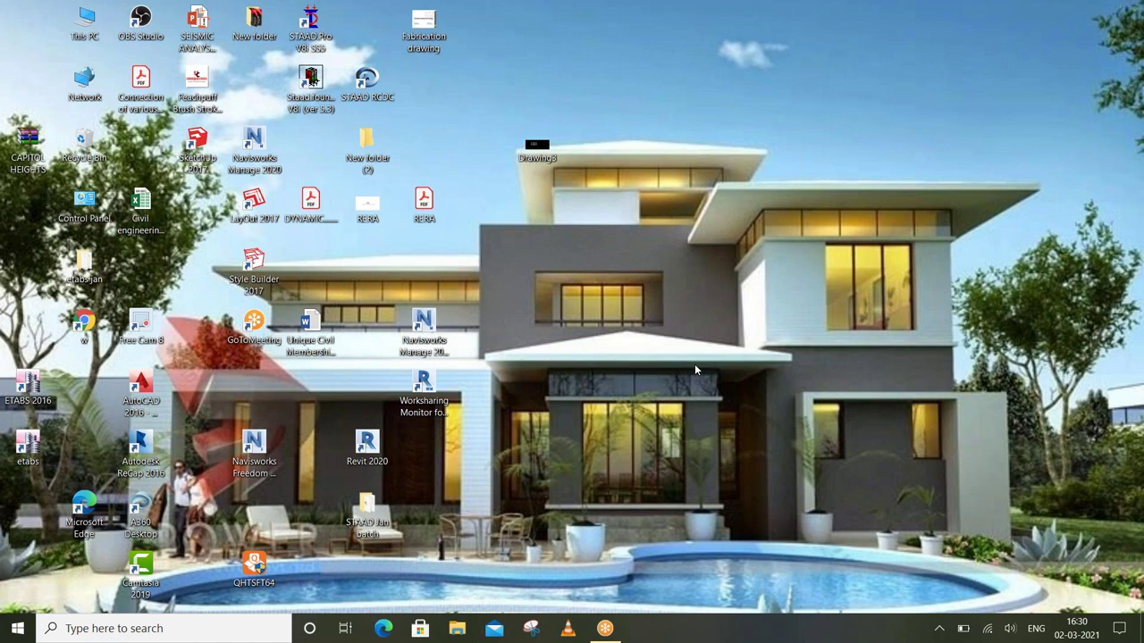
# Refresh the desktop, move the Drawing3 icon beside New folder (2), then refresh again
pyautogui.rightClick(625, 163)
pyautogui.click(591, 208)
pyautogui.moveTo(536, 145); pyautogui.dragTo(423, 147)
pyautogui.rightClick(501, 150)
pyautogui.click(467, 195)
pyautogui.rightClick(557, 158)
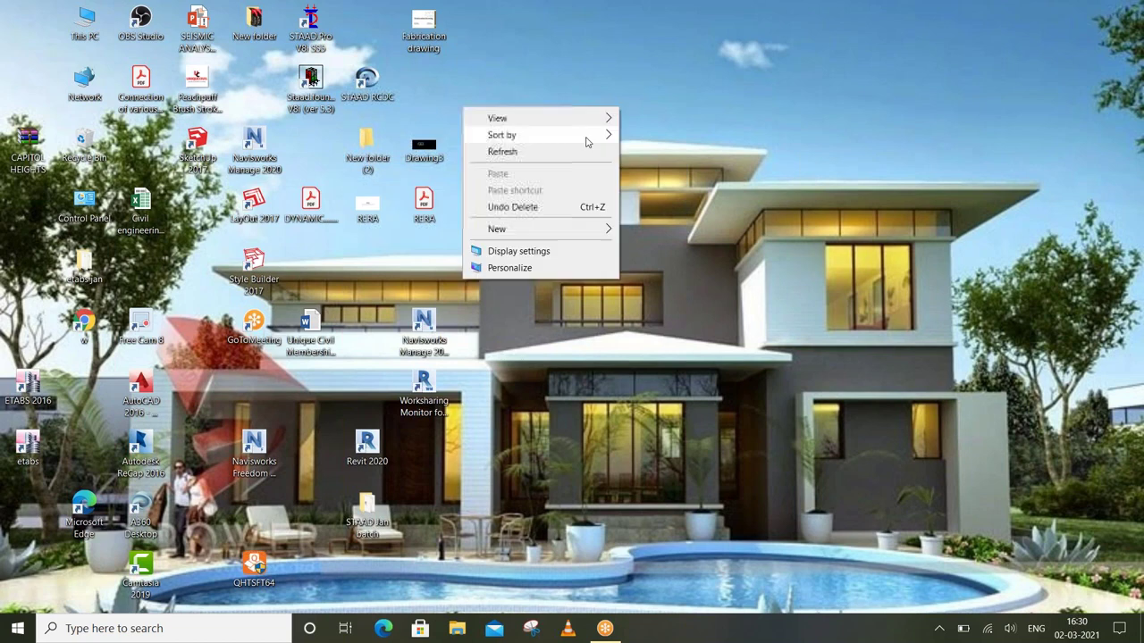
pyautogui.click(572, 151)
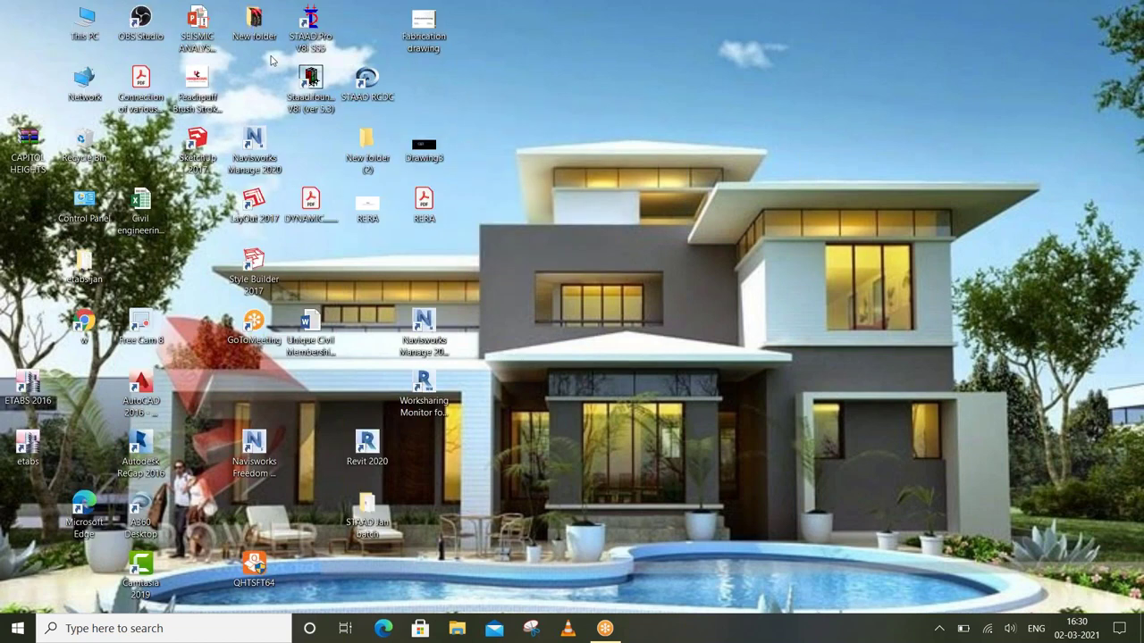
# Launch STAAD.Pro V8i from its desktop shortcut and wait for the start page with recent files
pyautogui.doubleClick(312, 27)
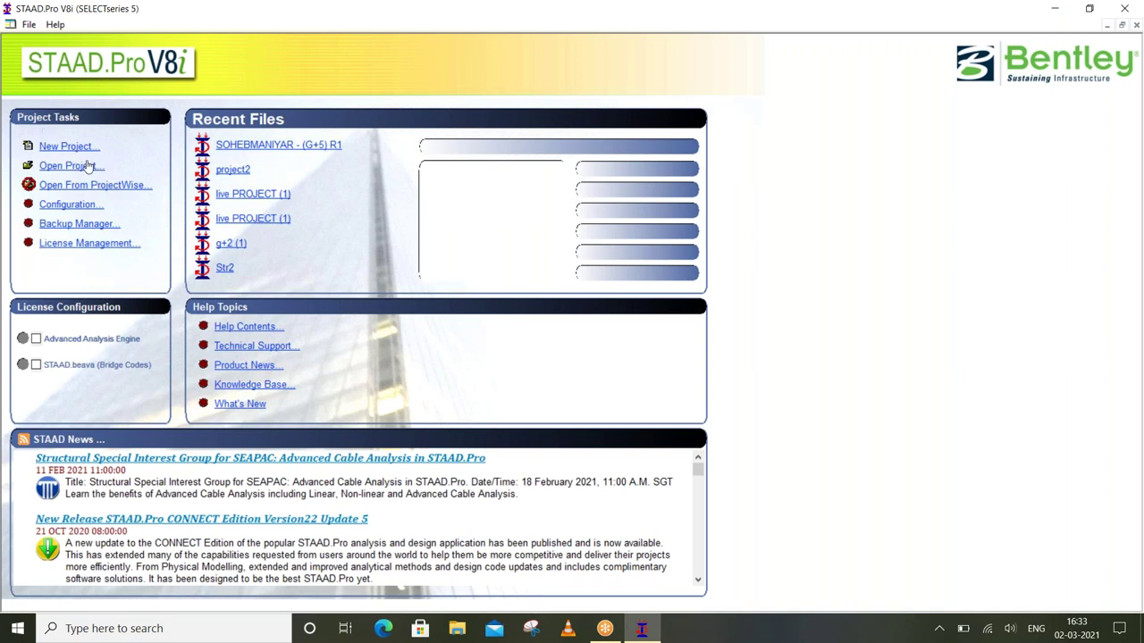
pyautogui.moveTo(278, 145)
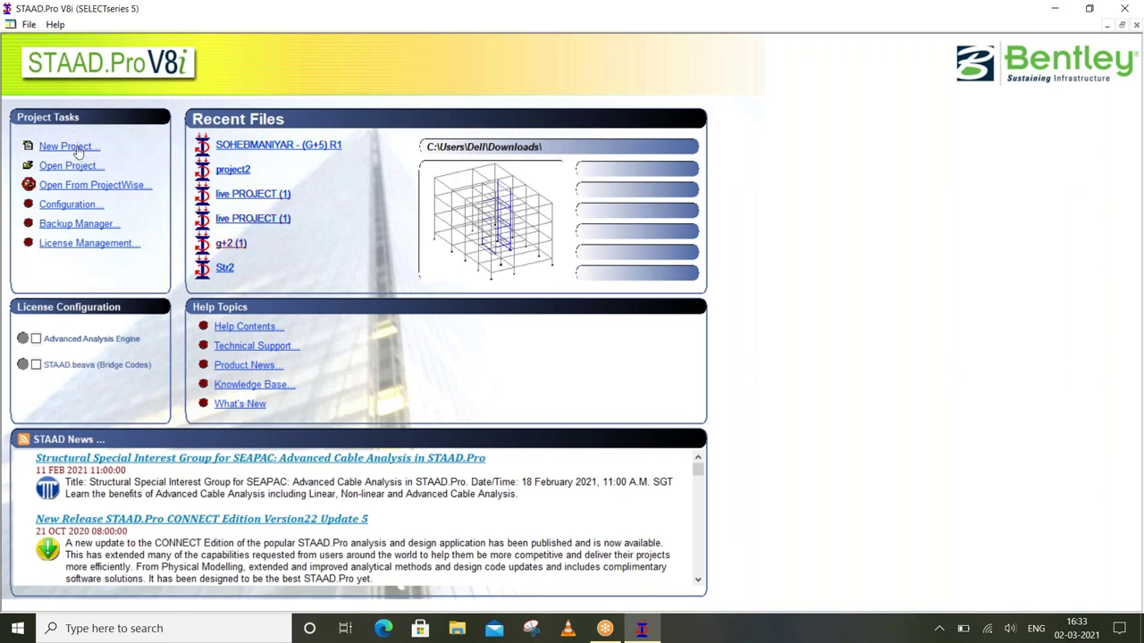
# Start a new project from Project Tasks on the start page
pyautogui.click(77, 150)
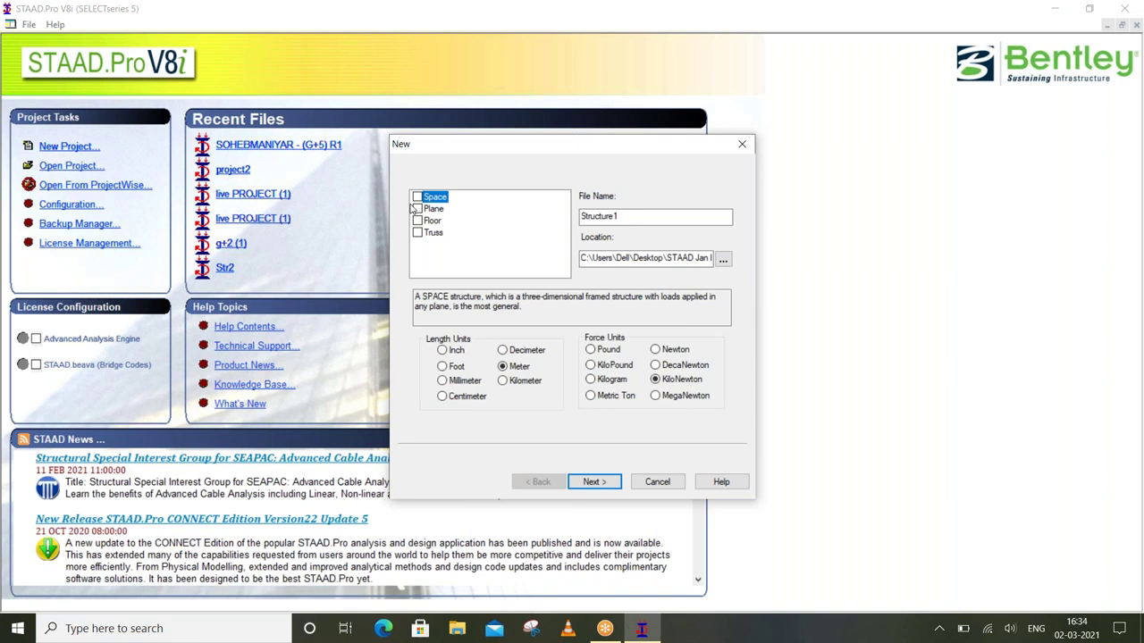
# Try Space and Plane, then select Floor as the new project's structure type
pyautogui.click(416, 198)
pyautogui.click(418, 209)
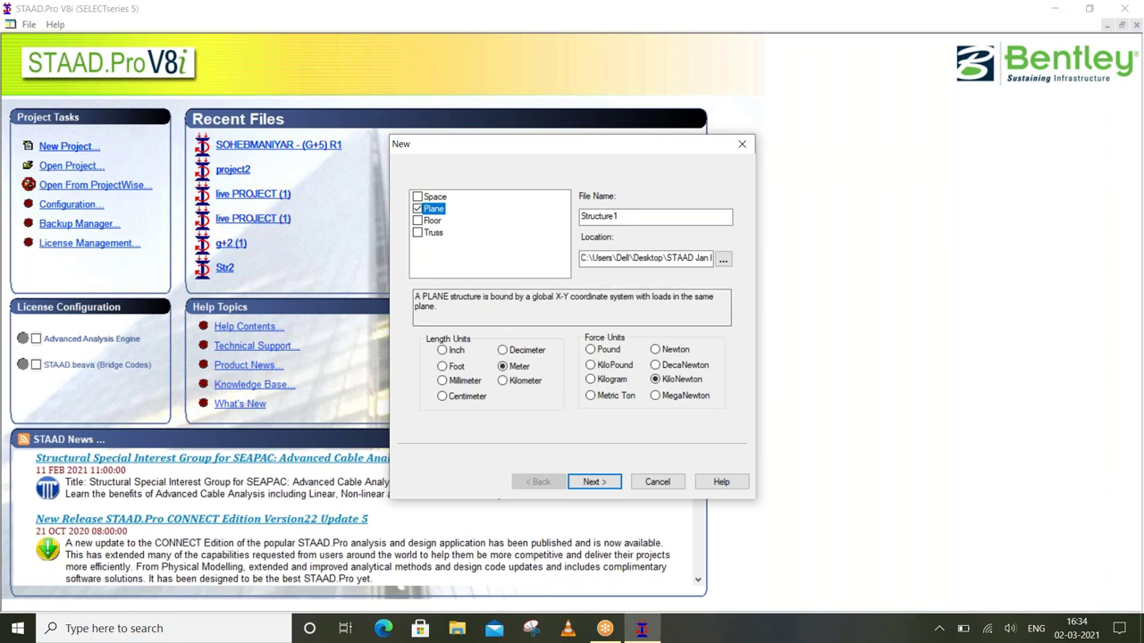
pyautogui.click(435, 222)
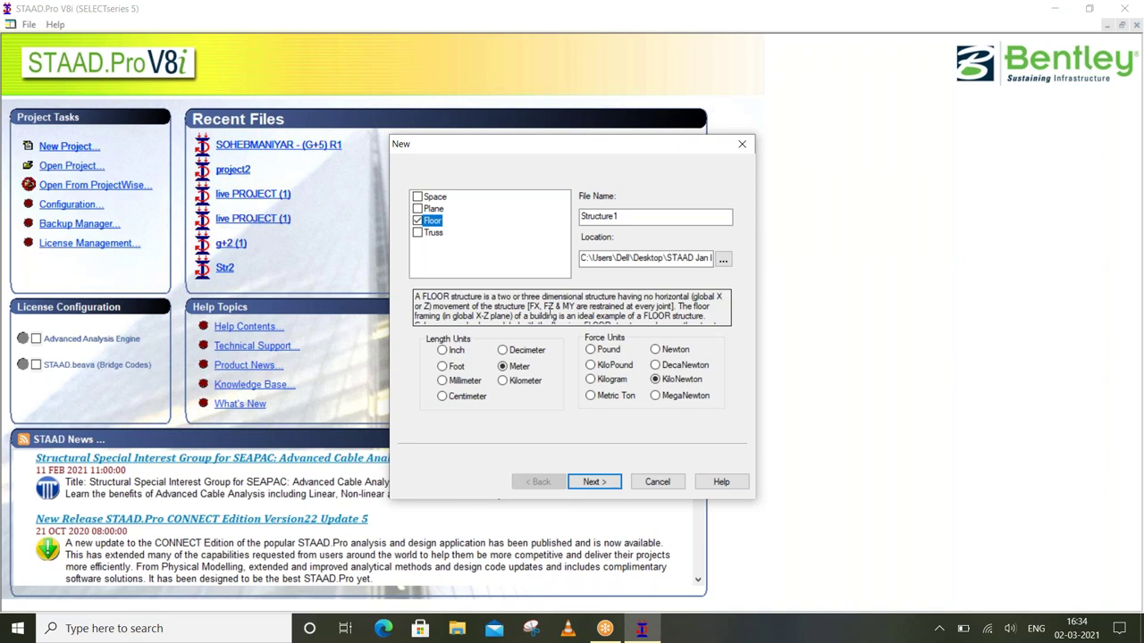
# Read the Space, Plane and Floor descriptions, then settle on Truss as the structure type
pyautogui.click(437, 198)
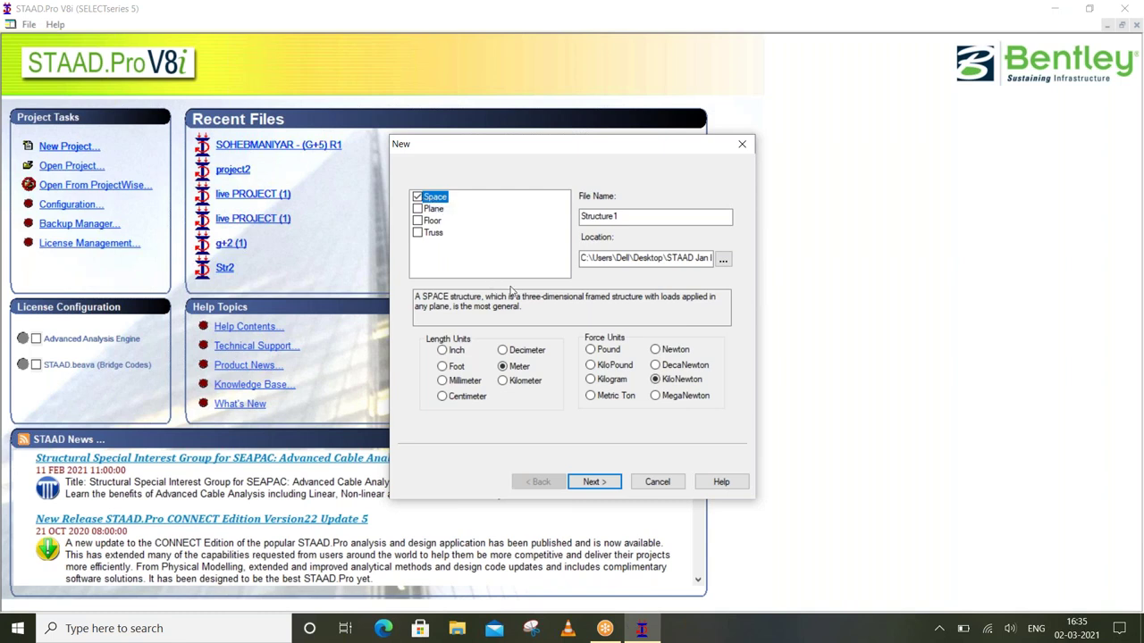
pyautogui.moveTo(521, 300); pyautogui.dragTo(608, 298)
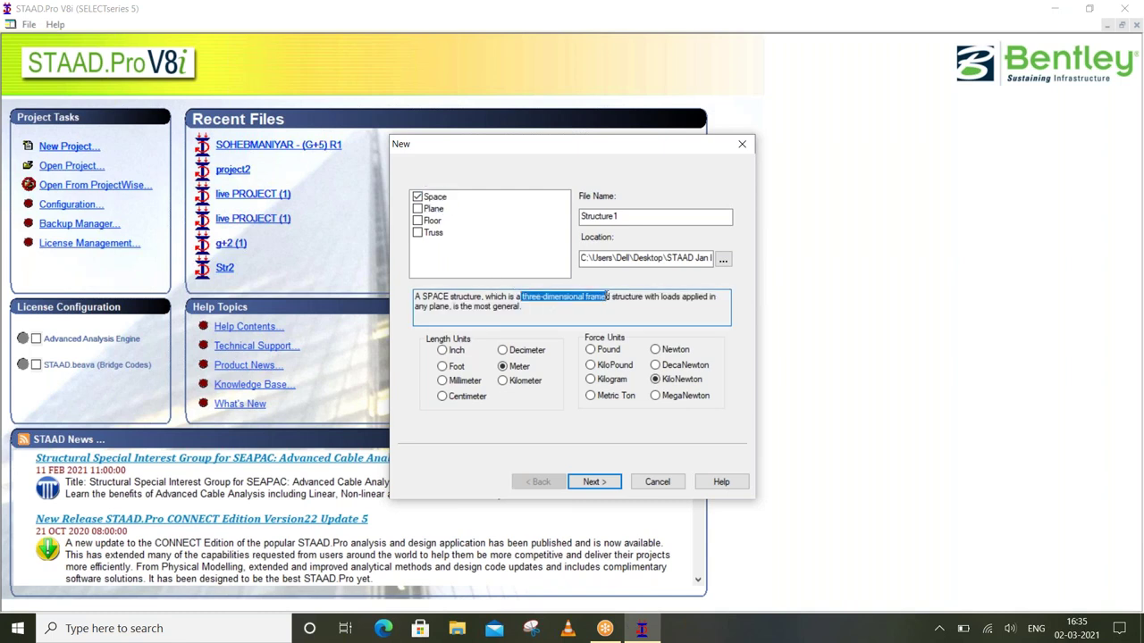
pyautogui.click(422, 209)
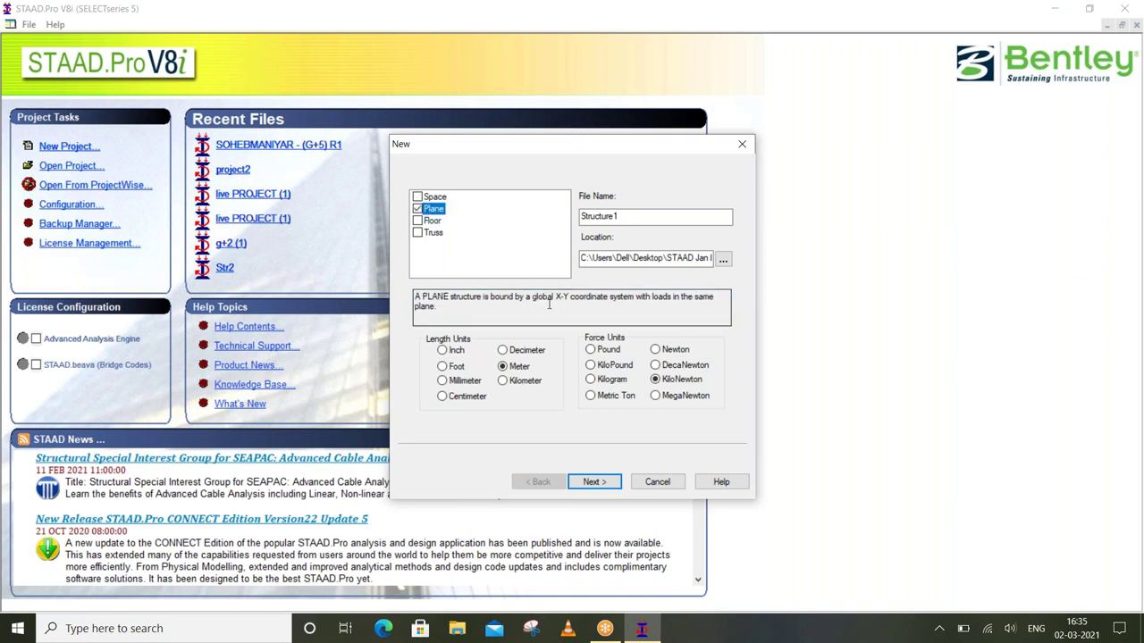
pyautogui.moveTo(554, 298); pyautogui.dragTo(603, 298)
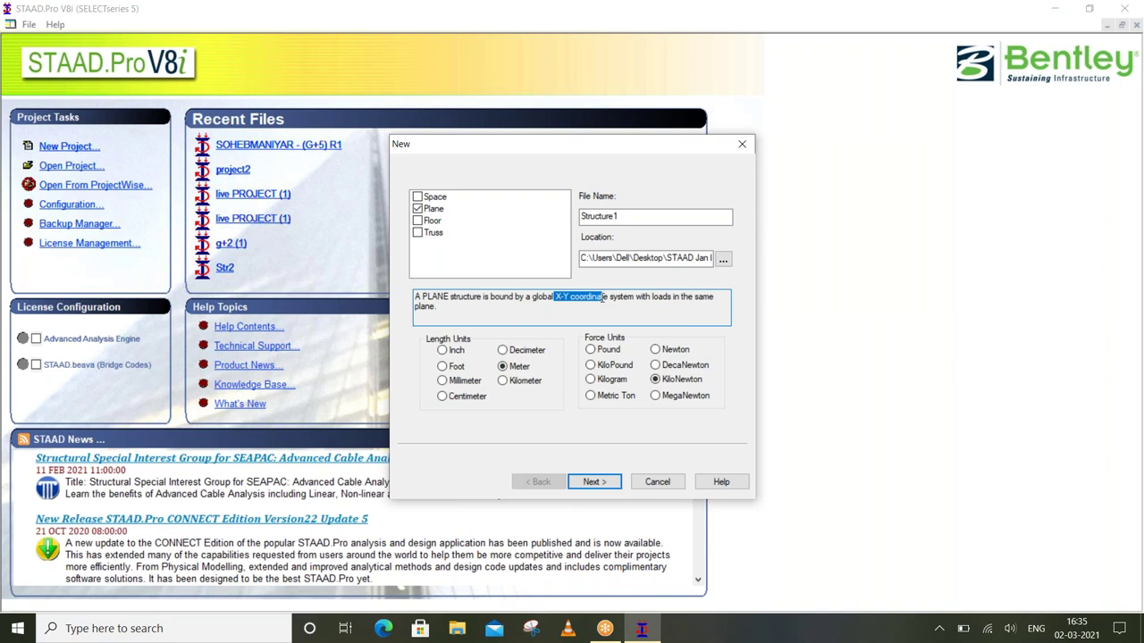
pyautogui.click(432, 221)
pyautogui.click(435, 235)
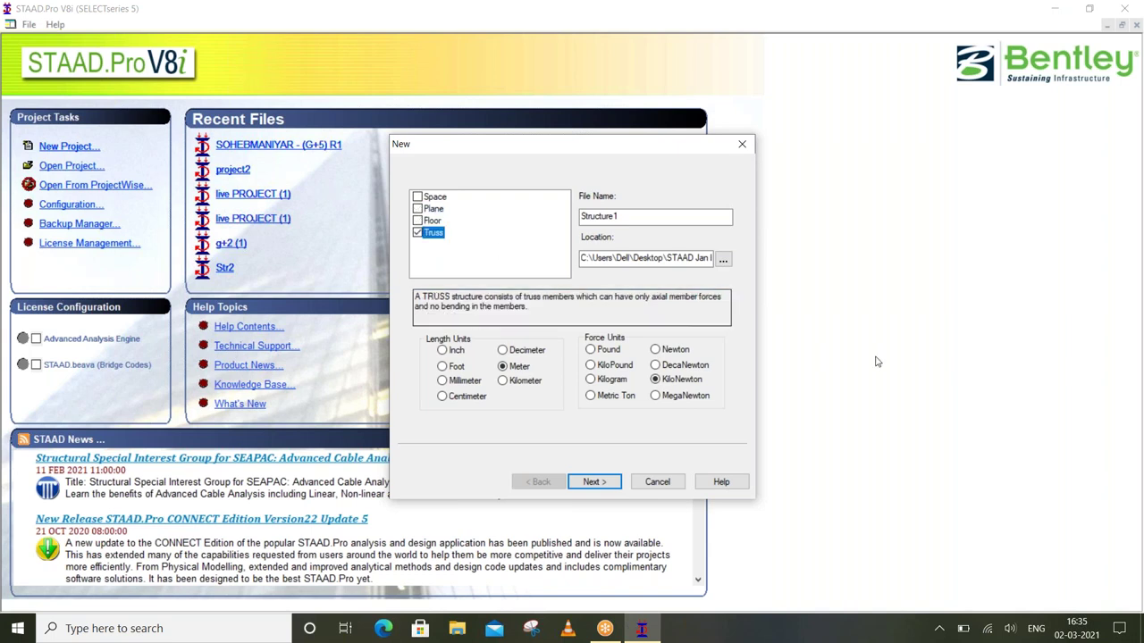
# Switch the structure type back to Space and move focus to the File Name field
pyautogui.click(1038, 218)
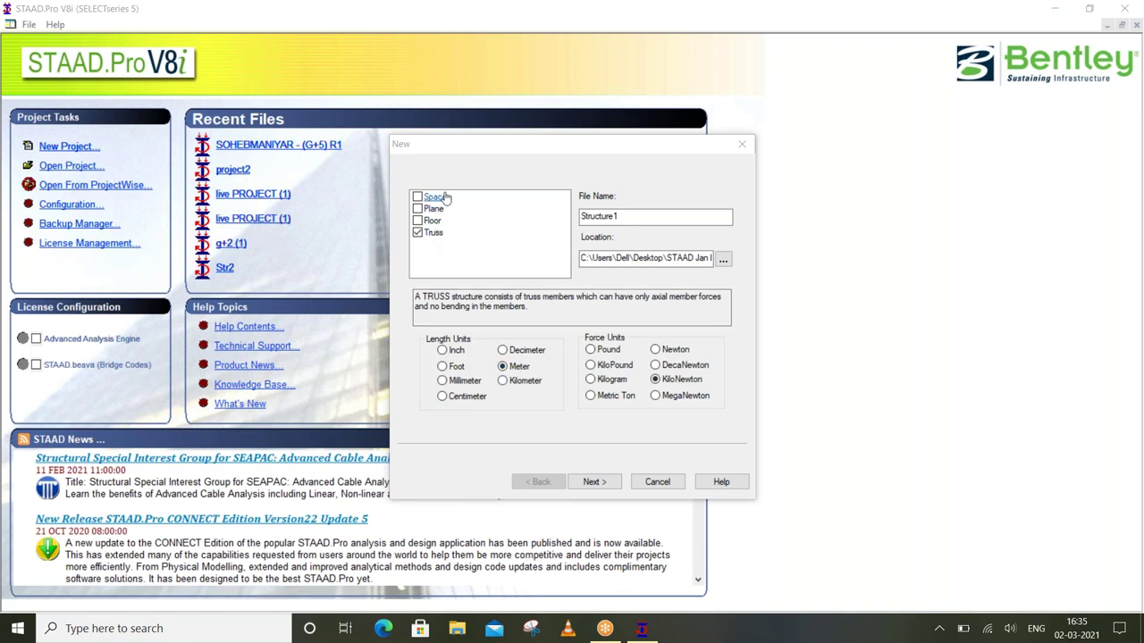
pyautogui.click(443, 198)
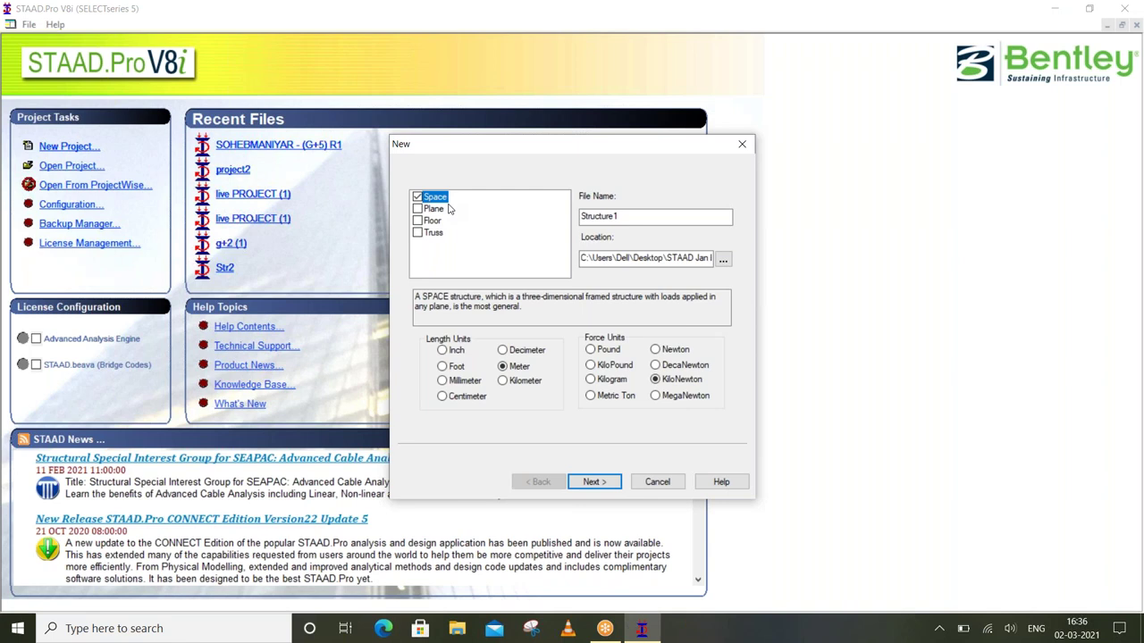
pyautogui.press('Tab')
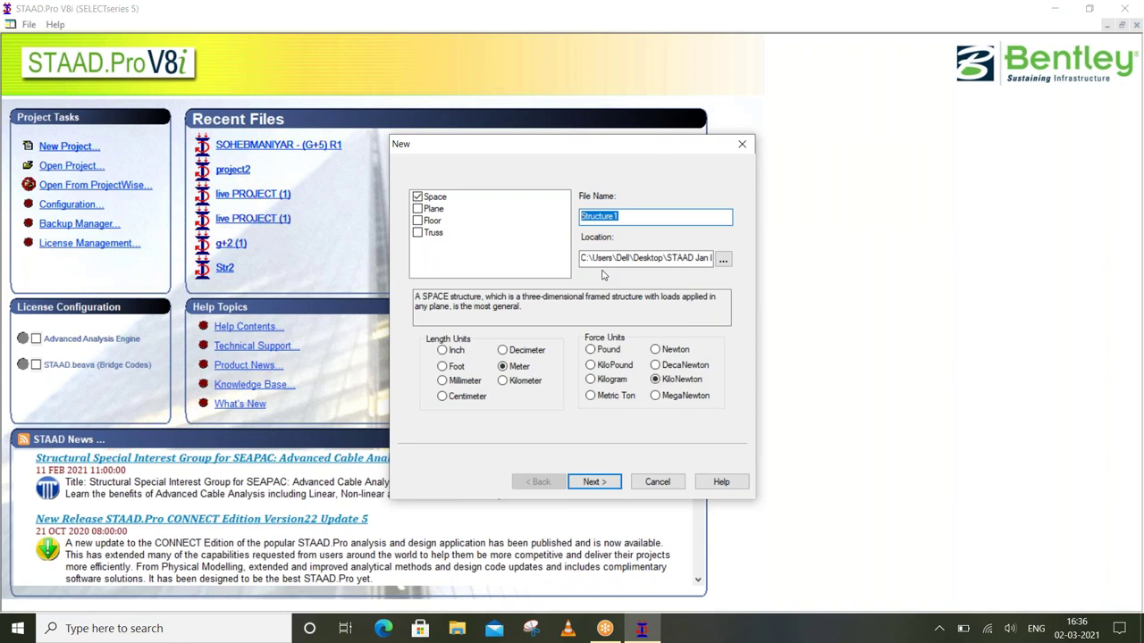
# Replace Structure1 with 'March 1st' as the project file name
pyautogui.write('March 1st')
pyautogui.click(590, 258)
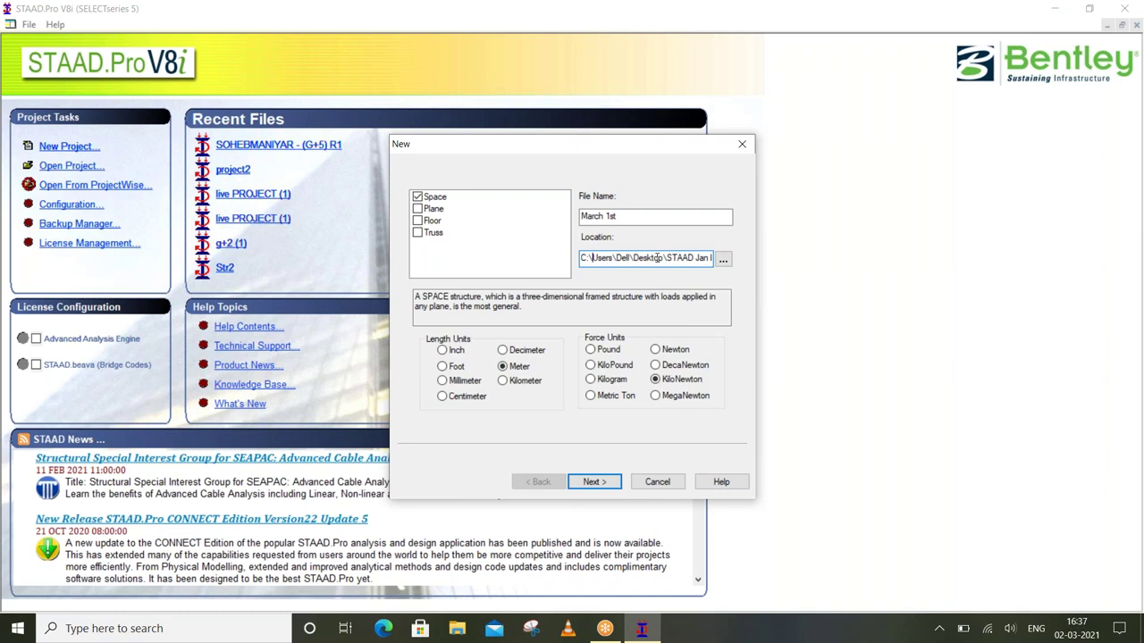
# Set the save location to the STAAD Jan batch folder on the Desktop
pyautogui.click(724, 259)
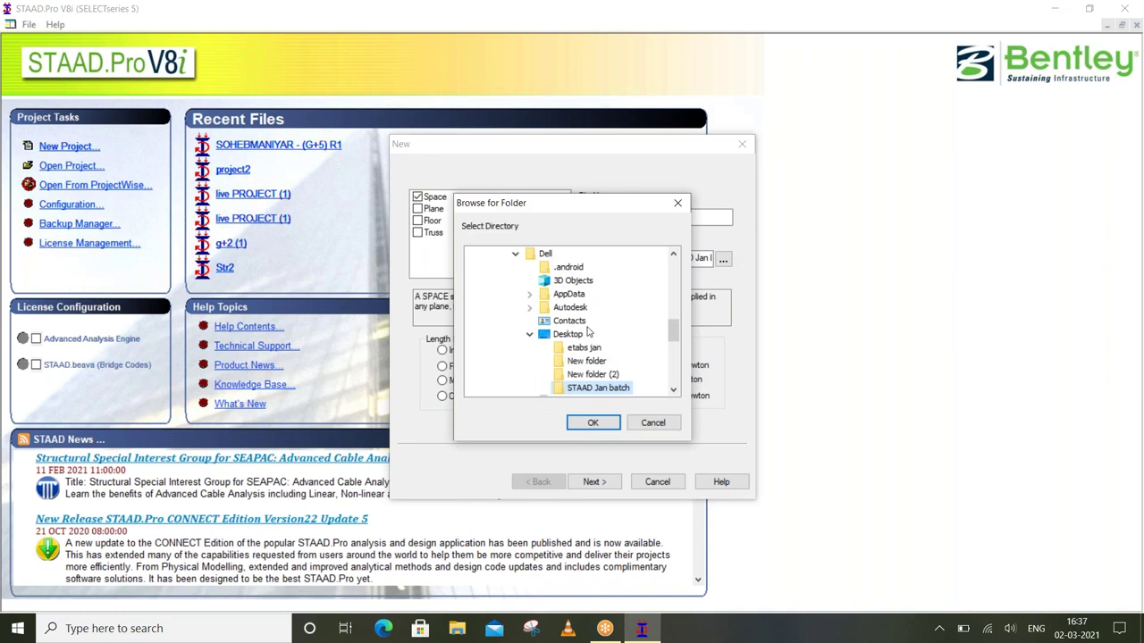
pyautogui.scroll(-1, 581, 335)
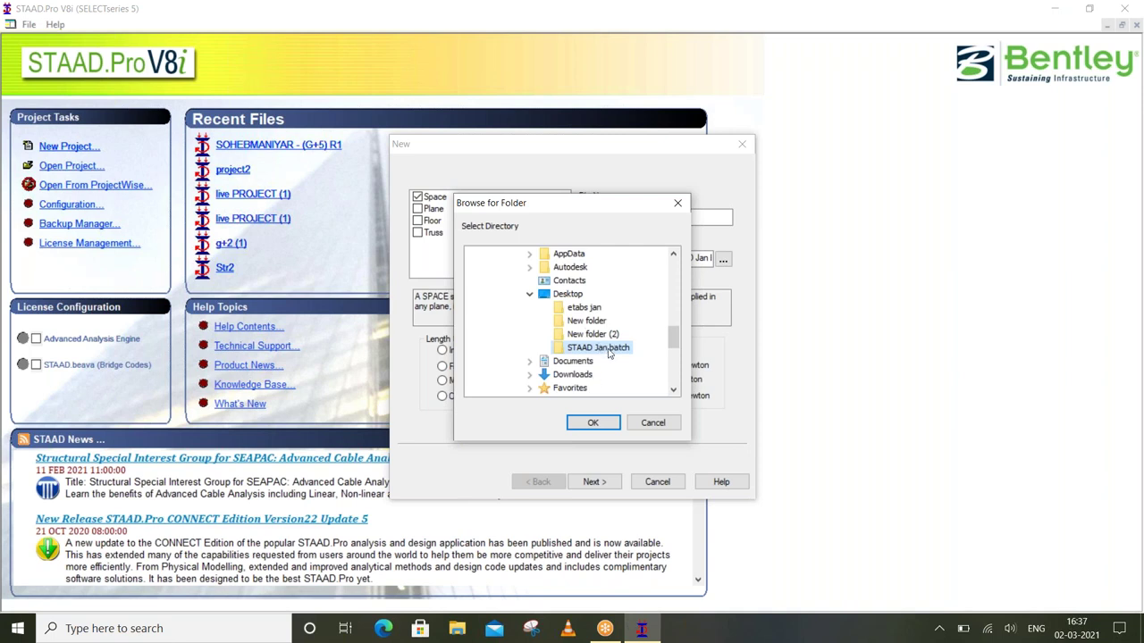
pyautogui.click(594, 423)
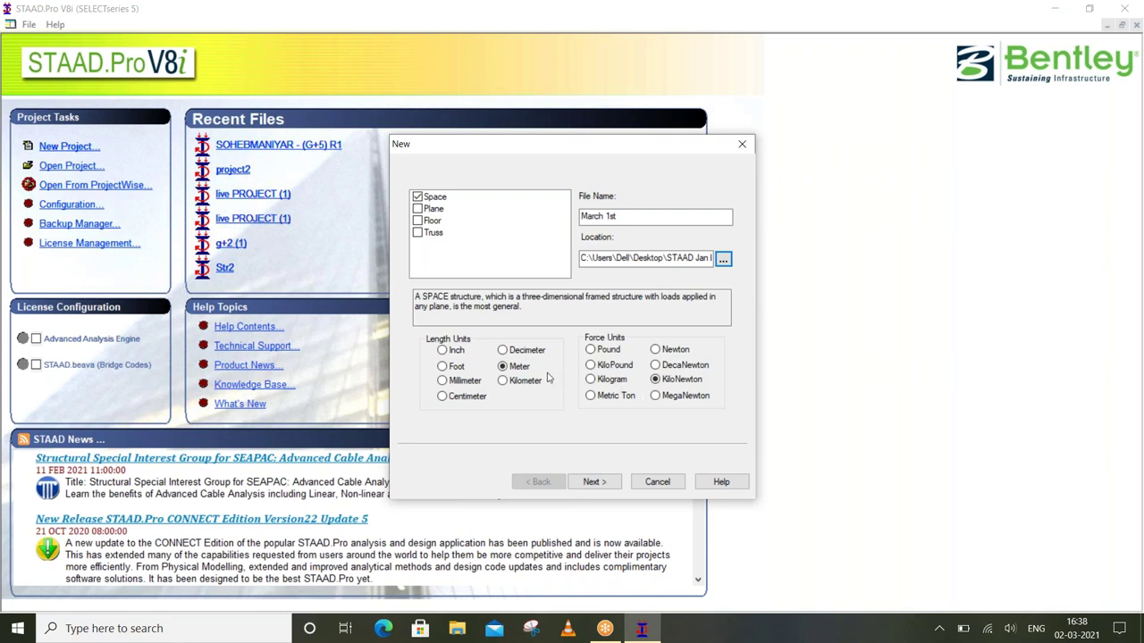
# Finish the project setup and advance to the 'Where do you want to go?' page
pyautogui.click(607, 214)
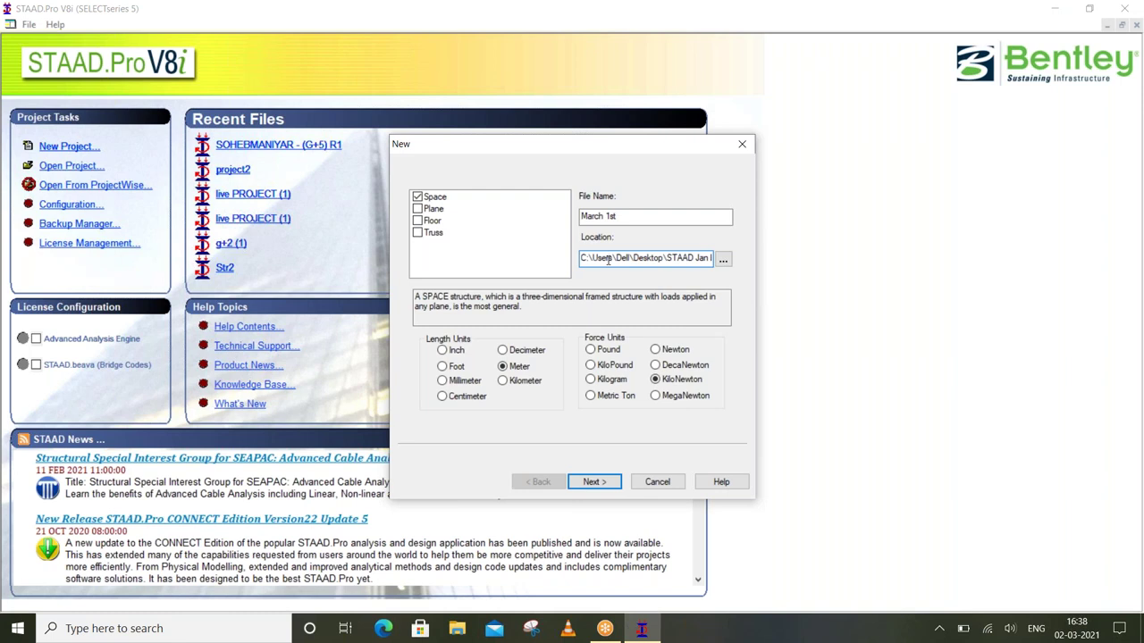
pyautogui.click(594, 482)
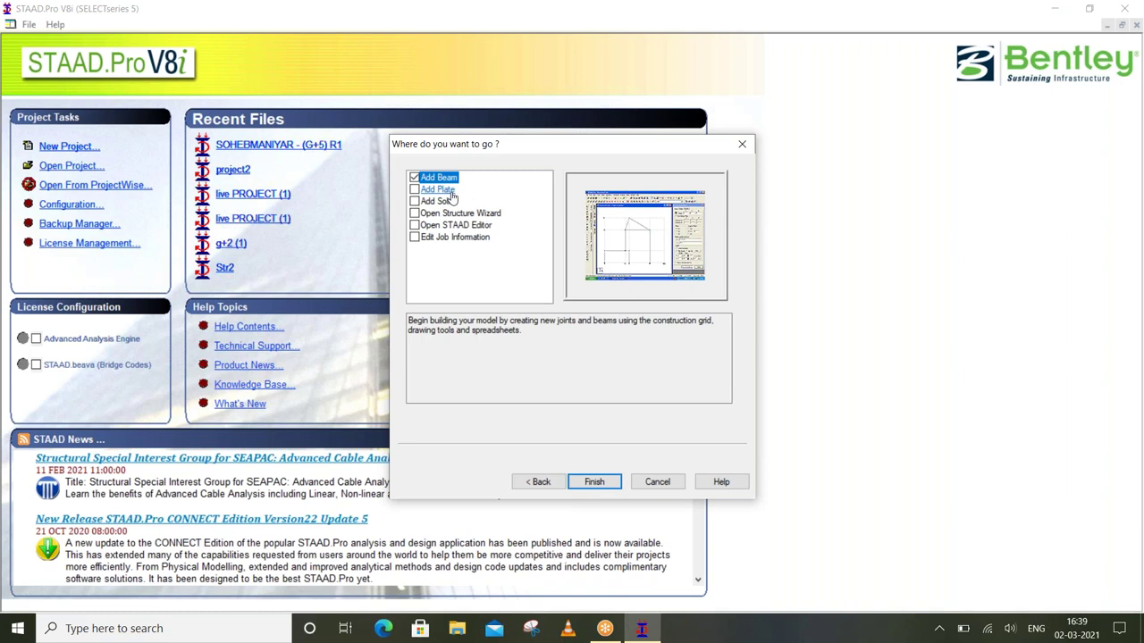
# Preview the Add Plate, Add Solid and STAAD Editor options, ending on Edit Job Information
pyautogui.click(452, 197)
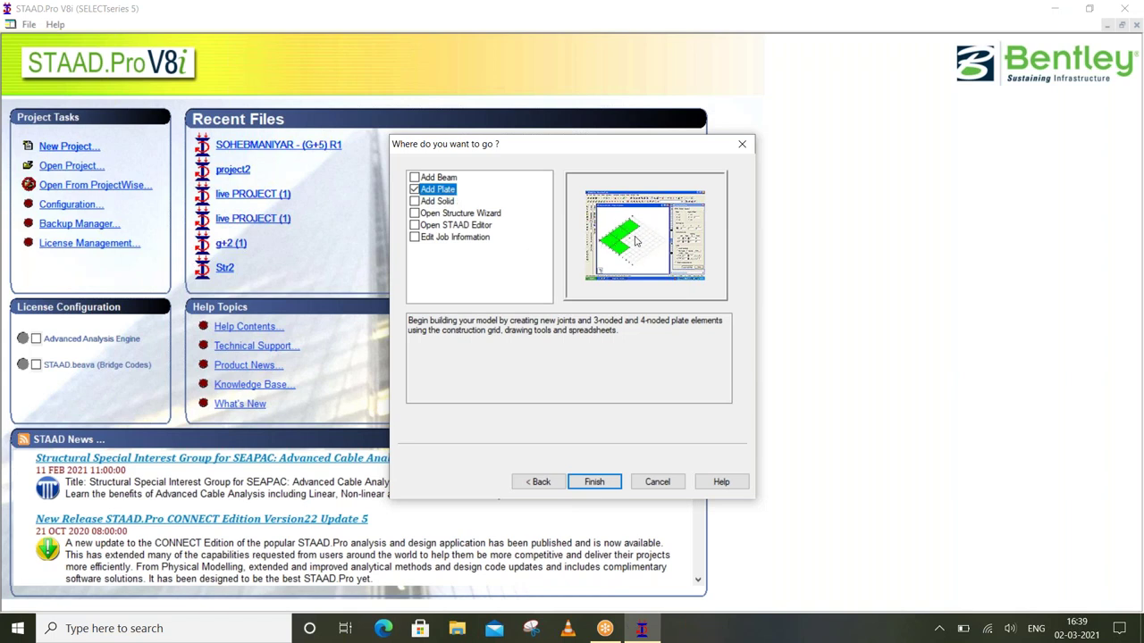
pyautogui.click(439, 202)
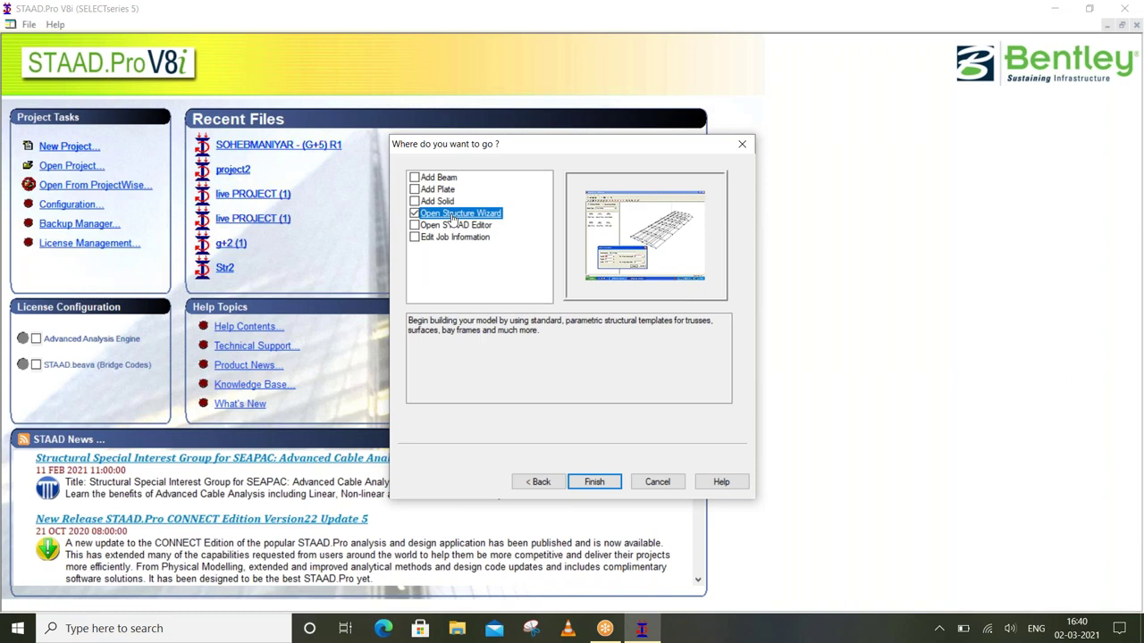
pyautogui.click(458, 228)
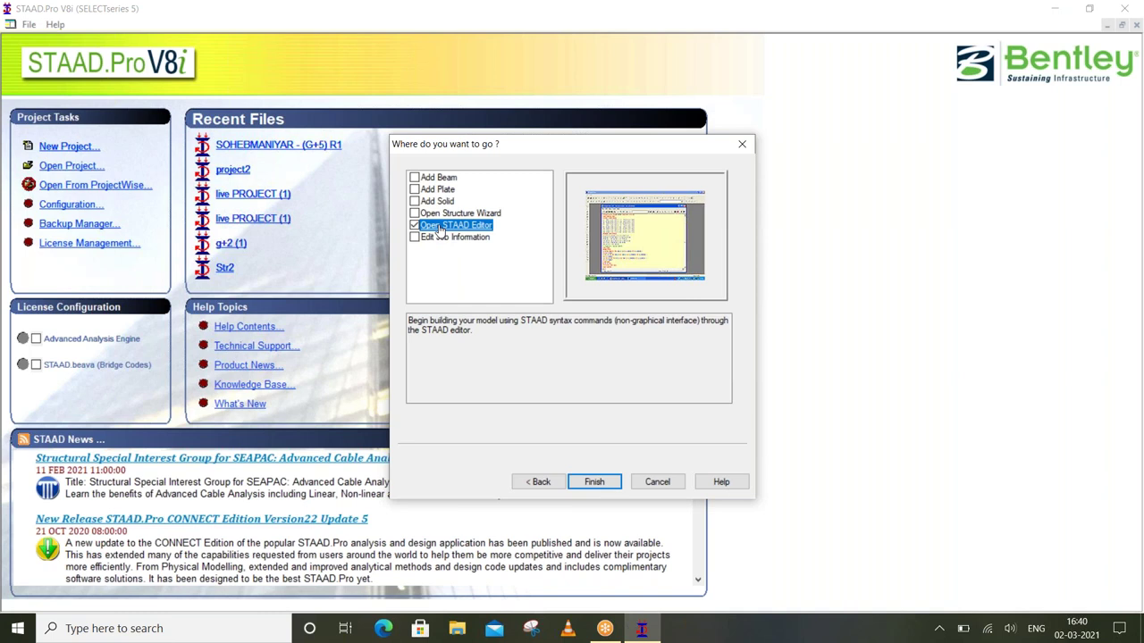
pyautogui.click(448, 238)
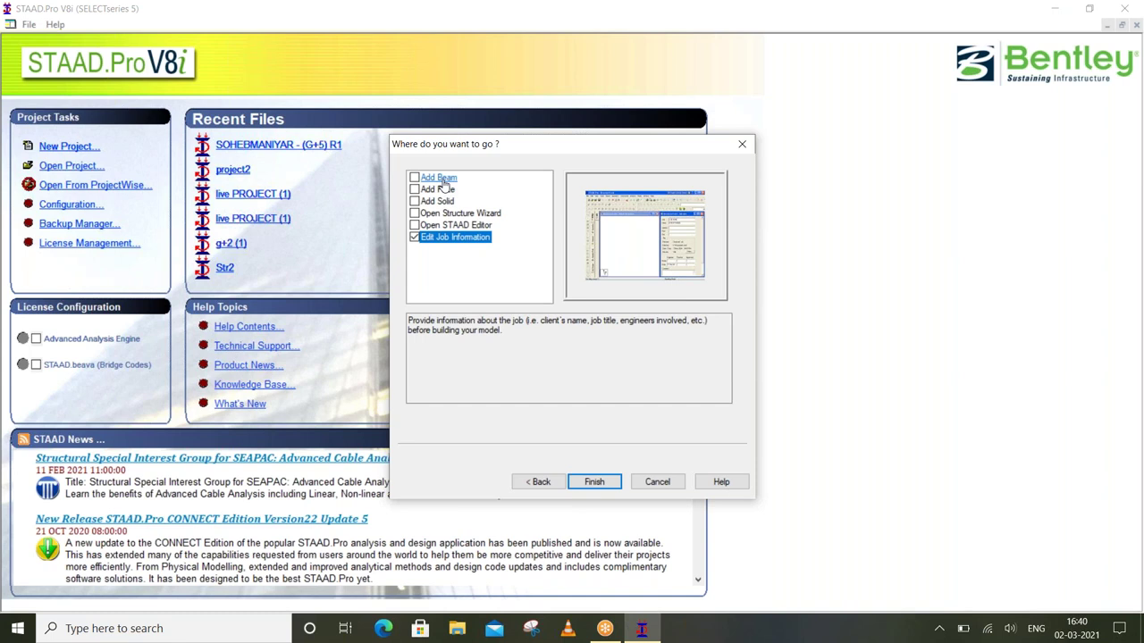
# Preview the start options, then start the March 1st model with Add Beam checked
pyautogui.click(442, 179)
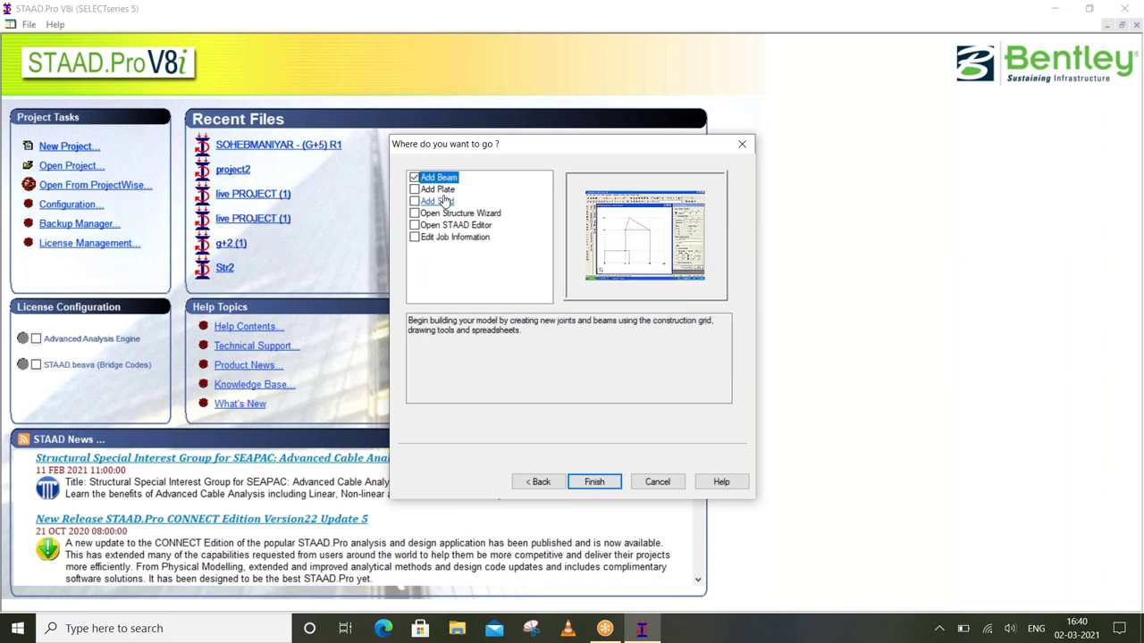
pyautogui.click(441, 189)
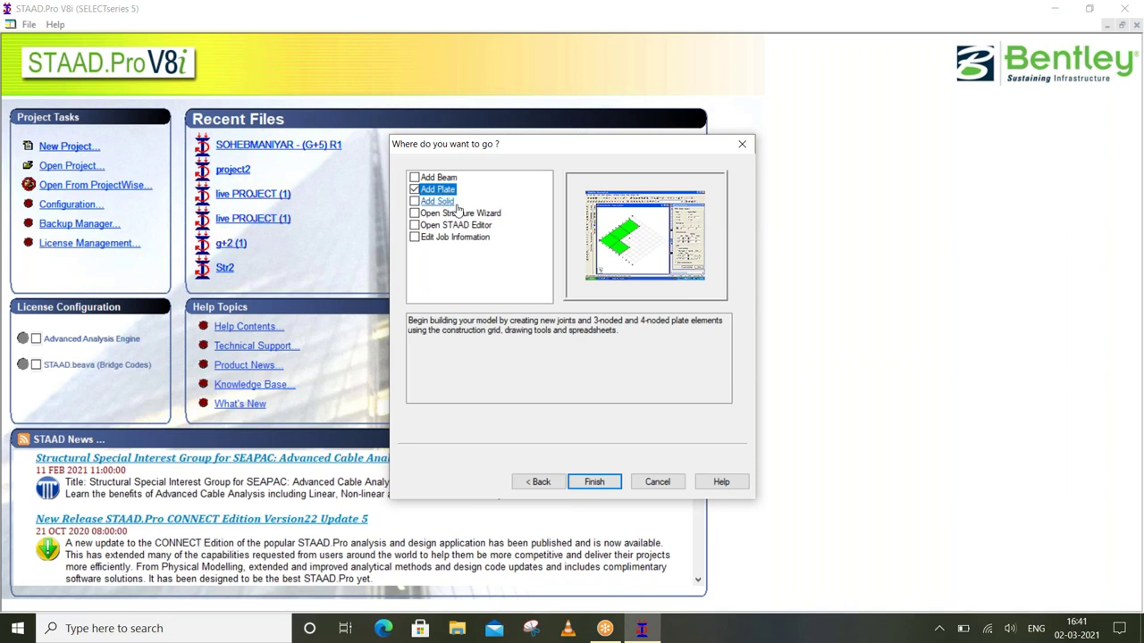
pyautogui.click(447, 202)
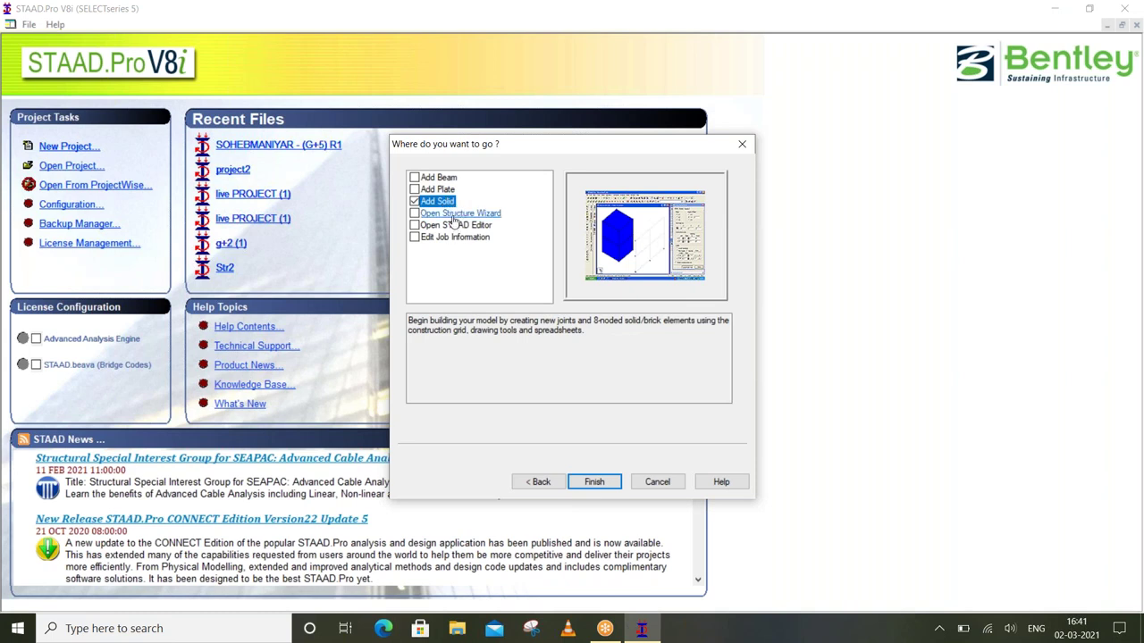
pyautogui.click(451, 214)
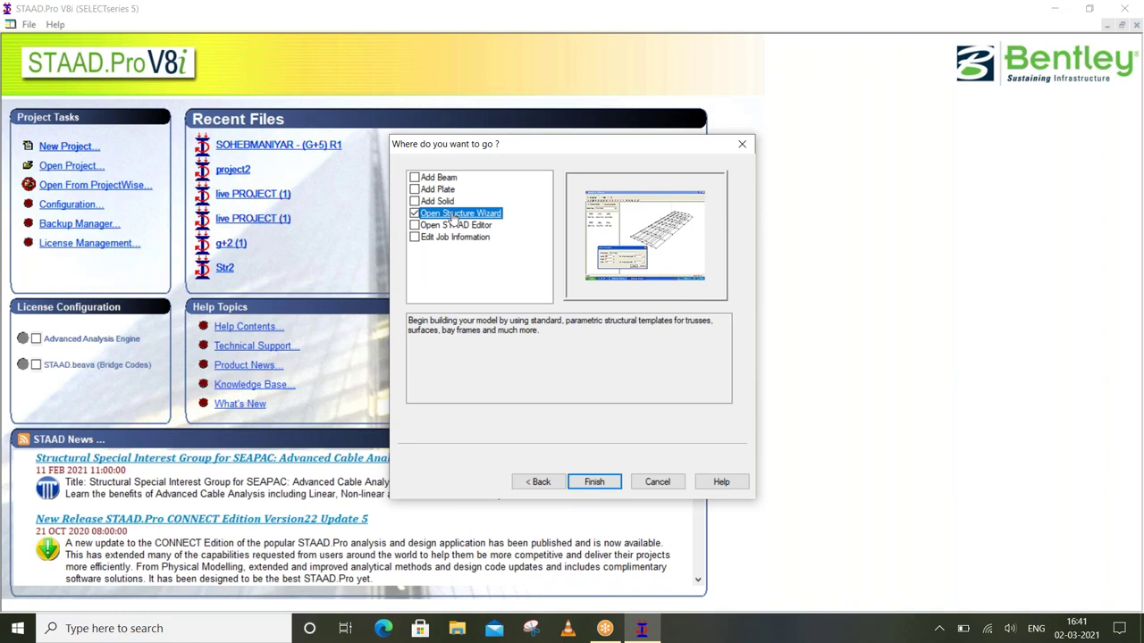
pyautogui.click(448, 224)
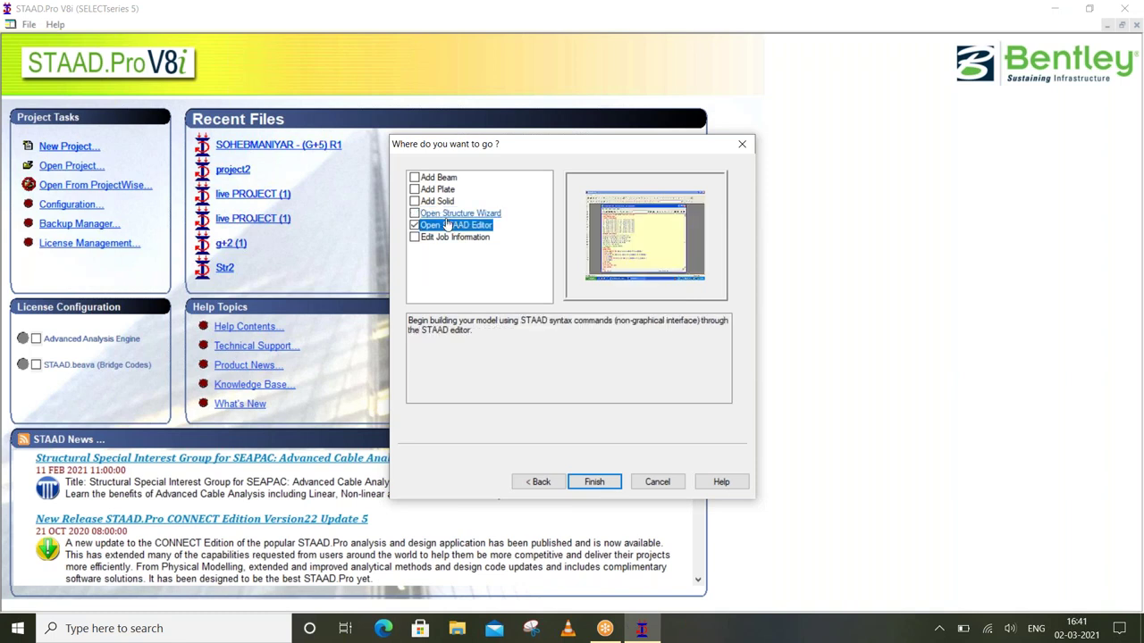
pyautogui.click(456, 238)
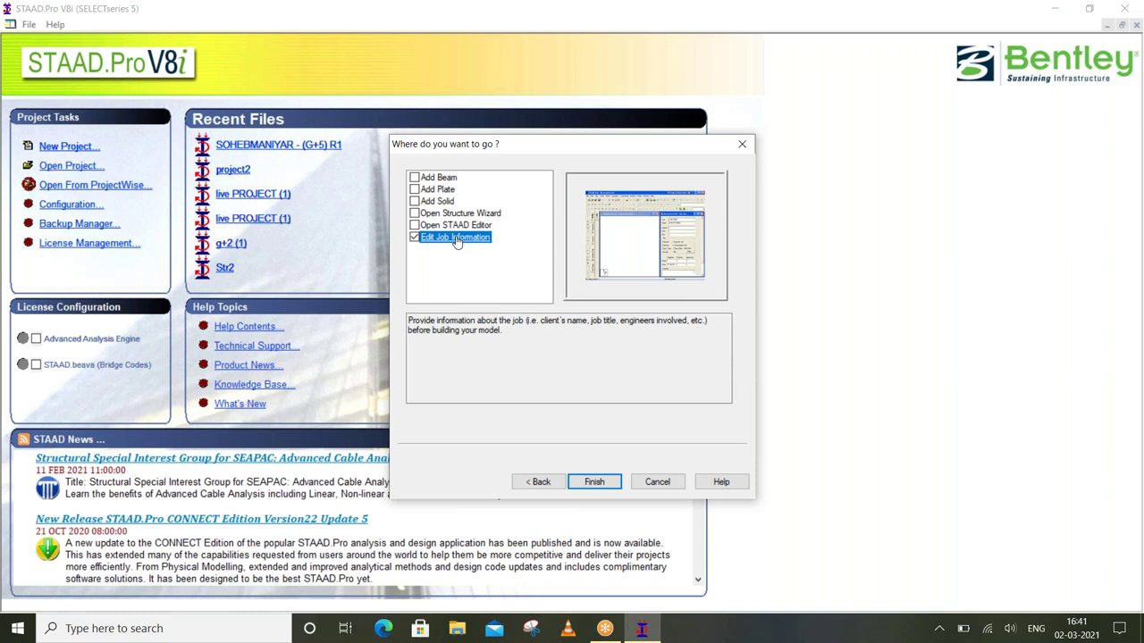
pyautogui.click(438, 178)
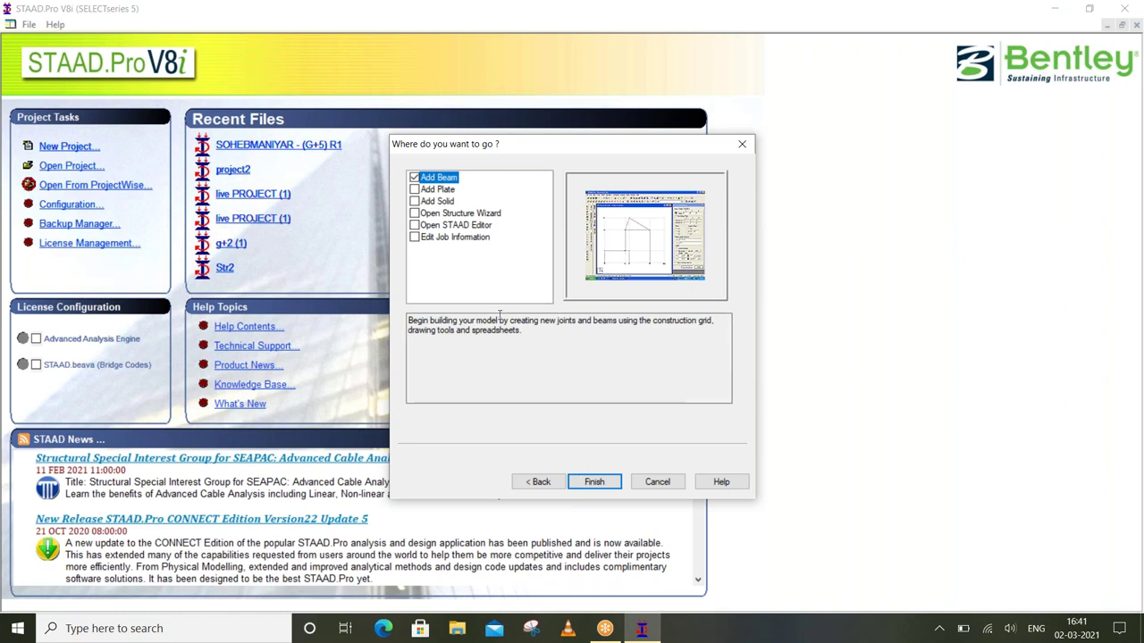
pyautogui.click(594, 484)
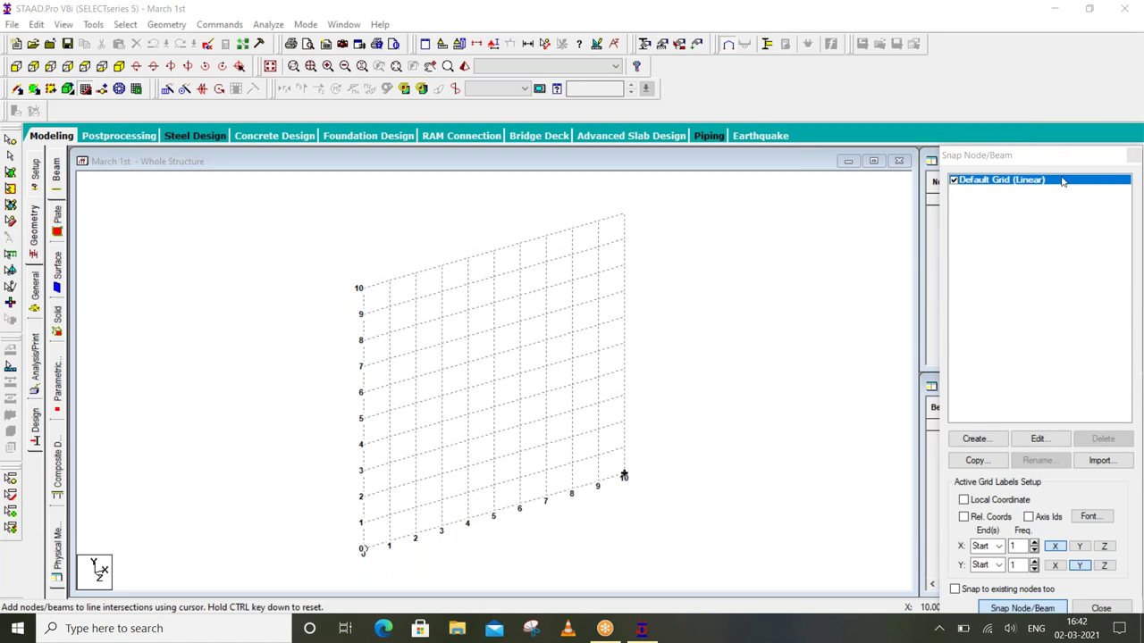
# Undock the Snap Node/Beam panel to float it and shift it slightly right
pyautogui.moveTo(1056, 156); pyautogui.dragTo(1029, 75)
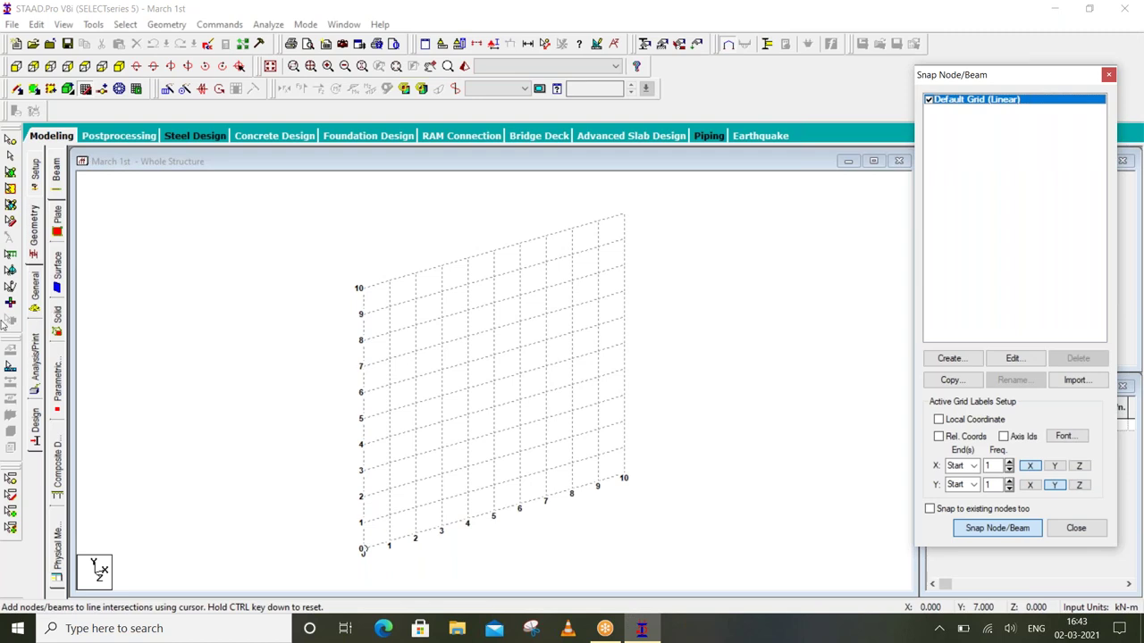
pyautogui.moveTo(956, 78); pyautogui.dragTo(980, 81)
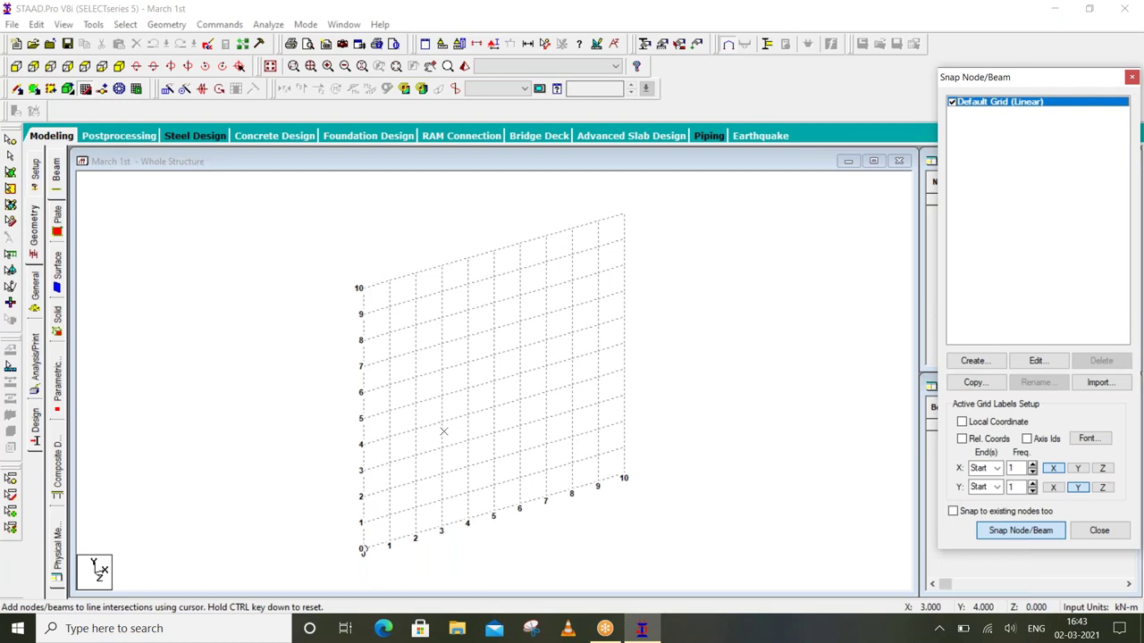
# Draw a beam from the grid origin to grid point 4 on X
pyautogui.click(363, 548)
pyautogui.click(362, 549)
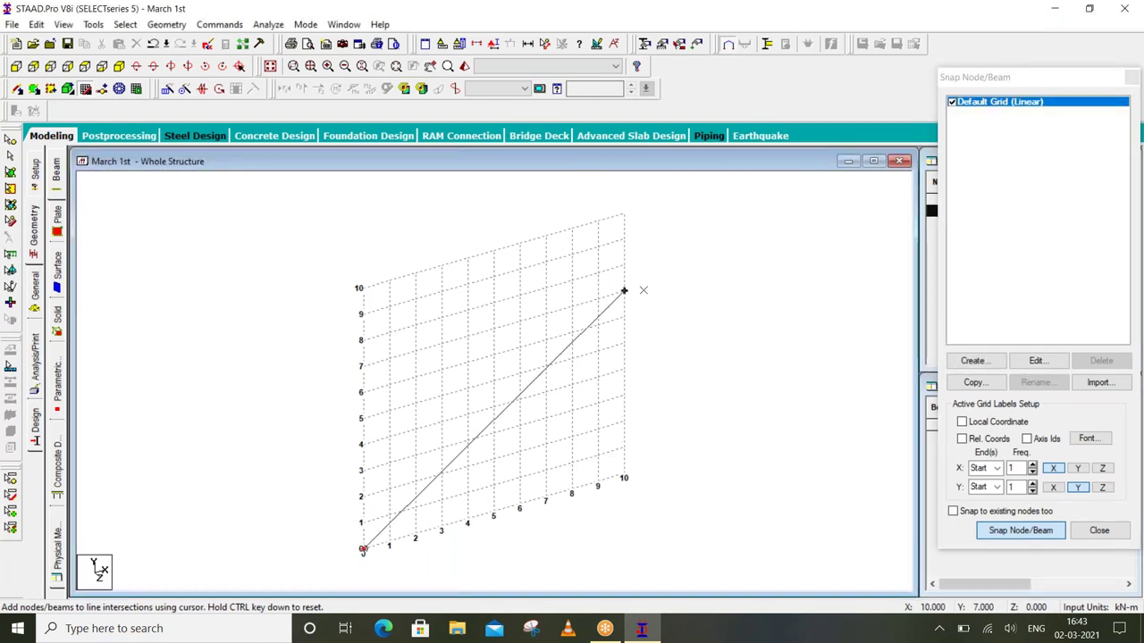
pyautogui.scroll(1, 447, 504)
pyautogui.moveTo(463, 512); pyautogui.dragTo(516, 396, button='middle')
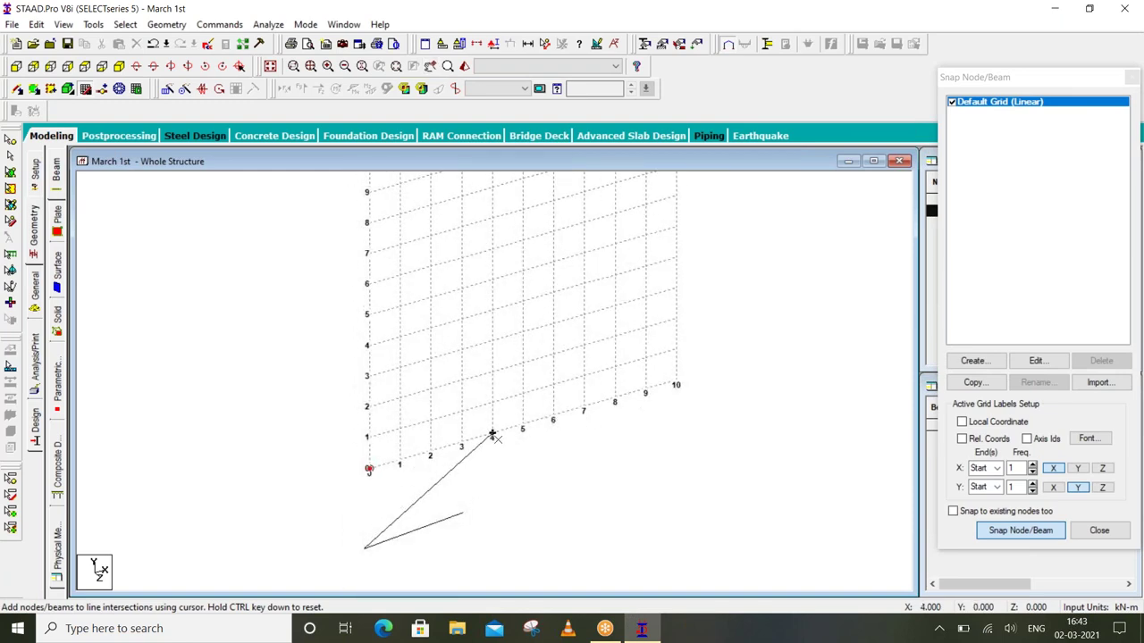
pyautogui.click(495, 439)
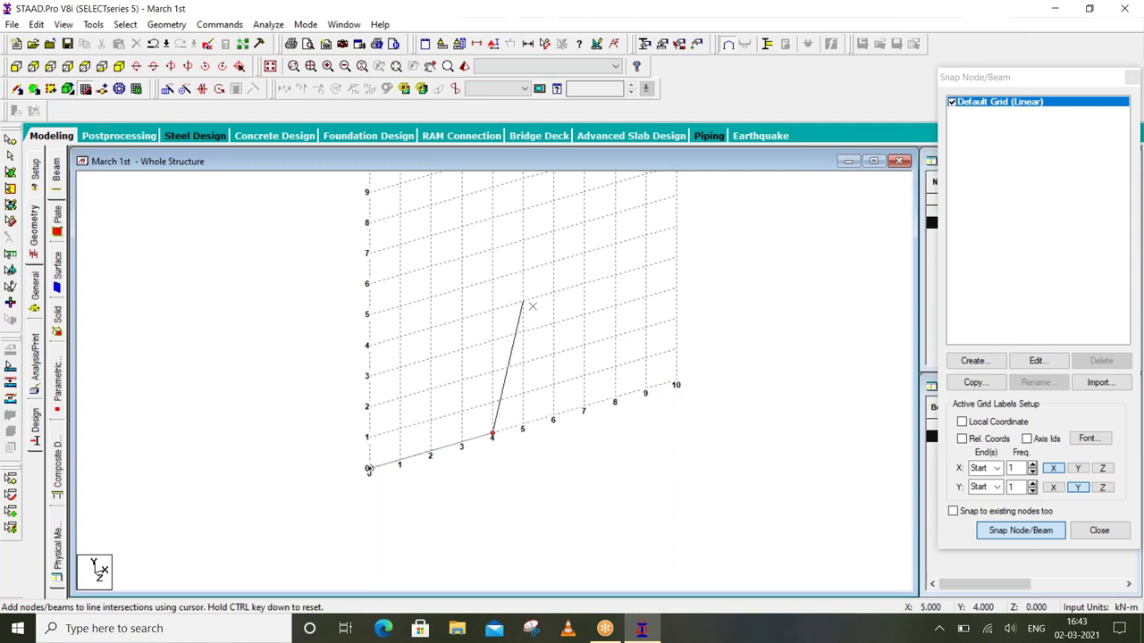
# Toggle node/beam snapping off and on, refit the view, and hide then restore the grid
pyautogui.click(1010, 533)
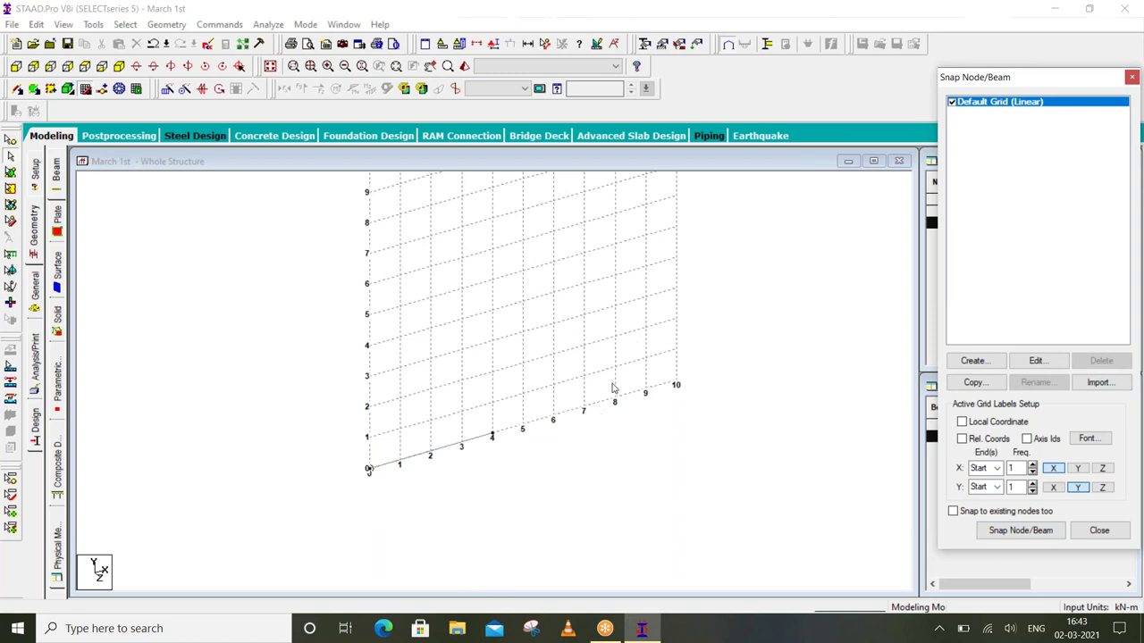
pyautogui.click(1006, 532)
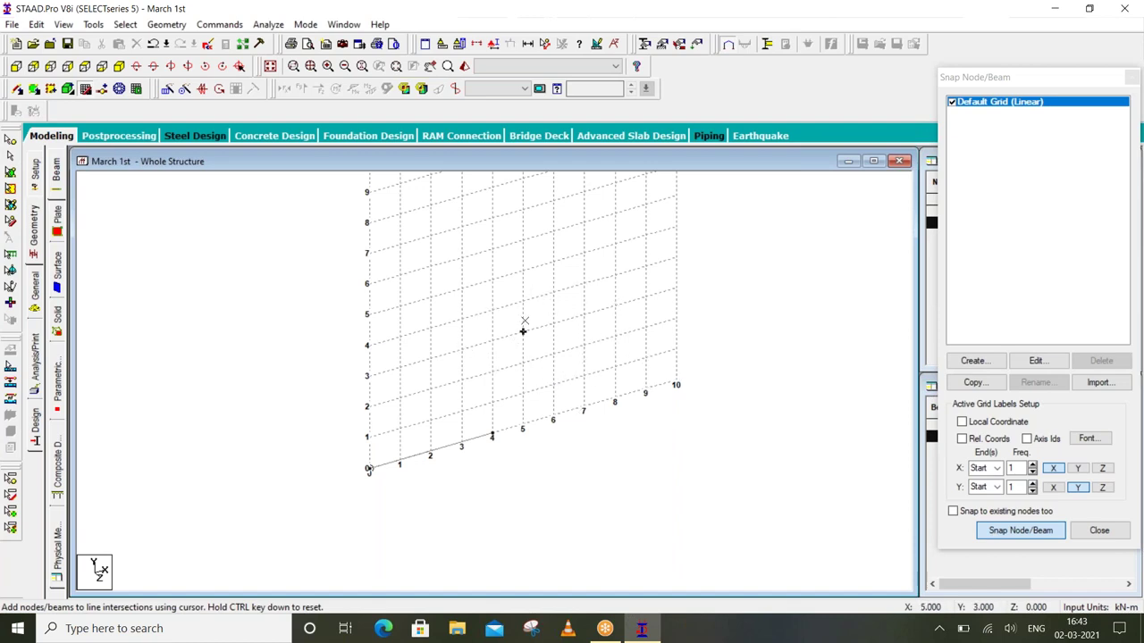
pyautogui.click(1014, 532)
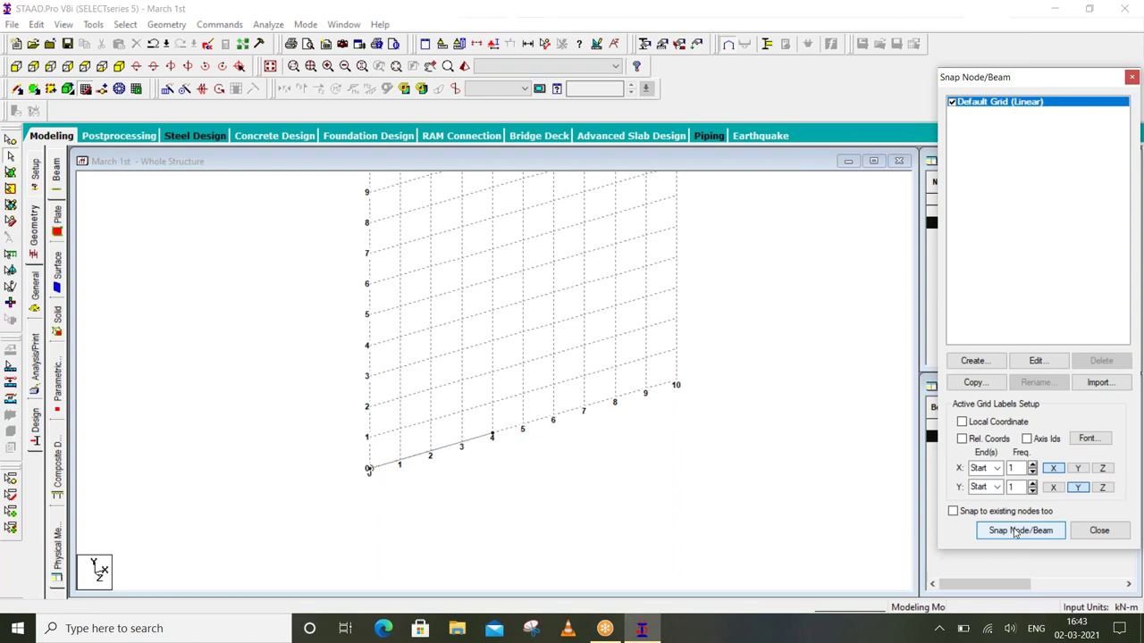
pyautogui.click(572, 382)
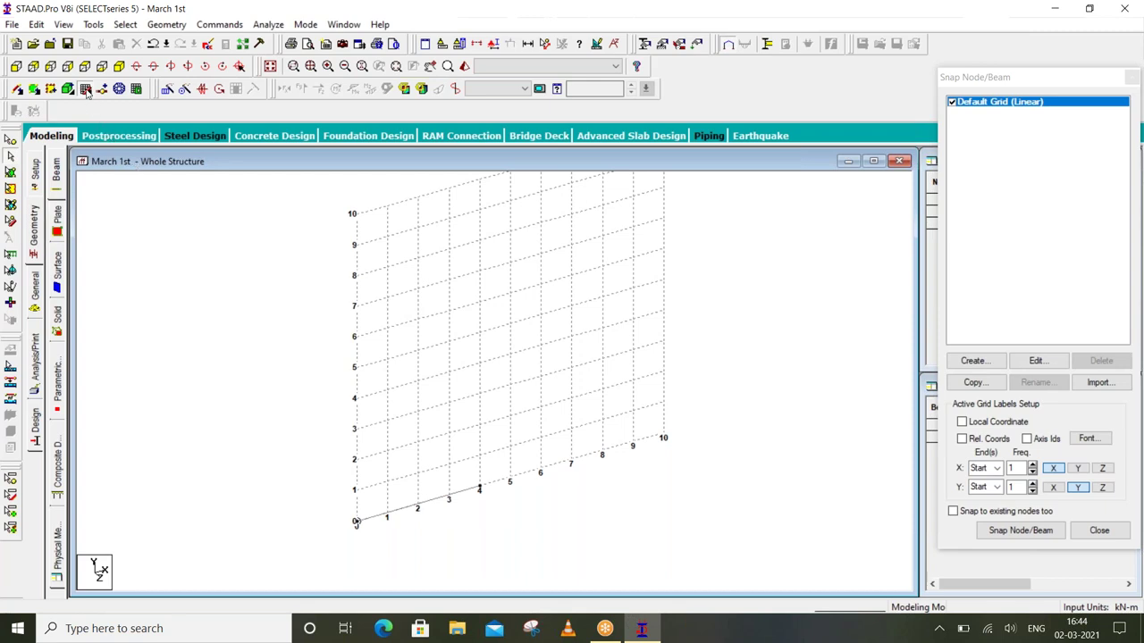
pyautogui.click(86, 90)
pyautogui.click(85, 89)
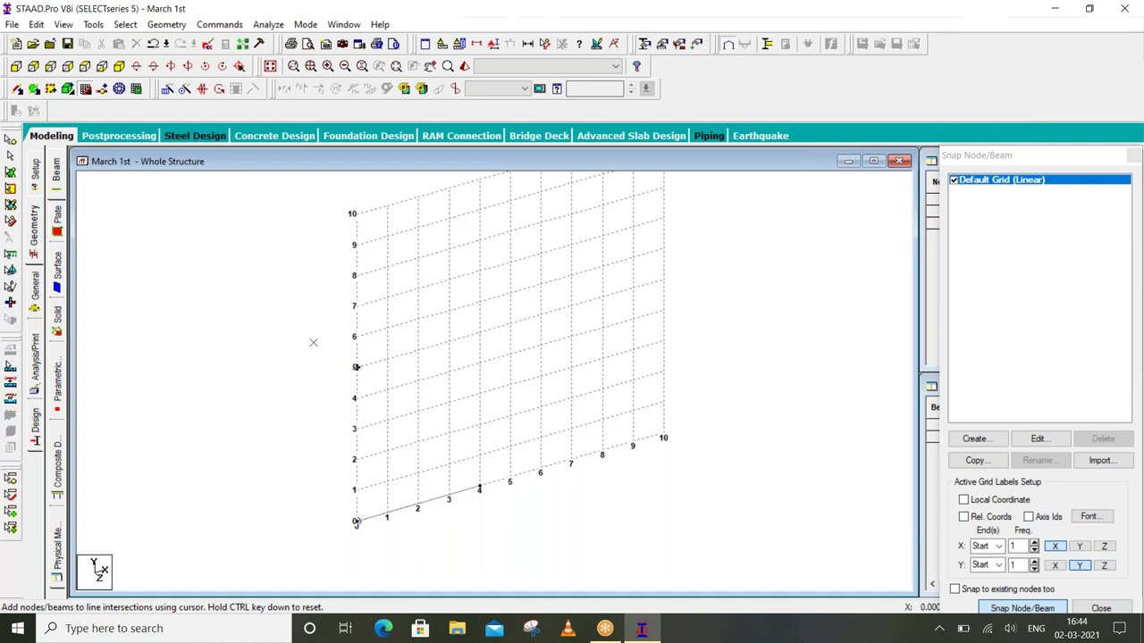
# Close the snap grid, then box-select and deselect the beam while zooming
pyautogui.click(85, 88)
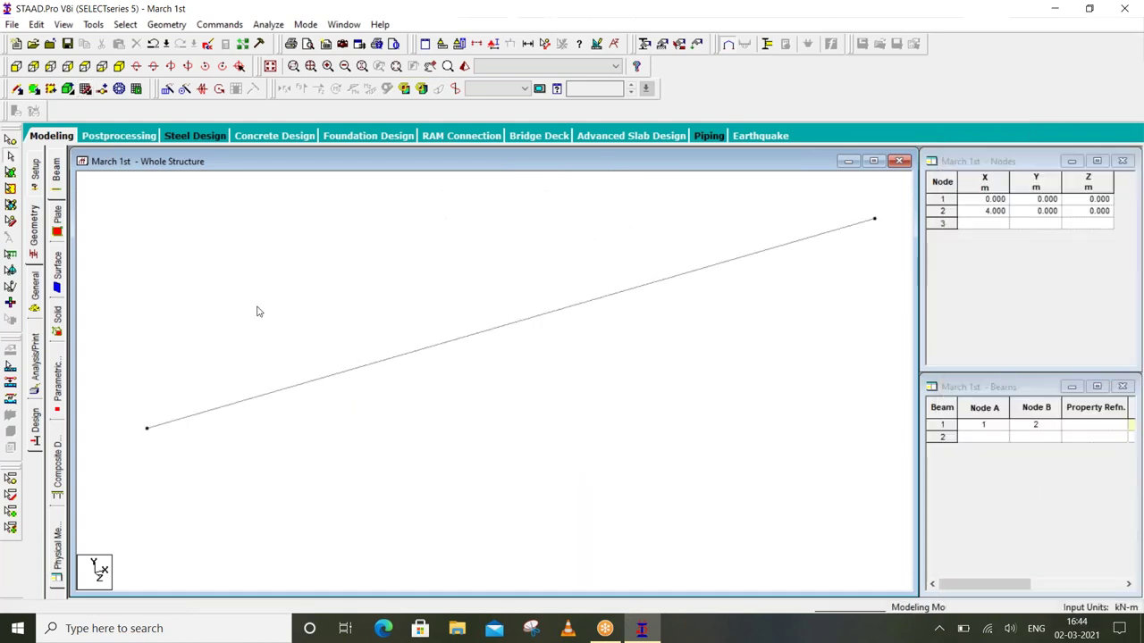
pyautogui.scroll(-5, 283, 324)
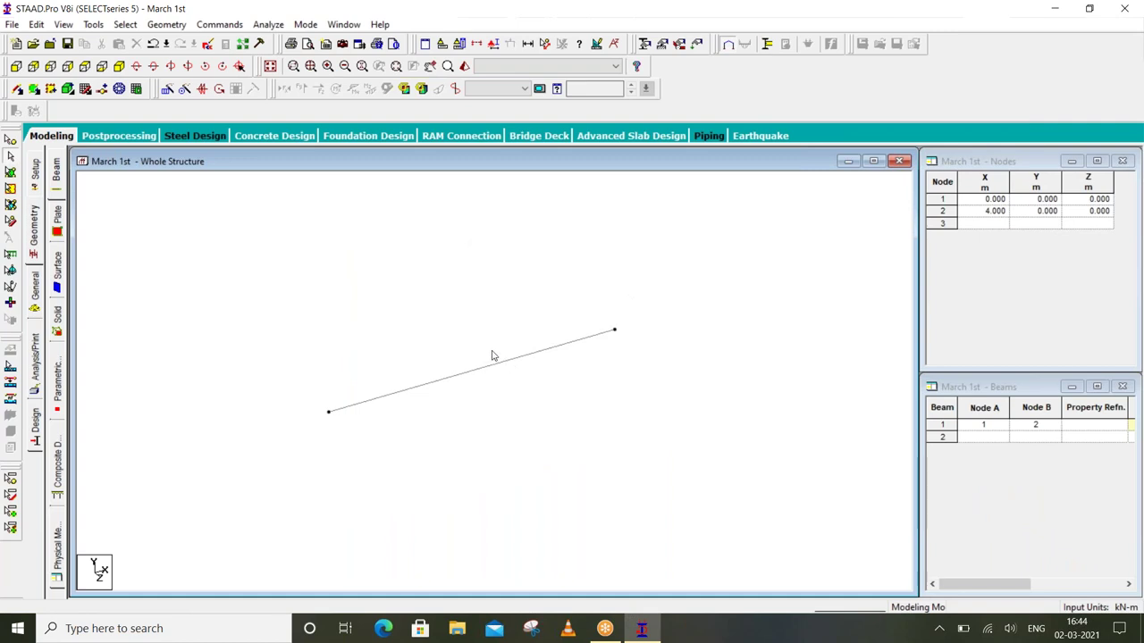
pyautogui.moveTo(492, 356); pyautogui.dragTo(452, 436)
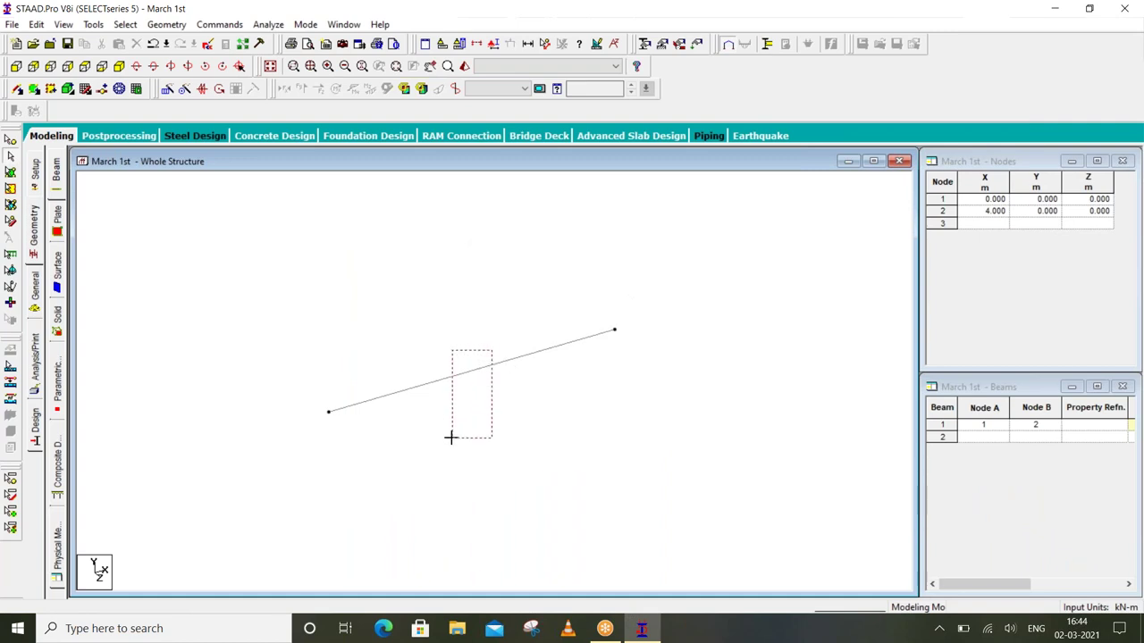
pyautogui.click(455, 399)
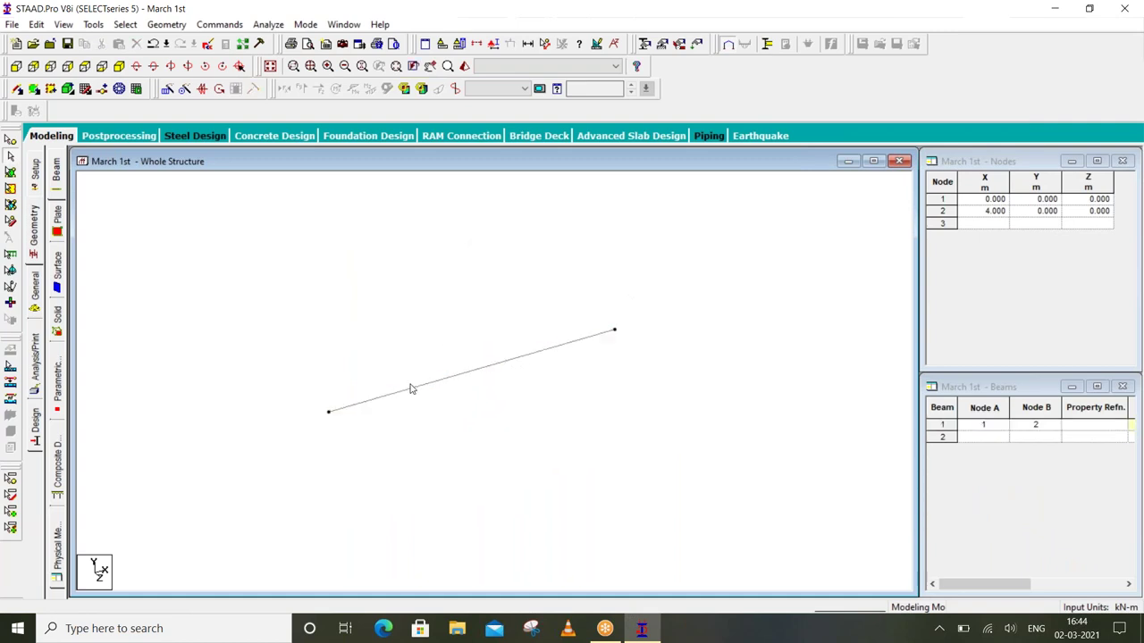
pyautogui.scroll(-4, 411, 380)
pyautogui.scroll(-2, 414, 382)
pyautogui.scroll(2, 416, 386)
pyautogui.scroll(2, 478, 375)
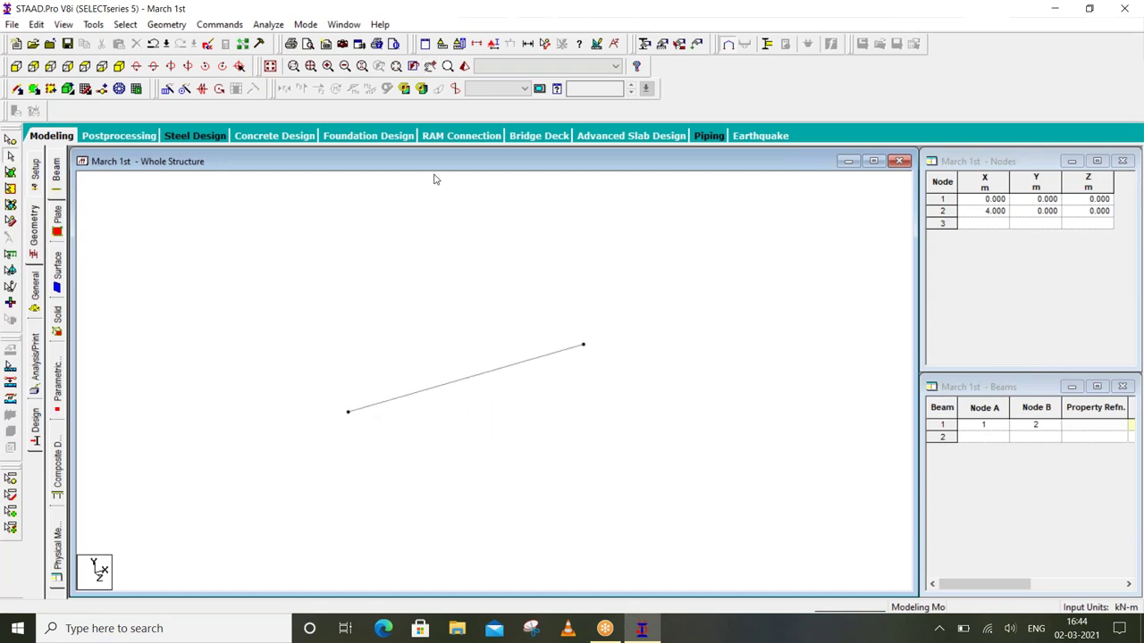
# Inspect the beam in a Rendered View, then bring up Properties – Whole Structure
pyautogui.click(454, 89)
pyautogui.moveTo(532, 370)
pyautogui.mouseDown()
pyautogui.moveTo(529, 316)
pyautogui.moveTo(523, 365)
pyautogui.mouseUp()
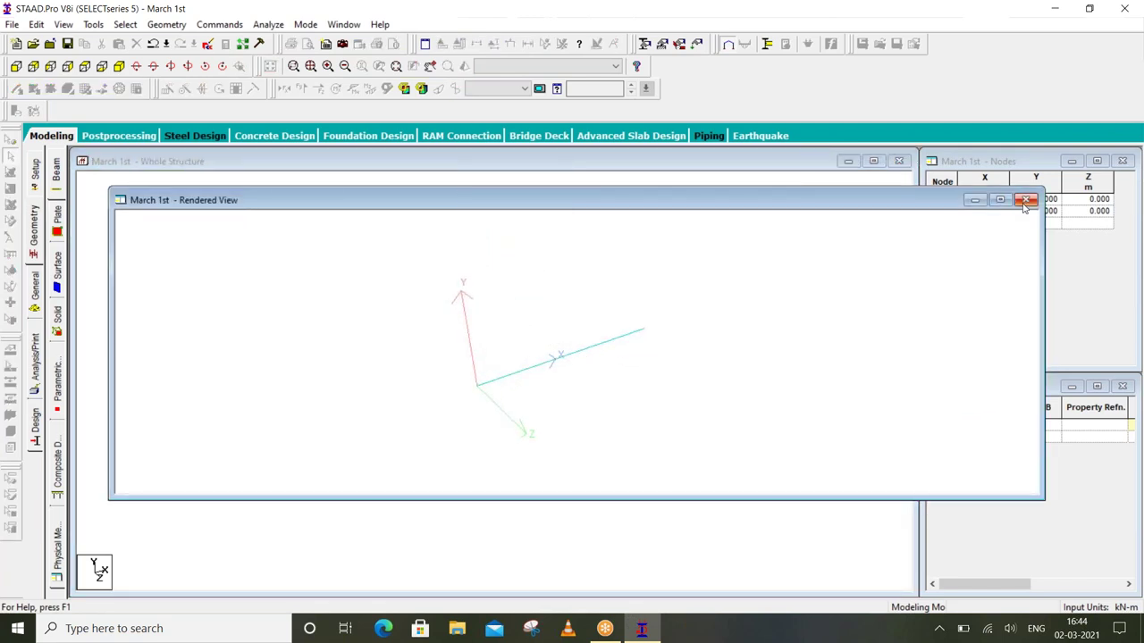
pyautogui.click(1025, 199)
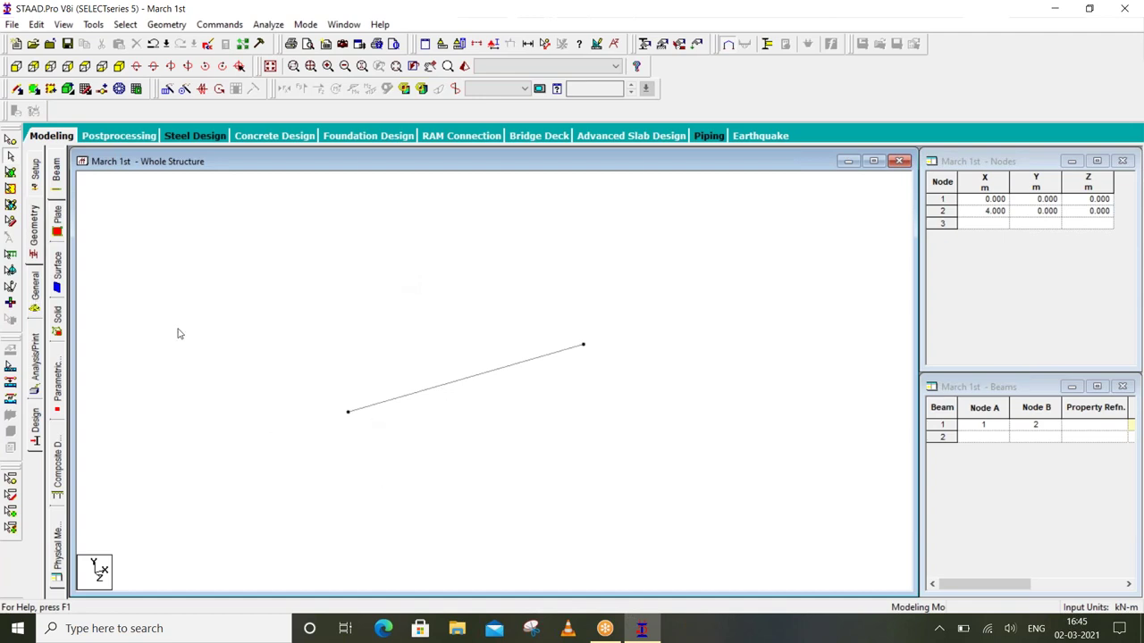
pyautogui.click(33, 301)
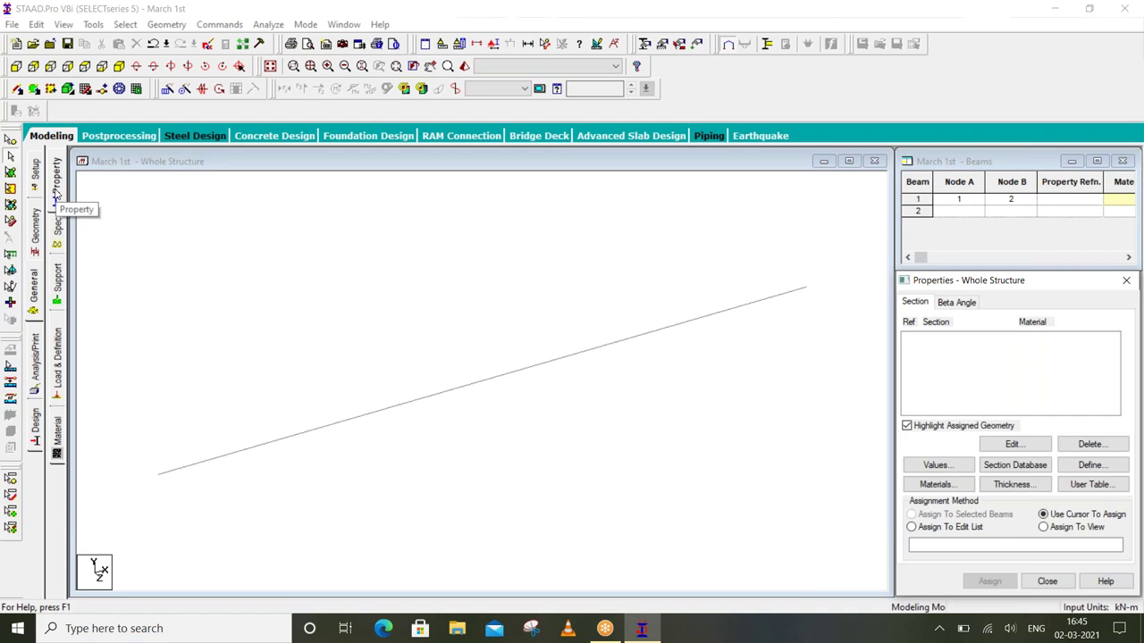
# Open the Property dialog via Define..., showing Circle with YD 0 m and CONCRETE
pyautogui.scroll(-2, 334, 415)
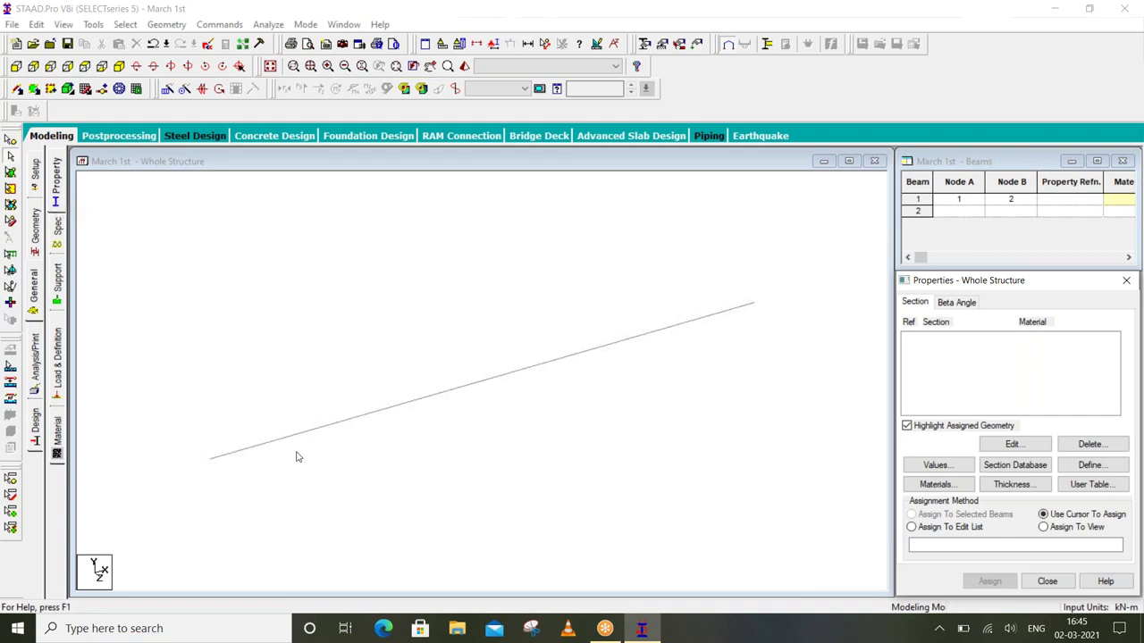
pyautogui.click(1094, 485)
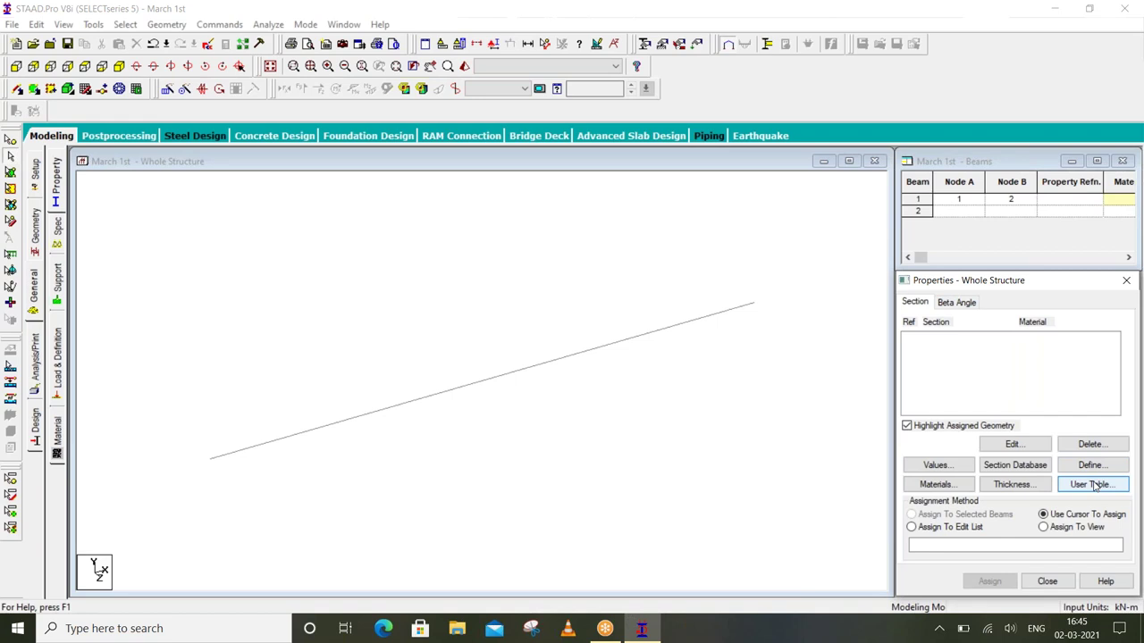
pyautogui.click(1090, 465)
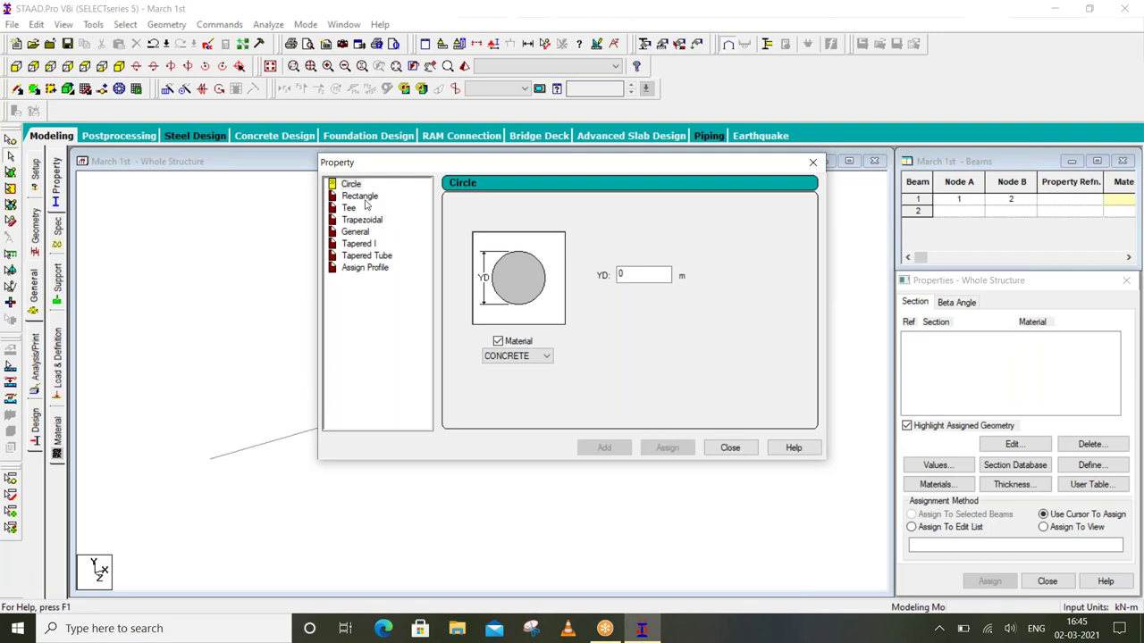
# Add a Rectangle section with YD and ZD of 0.23 m in CONCRETE
pyautogui.click(361, 197)
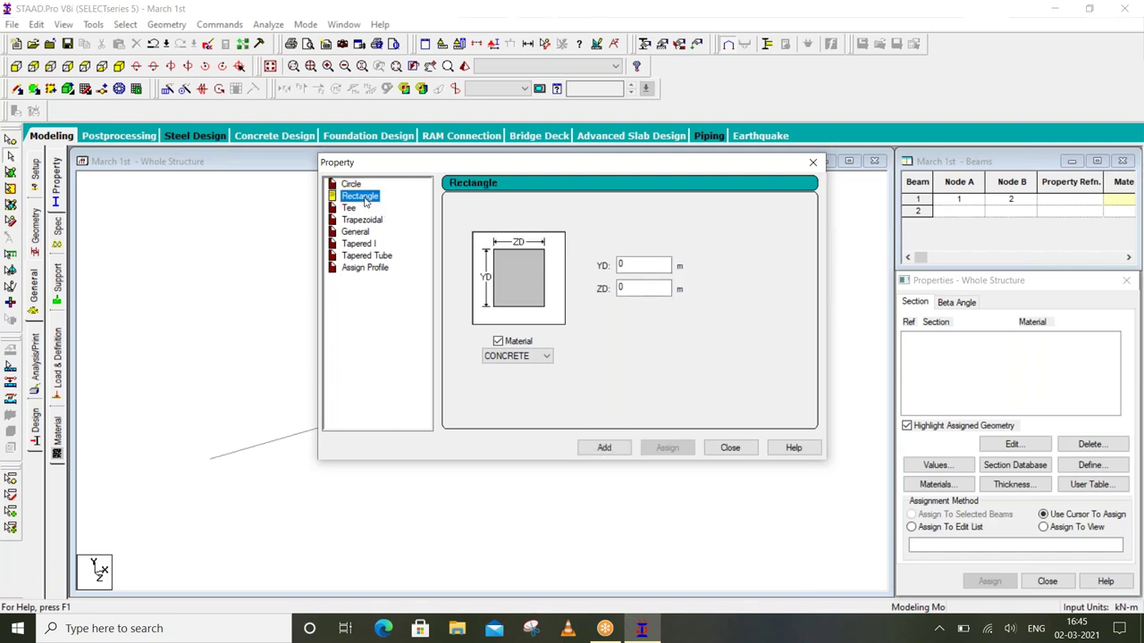
pyautogui.click(643, 268)
pyautogui.click(620, 290)
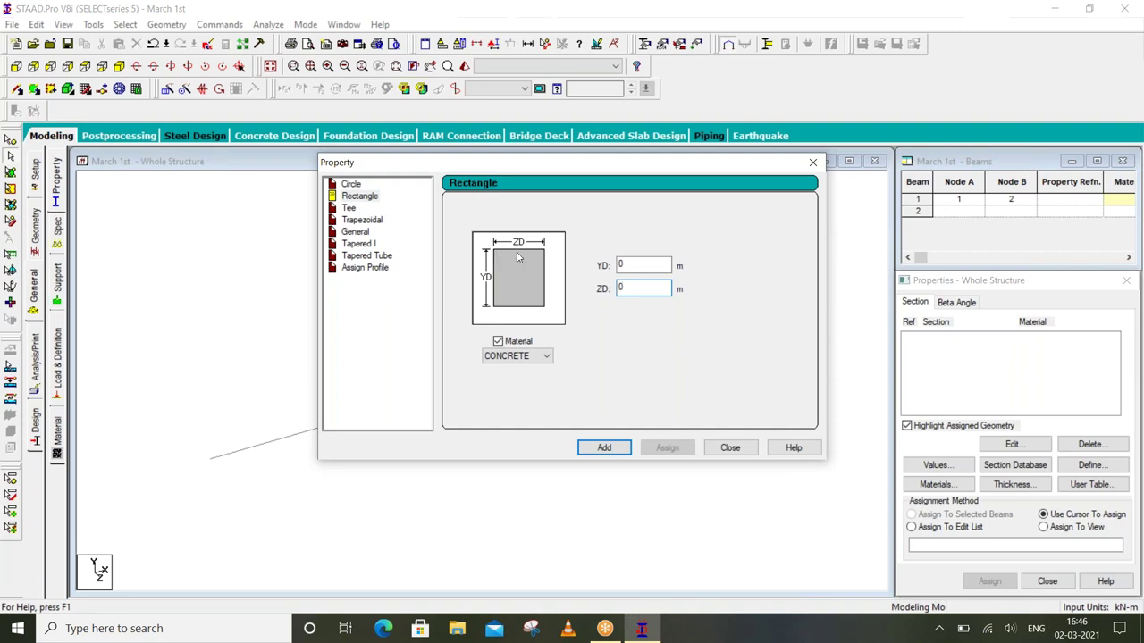
pyautogui.click(629, 265)
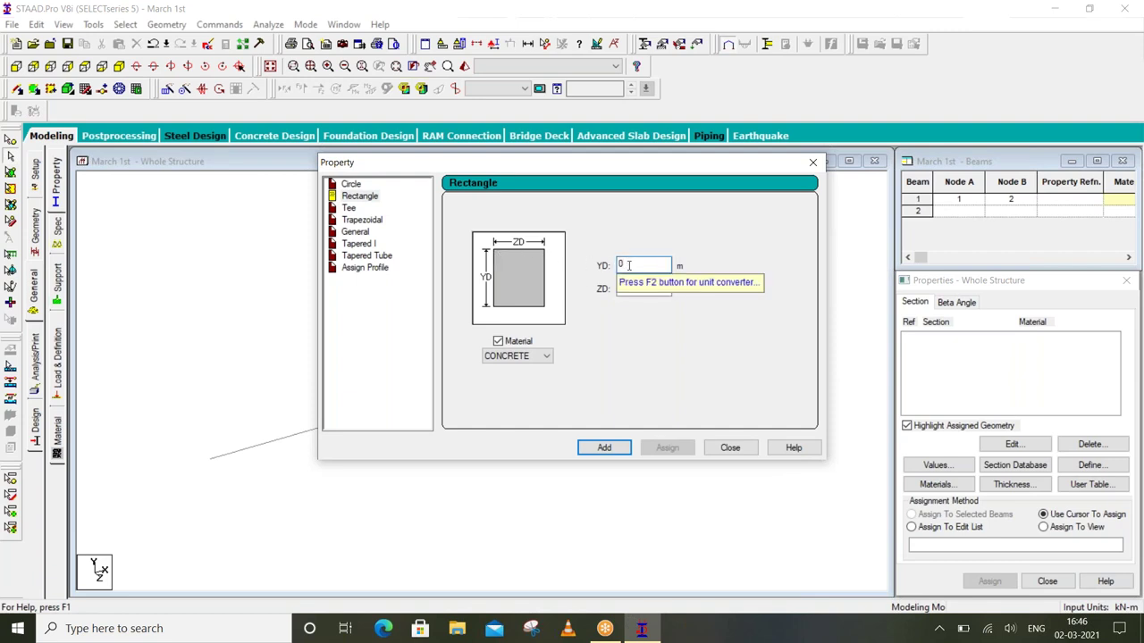
pyautogui.write('.23')
pyautogui.press('Tab')
pyautogui.write('0')
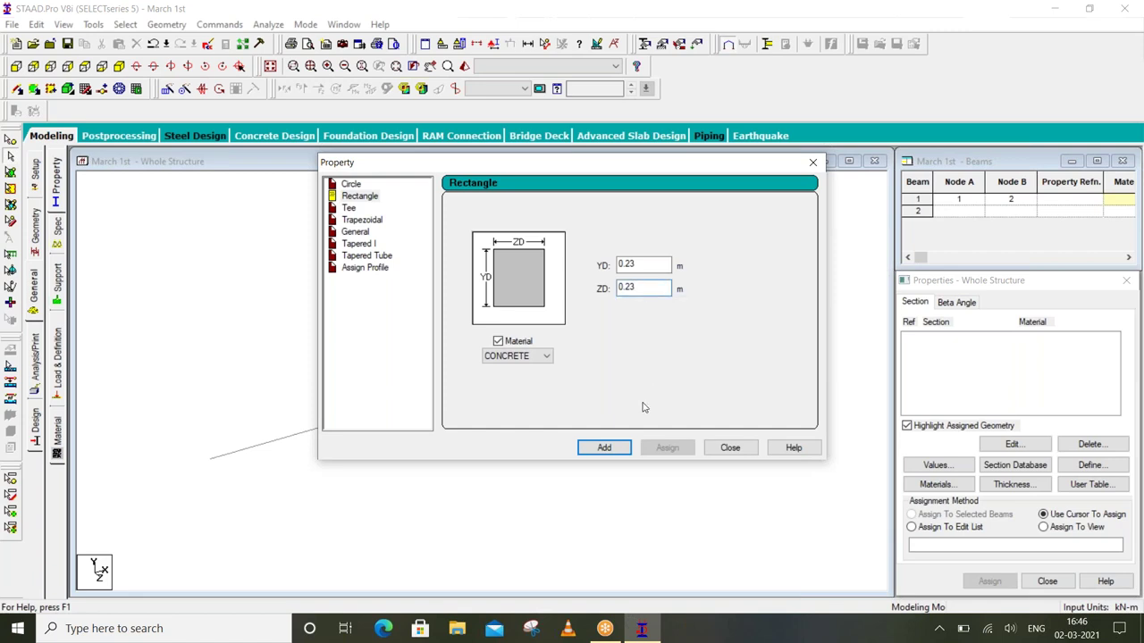
pyautogui.click(616, 443)
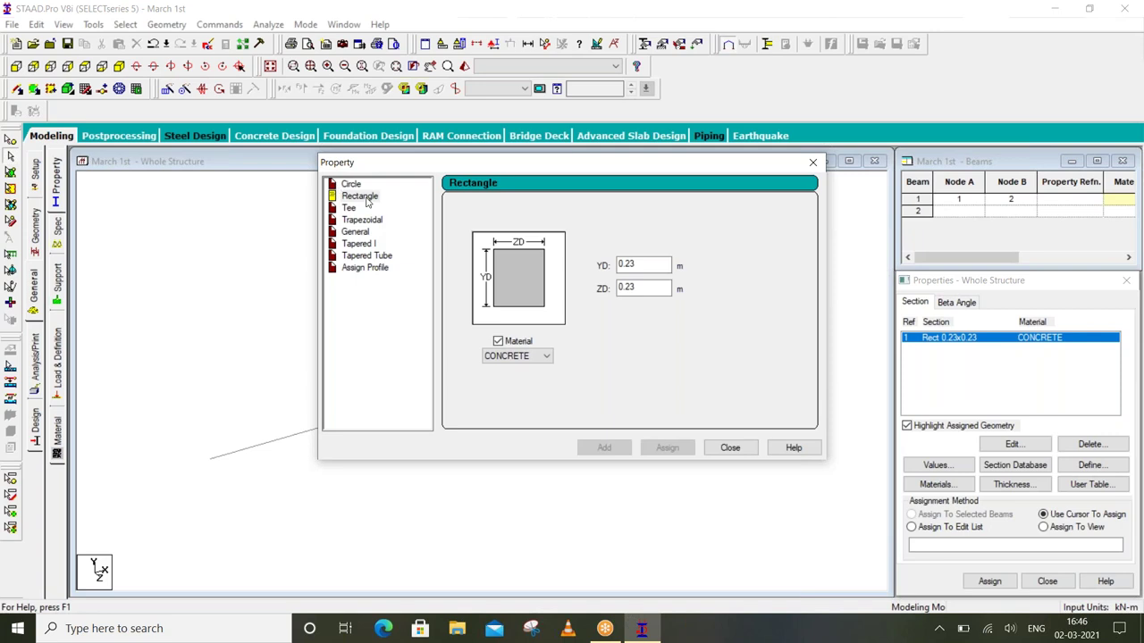
pyautogui.click(729, 448)
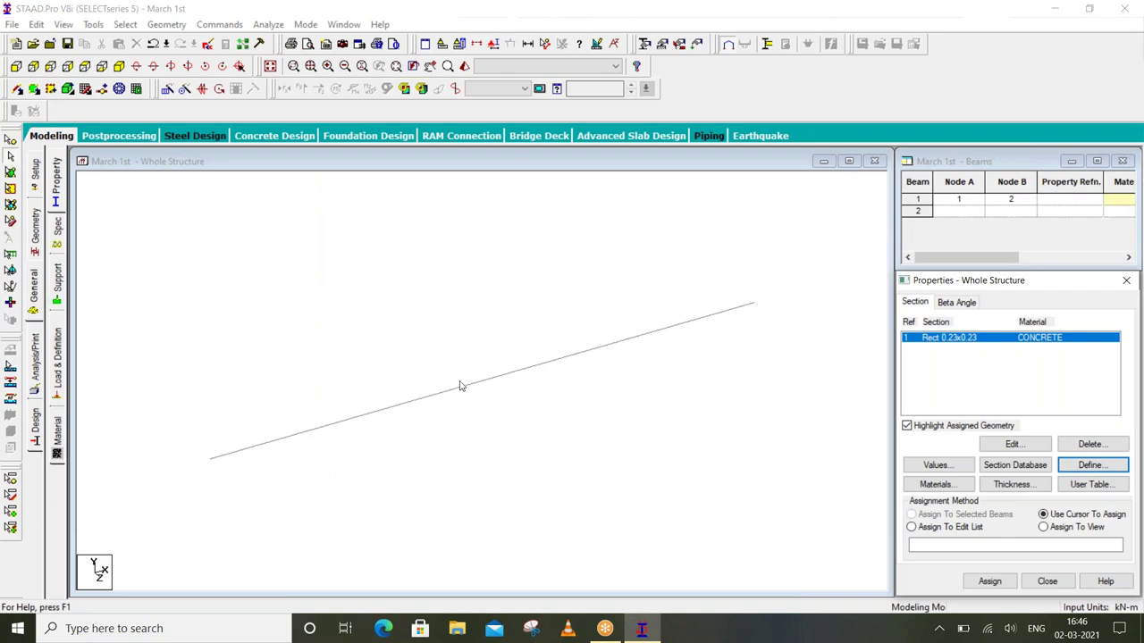
# Window-select the beam and accept the autosave prompt to save the structure
pyautogui.moveTo(619, 270); pyautogui.dragTo(549, 404)
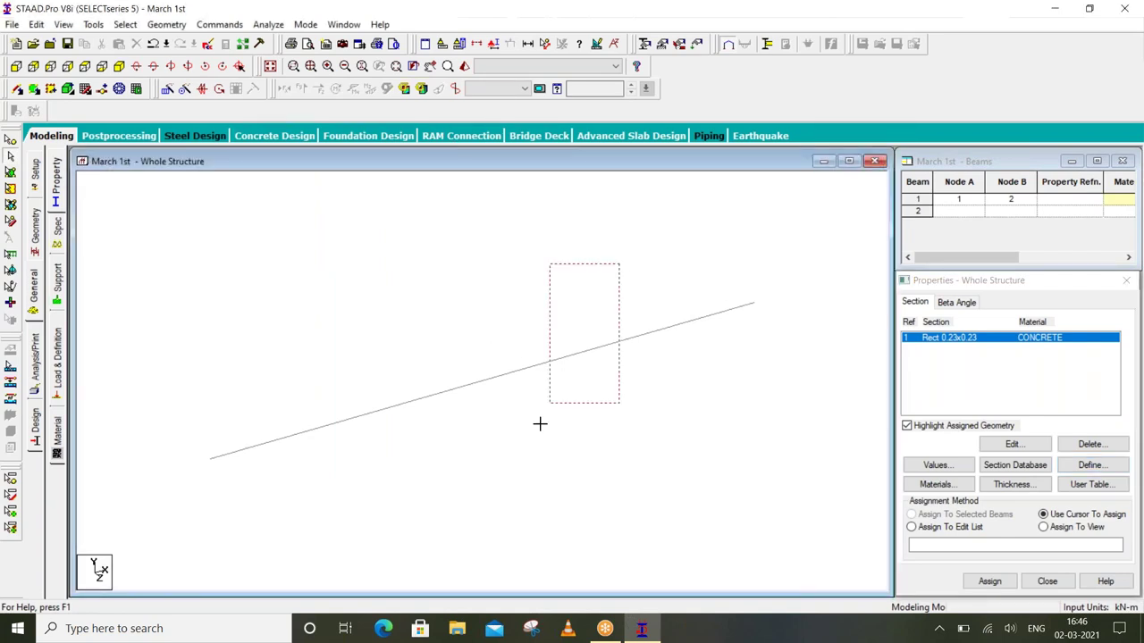
pyautogui.moveTo(599, 229); pyautogui.dragTo(493, 519)
pyautogui.moveTo(831, 222)
pyautogui.mouseDown()
pyautogui.moveTo(180, 541)
pyautogui.moveTo(145, 545)
pyautogui.mouseUp()
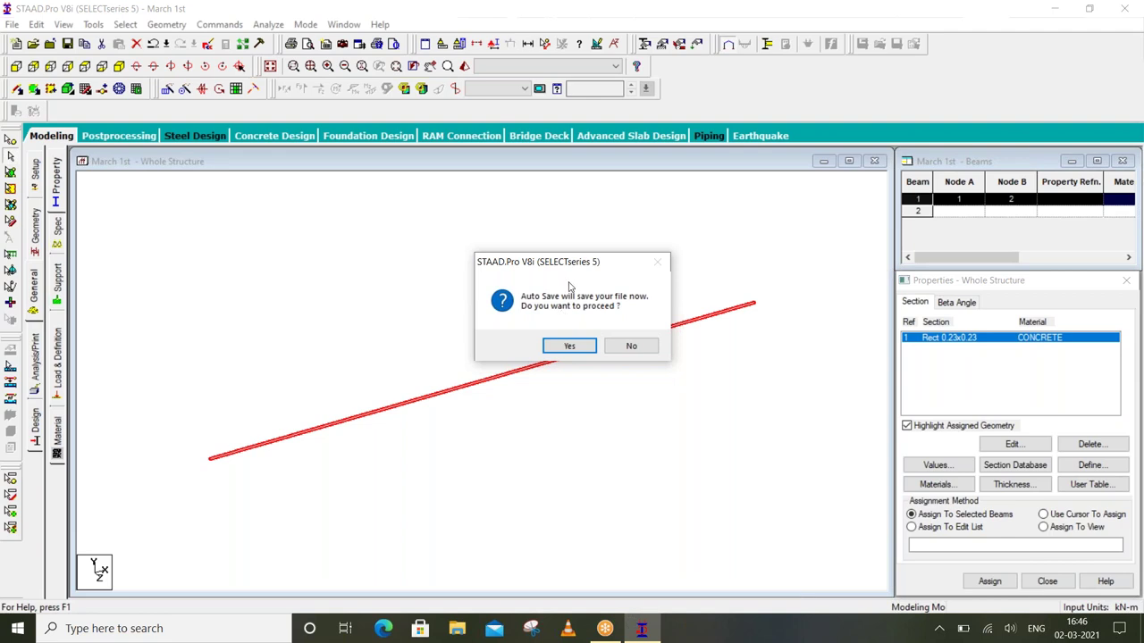
pyautogui.click(563, 346)
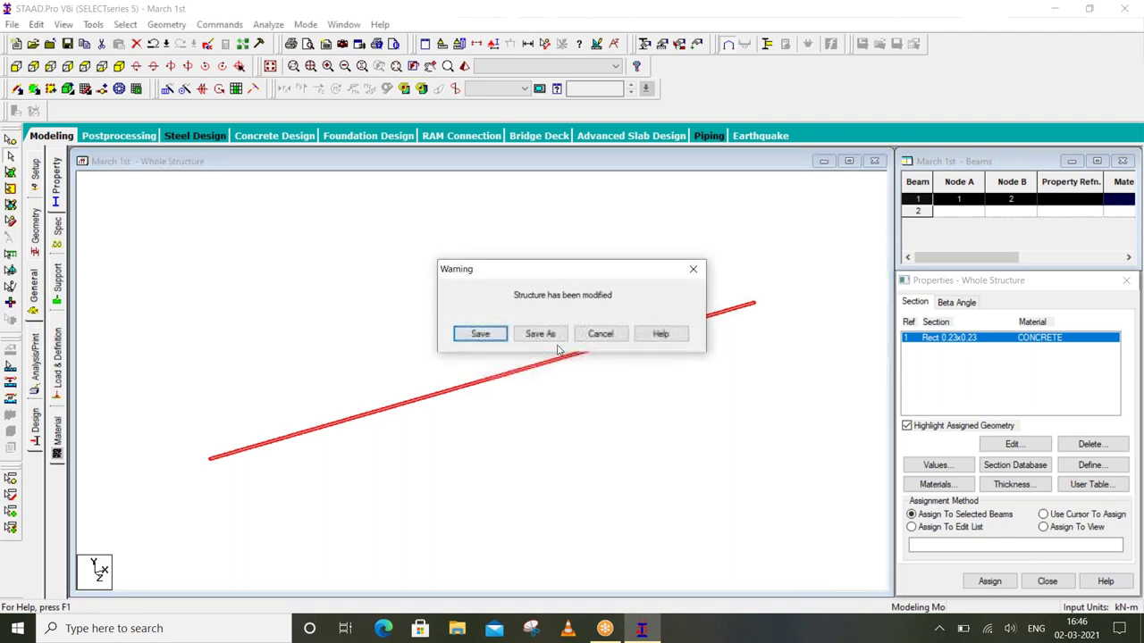
pyautogui.click(483, 339)
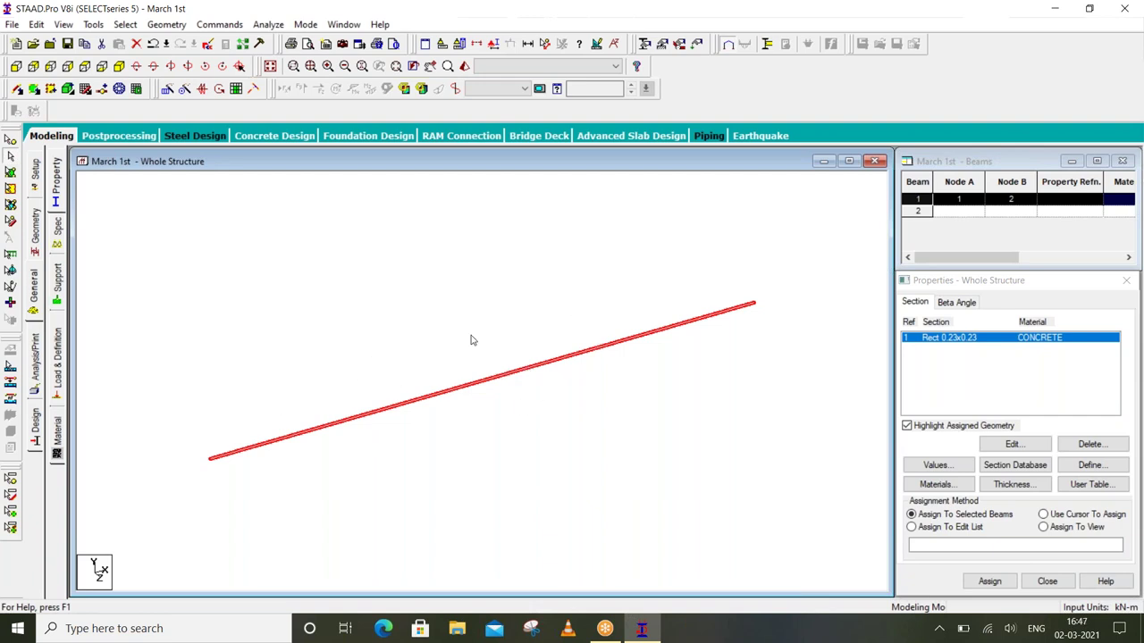
# Reselect the beam and assign it the Rect 0.23x0.23 section
pyautogui.moveTo(614, 244); pyautogui.dragTo(214, 529)
pyautogui.click(989, 581)
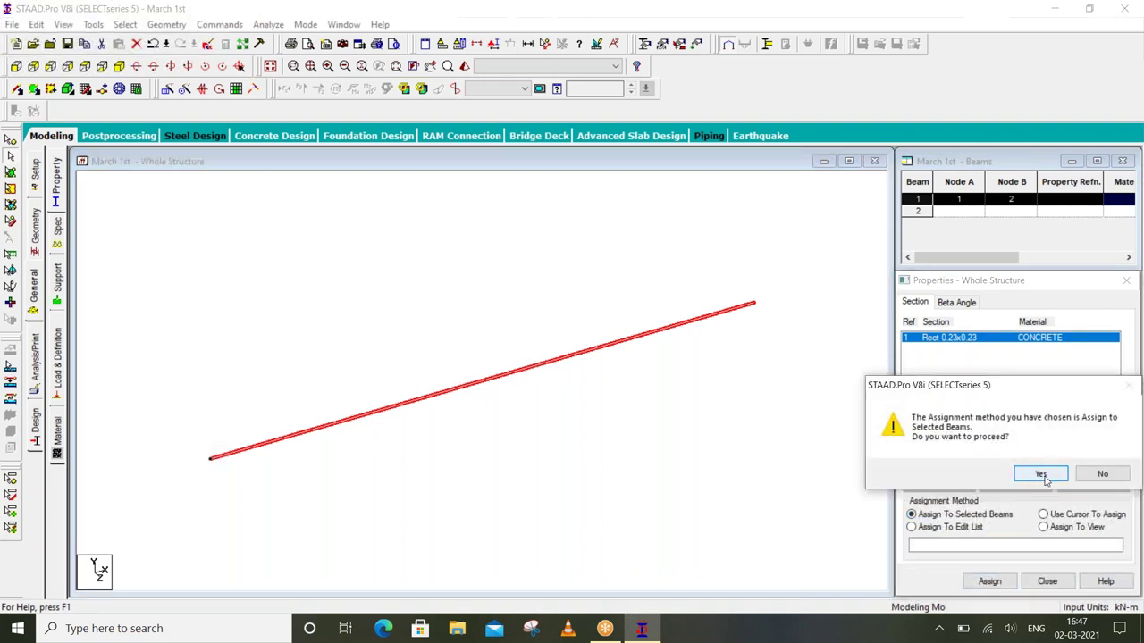
pyautogui.click(1040, 473)
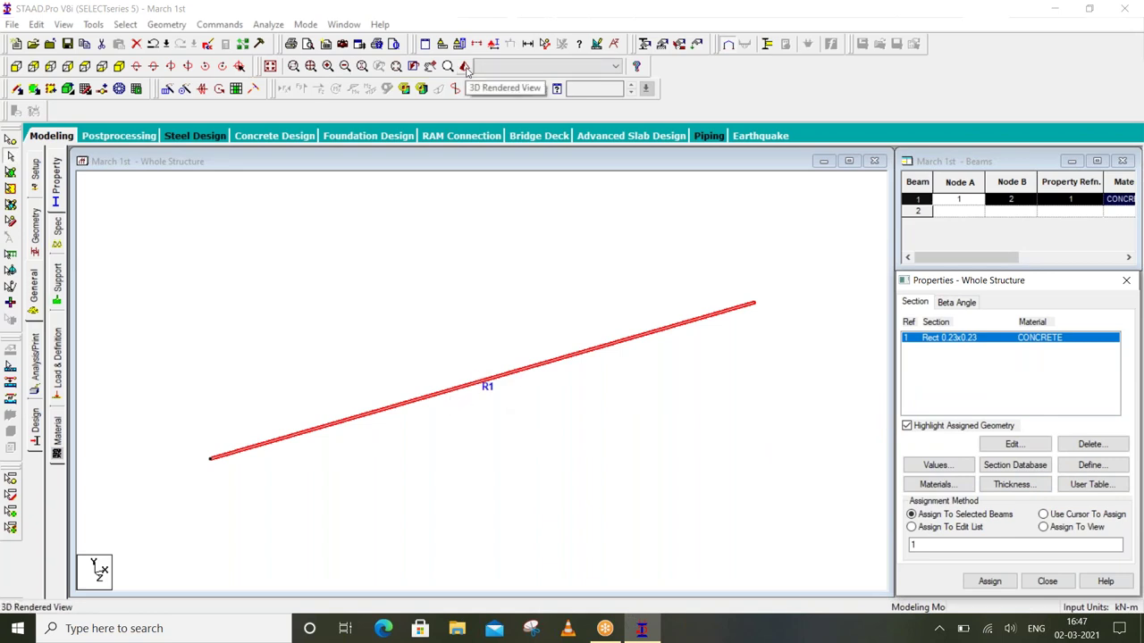
pyautogui.click(464, 66)
pyautogui.moveTo(513, 324)
pyautogui.mouseDown()
pyautogui.moveTo(518, 445)
pyautogui.moveTo(691, 327)
pyautogui.moveTo(695, 424)
pyautogui.moveTo(832, 429)
pyautogui.moveTo(596, 399)
pyautogui.moveTo(799, 399)
pyautogui.moveTo(804, 371)
pyautogui.mouseUp()
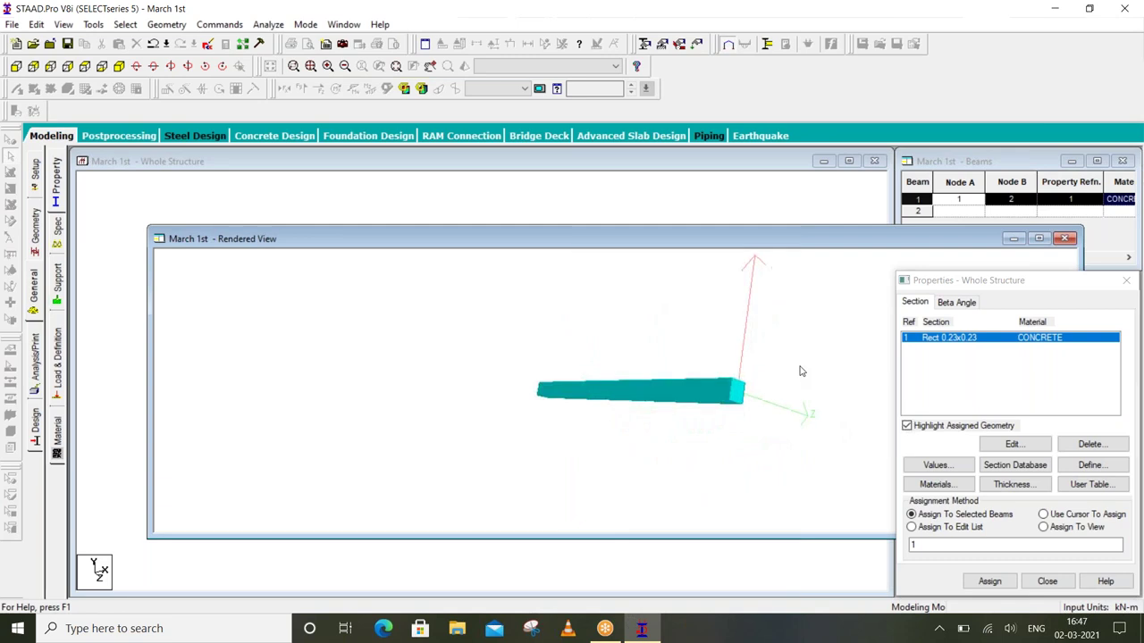
pyautogui.click(1065, 237)
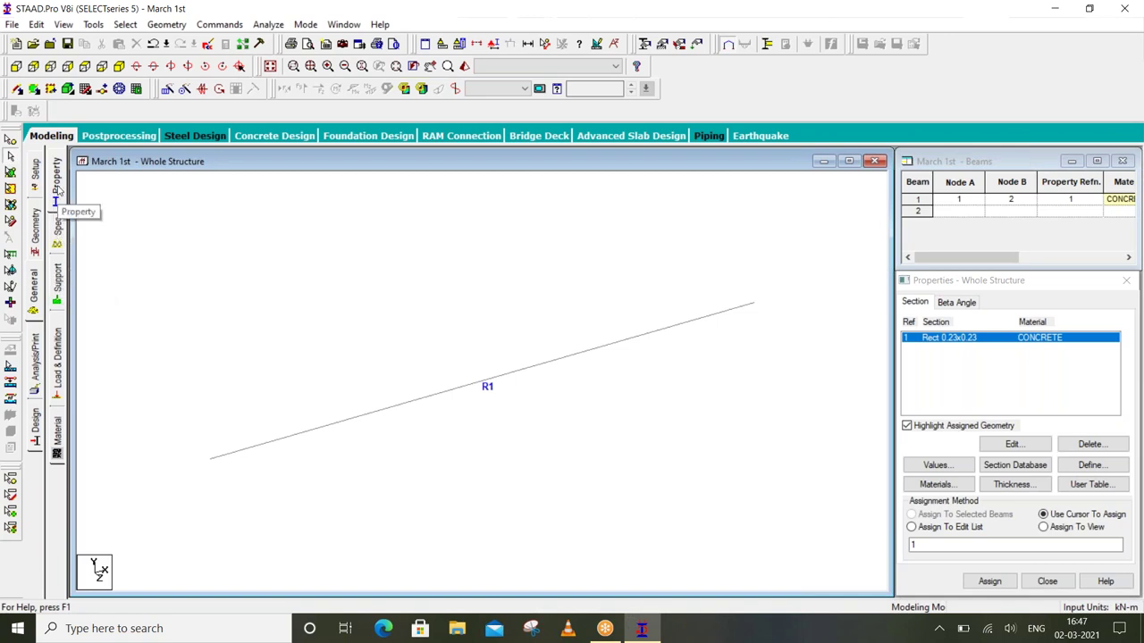
# Create a Fixed support and a Pinned support on the Support page
pyautogui.click(59, 273)
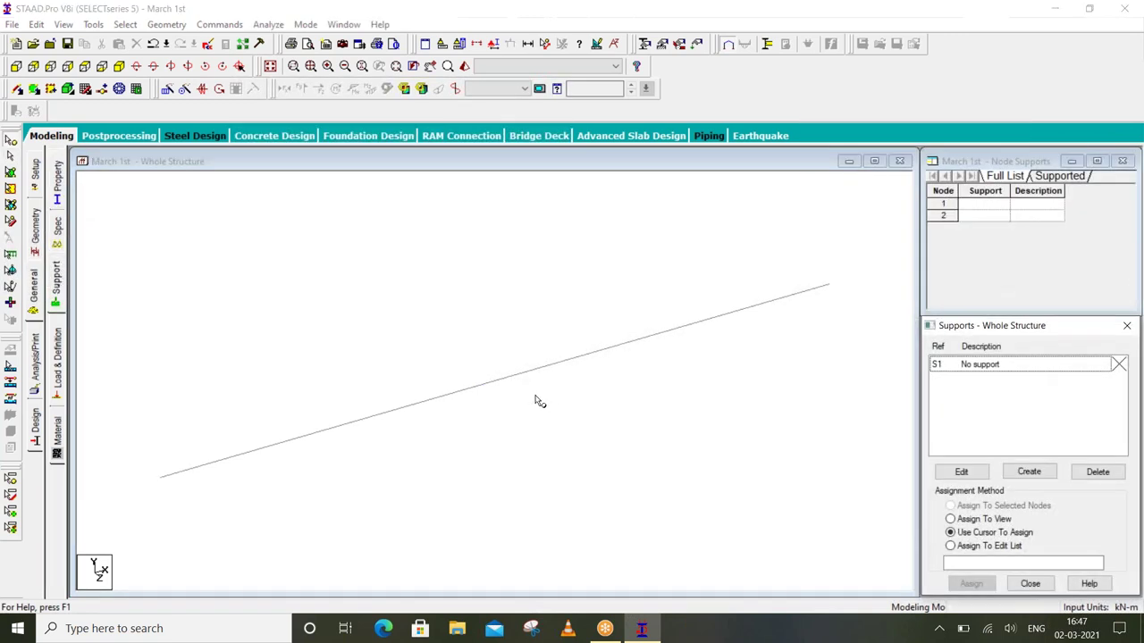
pyautogui.click(1030, 477)
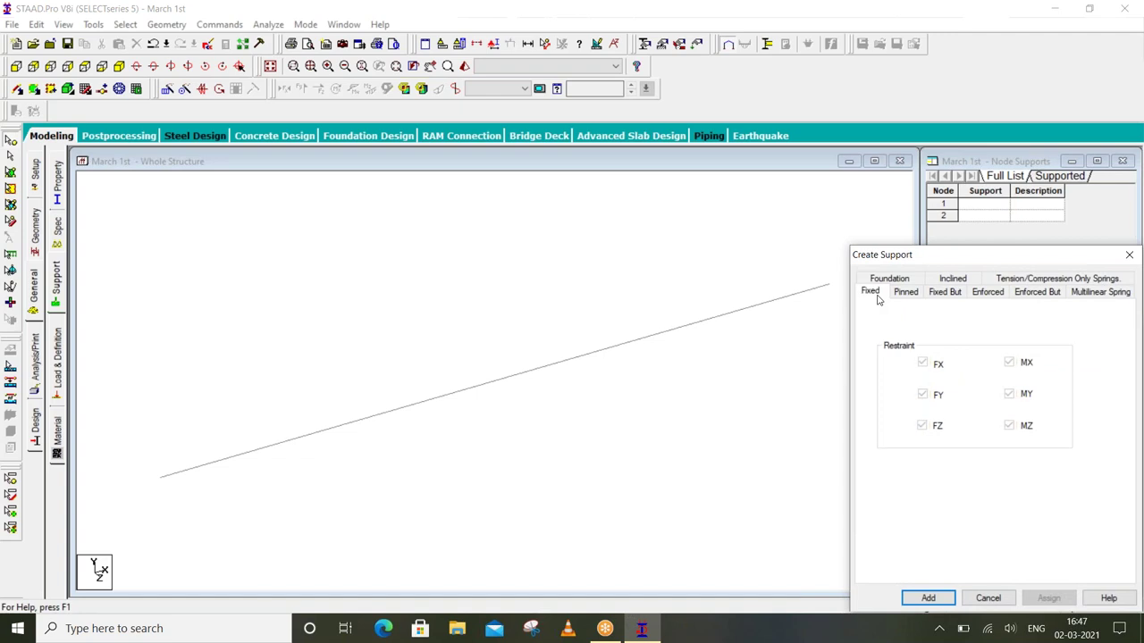
pyautogui.click(928, 599)
pyautogui.click(1013, 473)
pyautogui.click(905, 293)
pyautogui.click(933, 598)
# Pick Support 3 in the supports list and activate the structure view
pyautogui.click(981, 381)
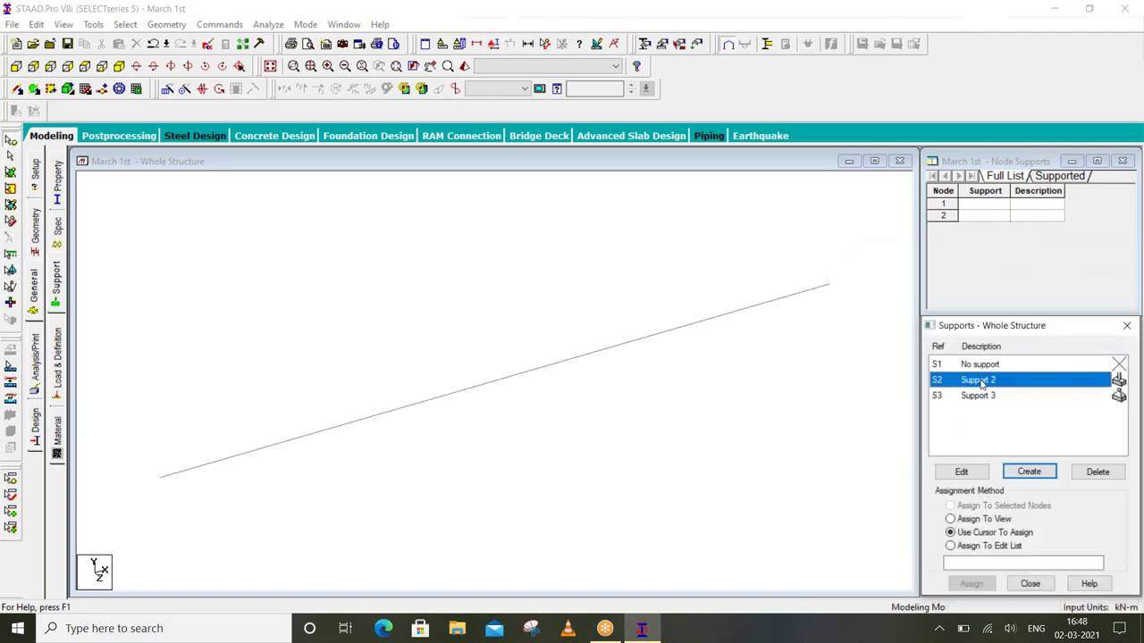
pyautogui.click(982, 399)
pyautogui.click(983, 384)
pyautogui.click(987, 400)
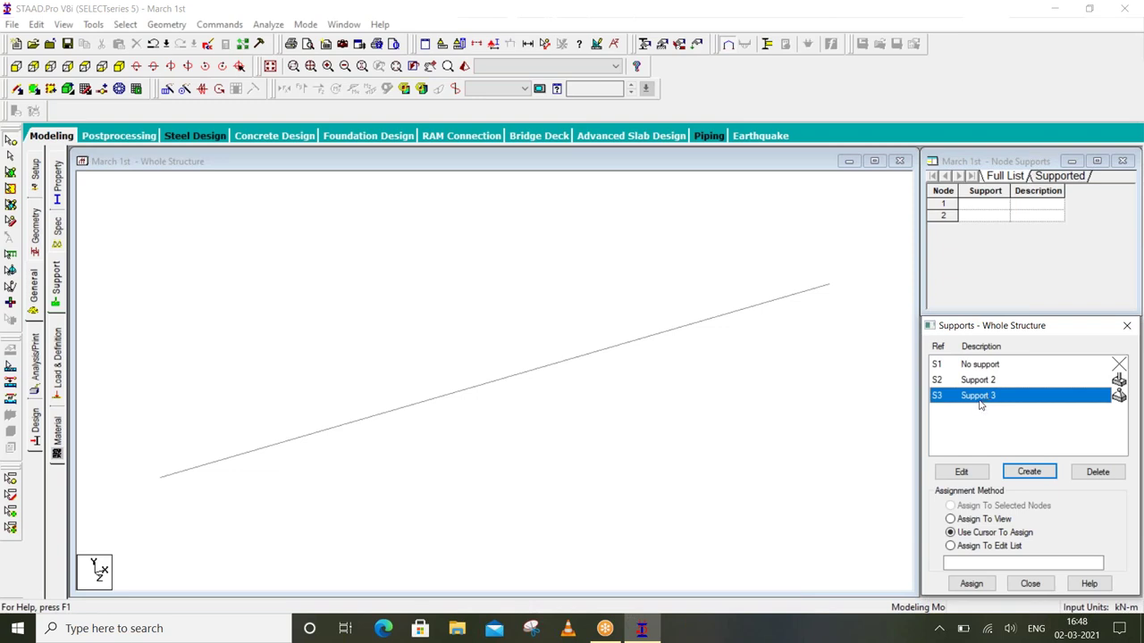
pyautogui.click(563, 369)
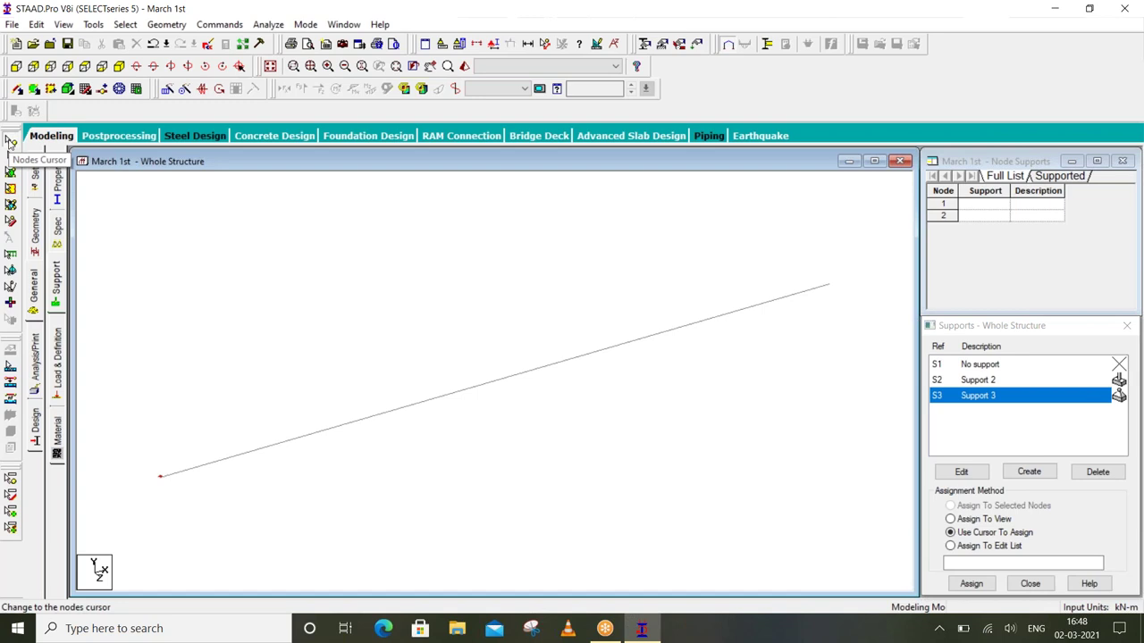
# Assign Support 2 to node 2 at the beam's right end
pyautogui.click(10, 141)
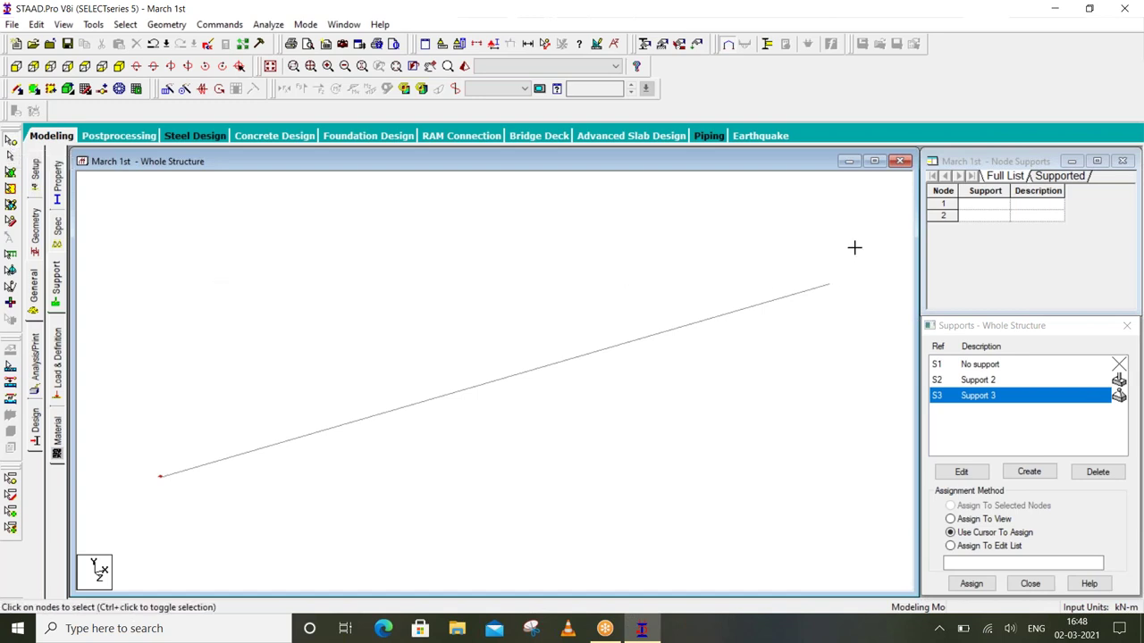
pyautogui.moveTo(854, 248); pyautogui.dragTo(809, 377)
pyautogui.moveTo(217, 337); pyautogui.dragTo(103, 539)
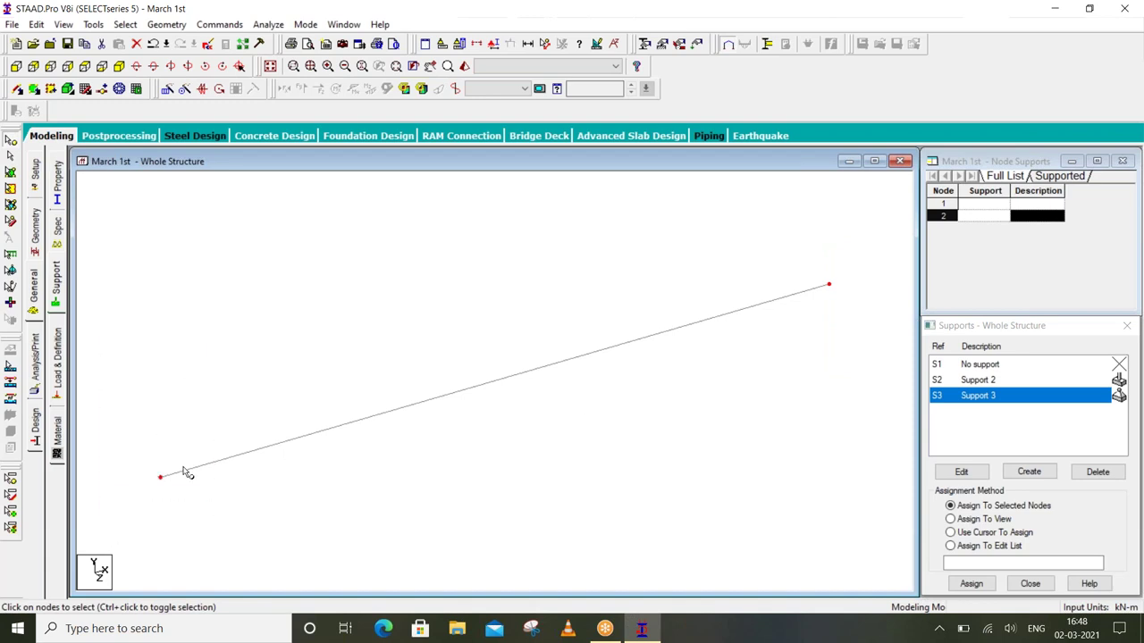
pyautogui.click(949, 532)
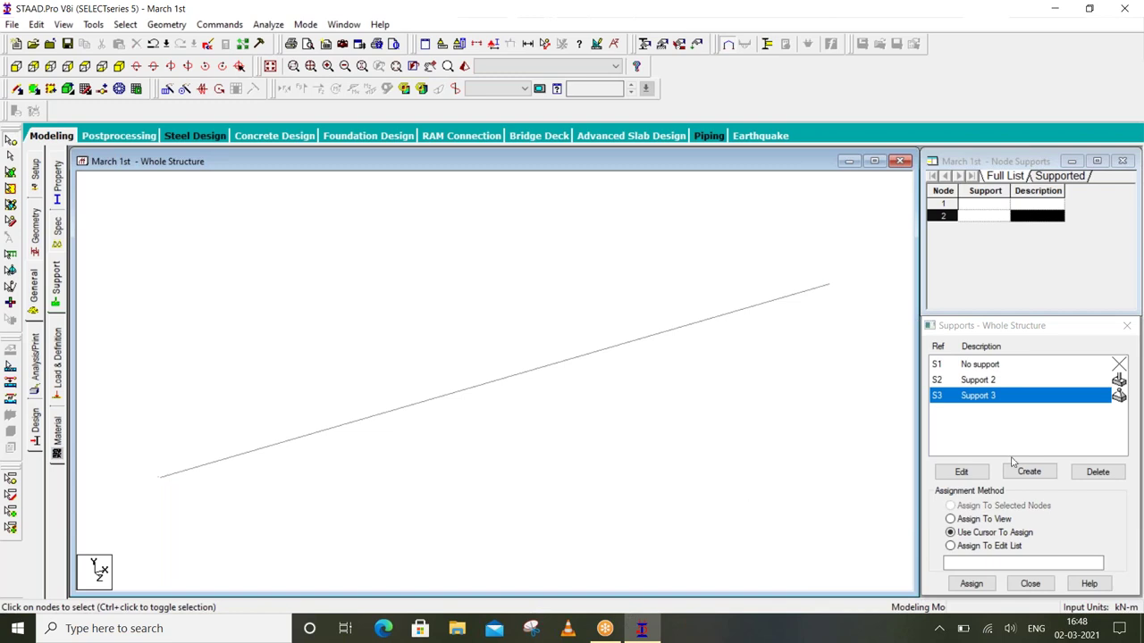
pyautogui.click(1007, 383)
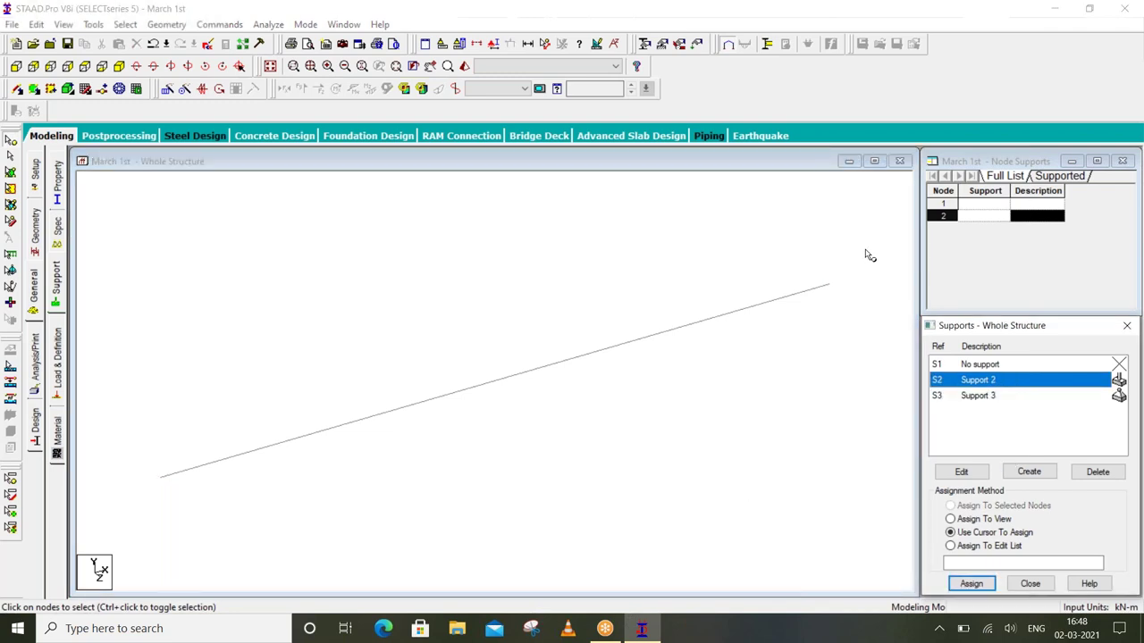
pyautogui.moveTo(864, 248); pyautogui.dragTo(804, 390)
pyautogui.click(971, 583)
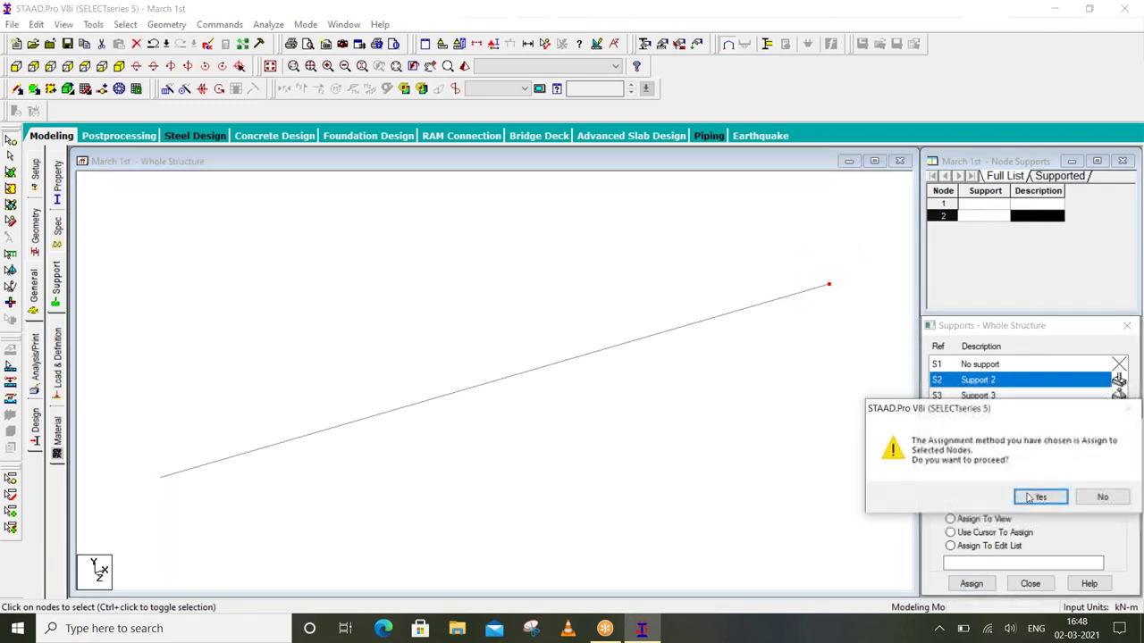
pyautogui.click(1041, 498)
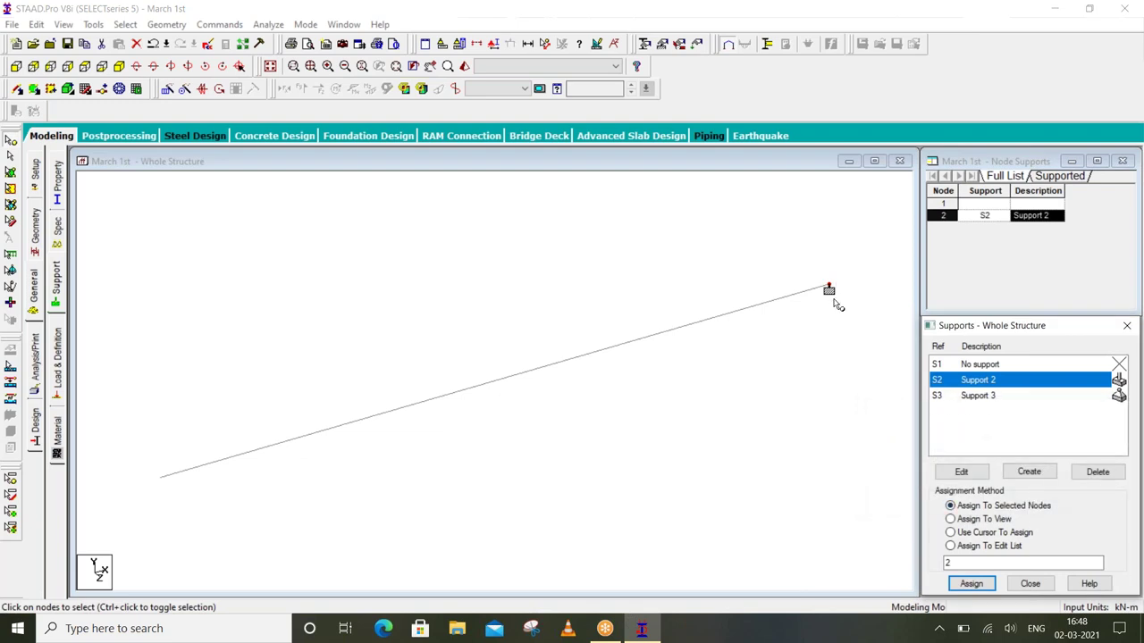
# Assign Support 3 to node 1 at the left end, then open Load & Definition
pyautogui.click(973, 396)
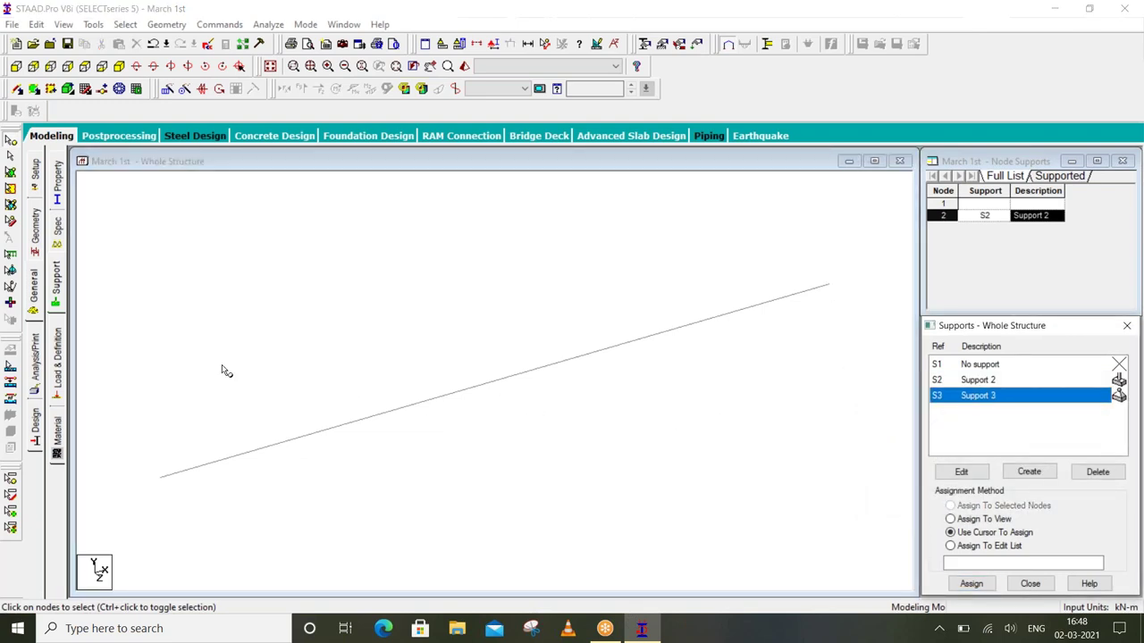
pyautogui.moveTo(192, 362); pyautogui.dragTo(91, 547)
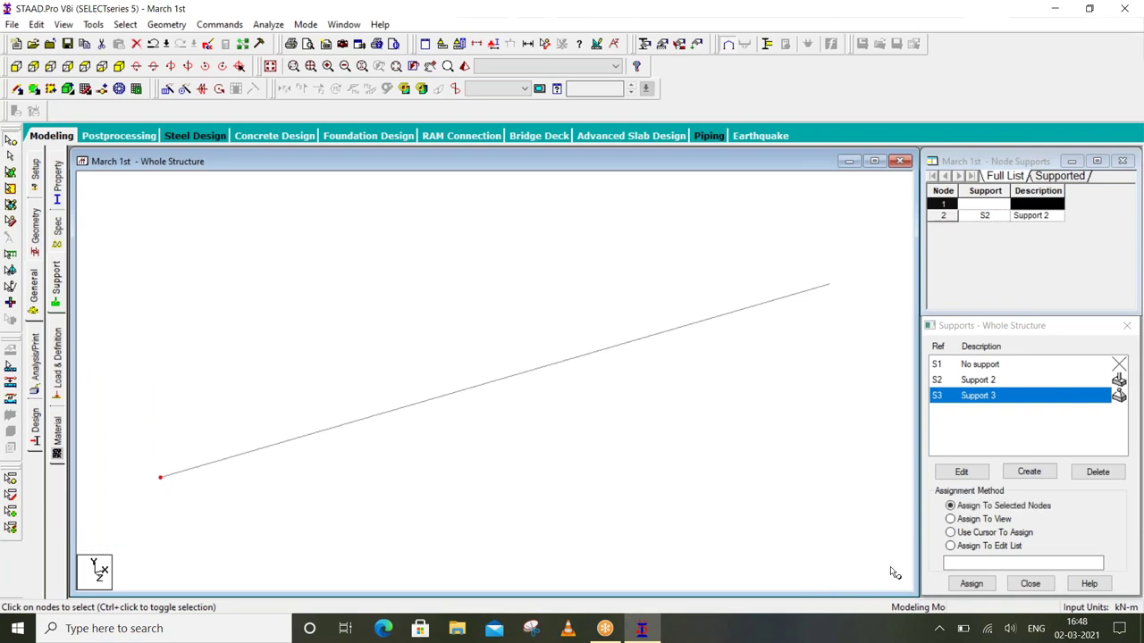
pyautogui.click(971, 583)
pyautogui.click(1036, 498)
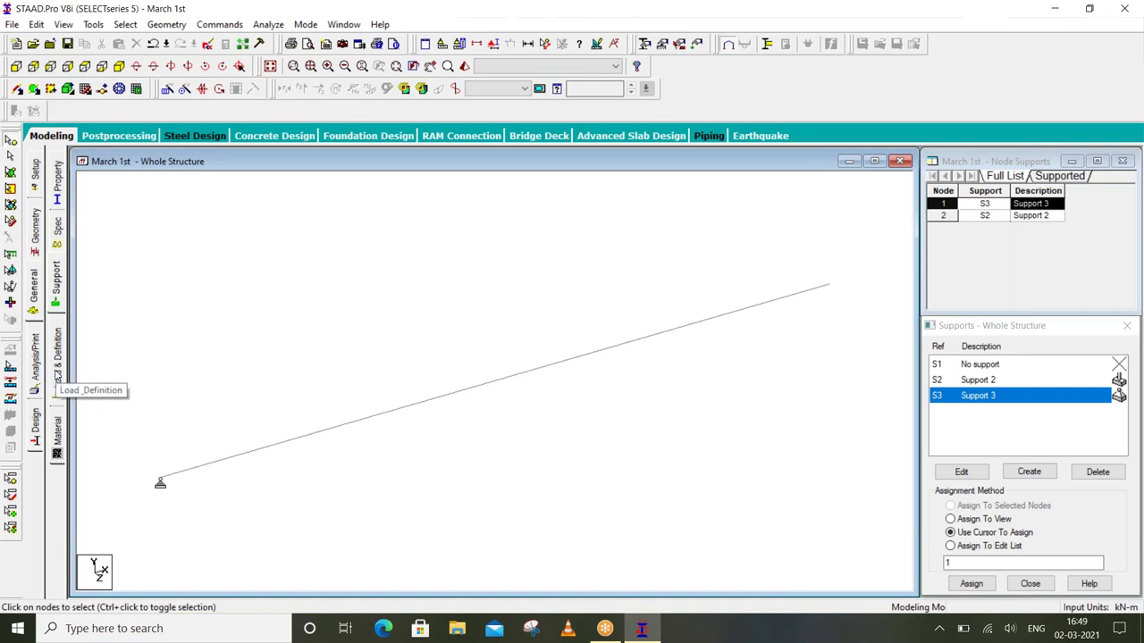
pyautogui.click(57, 379)
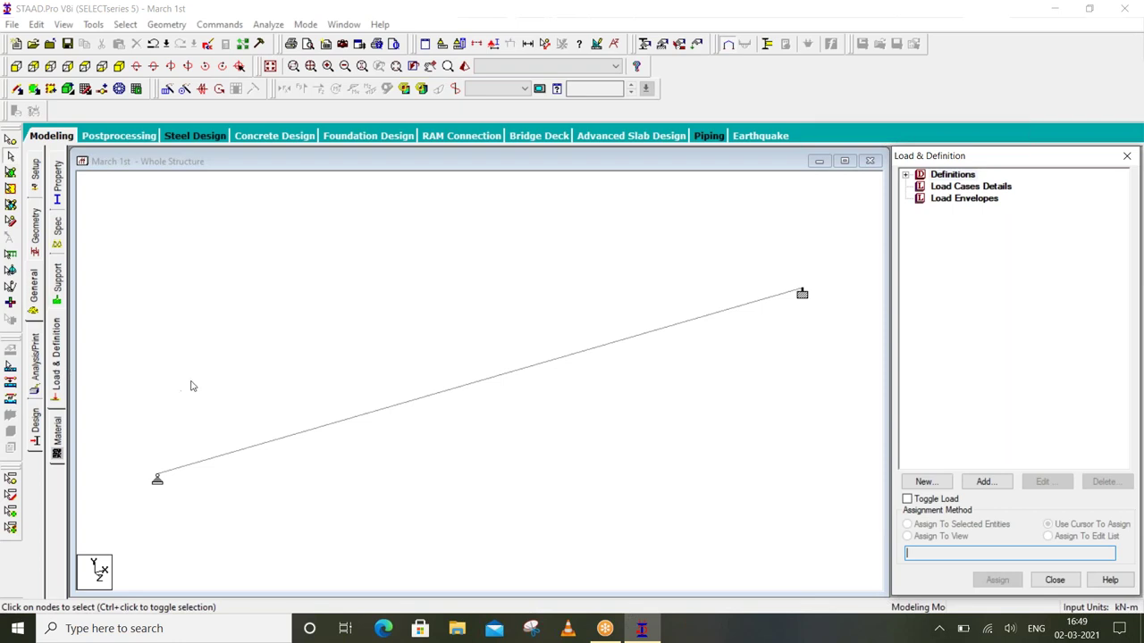
# Add load case 1 under Load Cases Details with Dead loading type and title 'dl'
pyautogui.click(963, 190)
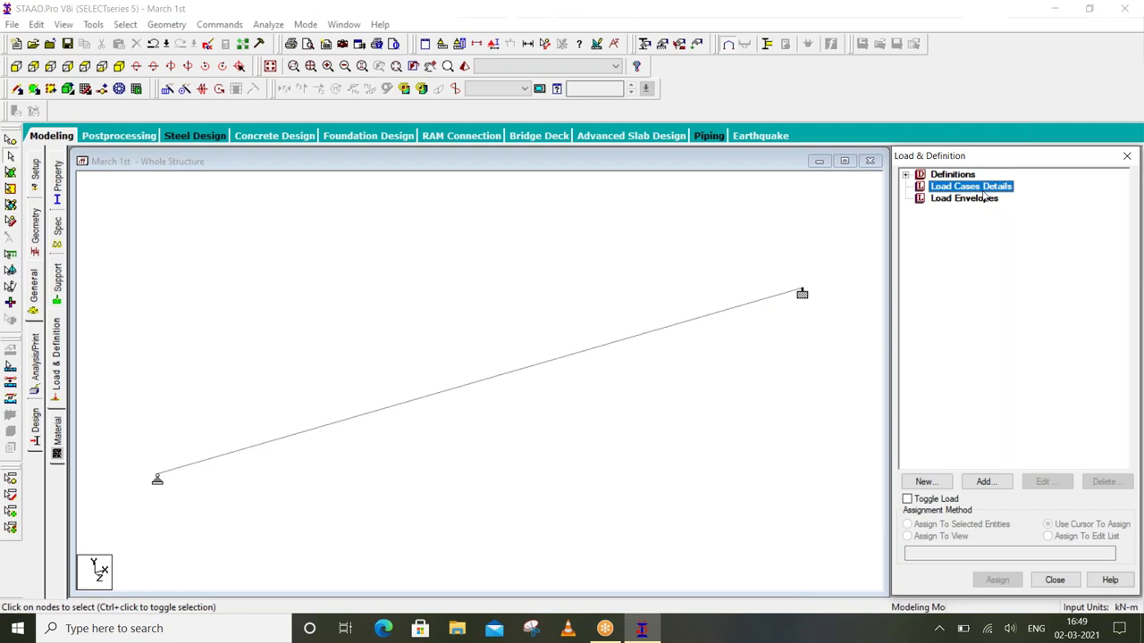
pyautogui.click(988, 484)
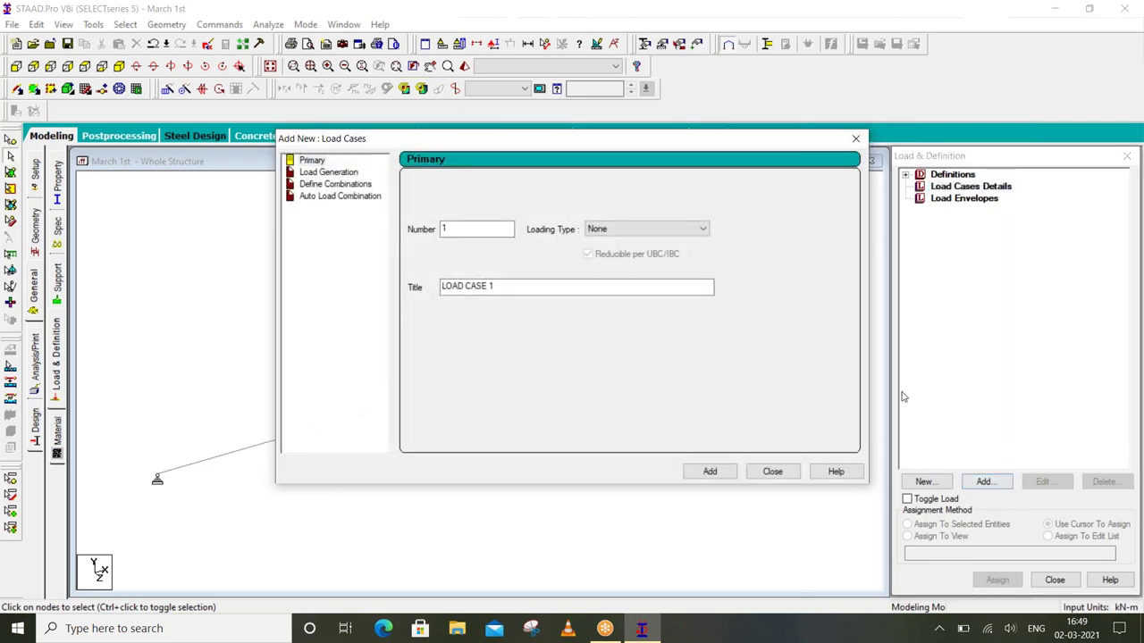
pyautogui.click(678, 231)
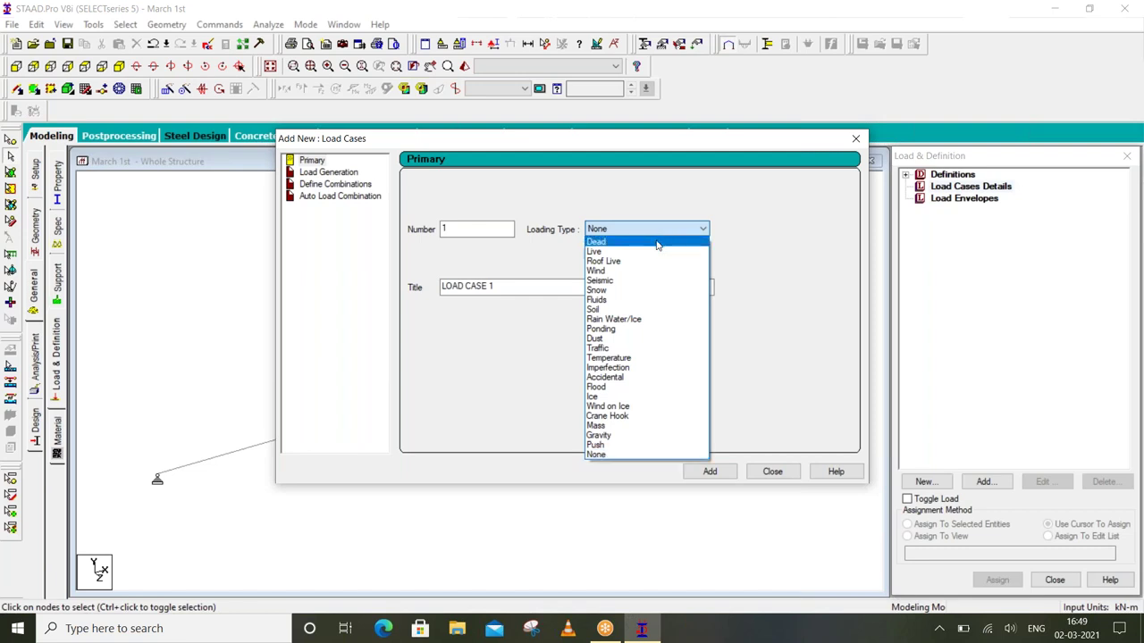
pyautogui.click(656, 242)
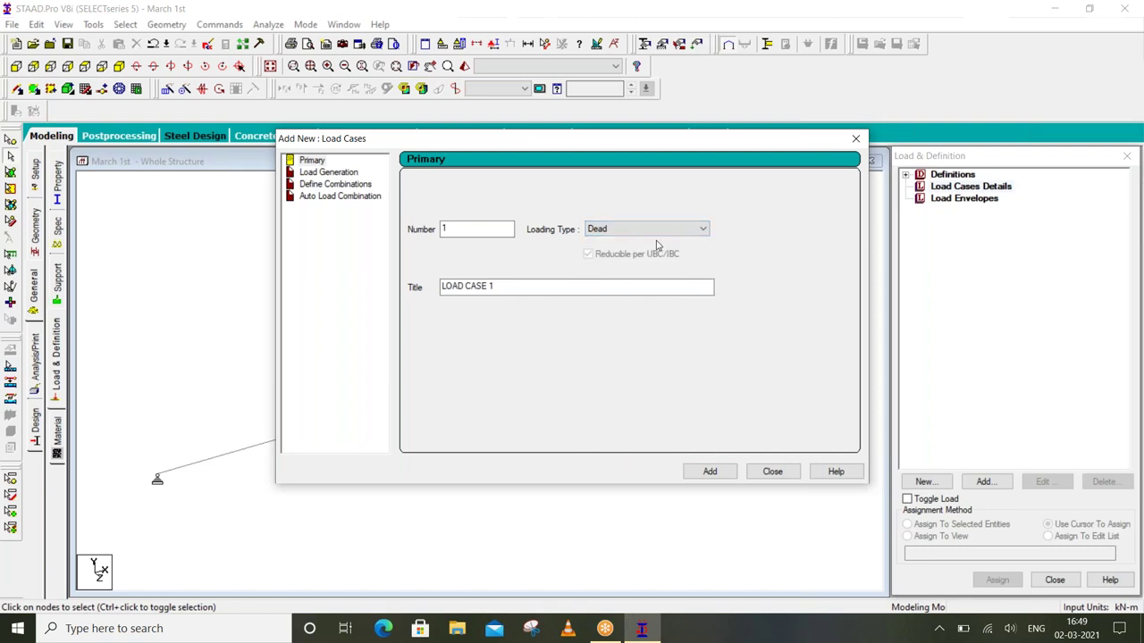
pyautogui.click(855, 39)
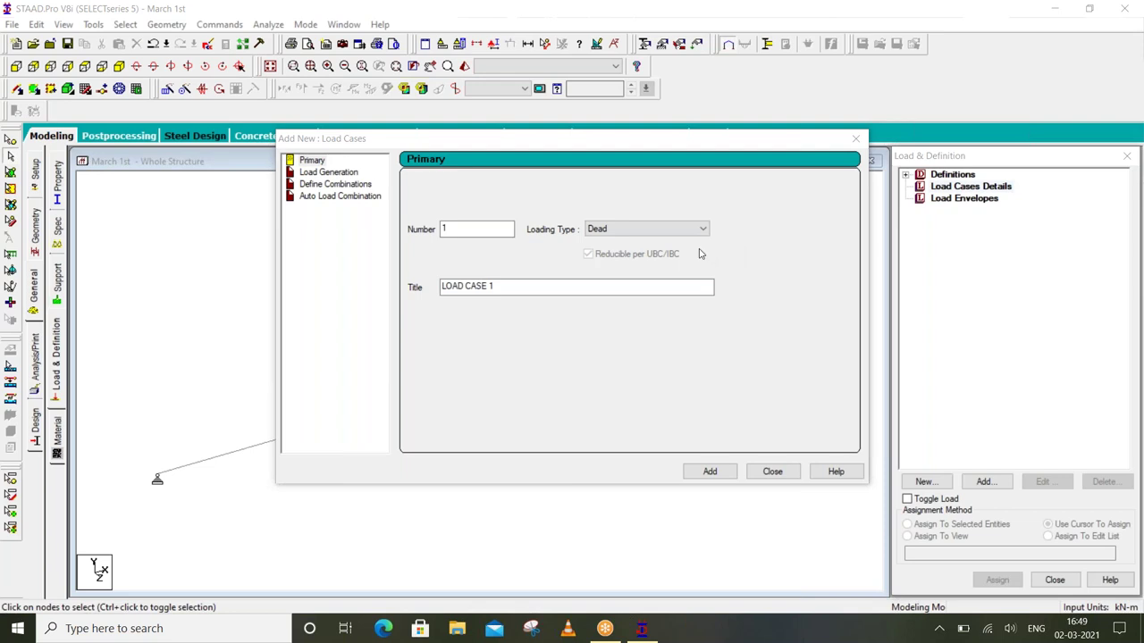
pyautogui.click(565, 285)
pyautogui.tripleClick(566, 284)
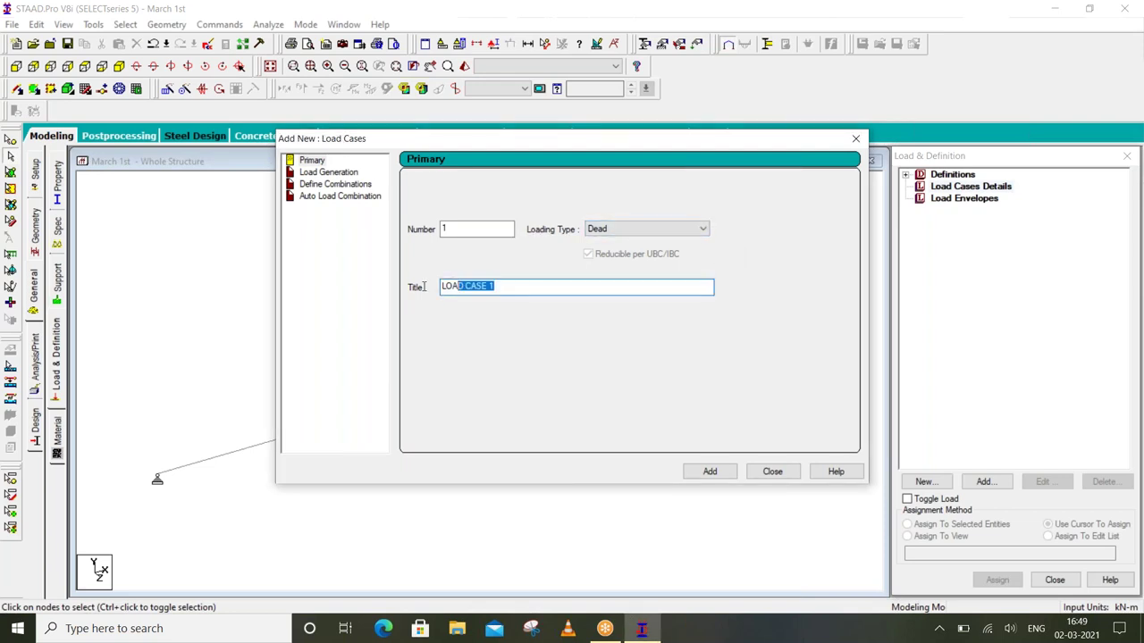
pyautogui.write('dl')
pyautogui.click(703, 476)
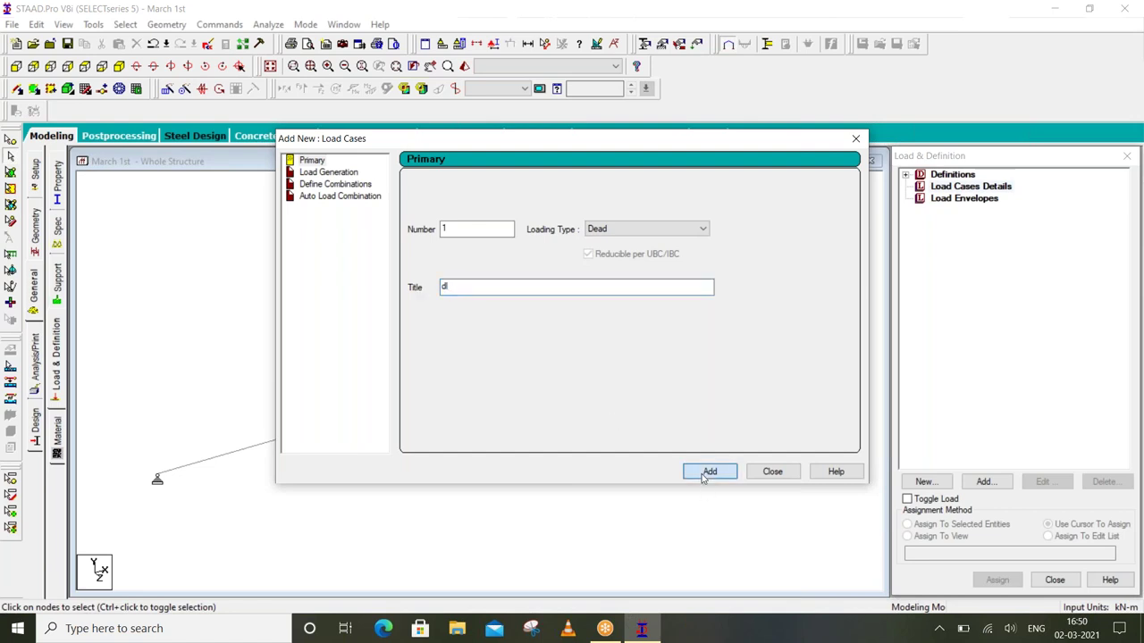
pyautogui.click(771, 473)
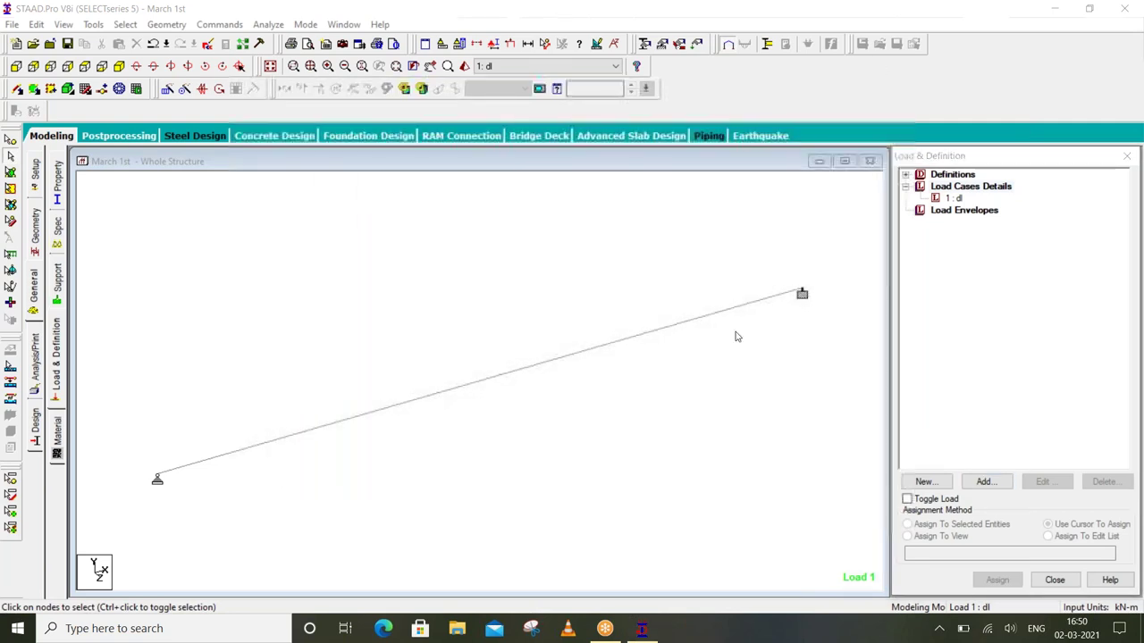
# Add a selfweight load in Y with factor -1.5 to load case 1 'dl', then select the beam
pyautogui.click(958, 199)
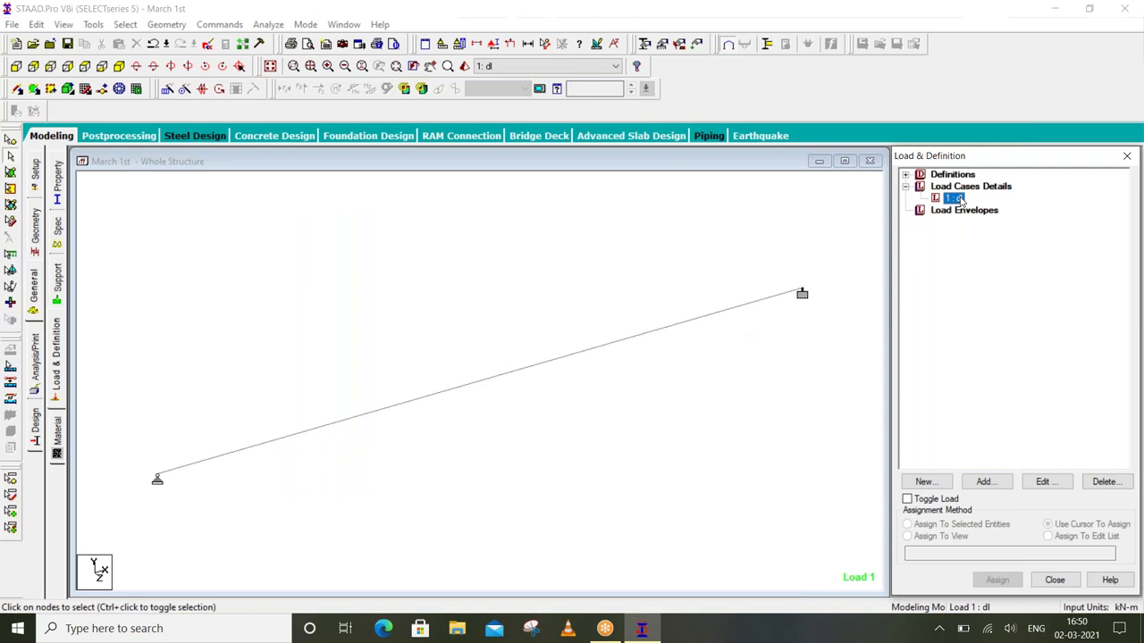
pyautogui.click(987, 483)
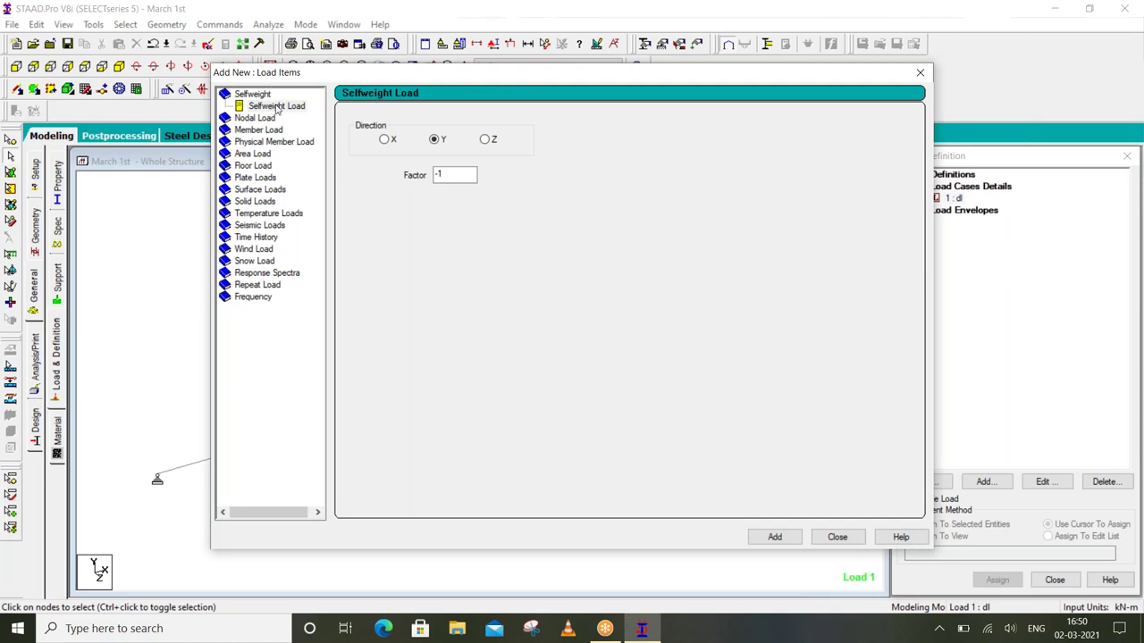
pyautogui.click(454, 174)
pyautogui.write('5')
pyautogui.click(774, 537)
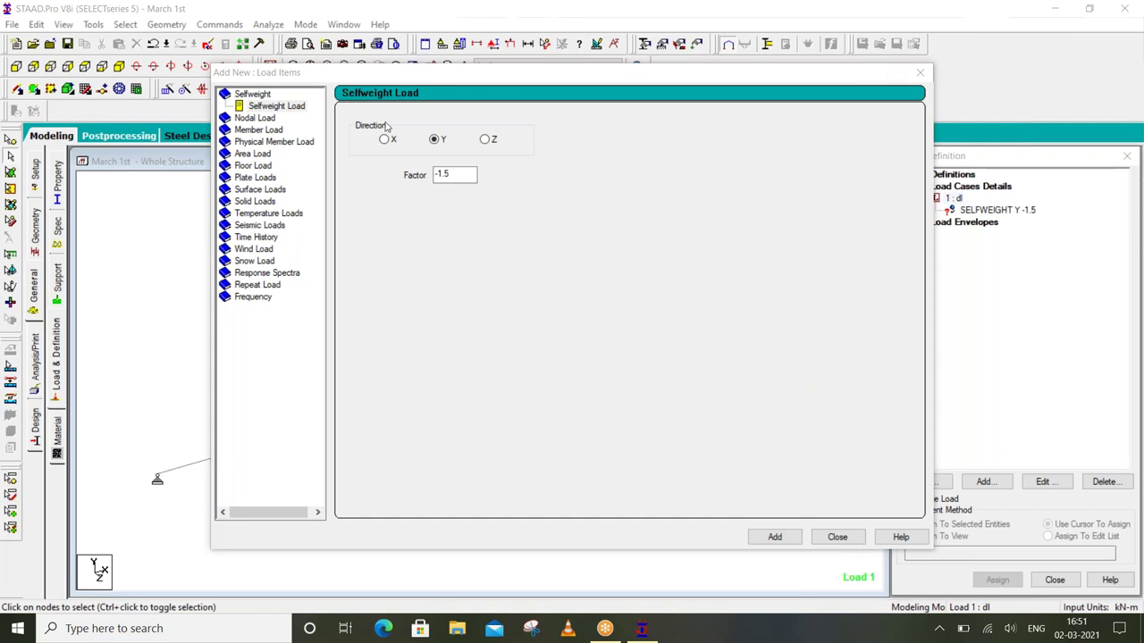
pyautogui.click(836, 537)
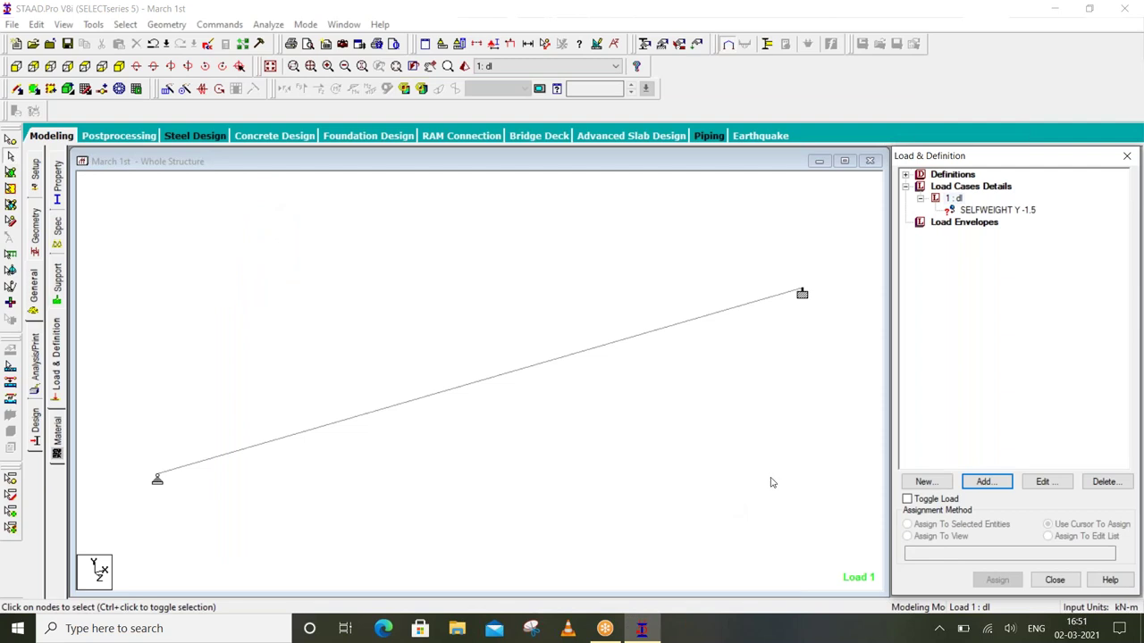
pyautogui.click(984, 210)
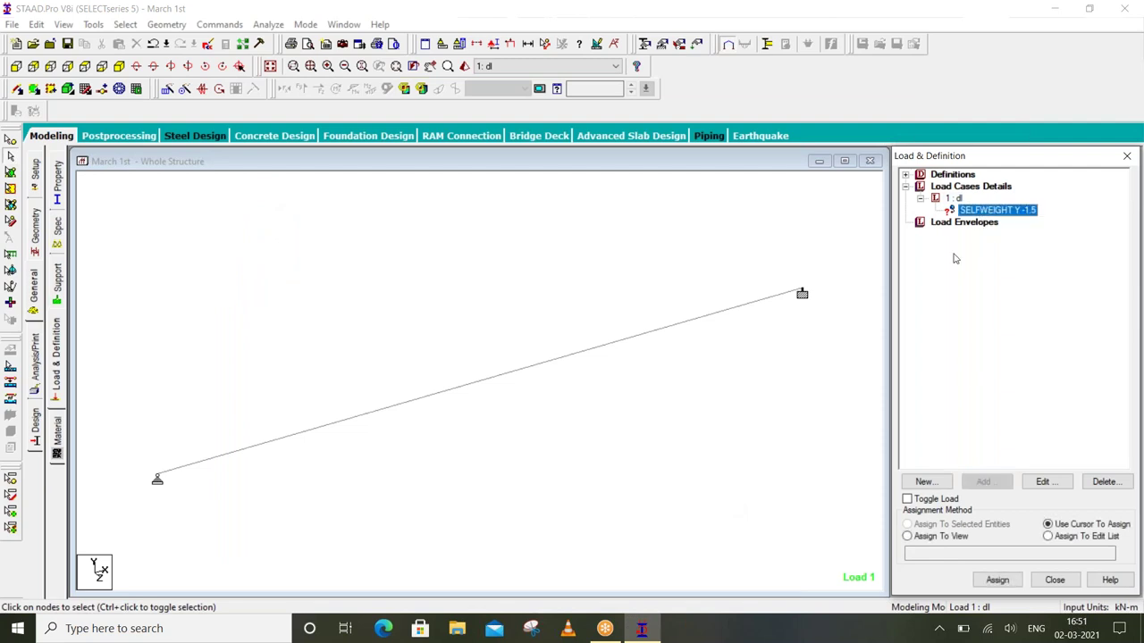
pyautogui.moveTo(749, 217)
pyautogui.mouseDown()
pyautogui.moveTo(395, 437)
pyautogui.moveTo(322, 469)
pyautogui.mouseUp()
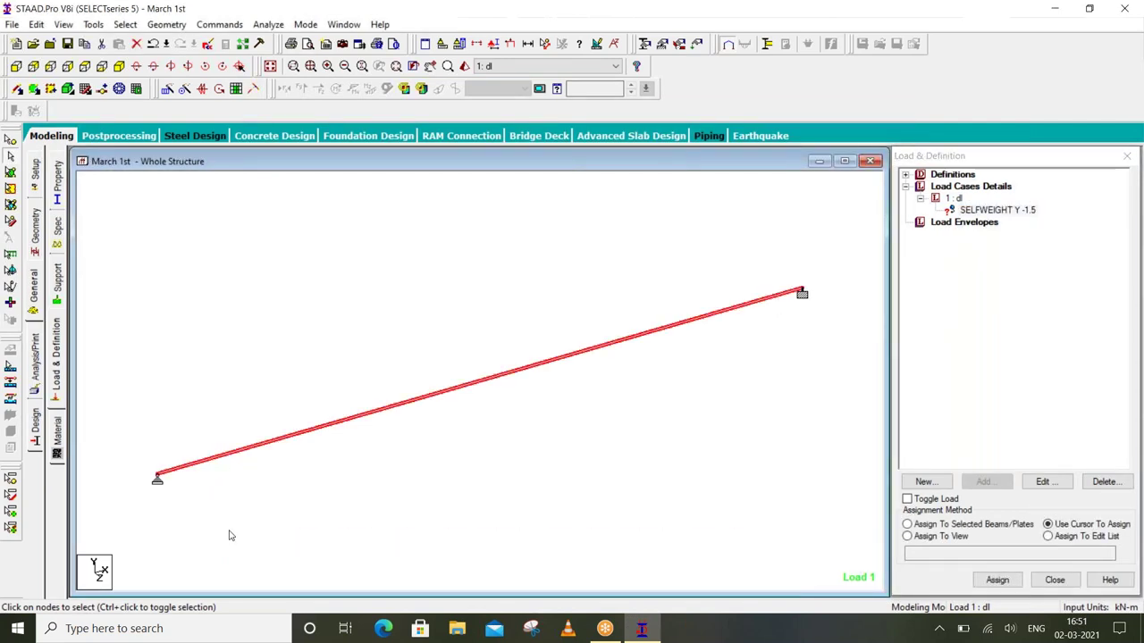
# Assign the SELFWEIGHT Y -1.5 load to the selected beam and save the modified structure
pyautogui.click(933, 527)
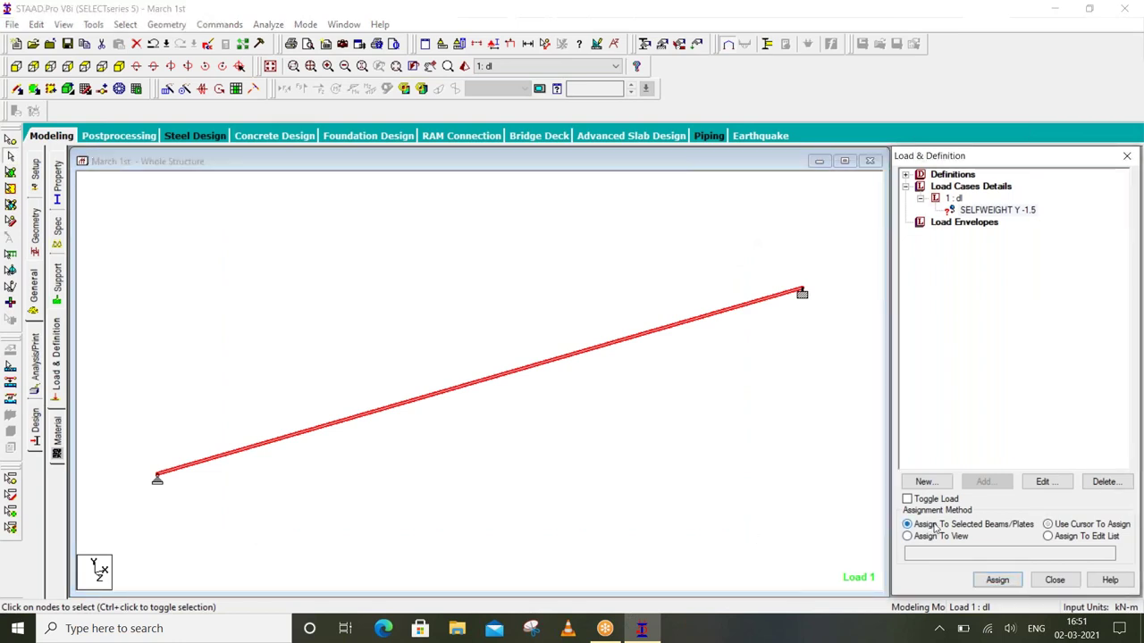
pyautogui.click(997, 580)
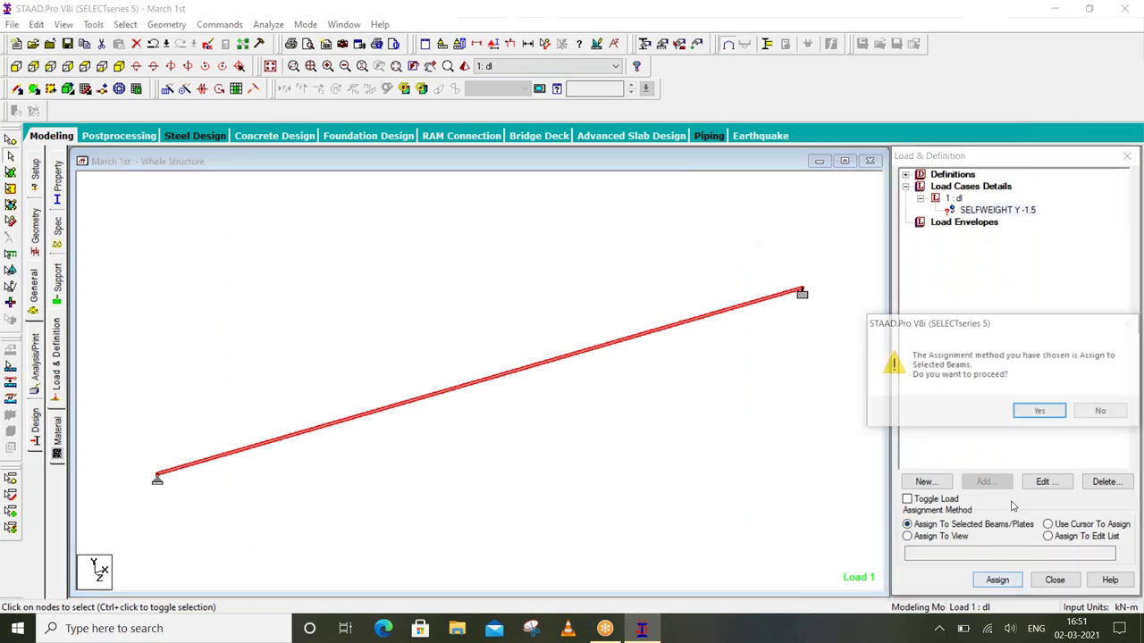
pyautogui.click(1040, 412)
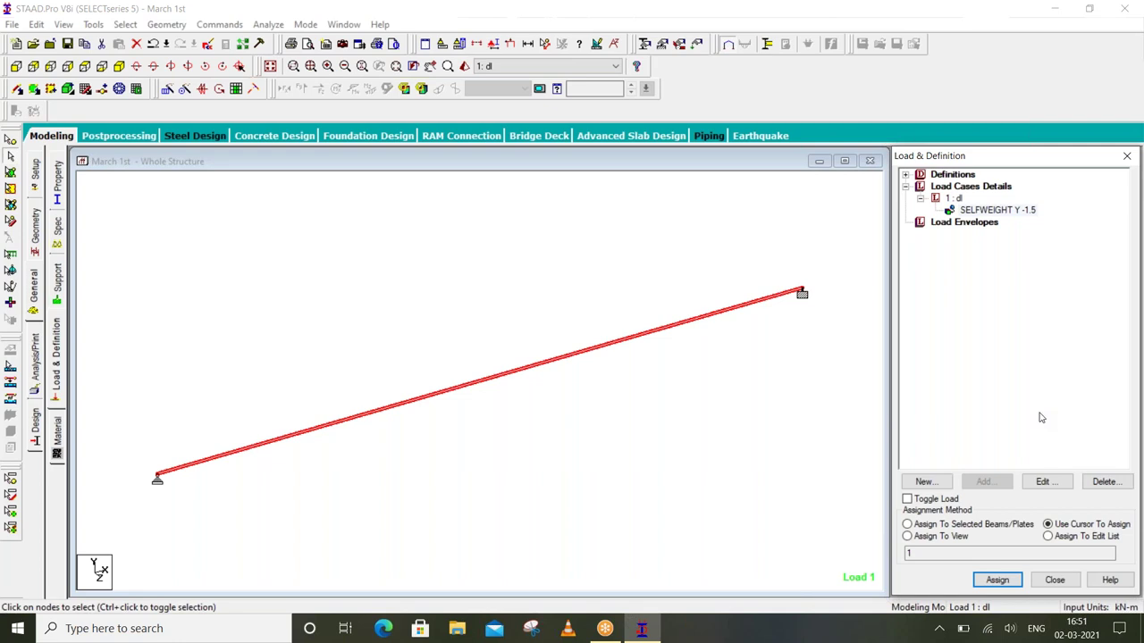
pyautogui.click(1019, 410)
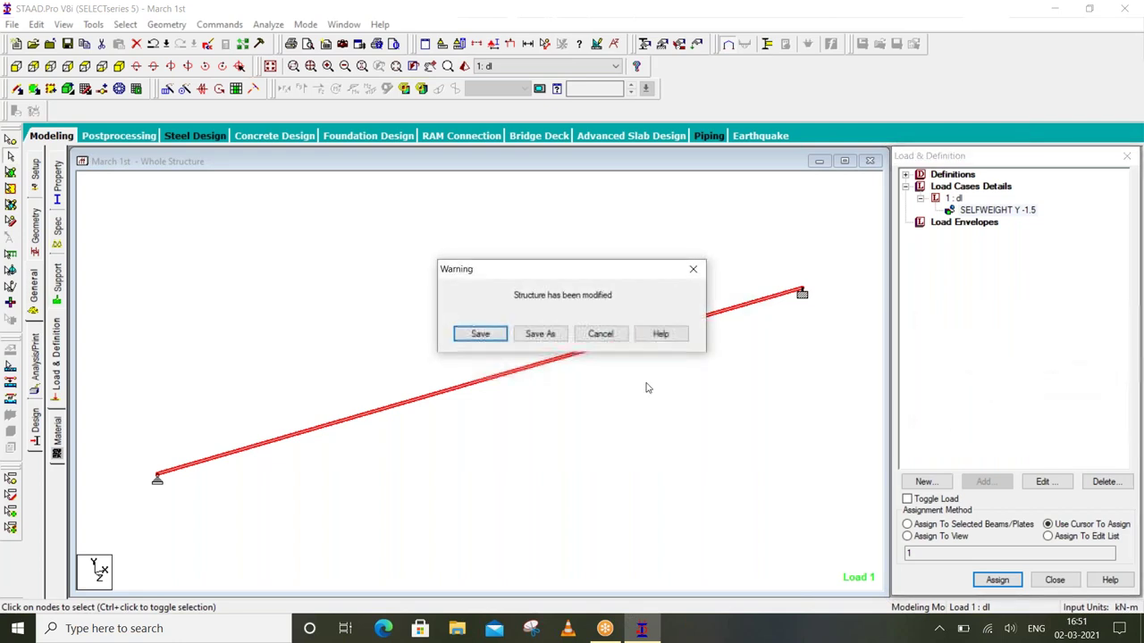
pyautogui.click(480, 333)
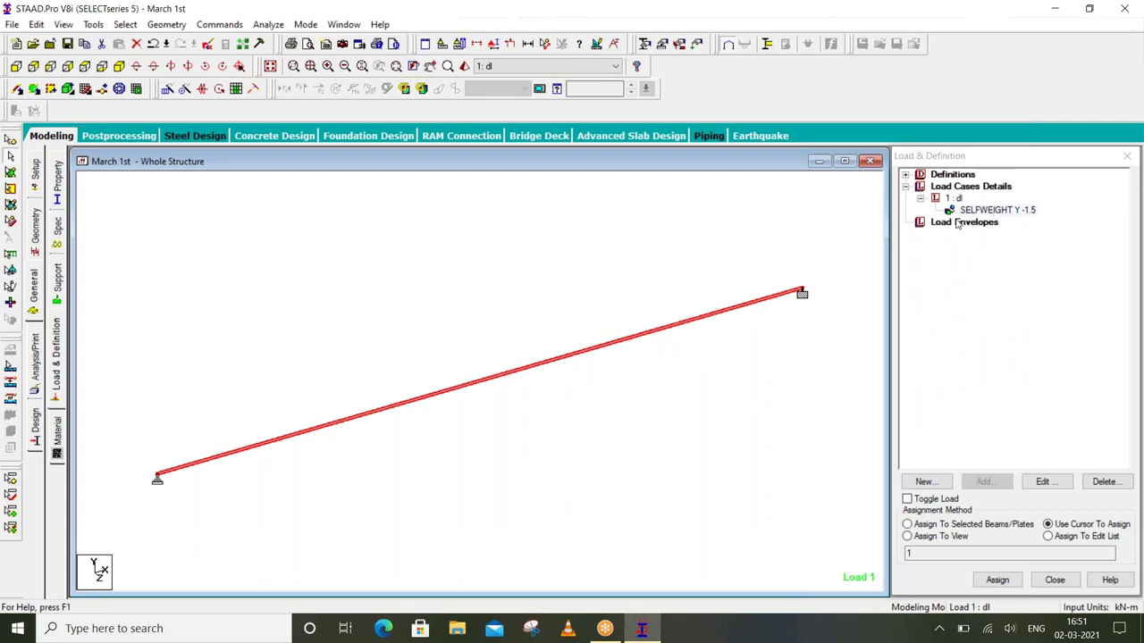
pyautogui.click(697, 487)
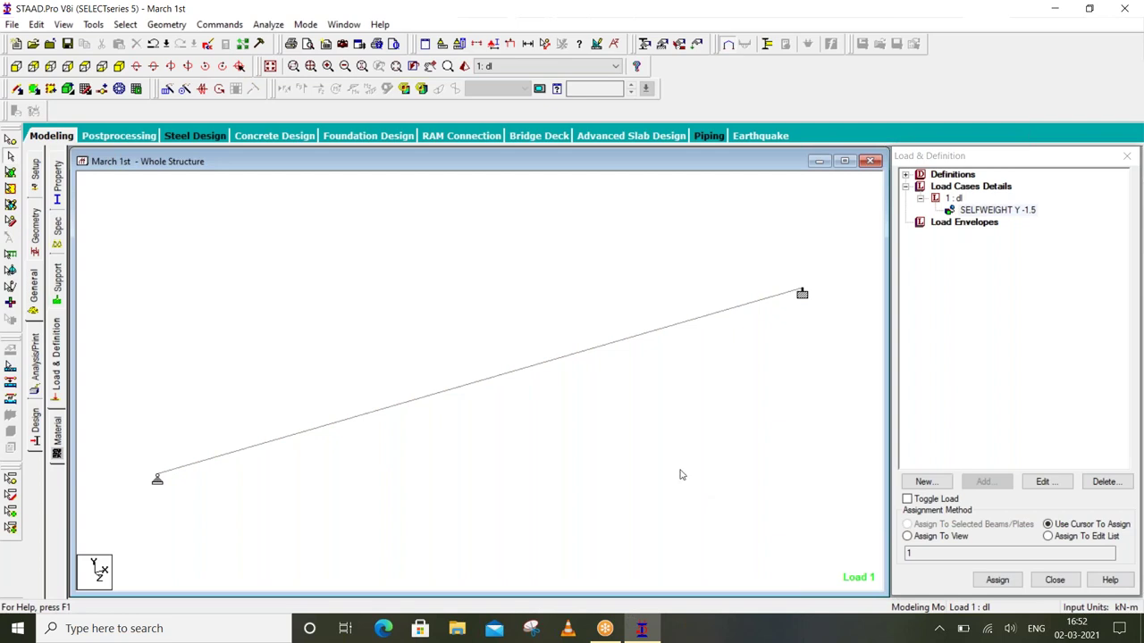
# Add a PERFORM ANALYSIS command with Print Option All to the analysis commands
pyautogui.click(34, 380)
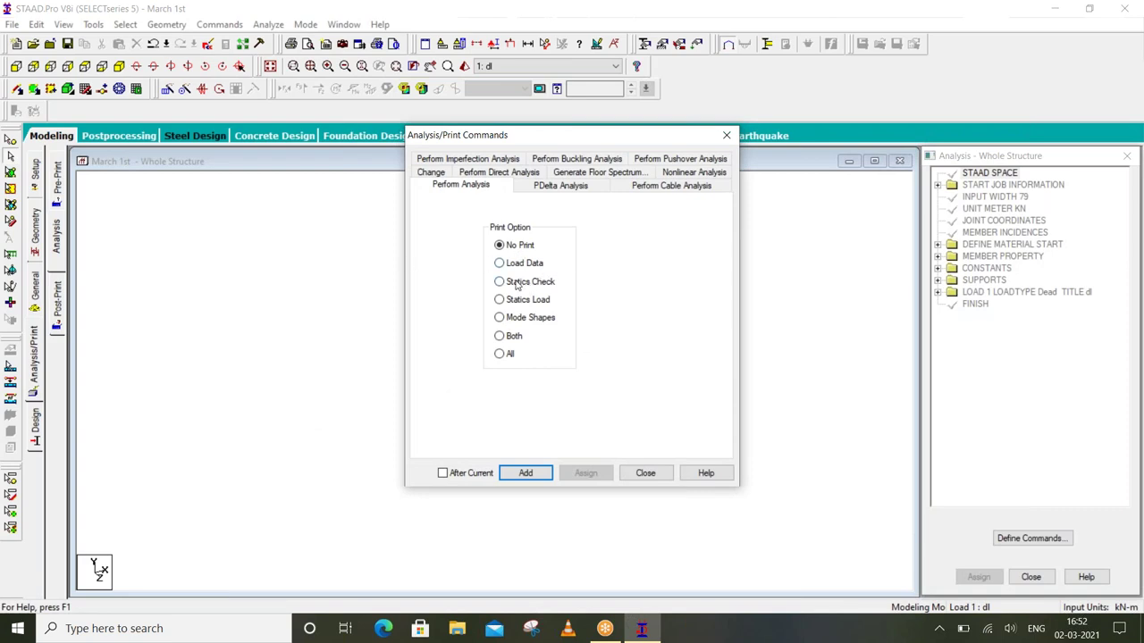
pyautogui.click(499, 354)
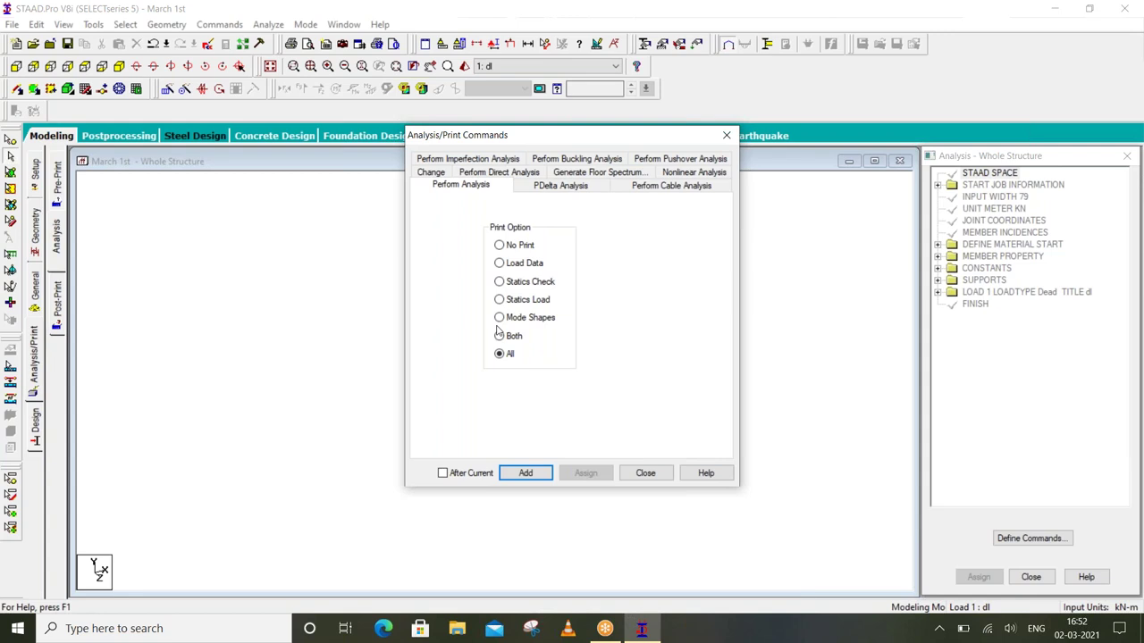
pyautogui.click(523, 473)
pyautogui.click(638, 472)
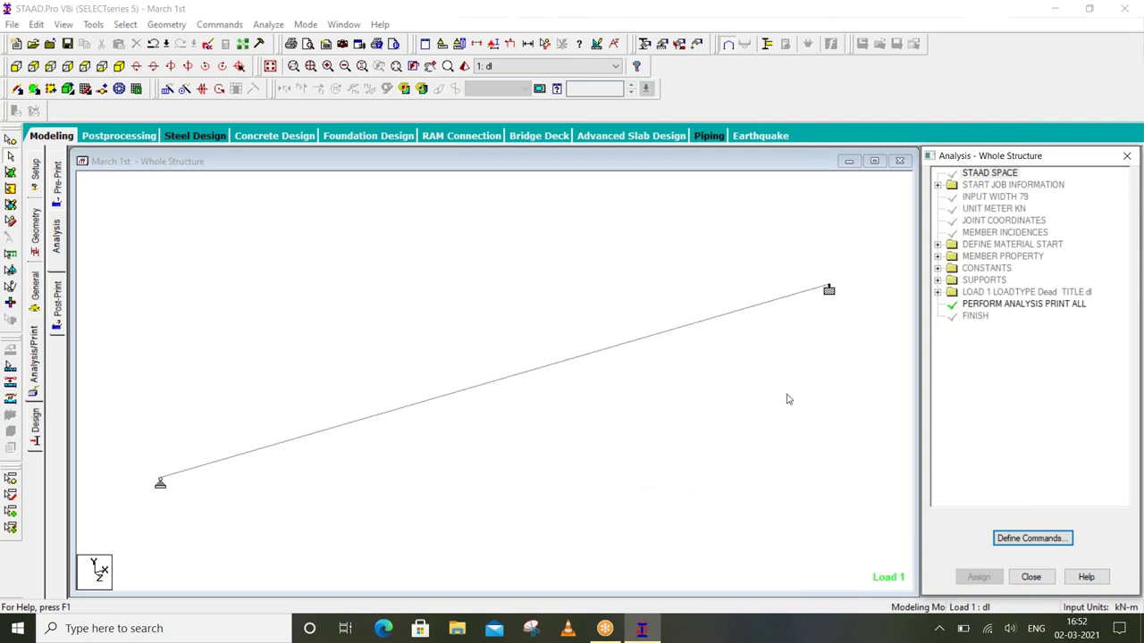
pyautogui.click(548, 421)
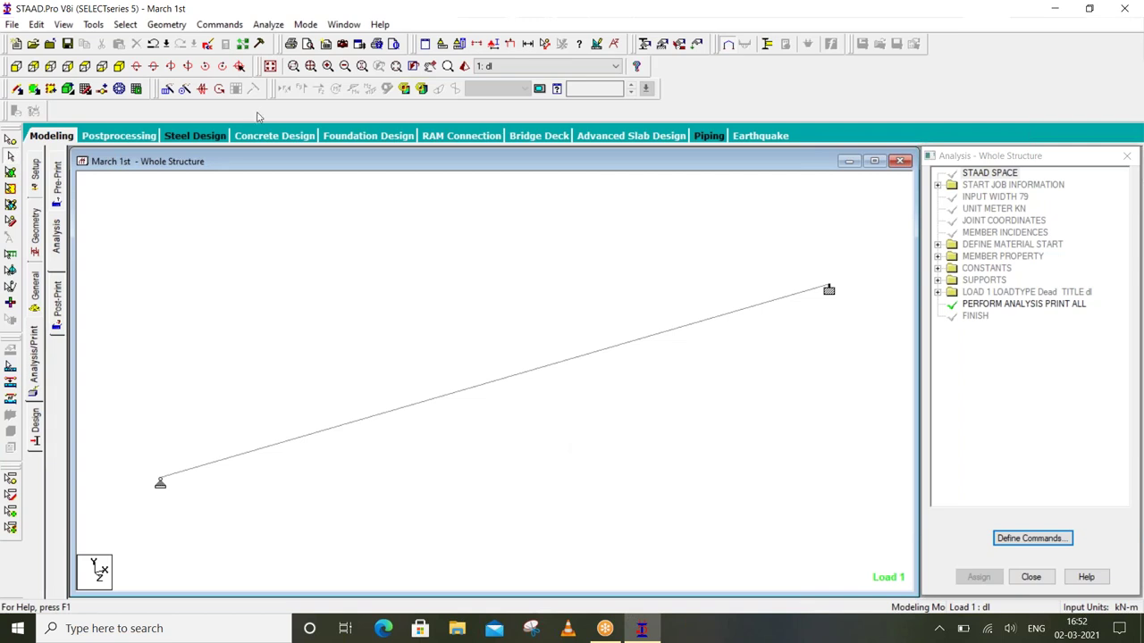
pyautogui.click(268, 25)
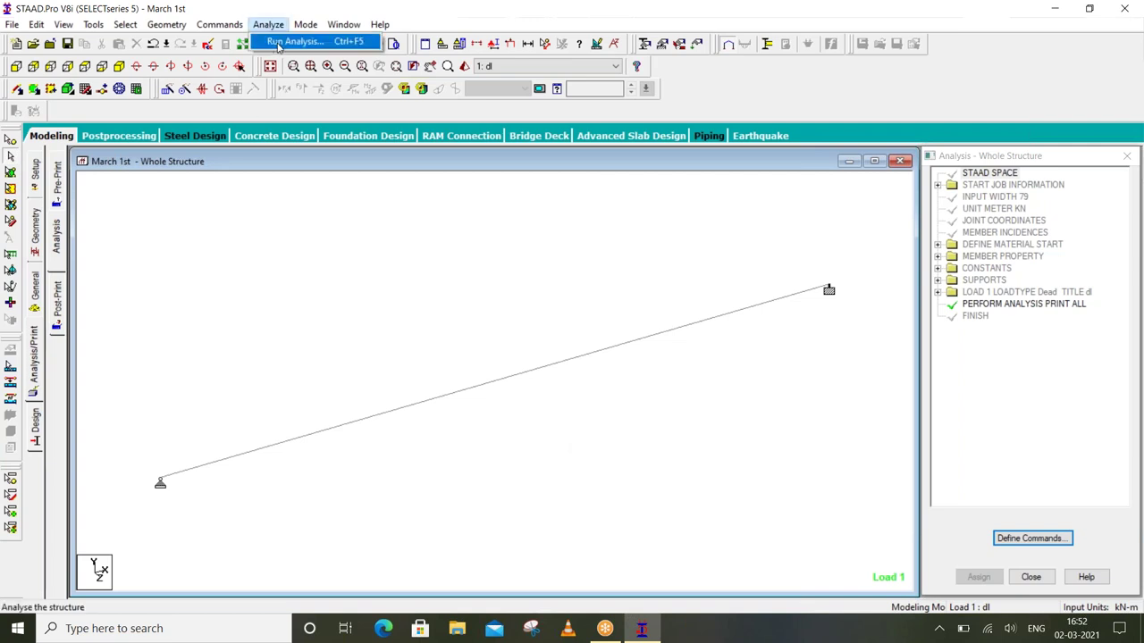
# Save and run the analysis, then view the output file after it finishes with 0 errors
pyautogui.click(278, 42)
pyautogui.click(470, 335)
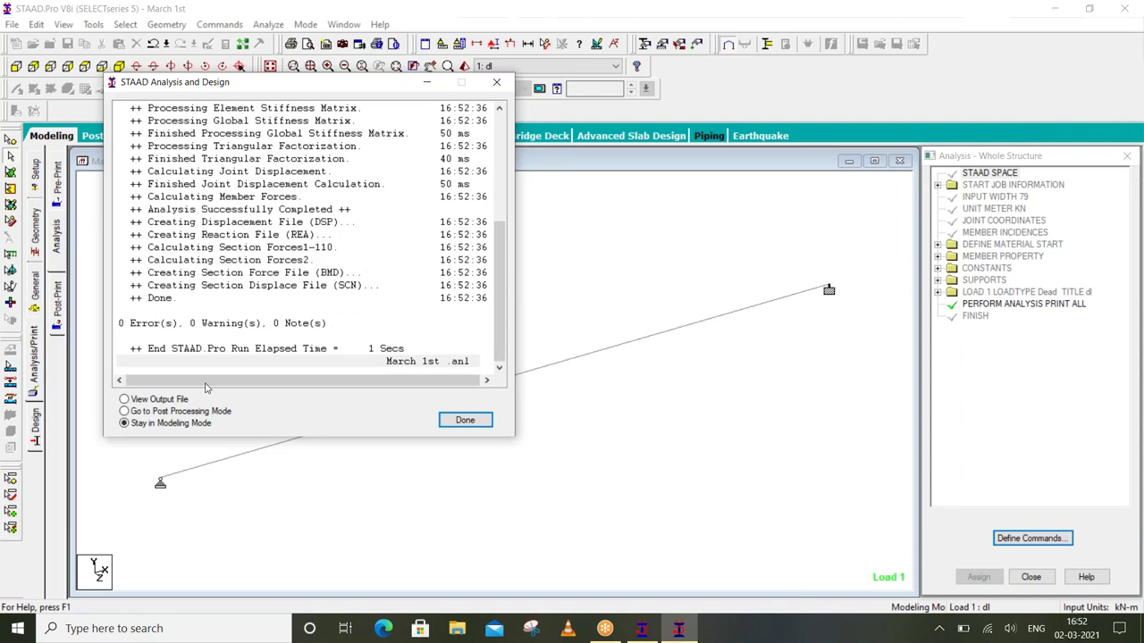
pyautogui.click(180, 325)
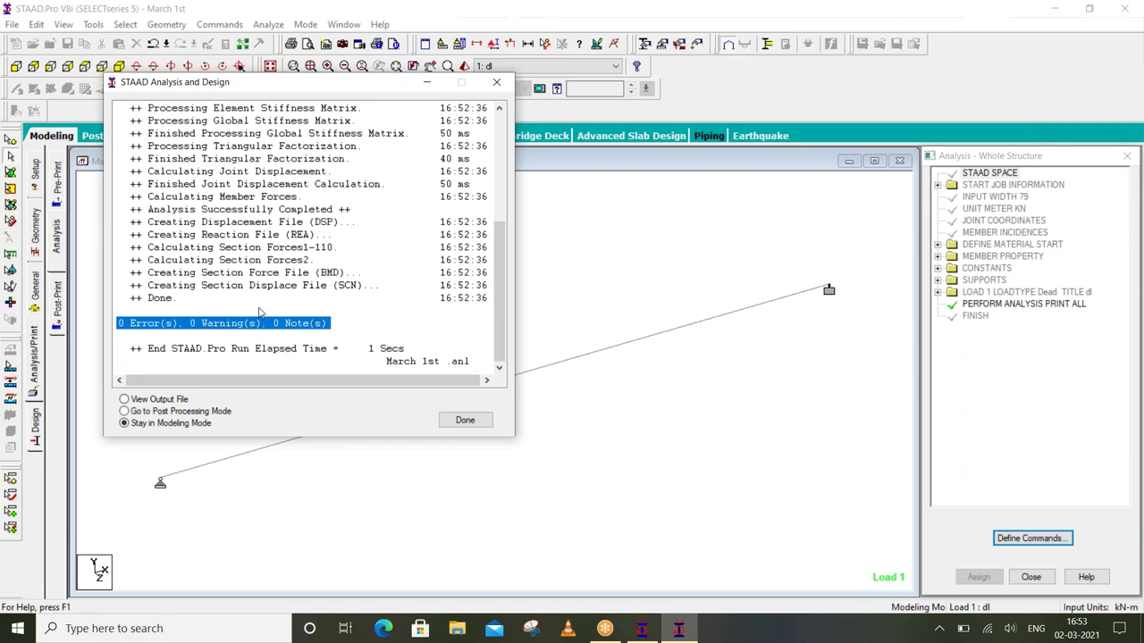
pyautogui.click(158, 402)
pyautogui.click(458, 429)
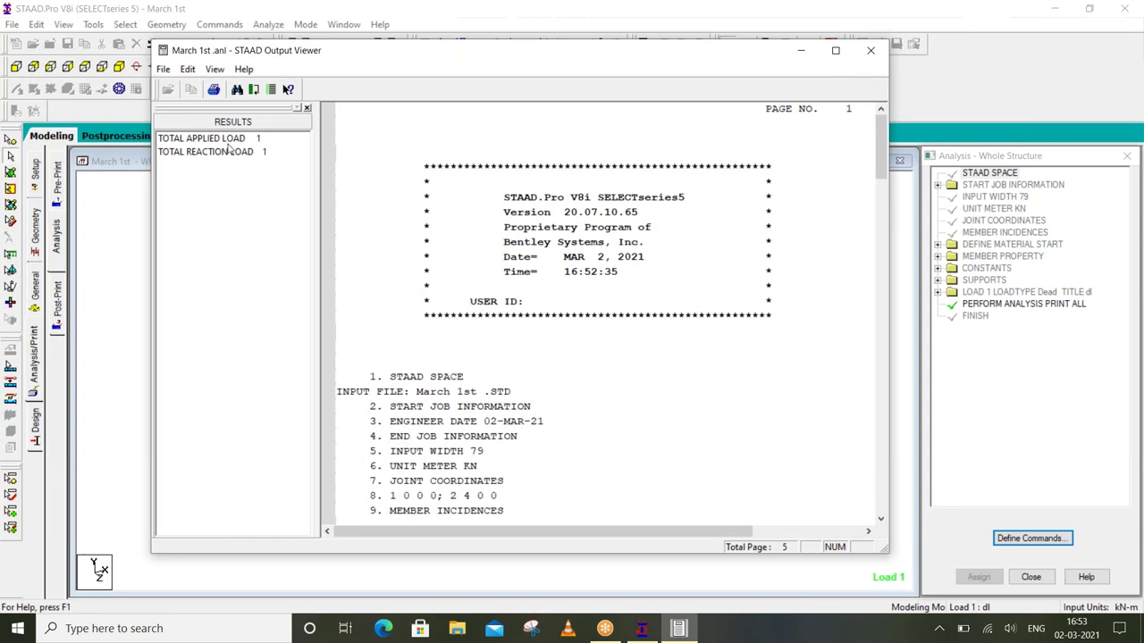
pyautogui.click(516, 202)
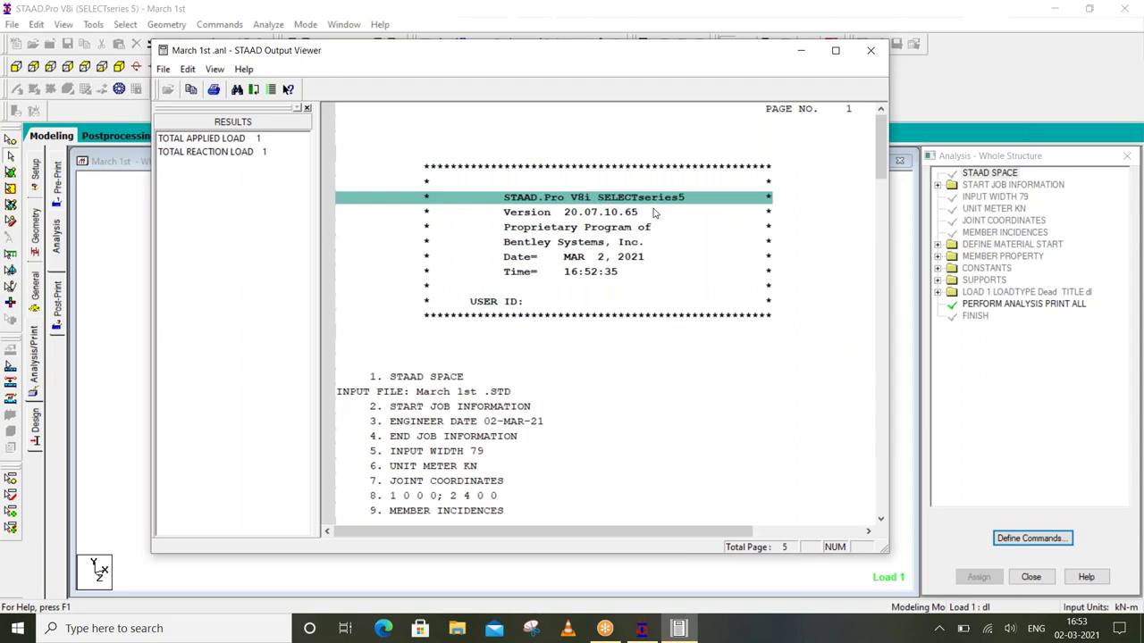
pyautogui.click(586, 216)
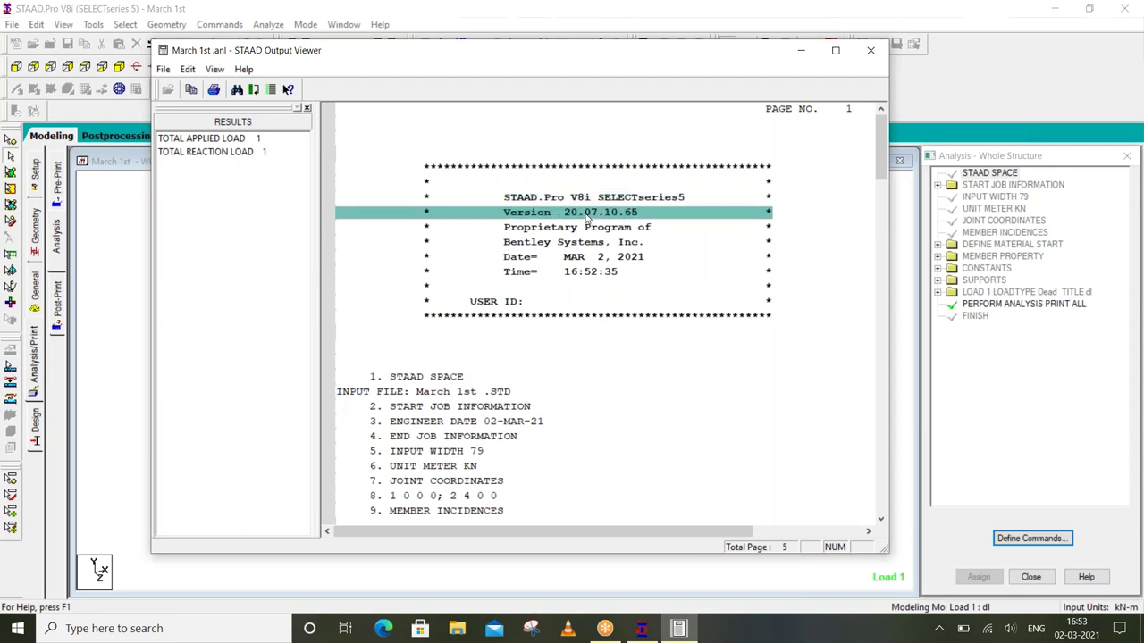
pyautogui.click(617, 259)
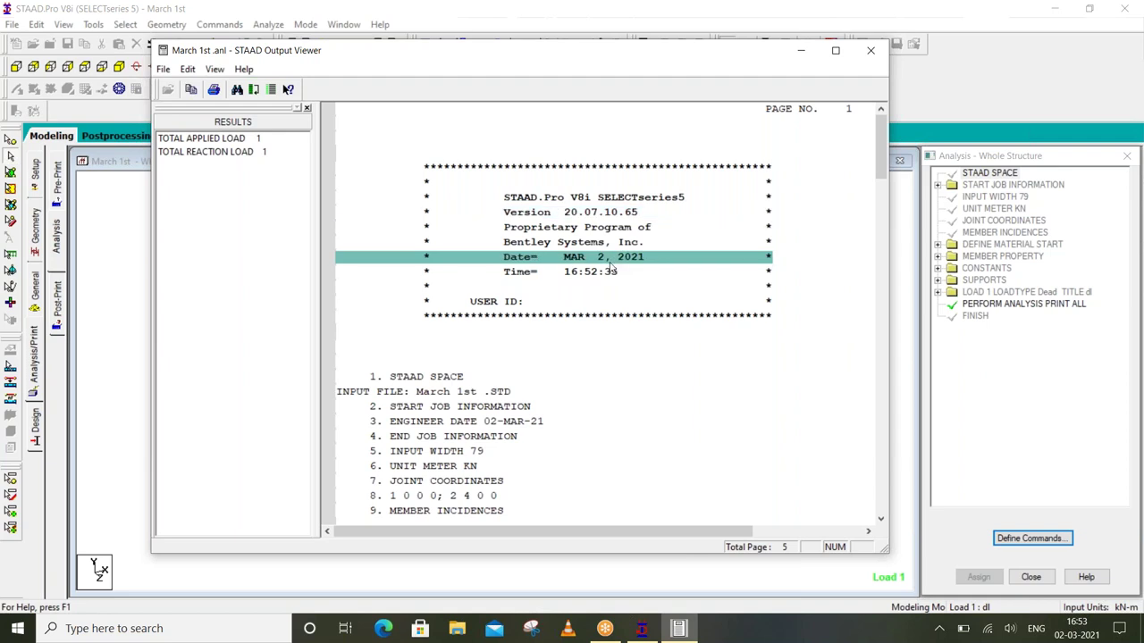
pyautogui.click(593, 278)
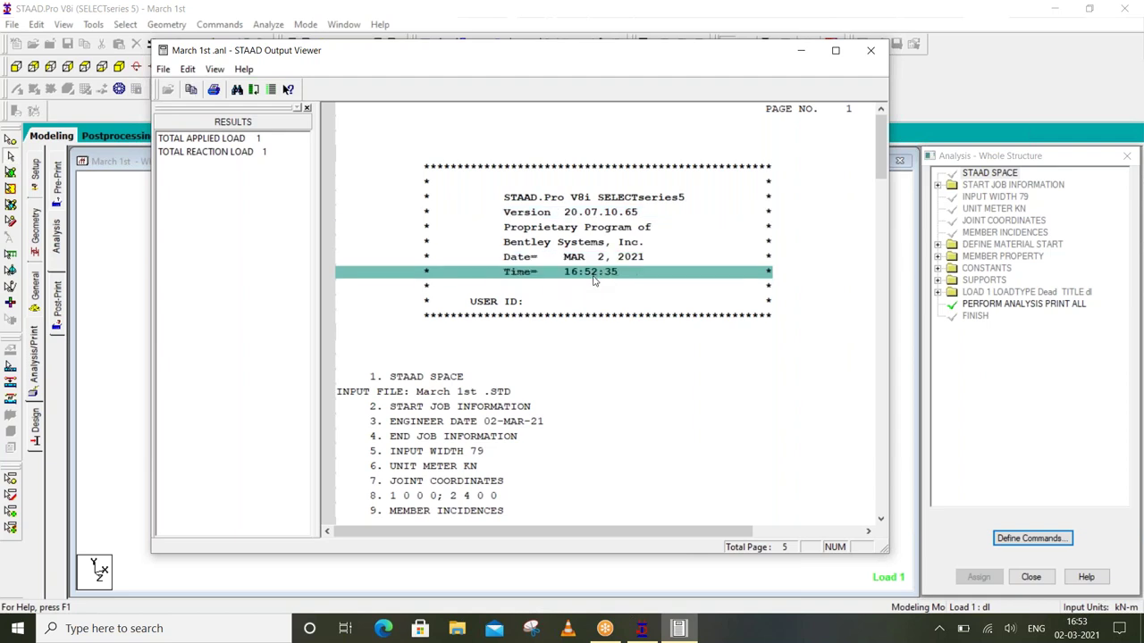
pyautogui.scroll(-2, 581, 295)
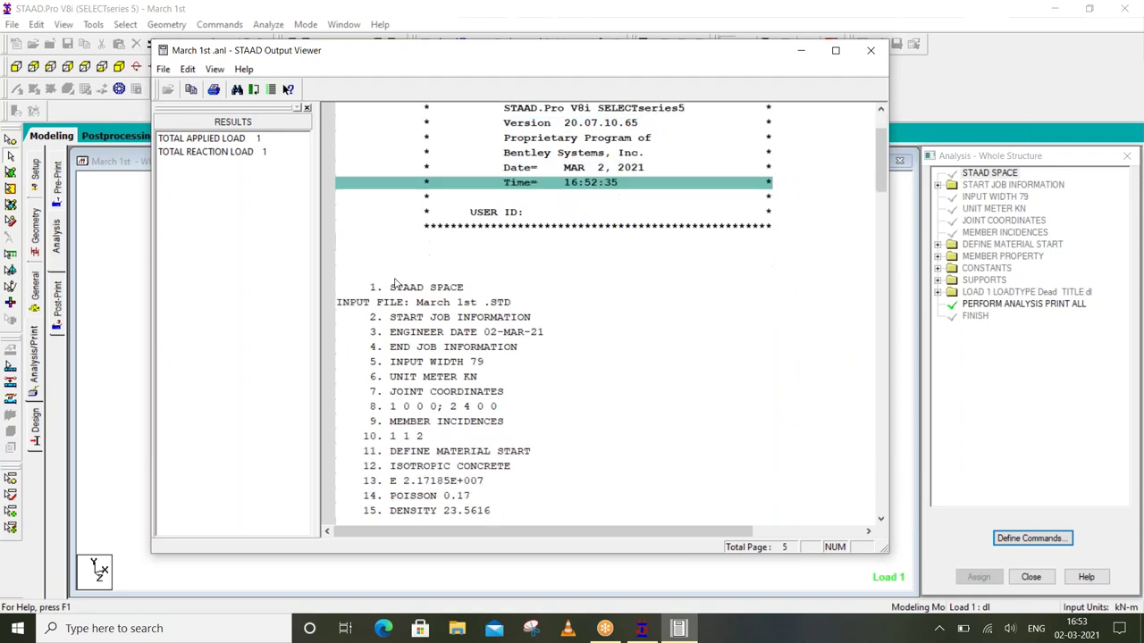
pyautogui.click(429, 288)
pyautogui.click(439, 304)
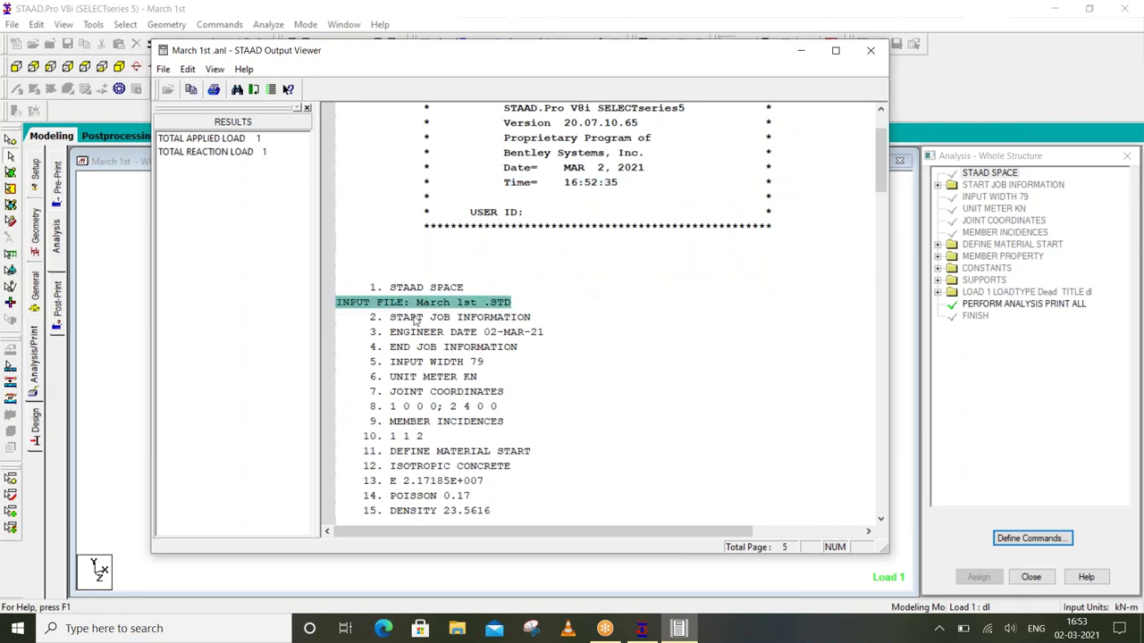
pyautogui.scroll(-1, 440, 336)
pyautogui.scroll(-2, 440, 322)
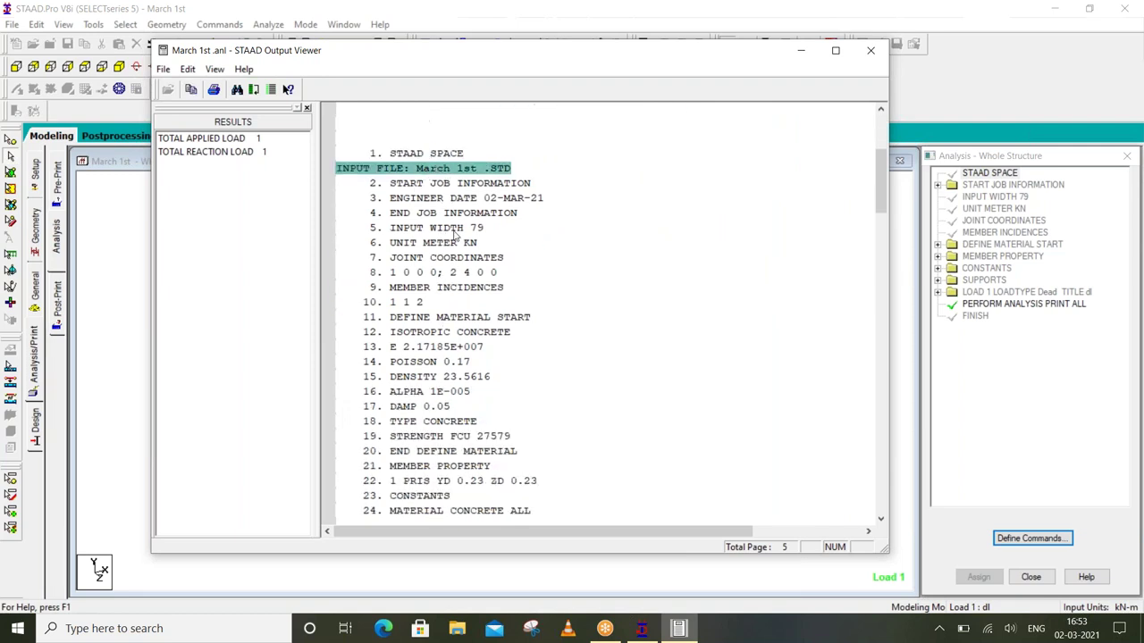
pyautogui.scroll(-1, 449, 276)
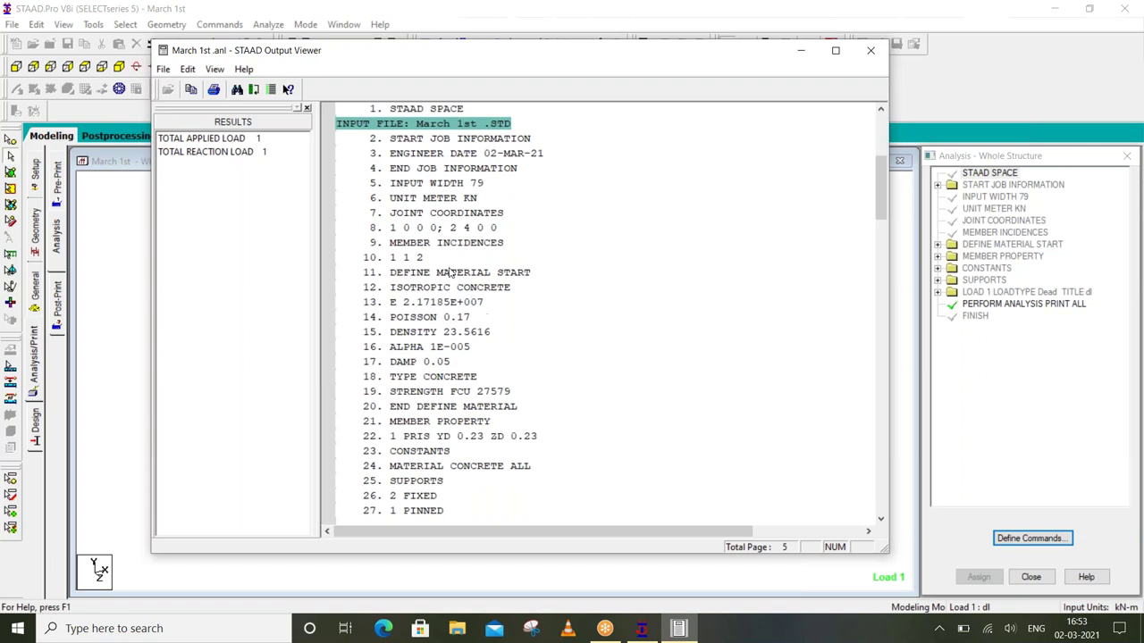
pyautogui.scroll(-3, 449, 275)
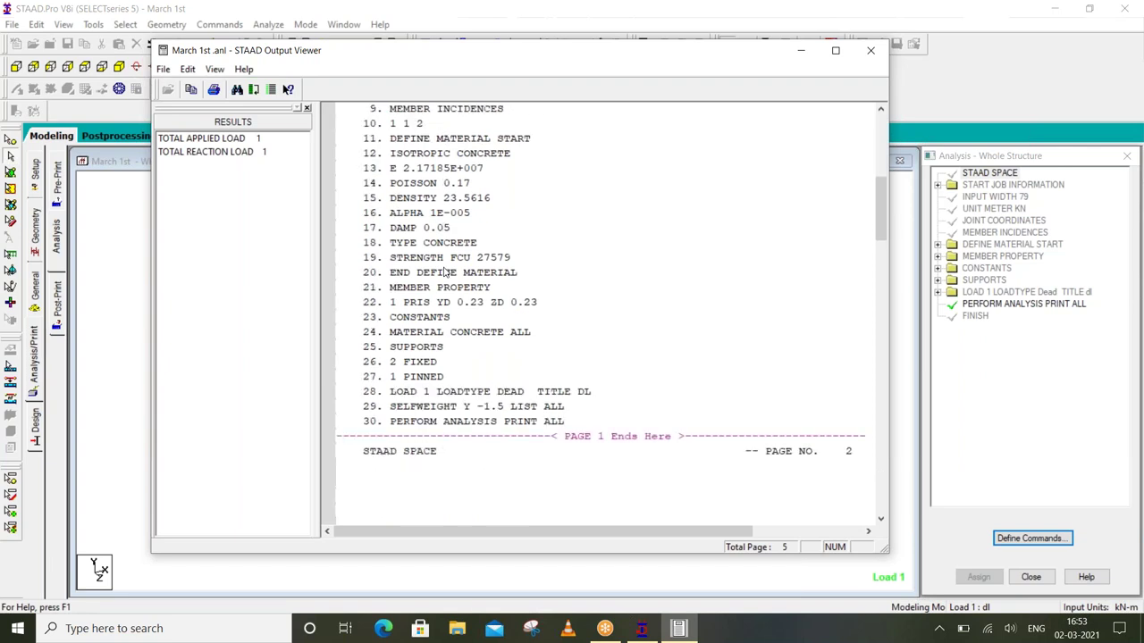
pyautogui.scroll(-3, 449, 277)
pyautogui.scroll(-2, 450, 279)
pyautogui.click(488, 351)
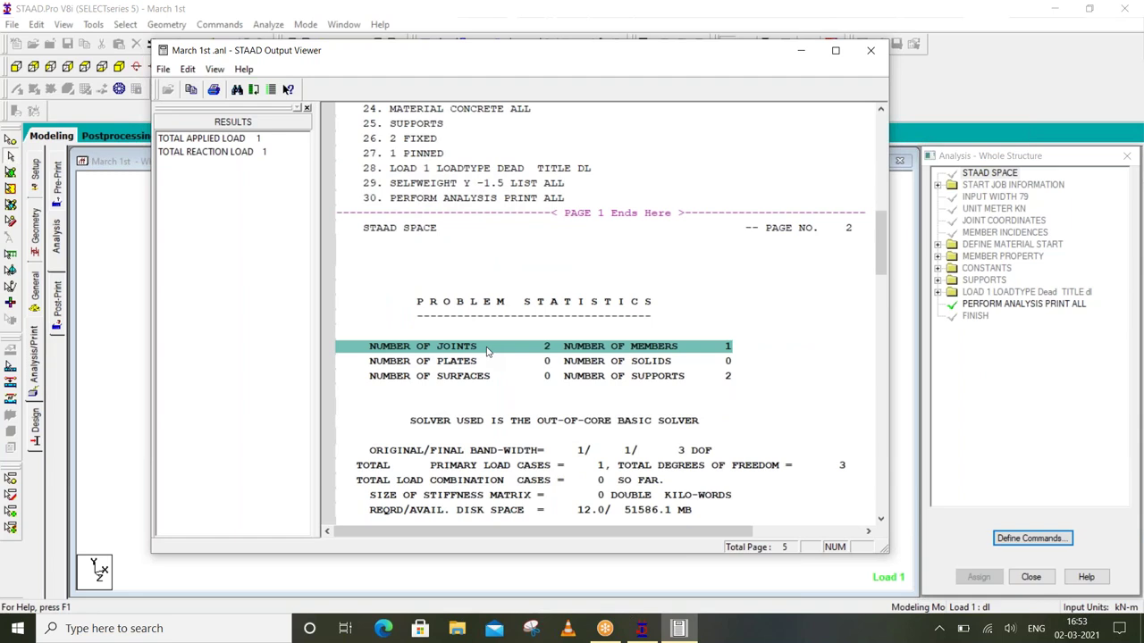
# Review the joint, member, surface and support counts, the SELFWEIGHT Y -1.500 load and 4.986 KN weight
pyautogui.click(657, 379)
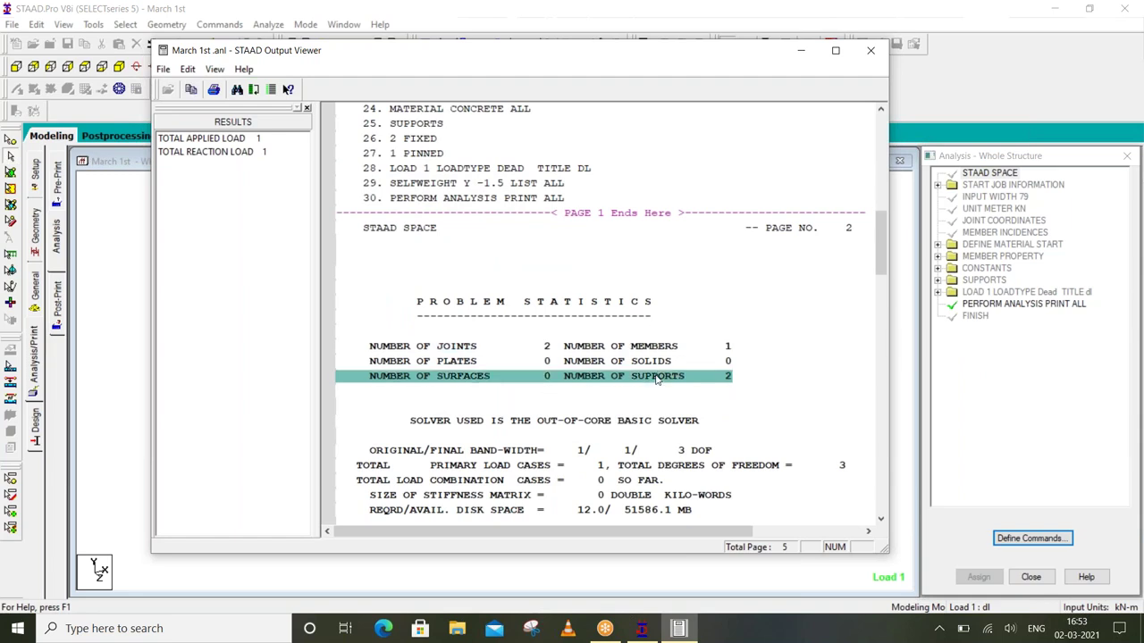
pyautogui.scroll(-1, 656, 379)
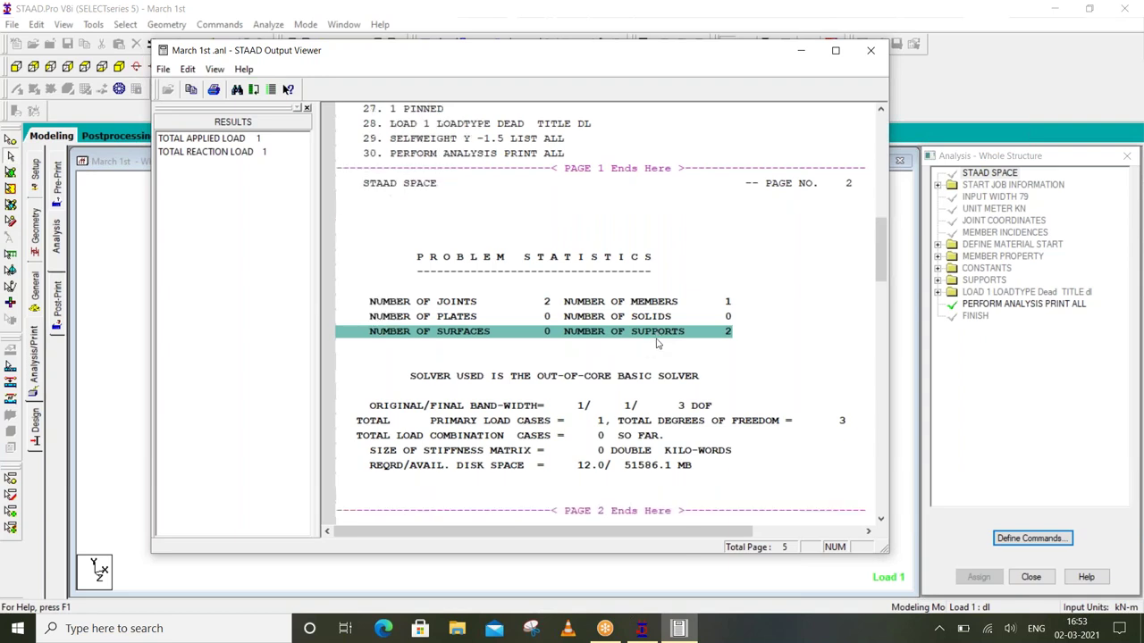
pyautogui.click(675, 305)
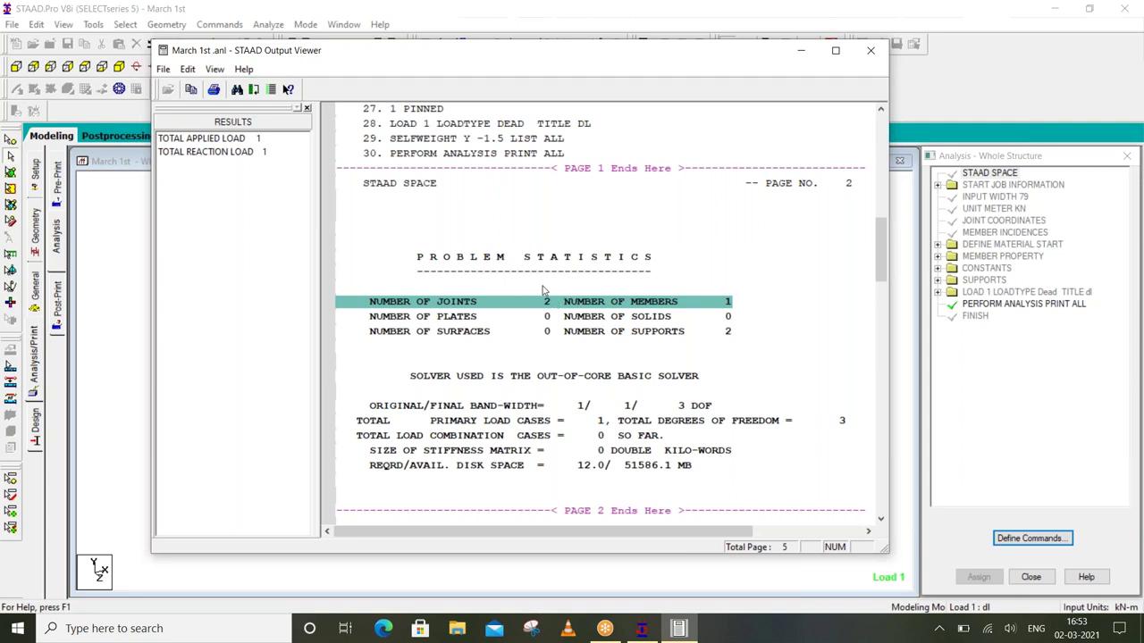
pyautogui.scroll(-1, 542, 289)
pyautogui.scroll(-2, 536, 313)
pyautogui.scroll(-2, 528, 348)
pyautogui.scroll(-1, 518, 382)
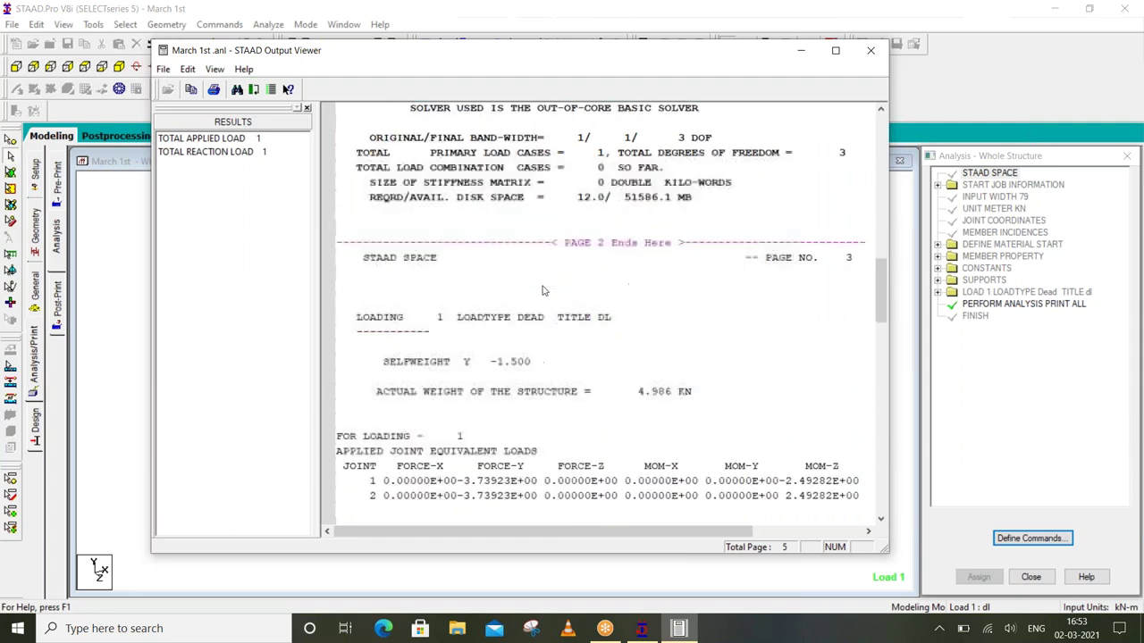
pyautogui.click(520, 364)
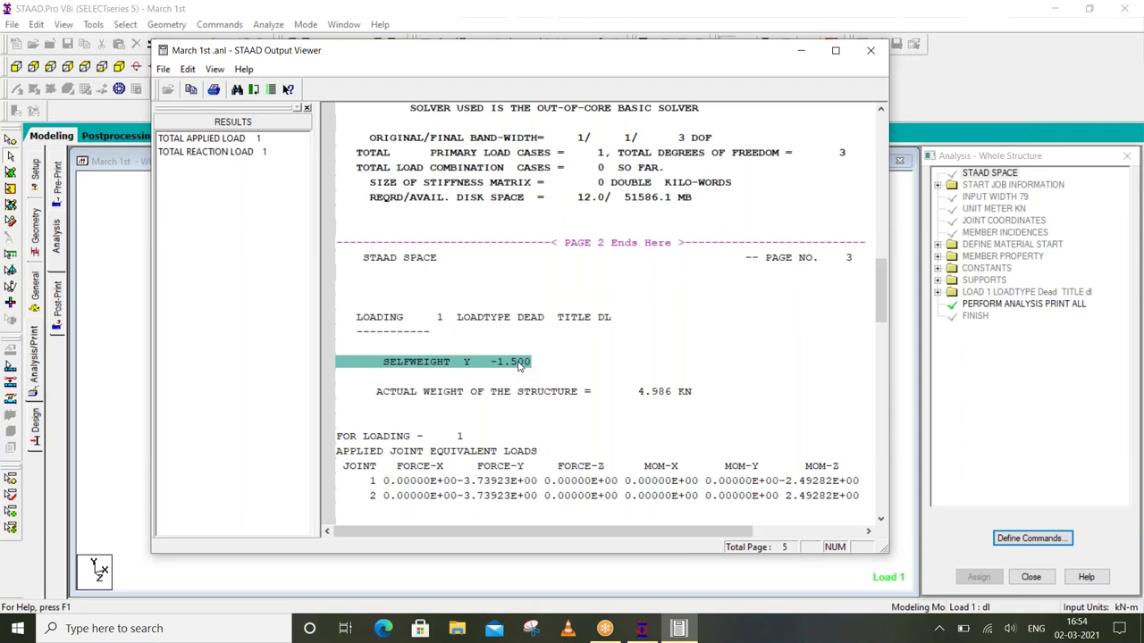
pyautogui.click(578, 394)
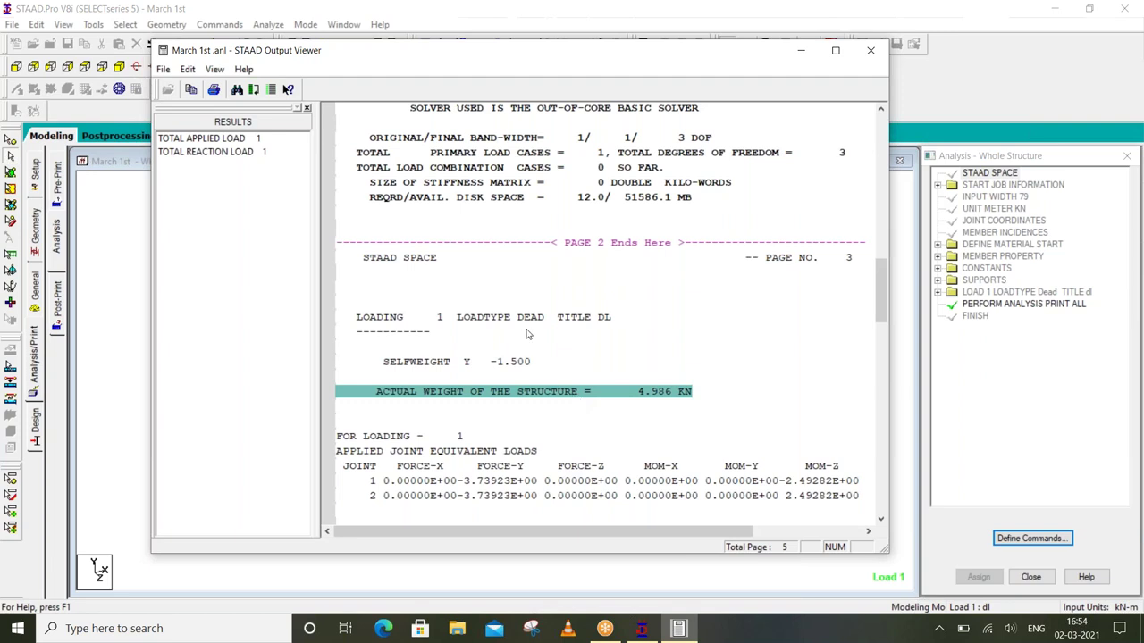
# Return to the top of the report and close the Output Viewer
pyautogui.scroll(4, 553, 349)
pyautogui.scroll(3, 556, 353)
pyautogui.scroll(1, 559, 358)
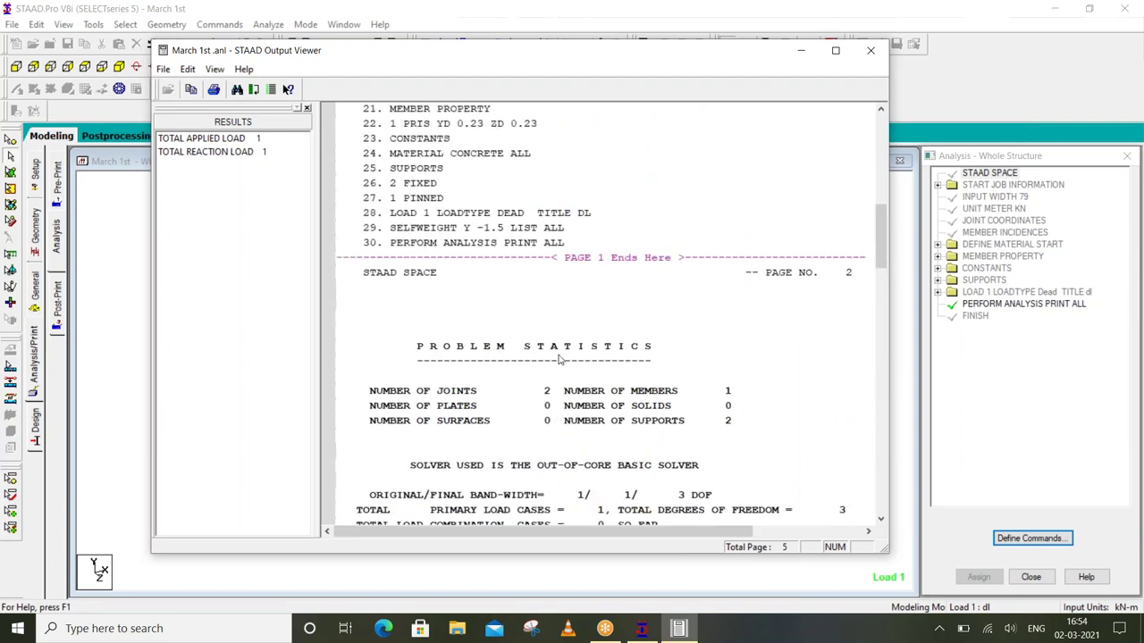
pyautogui.scroll(5, 560, 359)
pyautogui.scroll(3, 446, 226)
pyautogui.scroll(2, 446, 226)
pyautogui.scroll(4, 446, 226)
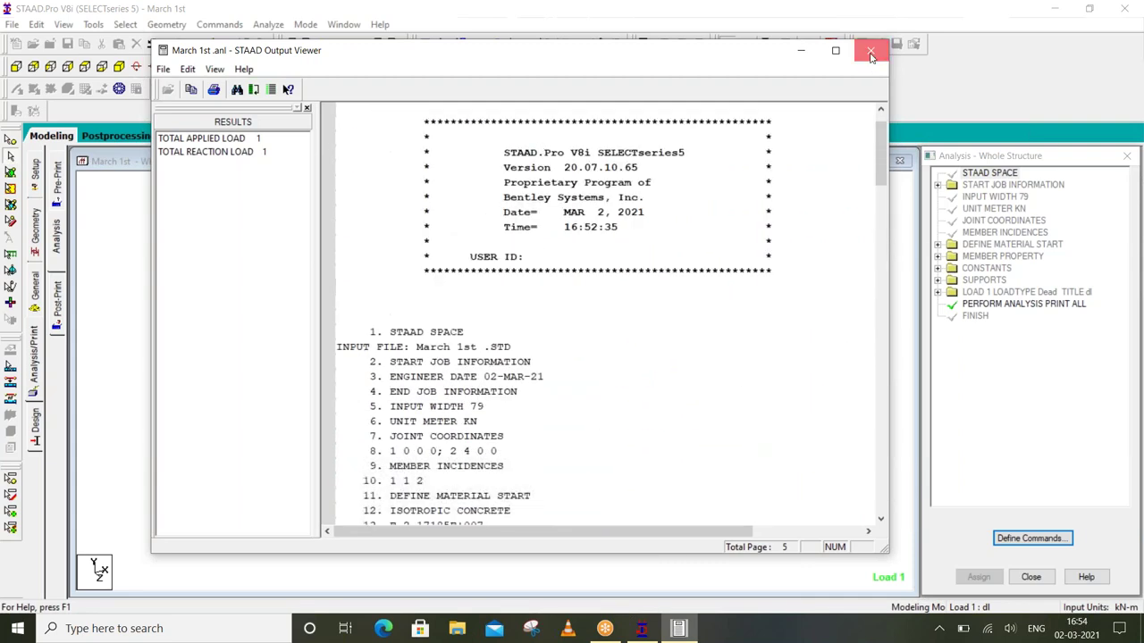
pyautogui.click(870, 50)
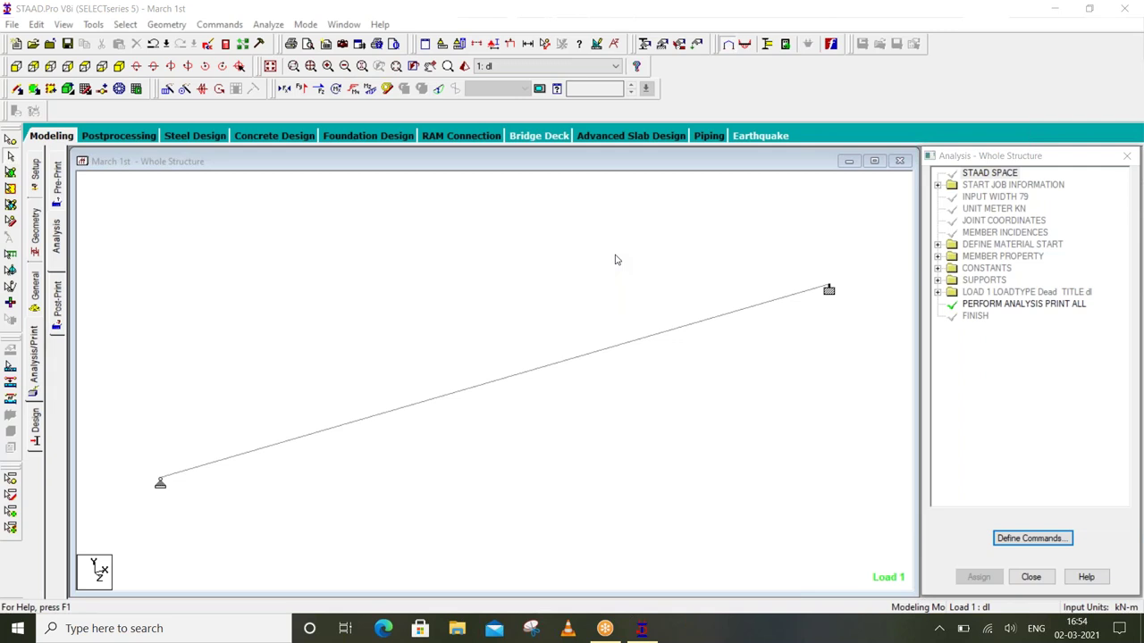
# Close the March 1st model and STAAD.Pro, refresh the desktop, and relaunch STAAD.Pro V8i
pyautogui.click(1124, 8)
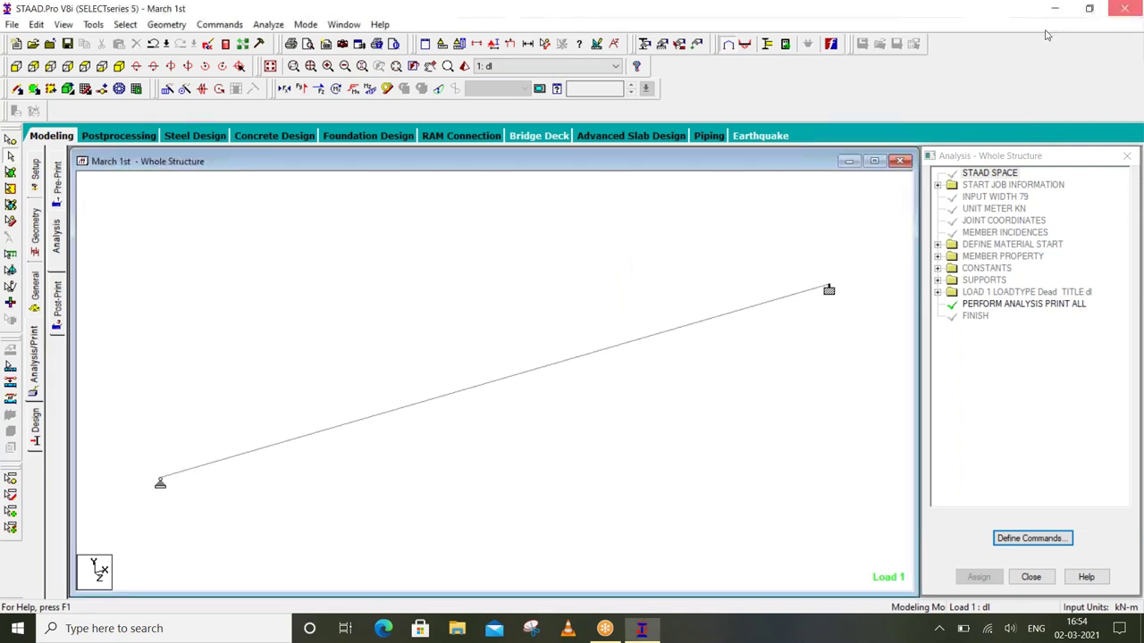
pyautogui.click(1124, 8)
pyautogui.rightClick(452, 140)
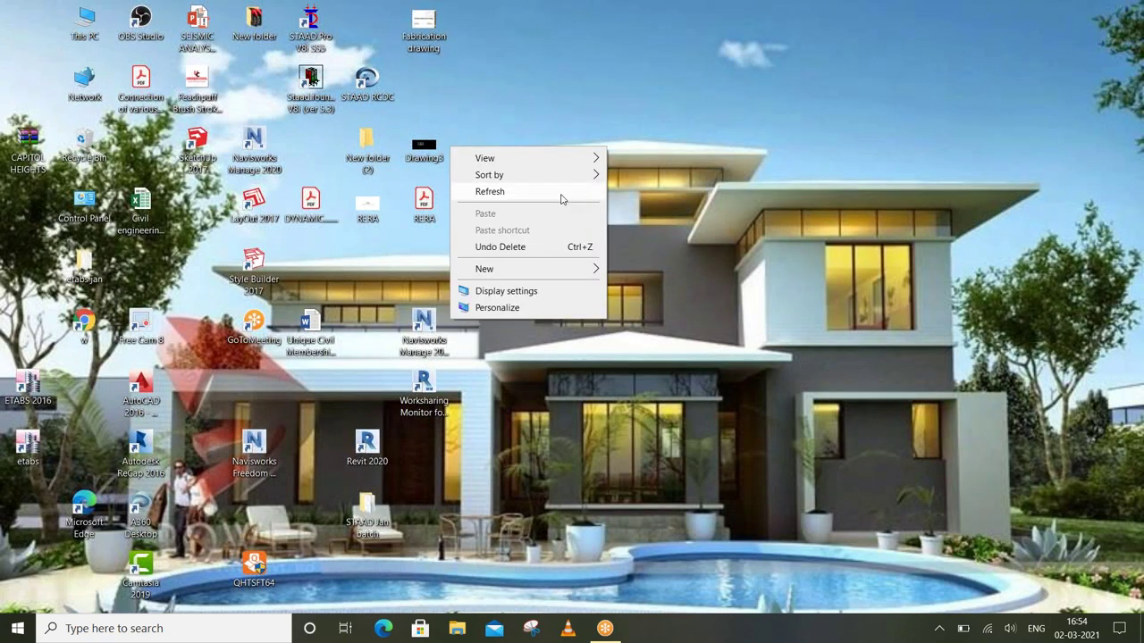
pyautogui.rightClick(559, 138)
pyautogui.click(600, 183)
pyautogui.rightClick(460, 190)
pyautogui.click(515, 236)
pyautogui.doubleClick(325, 50)
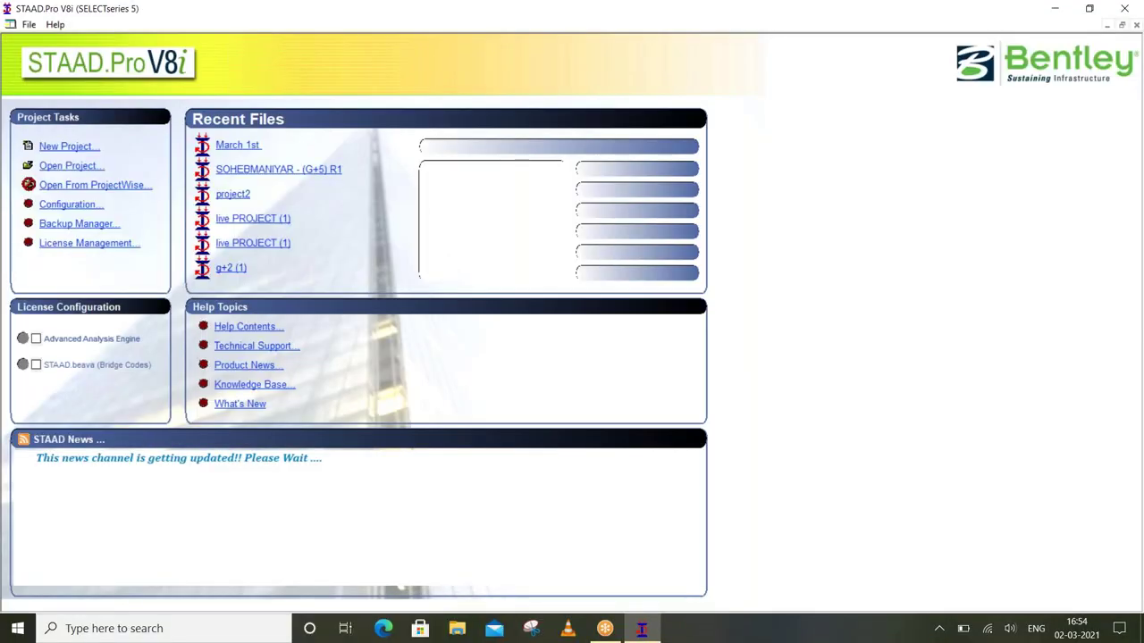
pyautogui.click(64, 146)
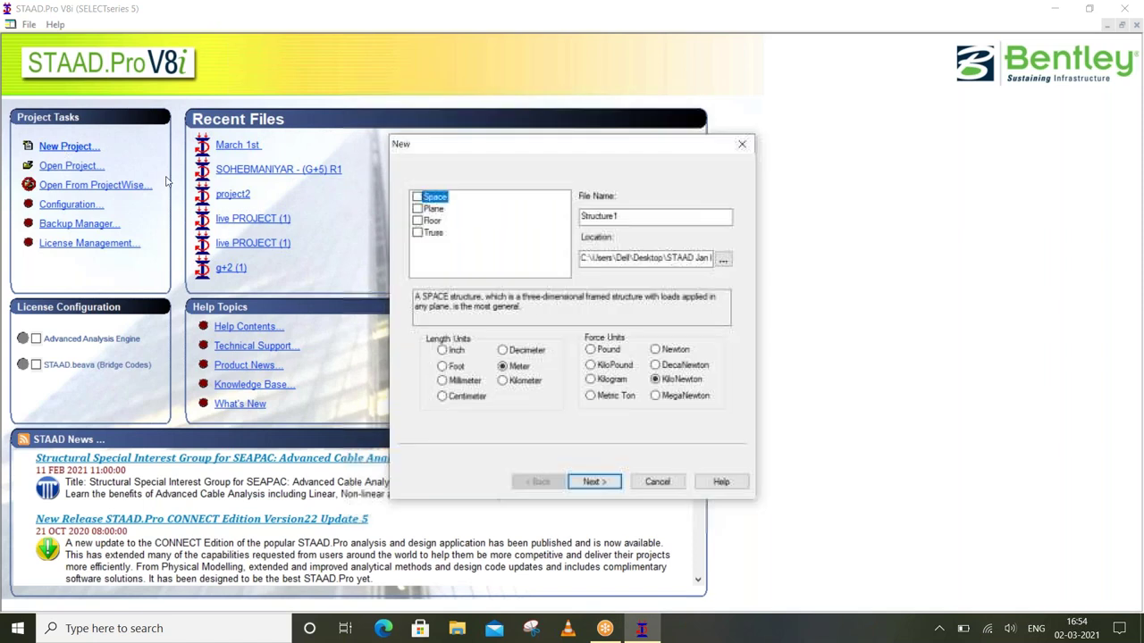
pyautogui.click(418, 209)
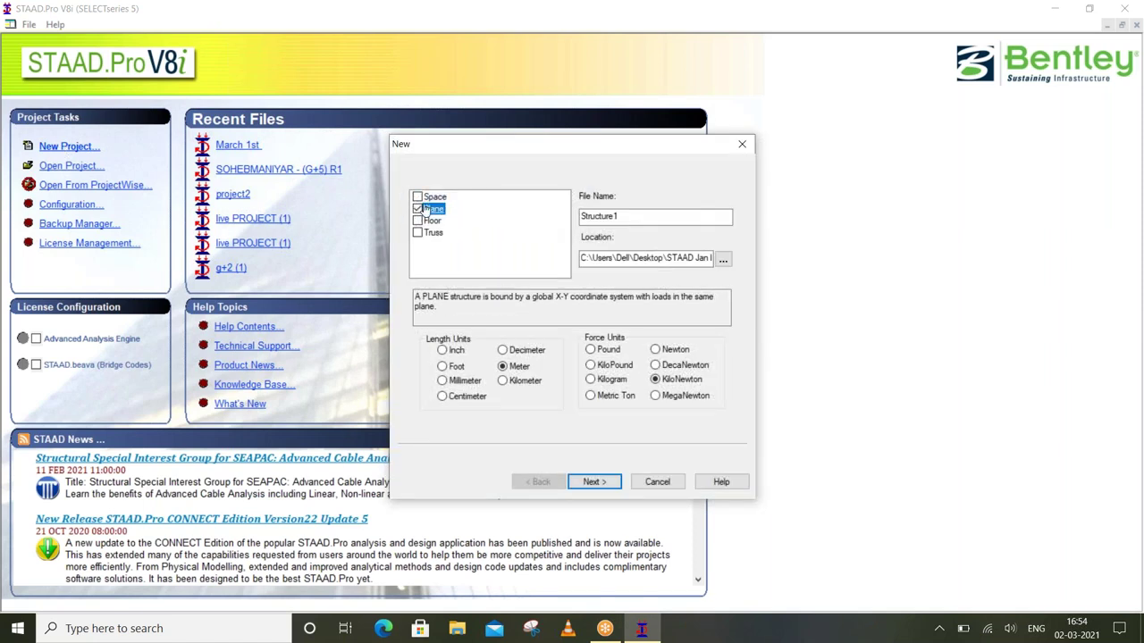
pyautogui.doubleClick(630, 216)
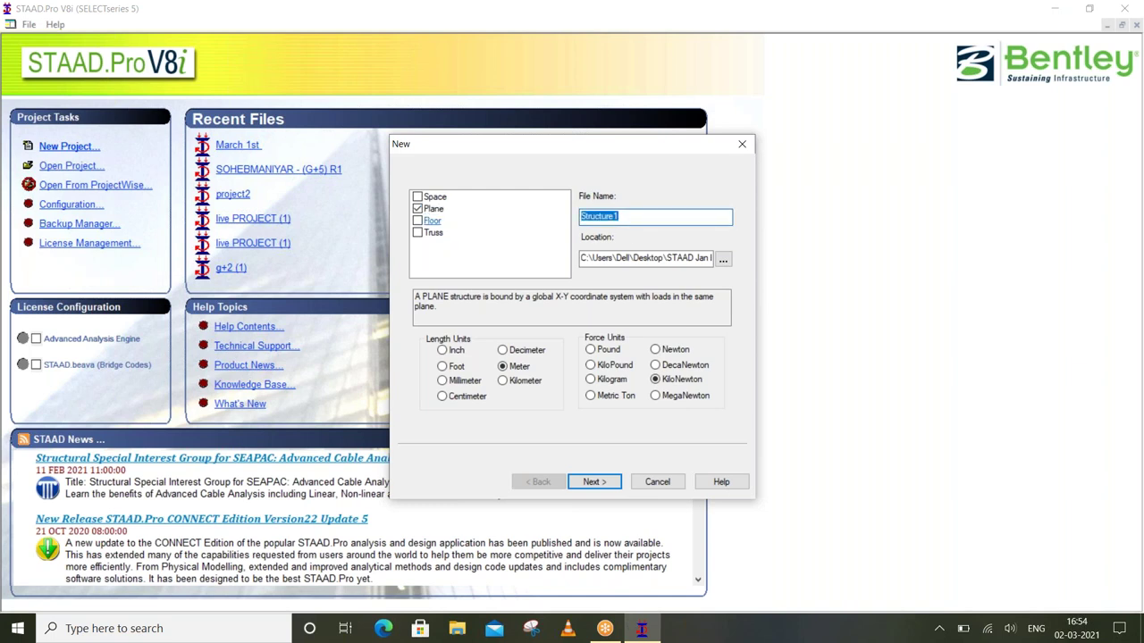
pyautogui.write('2')
pyautogui.click(637, 259)
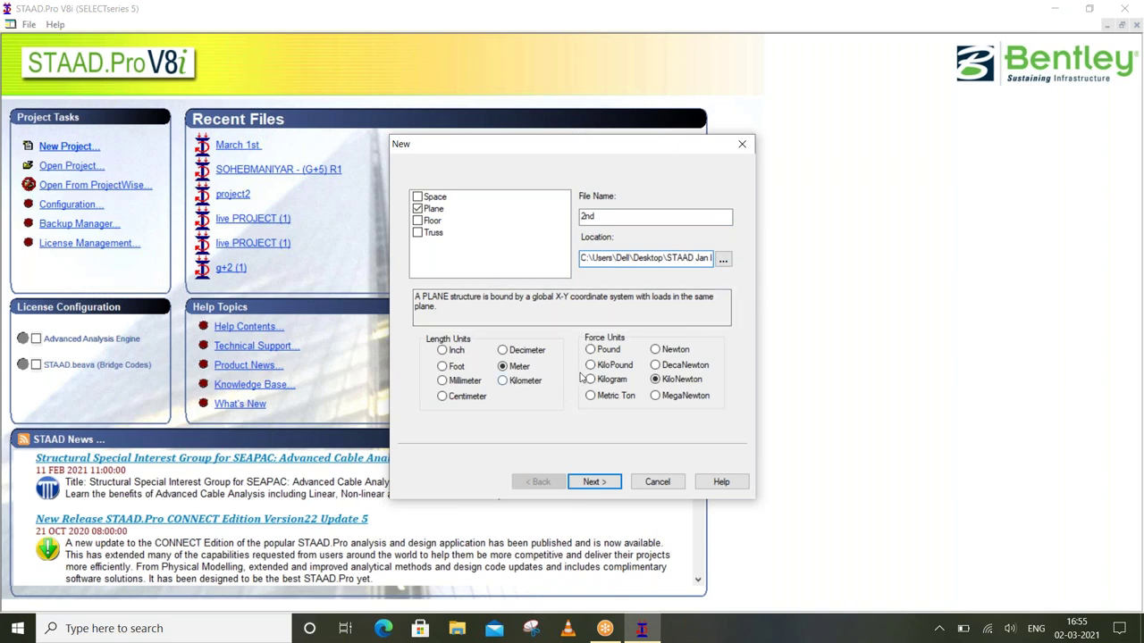
pyautogui.click(596, 481)
pyautogui.click(541, 482)
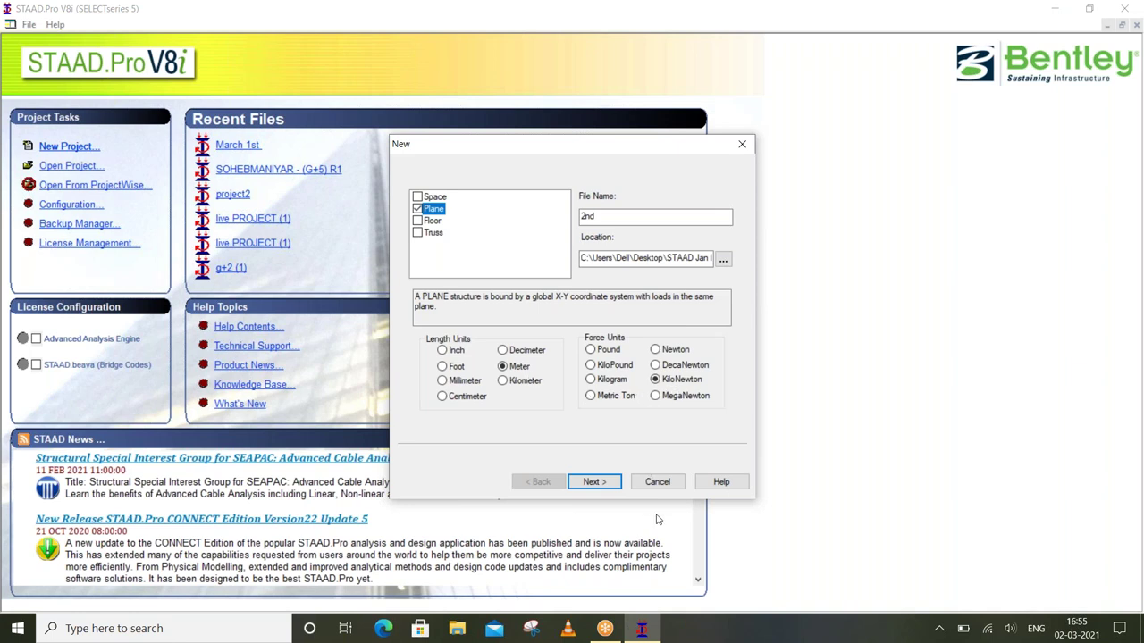
# Advance the new project wizard to the 'Where do you want to go?' page
pyautogui.click(592, 487)
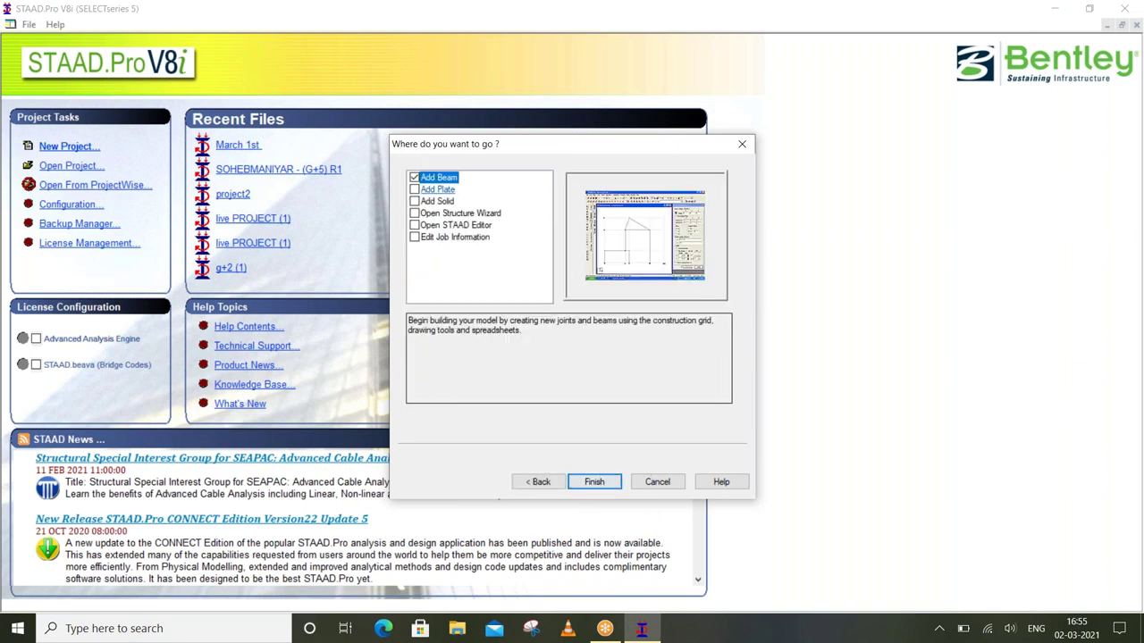
pyautogui.click(539, 482)
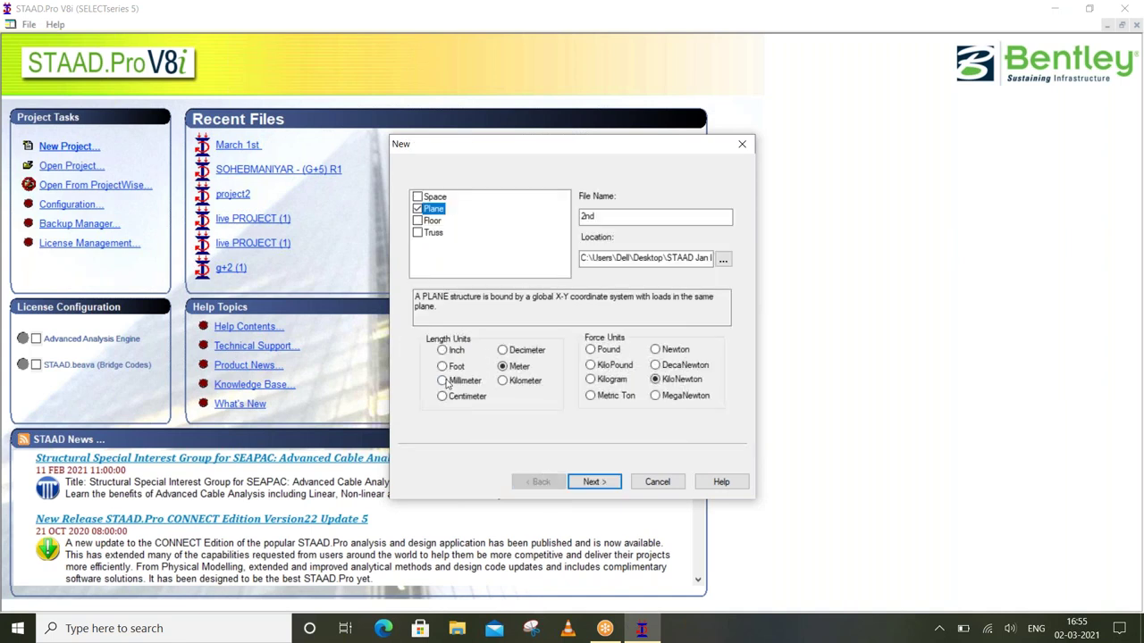
pyautogui.click(590, 482)
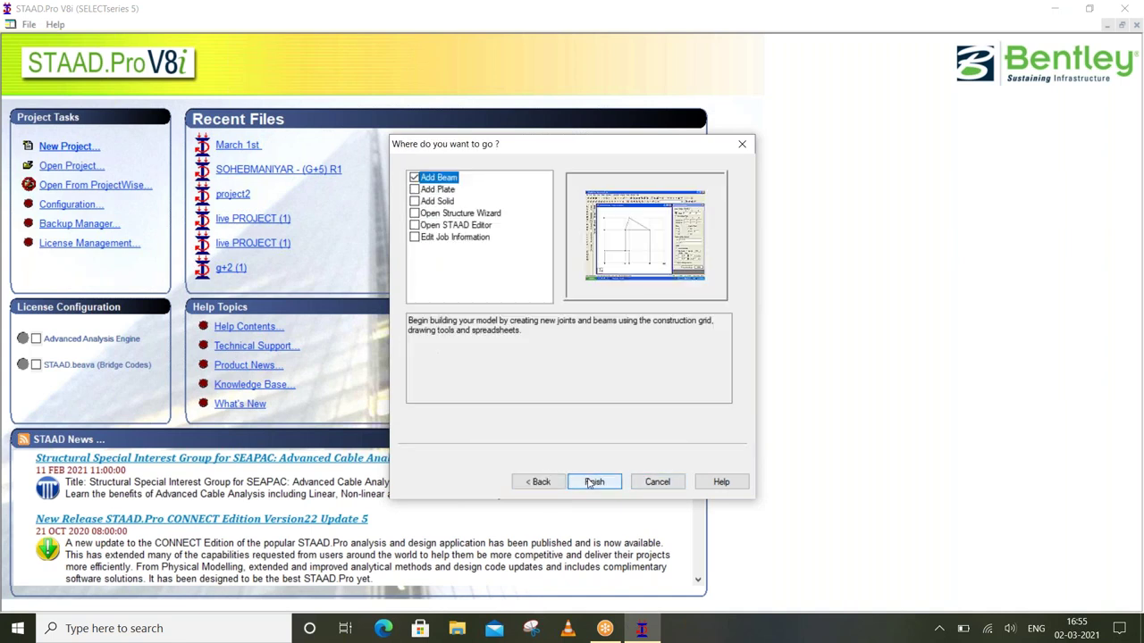
pyautogui.click(590, 483)
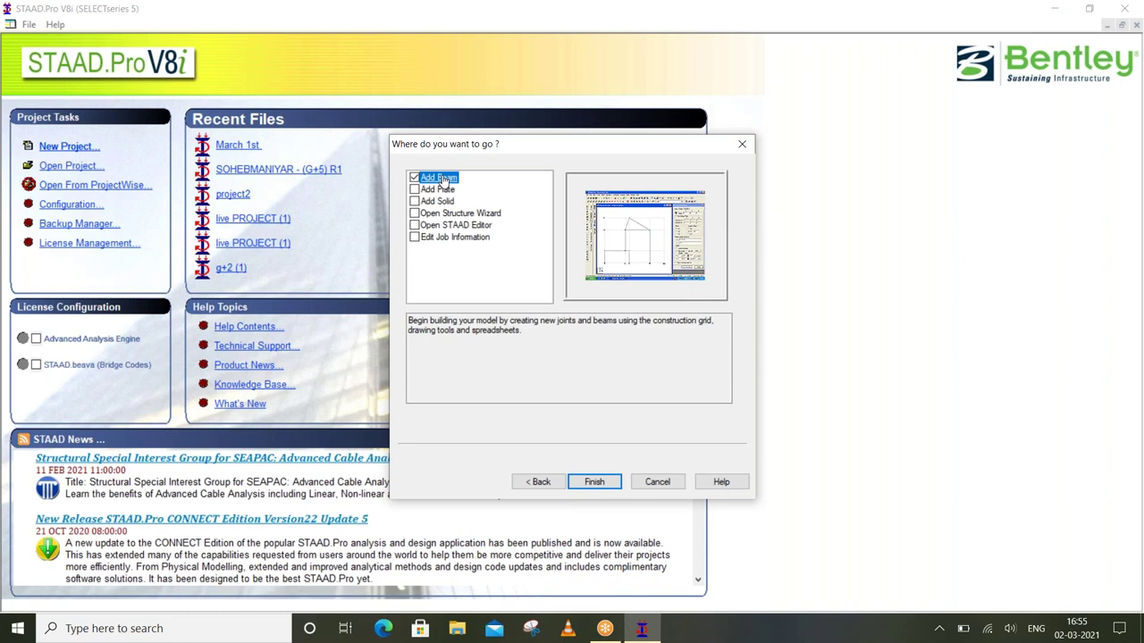
# Preview the Plates, Solids, template wizard, editor and job information options, then choose Add Beam
pyautogui.click(439, 189)
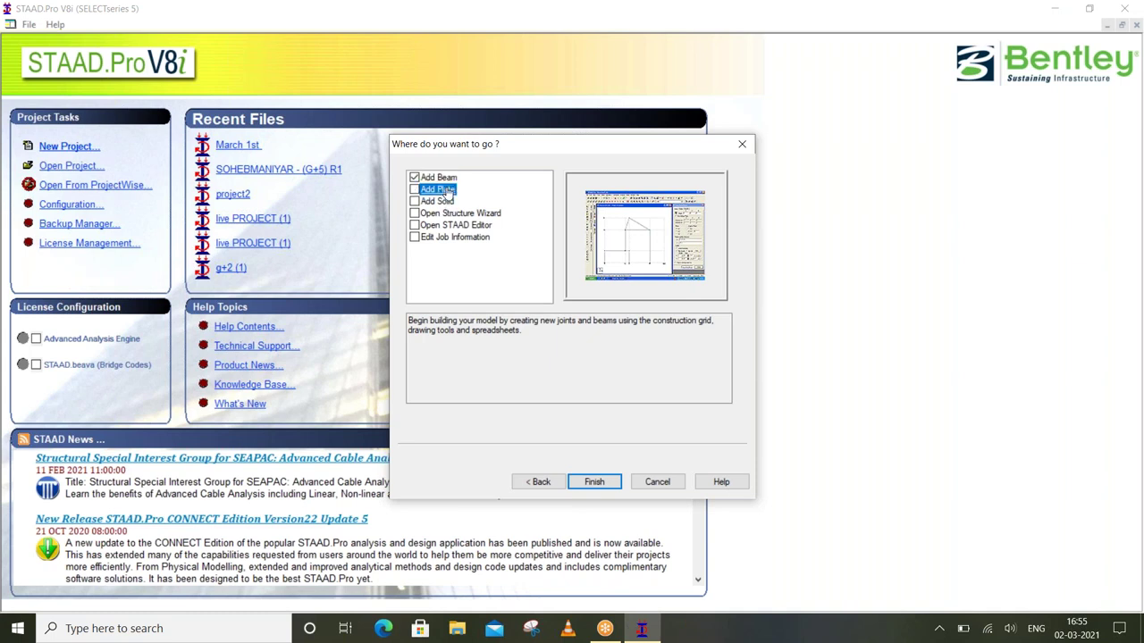
pyautogui.click(447, 202)
pyautogui.click(460, 213)
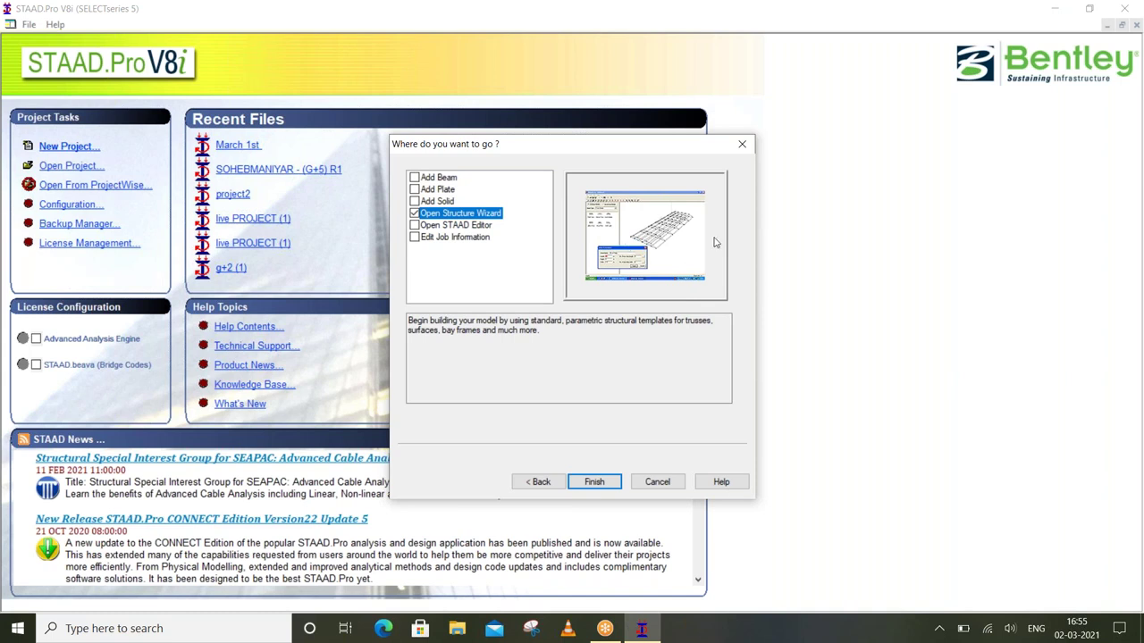
pyautogui.click(437, 227)
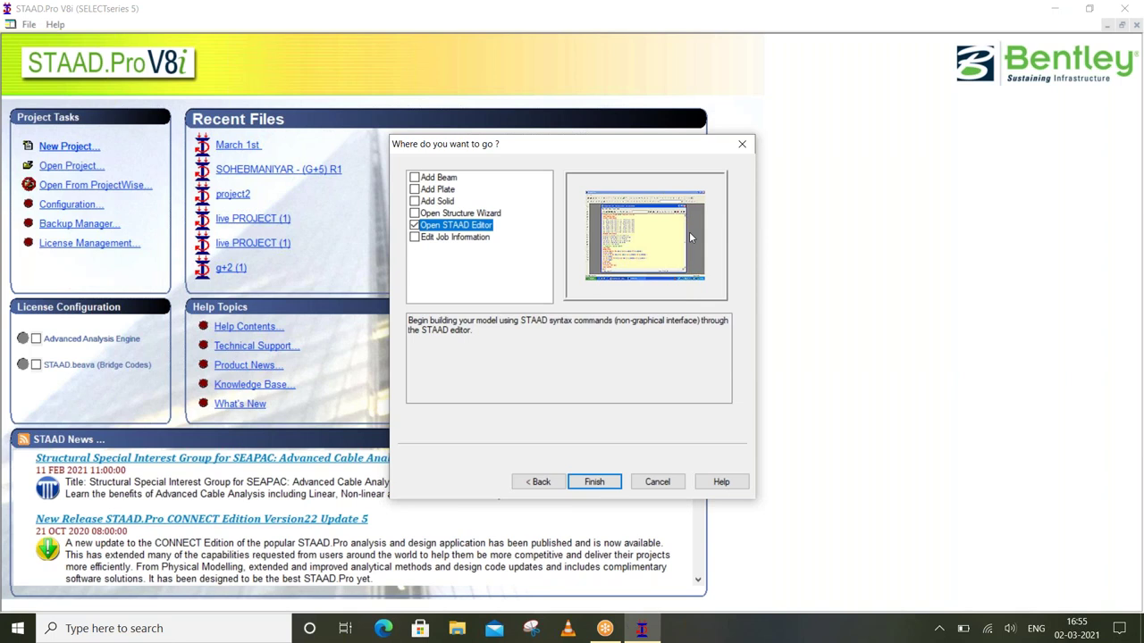
pyautogui.click(474, 239)
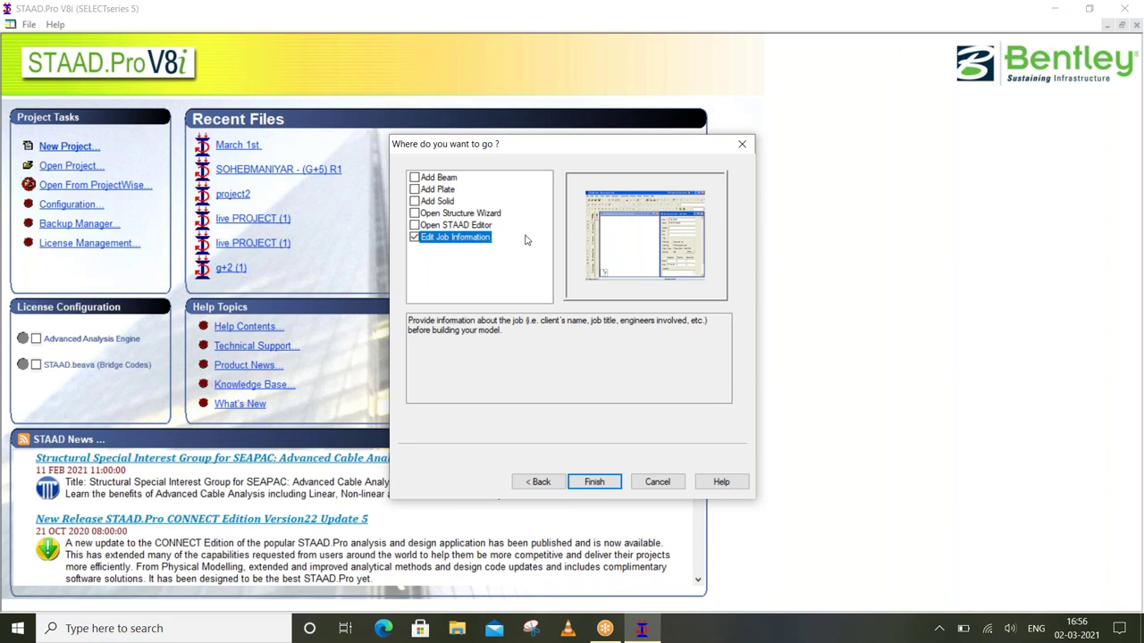
pyautogui.click(451, 179)
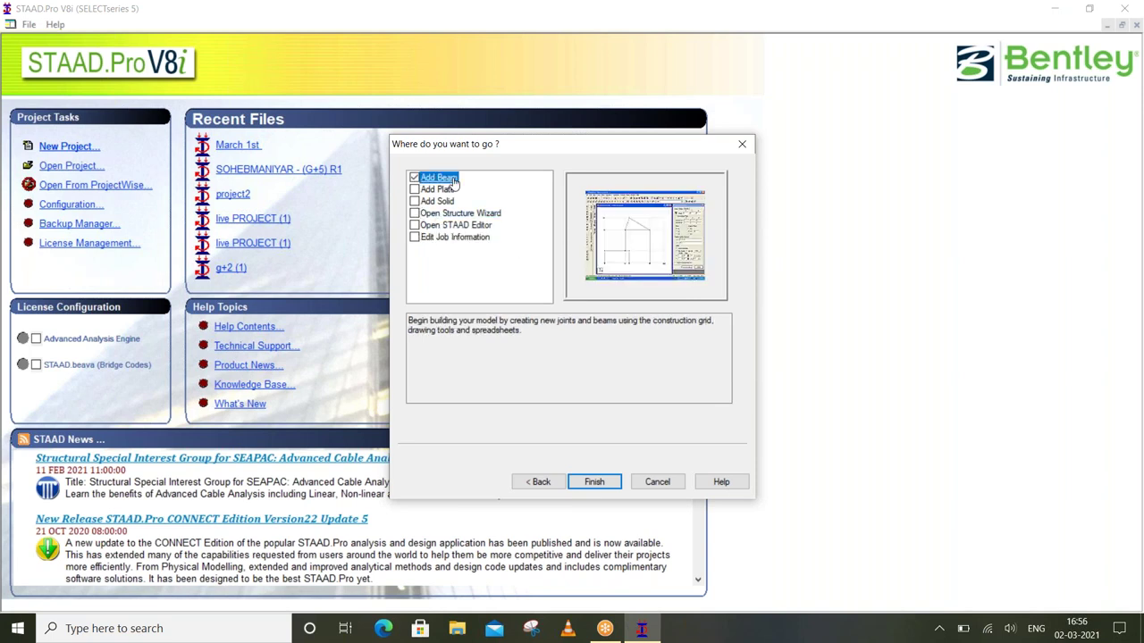
# Open the 2nd model and draw one beam from the grid origin to point 3 along X
pyautogui.click(592, 482)
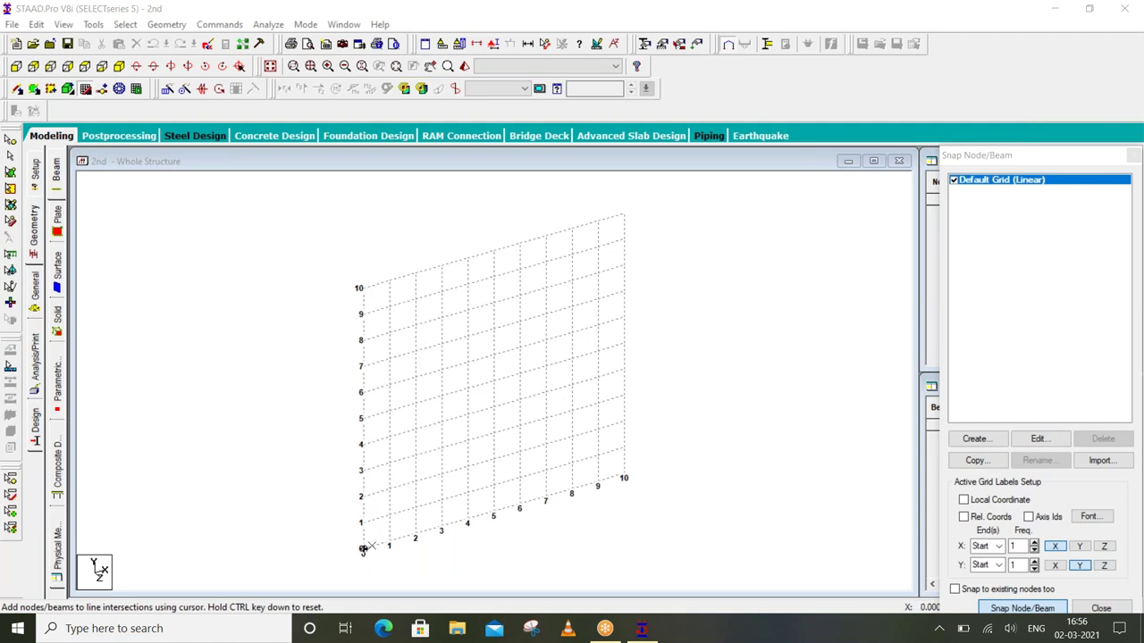
pyautogui.click(363, 548)
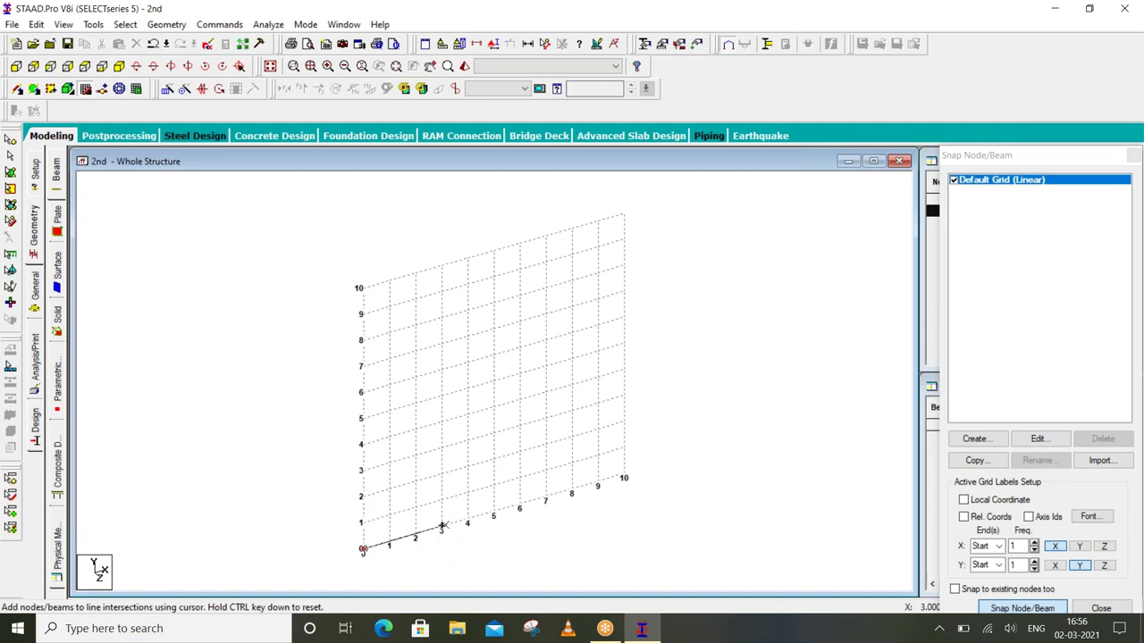
pyautogui.click(442, 528)
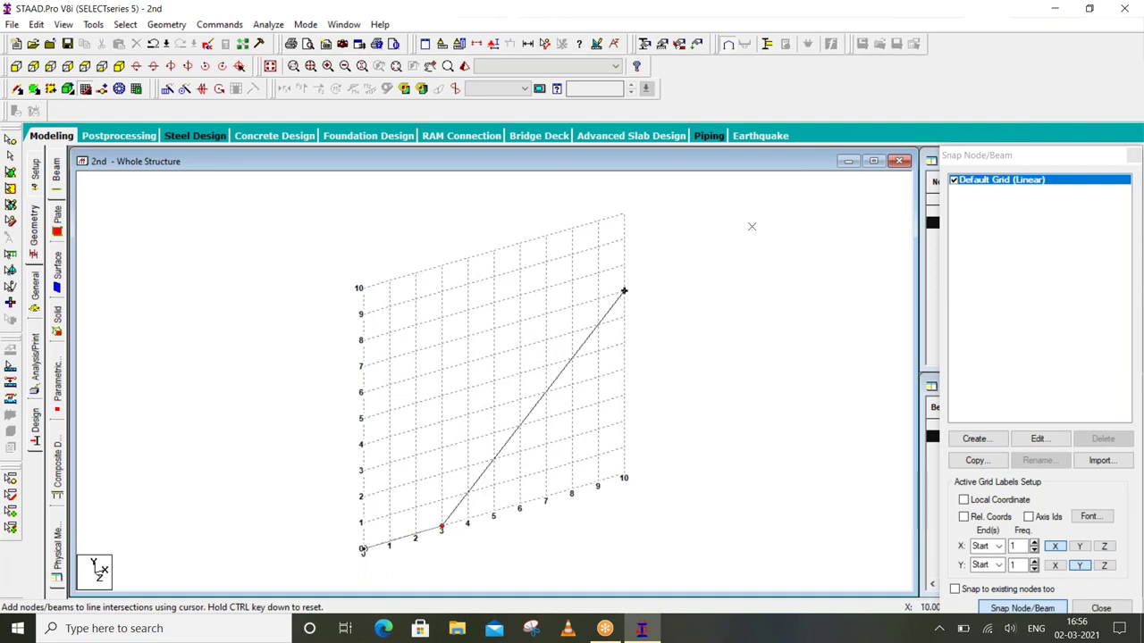
pyautogui.moveTo(998, 157); pyautogui.dragTo(957, 38)
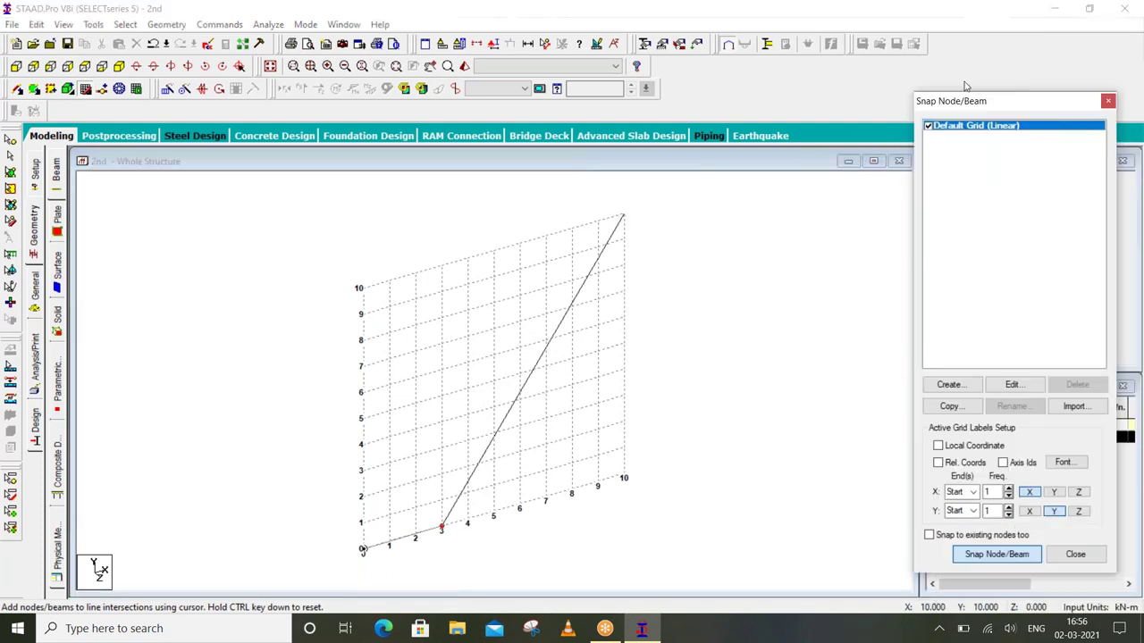
pyautogui.click(963, 493)
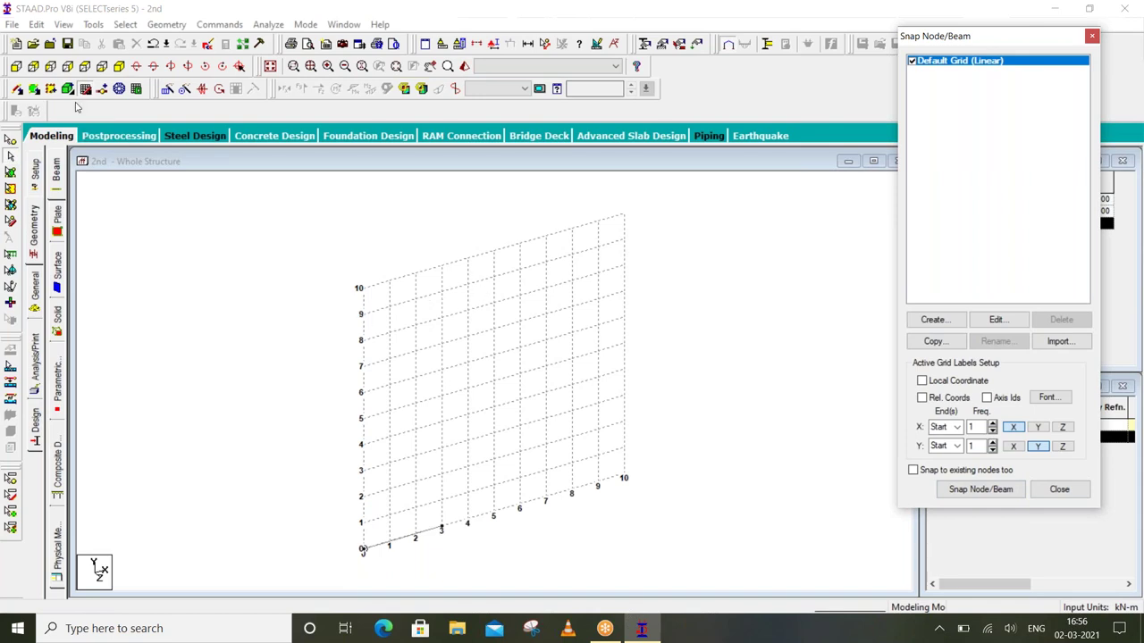
# Close the construction grid, recentre the beam in view, and open the section Property page
pyautogui.click(86, 90)
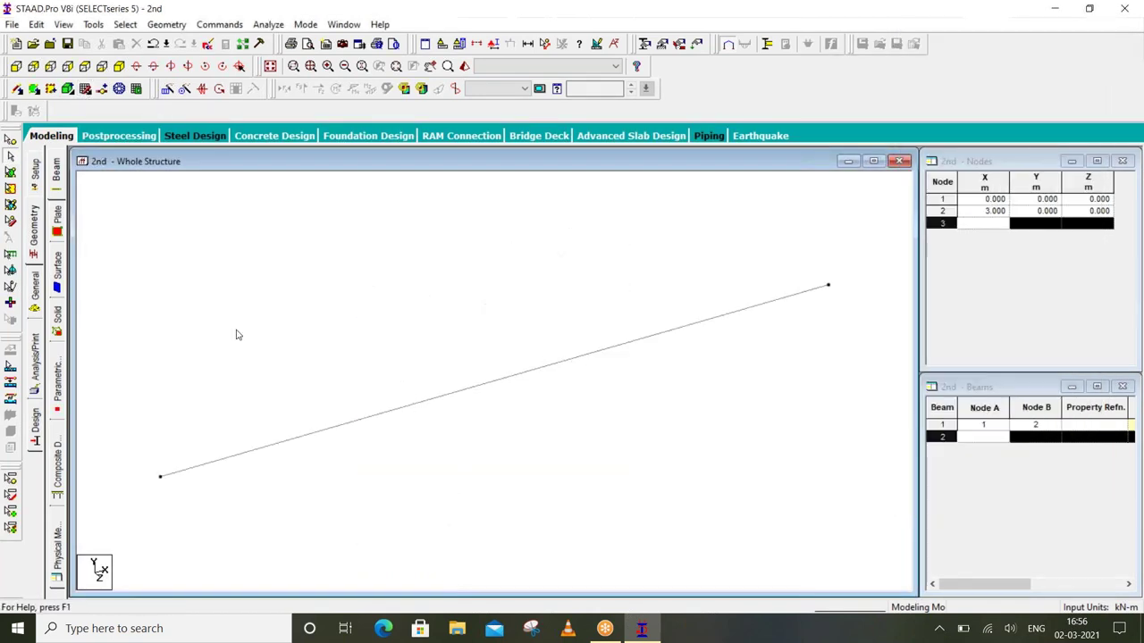
pyautogui.scroll(-1, 237, 334)
pyautogui.moveTo(243, 367); pyautogui.dragTo(237, 403, button='middle')
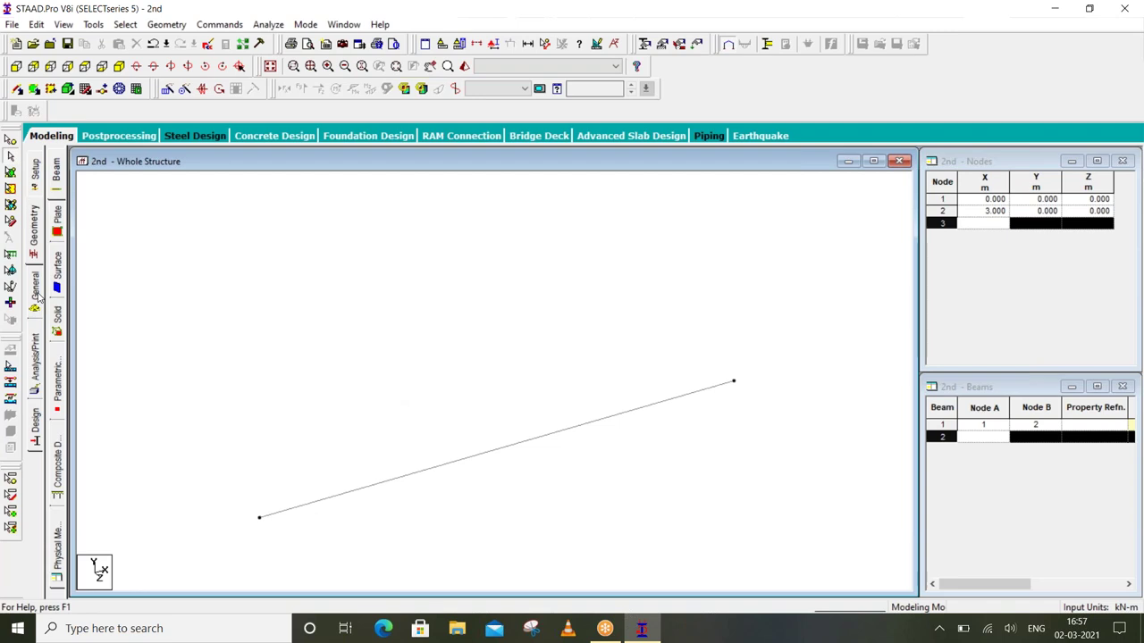
pyautogui.click(37, 297)
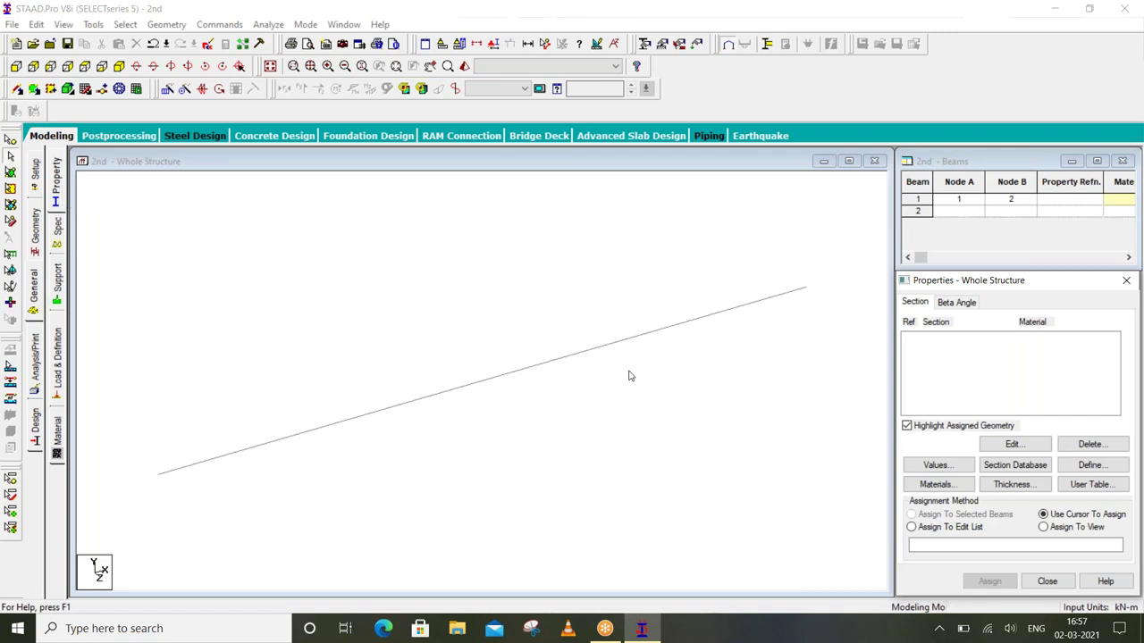
# Define a new Rectangle section and begin entering its depth YD of 0.30 m
pyautogui.click(1092, 466)
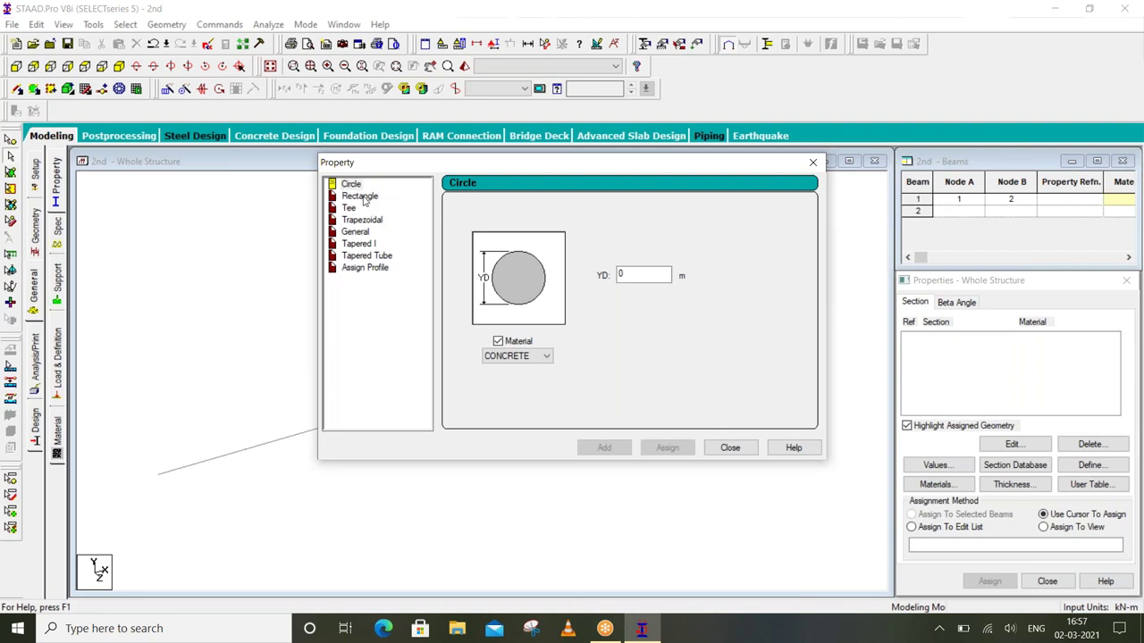
pyautogui.click(364, 200)
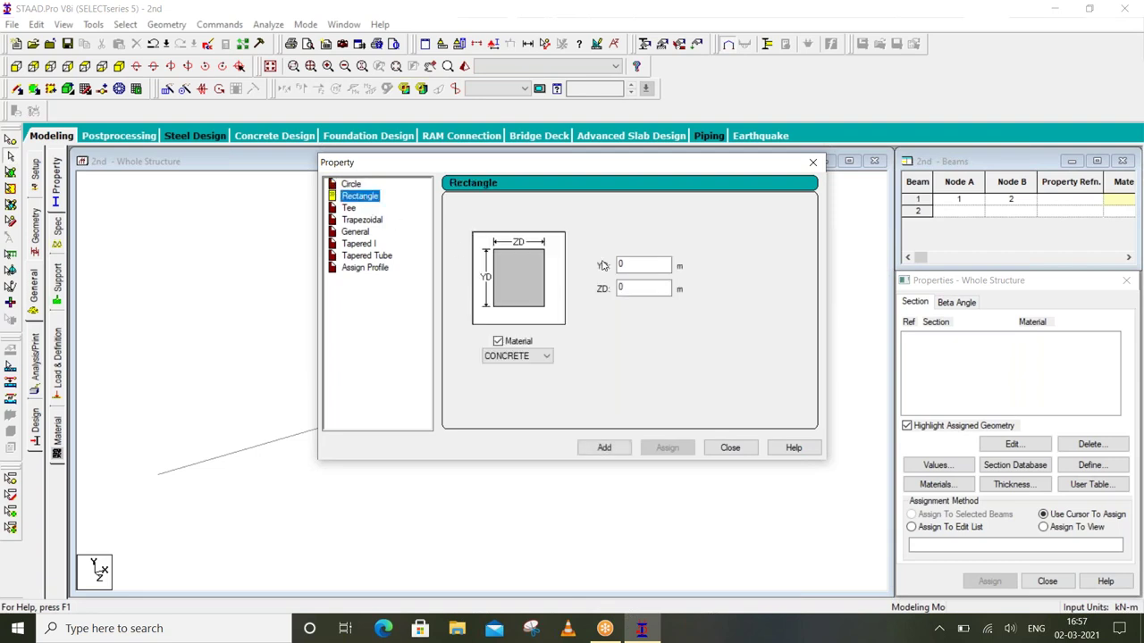
pyautogui.click(654, 266)
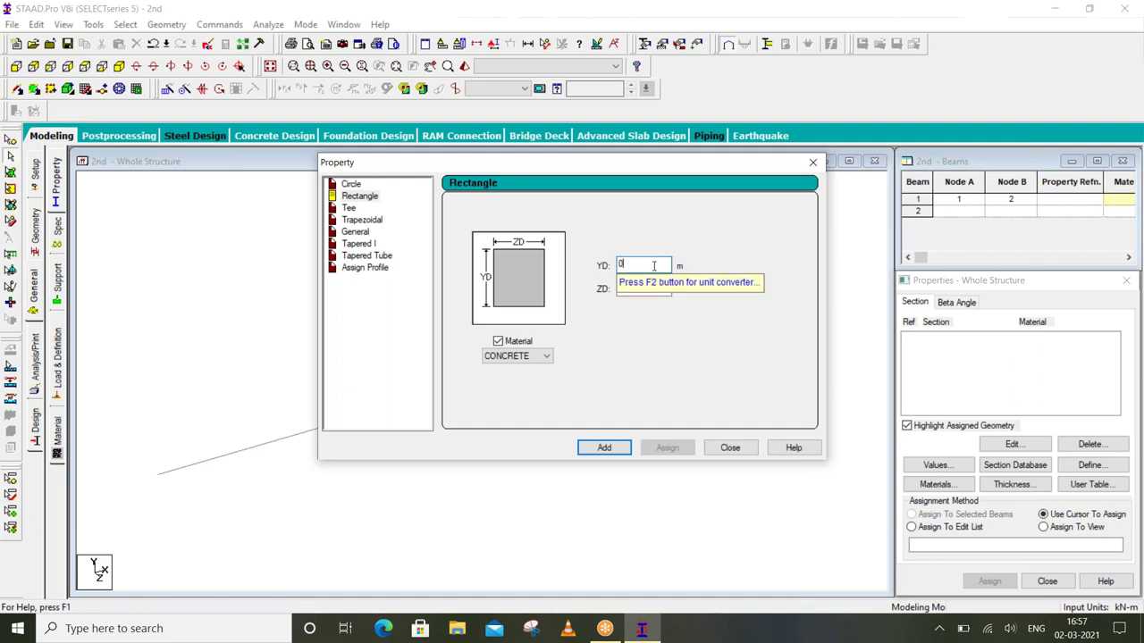
pyautogui.write('.30')
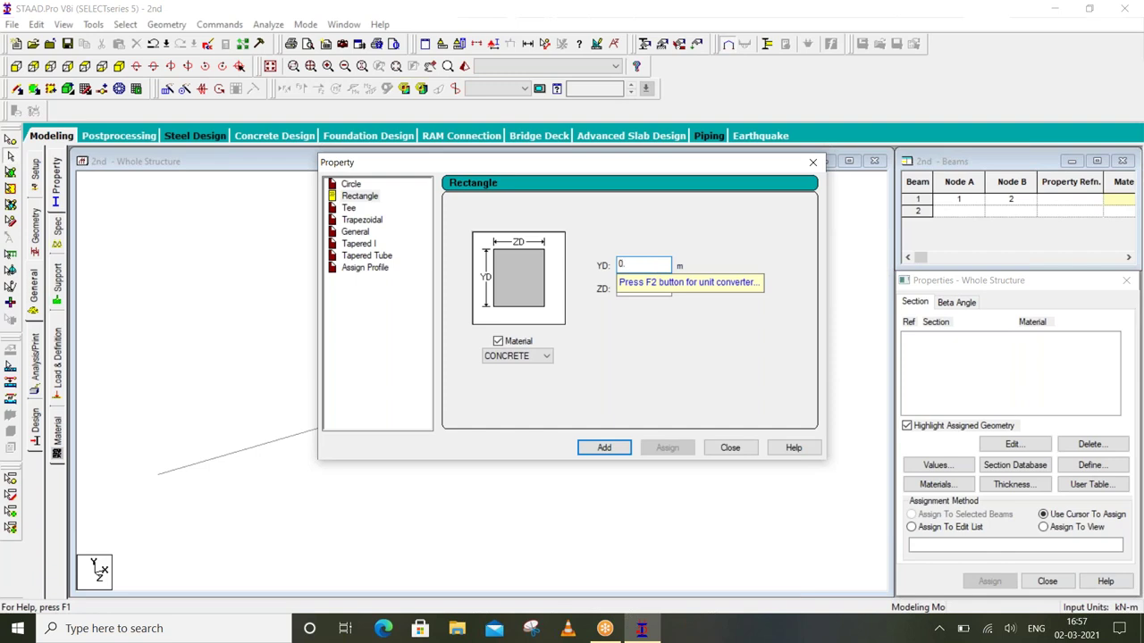
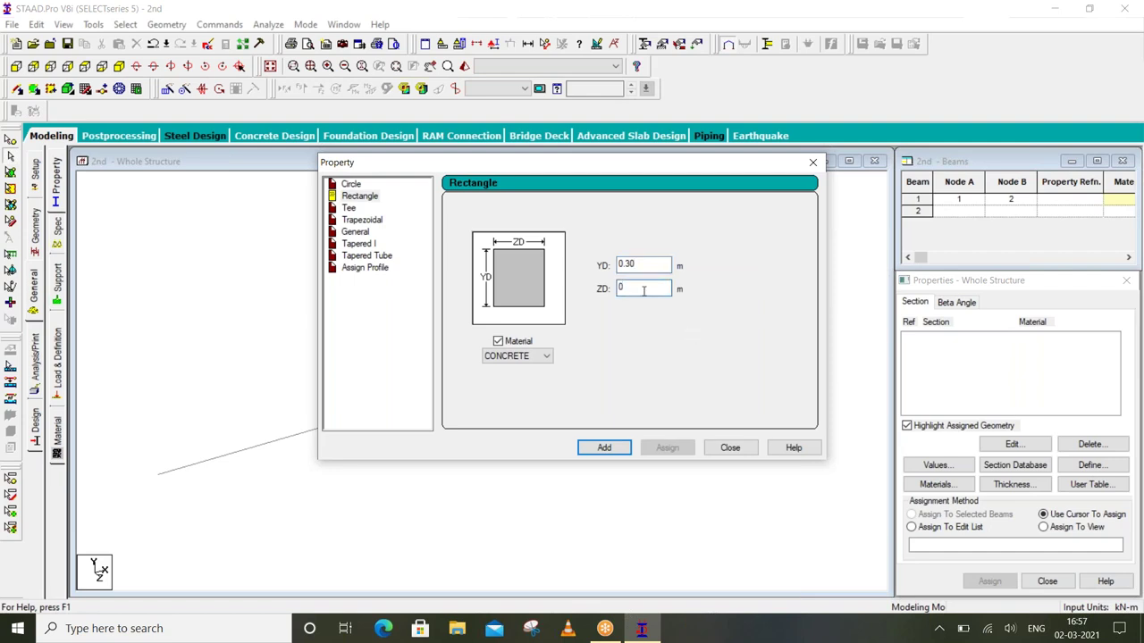
# Create a concrete Rectangle section with YD 0.30 and ZD 0.23
pyautogui.click(644, 290)
pyautogui.hotkey('shift', 'Tab')
pyautogui.click(605, 450)
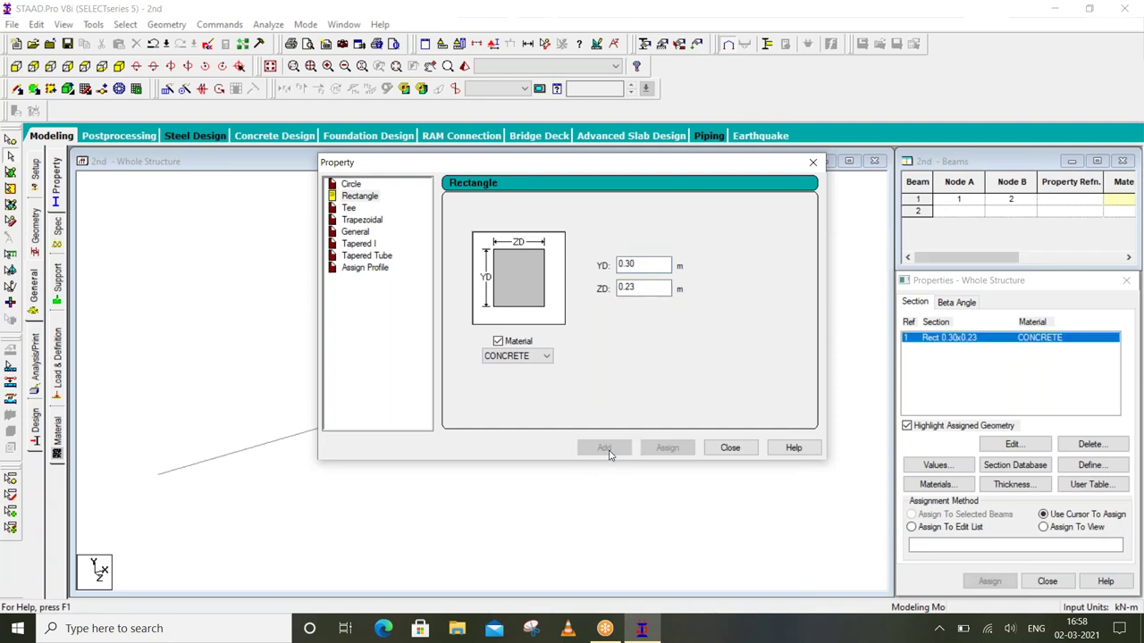
pyautogui.click(730, 448)
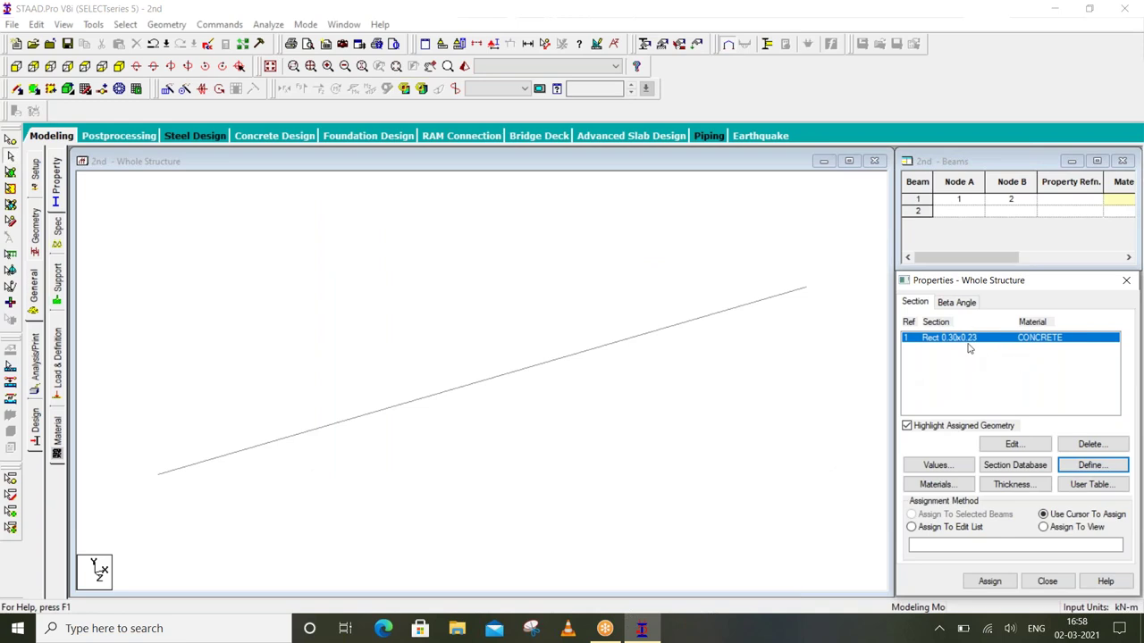
# Assign the R1 rectangular section to beam 1
pyautogui.click(687, 319)
pyautogui.click(687, 319)
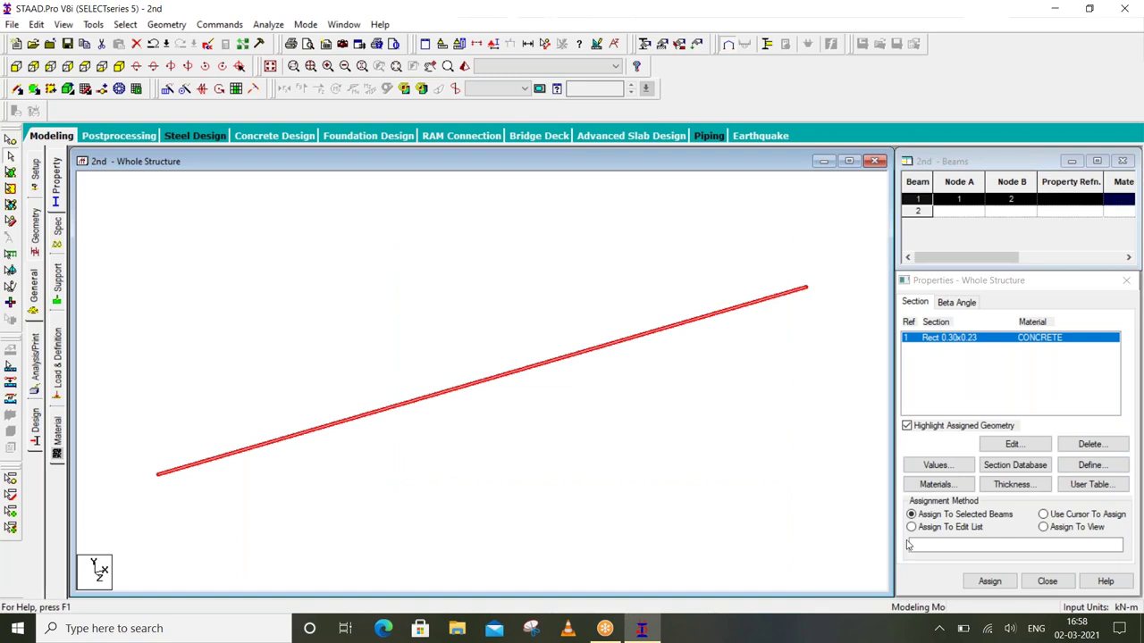
pyautogui.click(993, 583)
pyautogui.click(1041, 474)
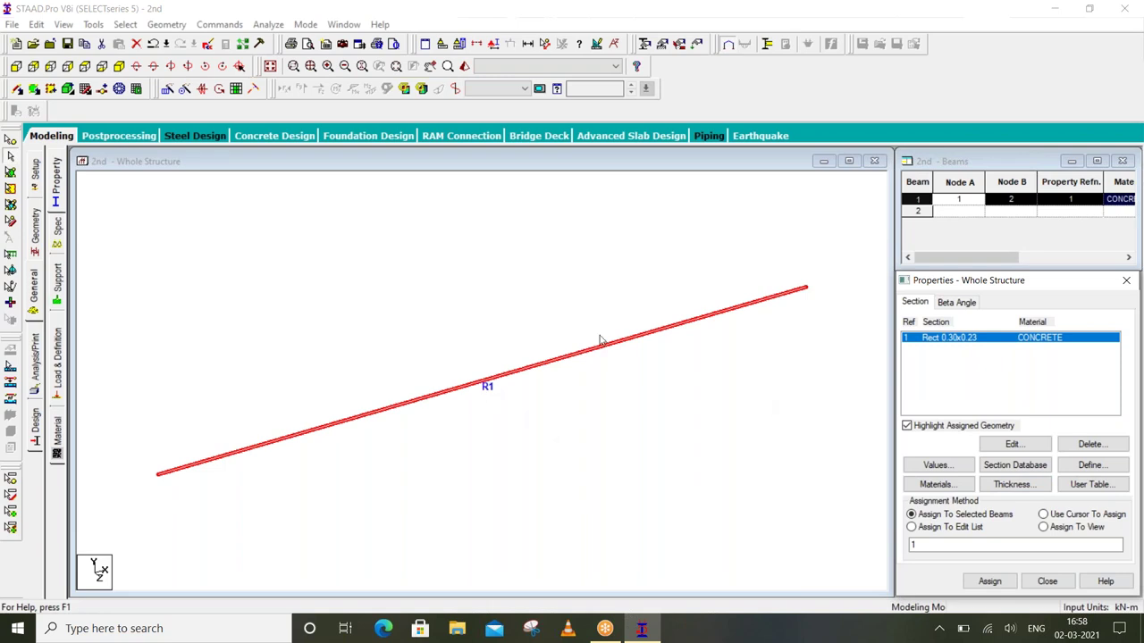
# Inspect the sectioned beam in a rotated 3D Rendered View, then clear the selection
pyautogui.click(464, 66)
pyautogui.moveTo(586, 366)
pyautogui.mouseDown()
pyautogui.moveTo(447, 445)
pyautogui.moveTo(455, 454)
pyautogui.moveTo(503, 434)
pyautogui.moveTo(527, 307)
pyautogui.moveTo(598, 442)
pyautogui.moveTo(549, 388)
pyautogui.mouseUp()
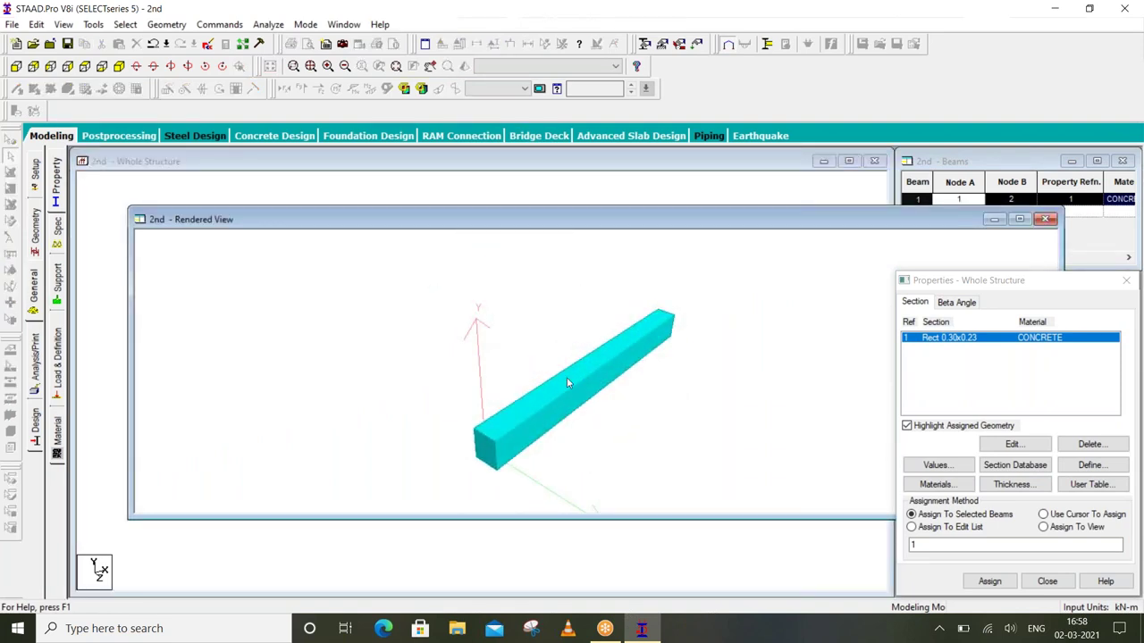
pyautogui.click(1044, 219)
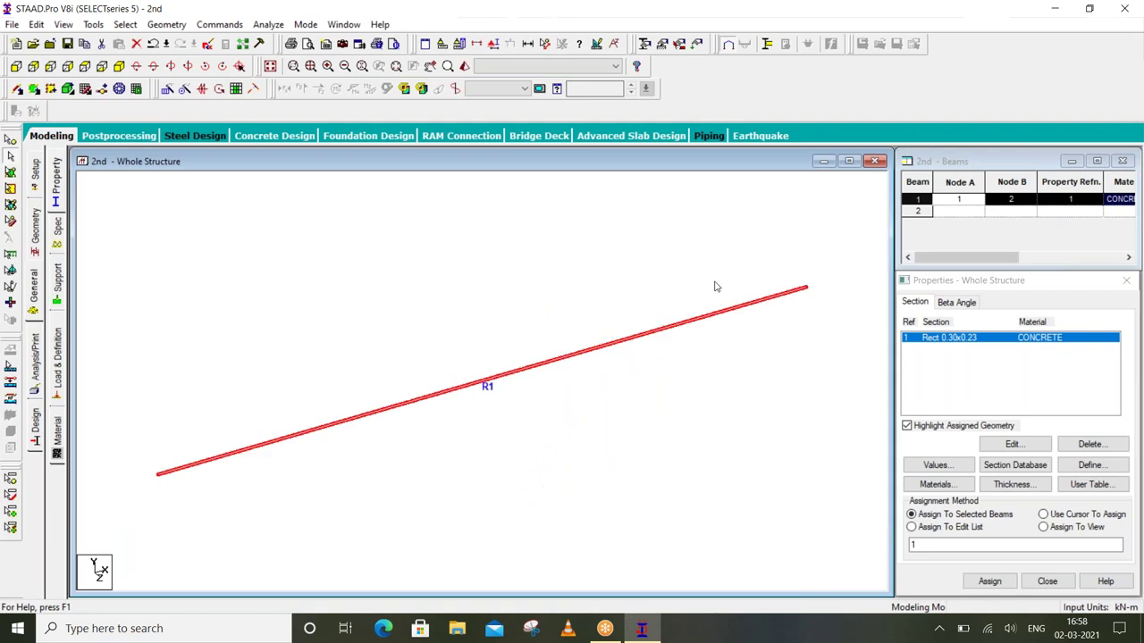
pyautogui.click(603, 261)
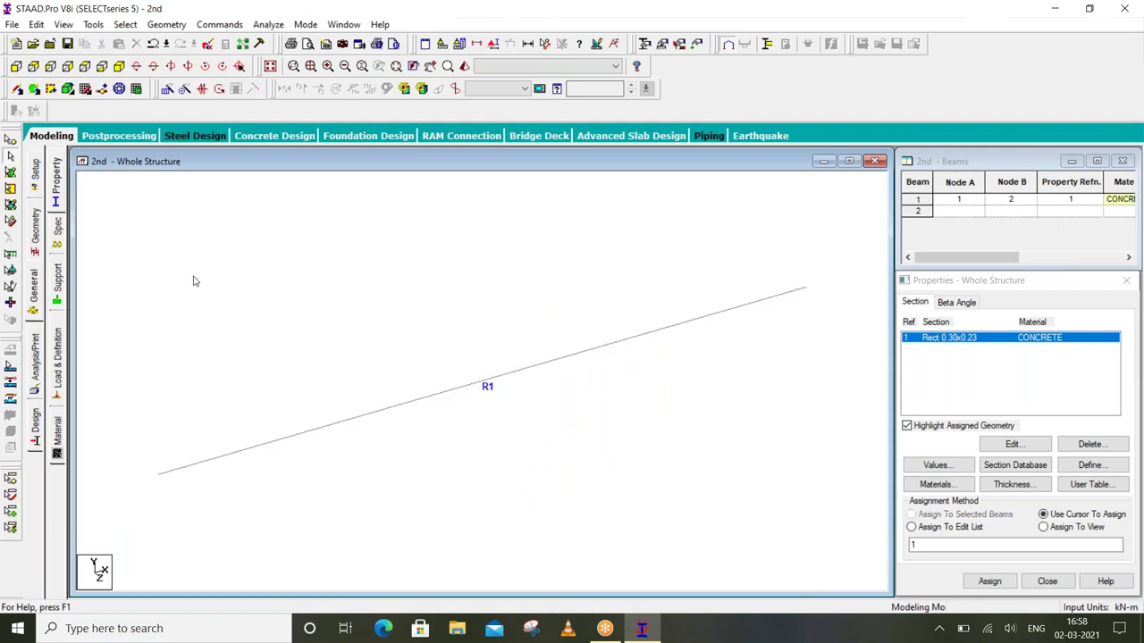
# Create a Fixed support (Support 2) and a Pinned support (Support 3)
pyautogui.click(60, 296)
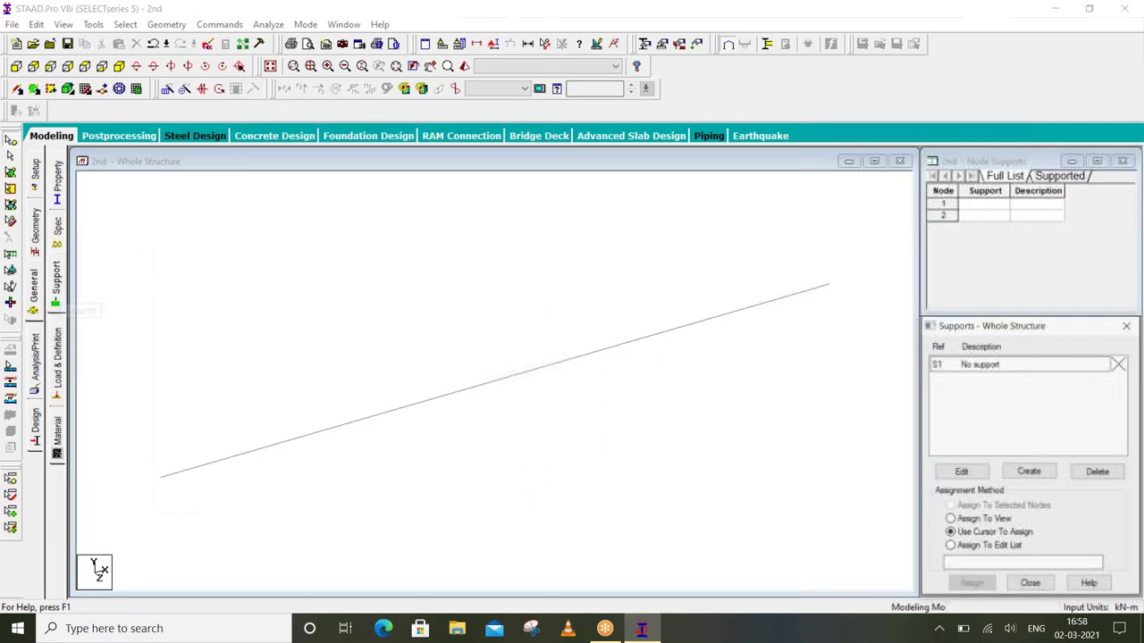
pyautogui.click(1028, 471)
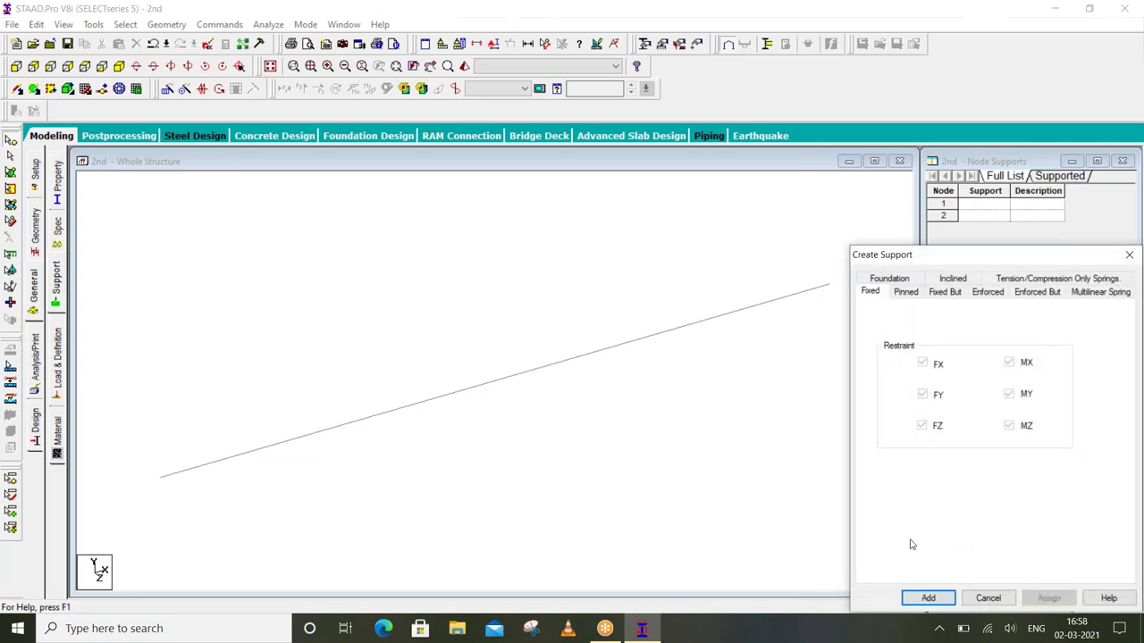
pyautogui.click(931, 599)
pyautogui.click(1027, 471)
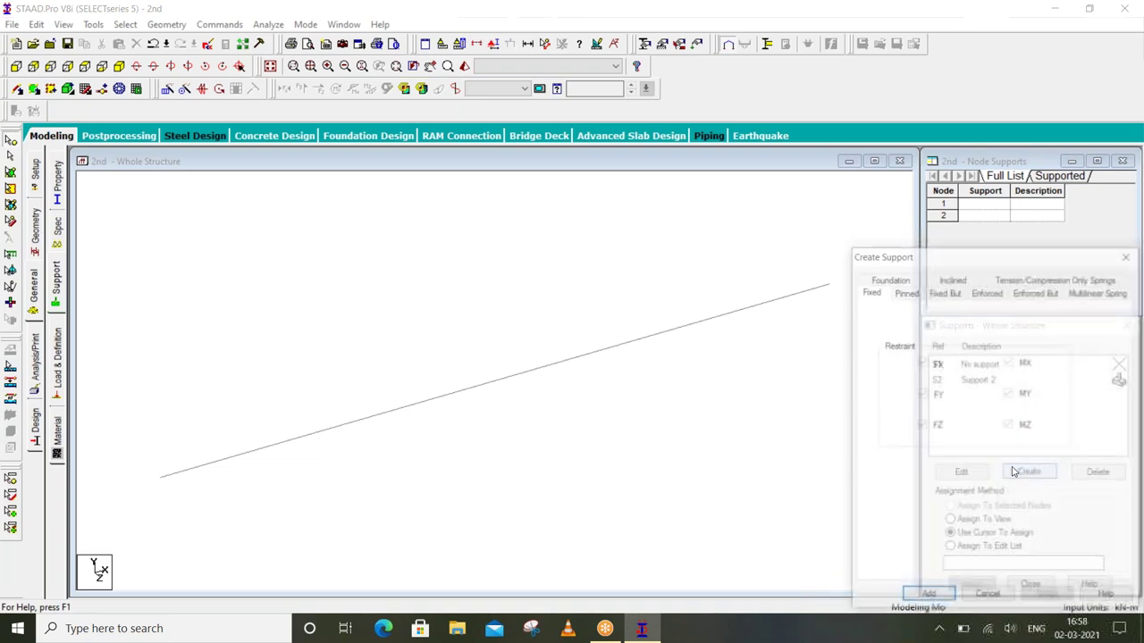
pyautogui.click(905, 292)
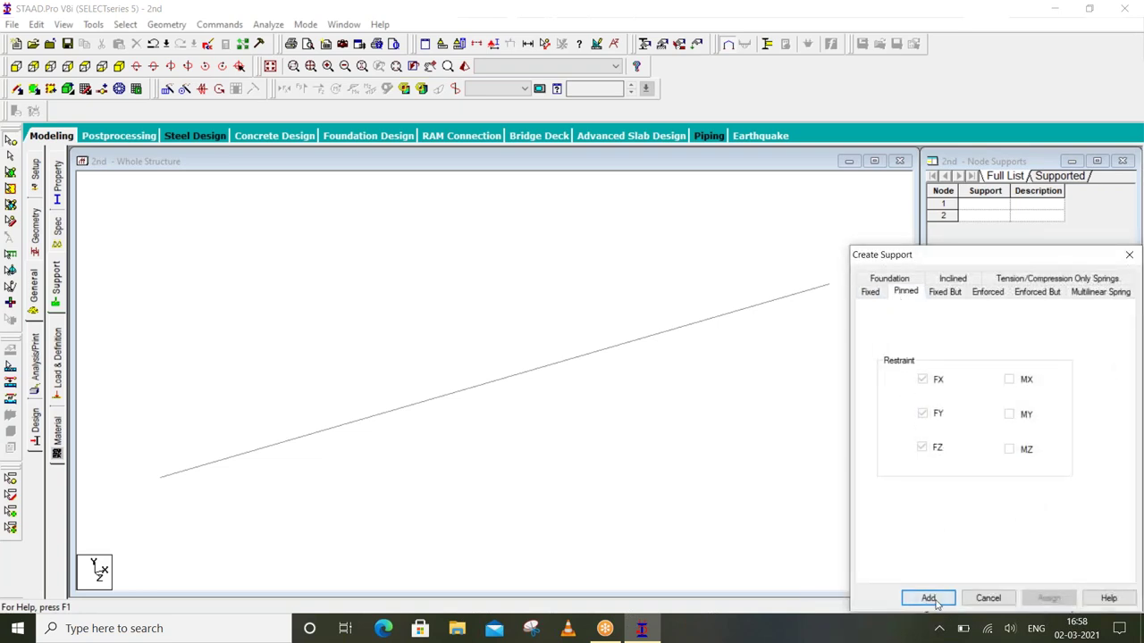
pyautogui.click(929, 598)
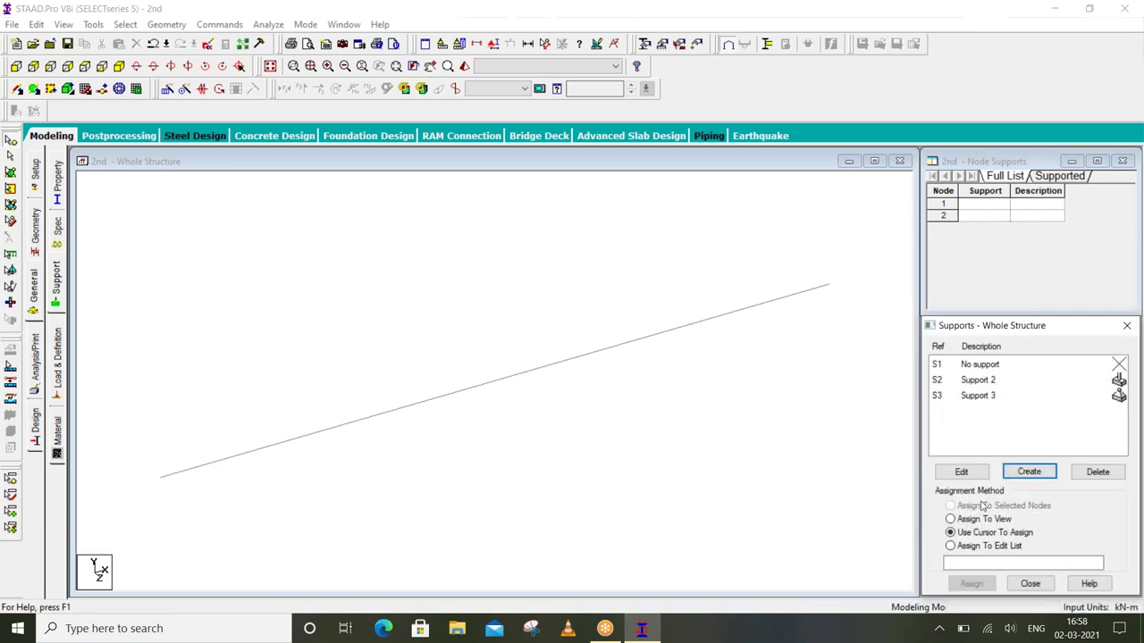
# Assign the fixed Support 2 to node 1 at the left end
pyautogui.click(1024, 384)
pyautogui.moveTo(252, 364); pyautogui.dragTo(136, 552)
pyautogui.click(971, 584)
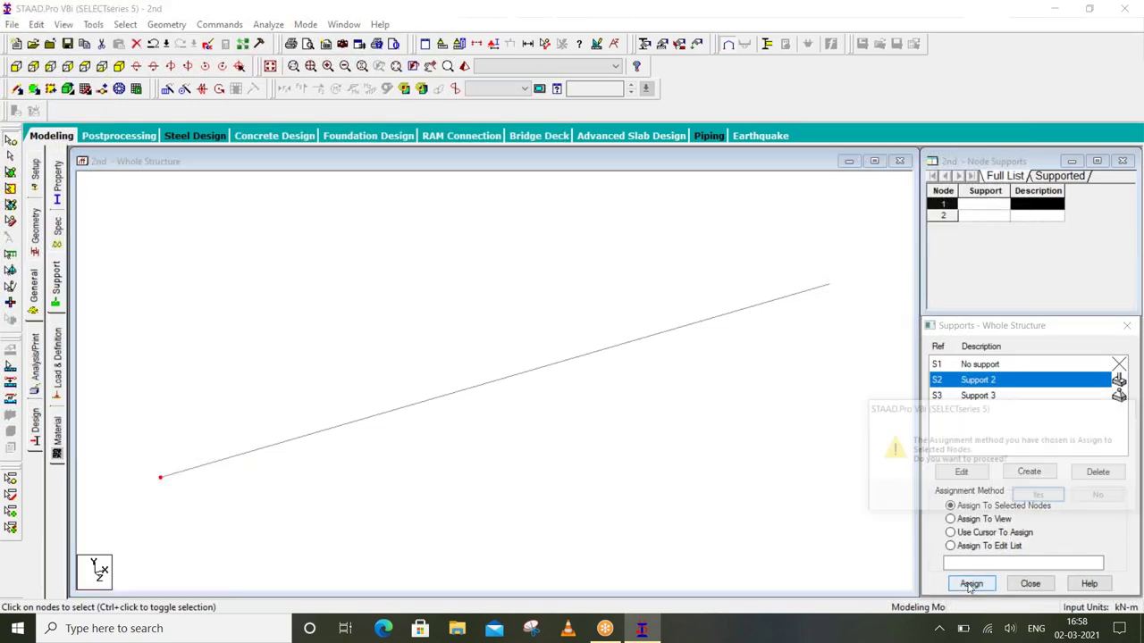
pyautogui.click(1041, 495)
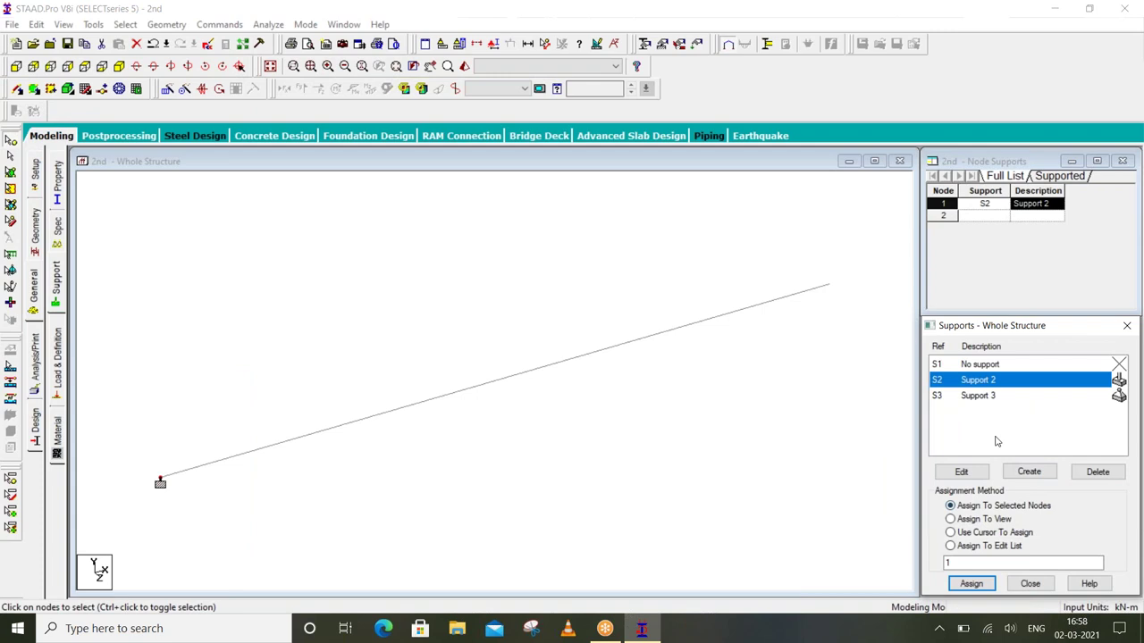
# Assign the pinned Support 3 to node 2 at the right end
pyautogui.click(992, 399)
pyautogui.moveTo(861, 253); pyautogui.dragTo(770, 406)
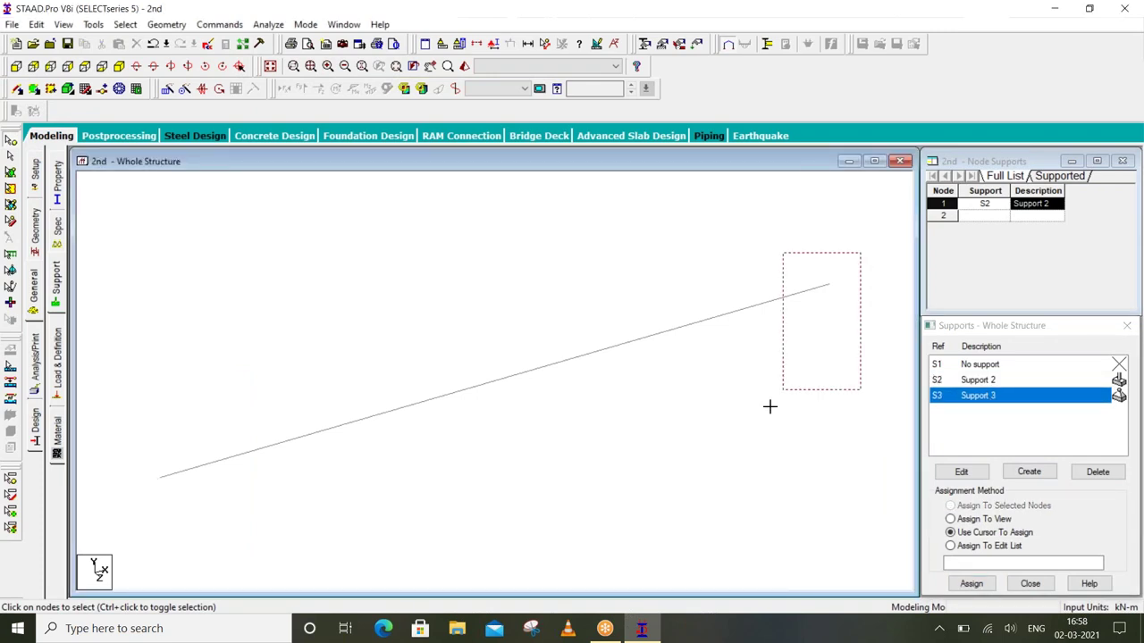
pyautogui.click(971, 582)
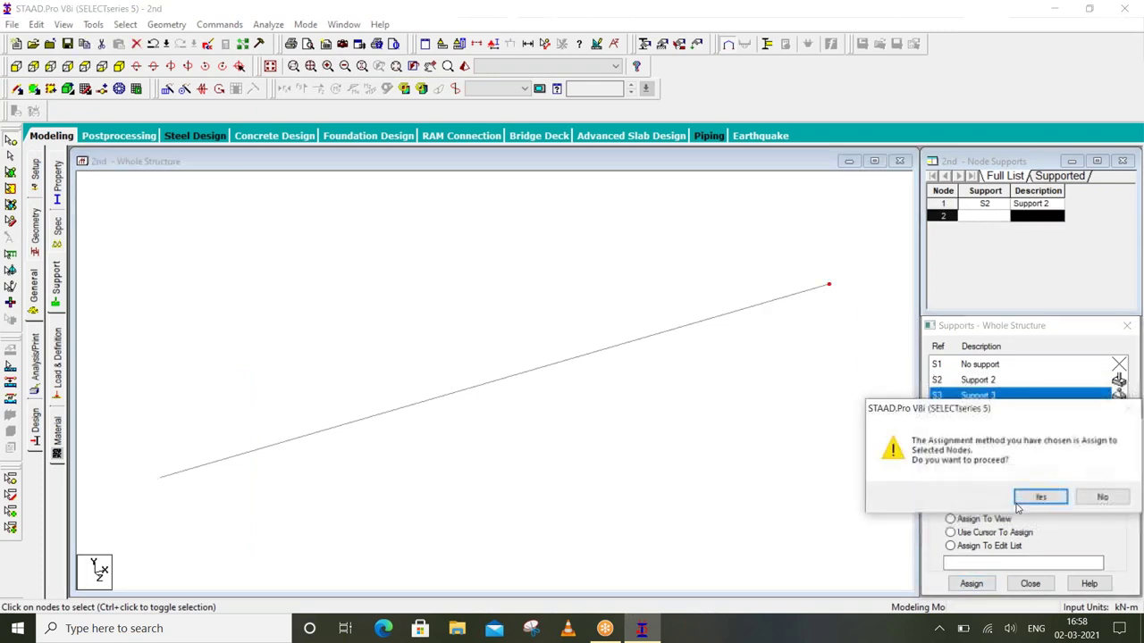
pyautogui.click(1037, 496)
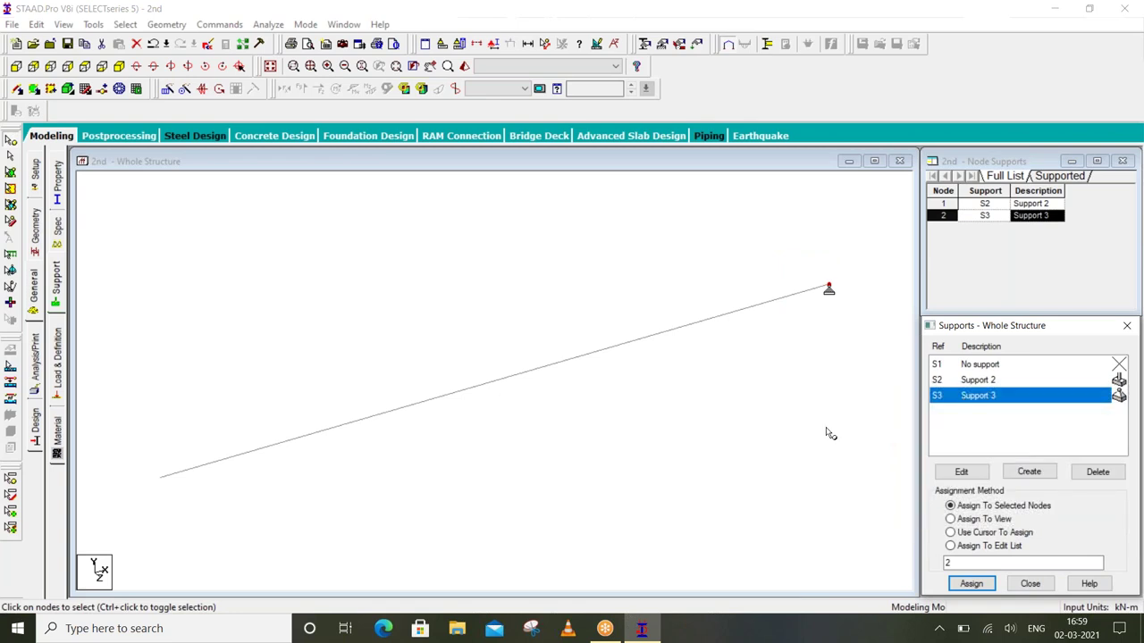
pyautogui.click(57, 363)
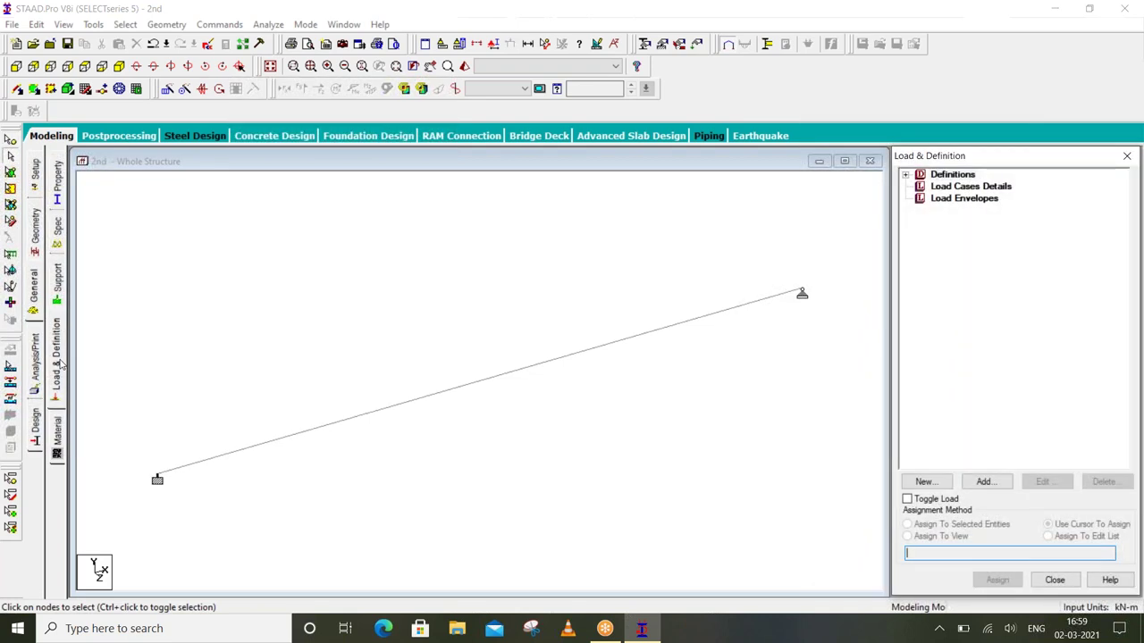
# Create primary load case 1 with Loading Type Dead and the title 'dl'
pyautogui.click(955, 189)
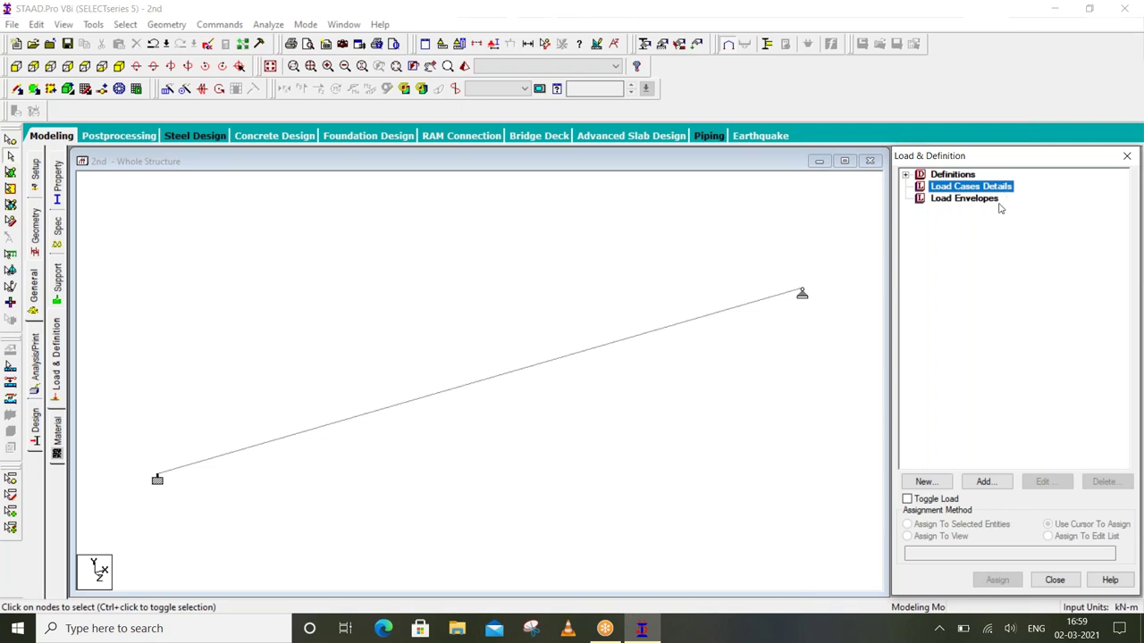
pyautogui.click(974, 478)
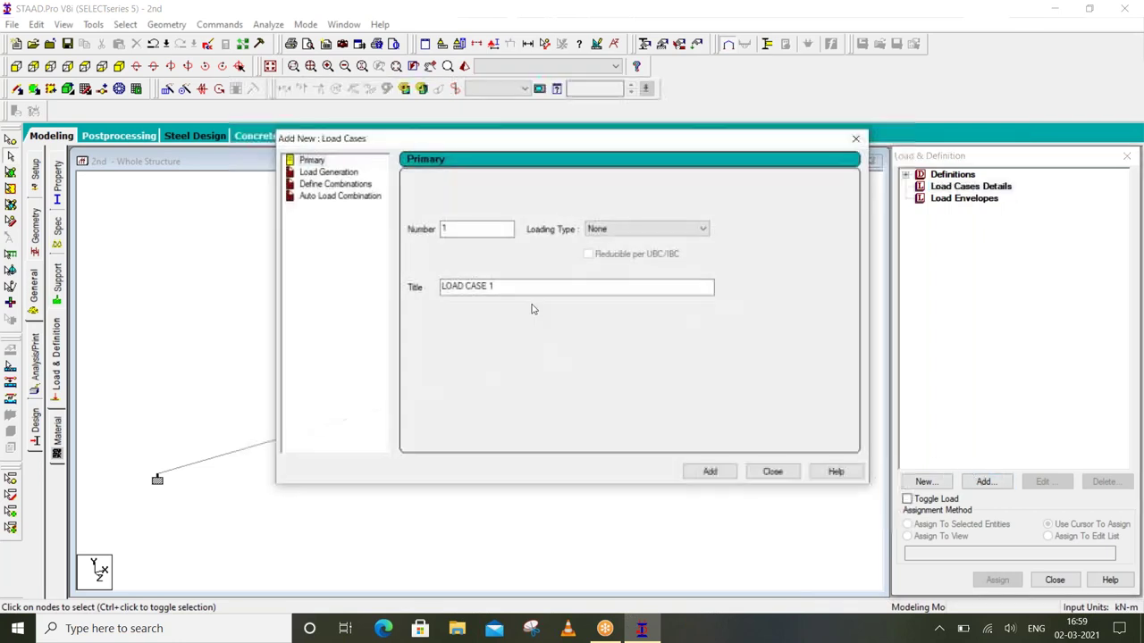
pyautogui.click(644, 231)
pyautogui.click(641, 242)
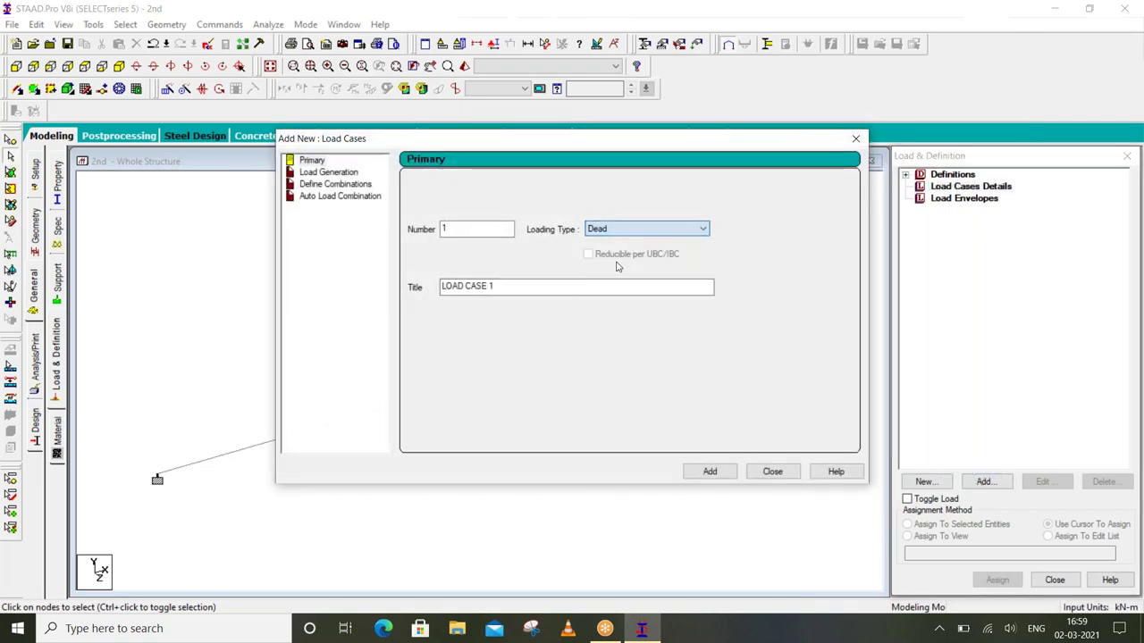
pyautogui.moveTo(528, 286); pyautogui.dragTo(238, 289)
pyautogui.write('dl')
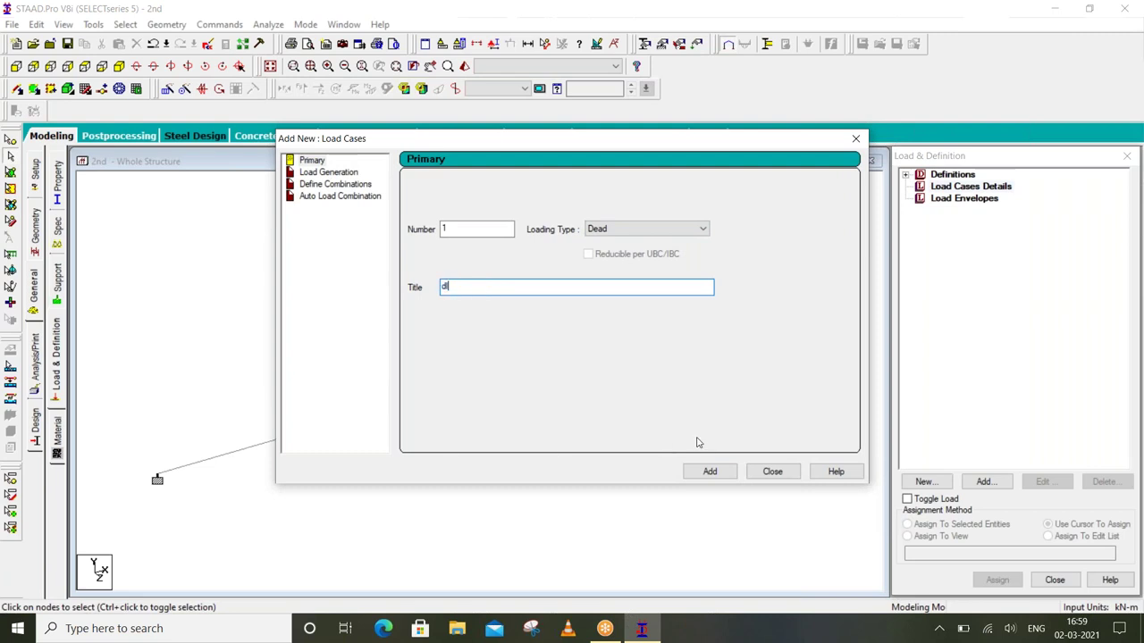
pyautogui.click(711, 471)
pyautogui.click(753, 471)
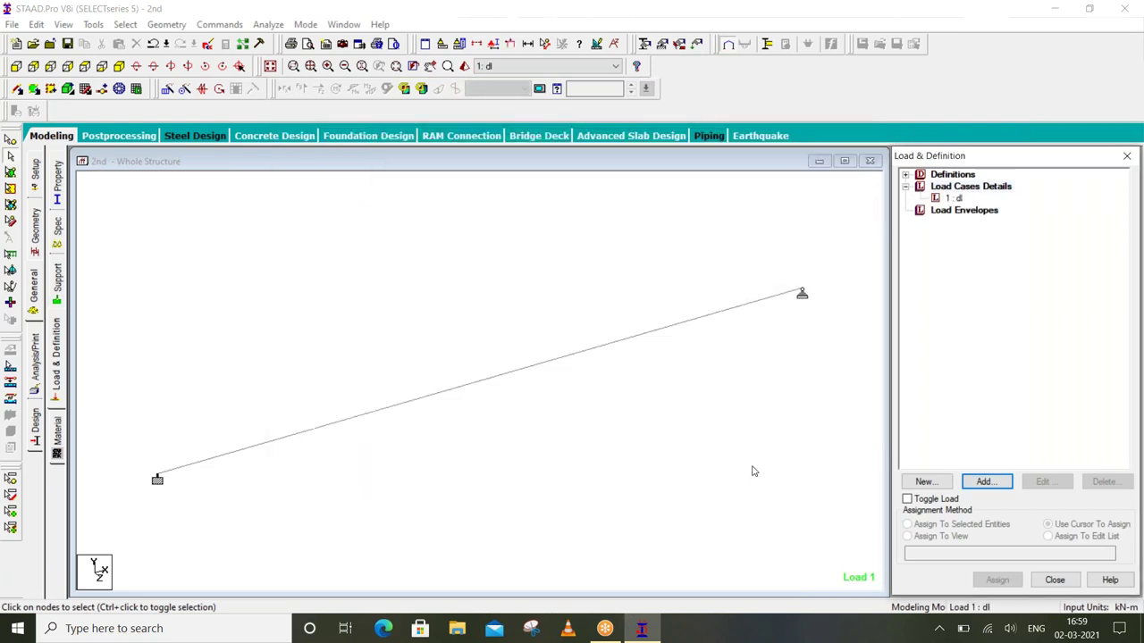
pyautogui.click(953, 199)
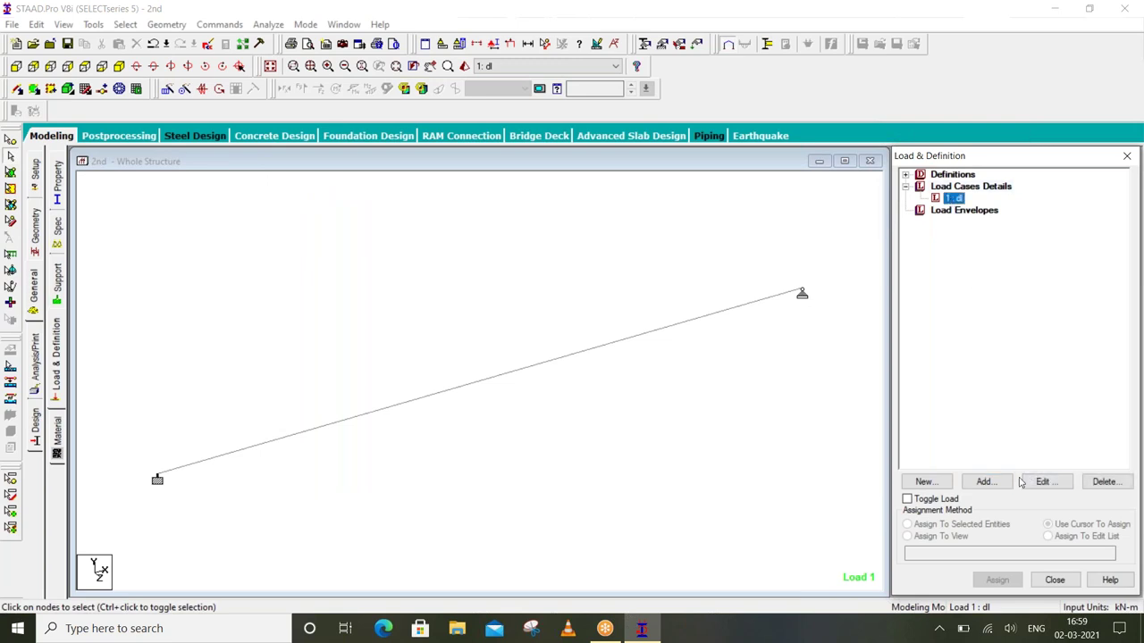
pyautogui.click(563, 320)
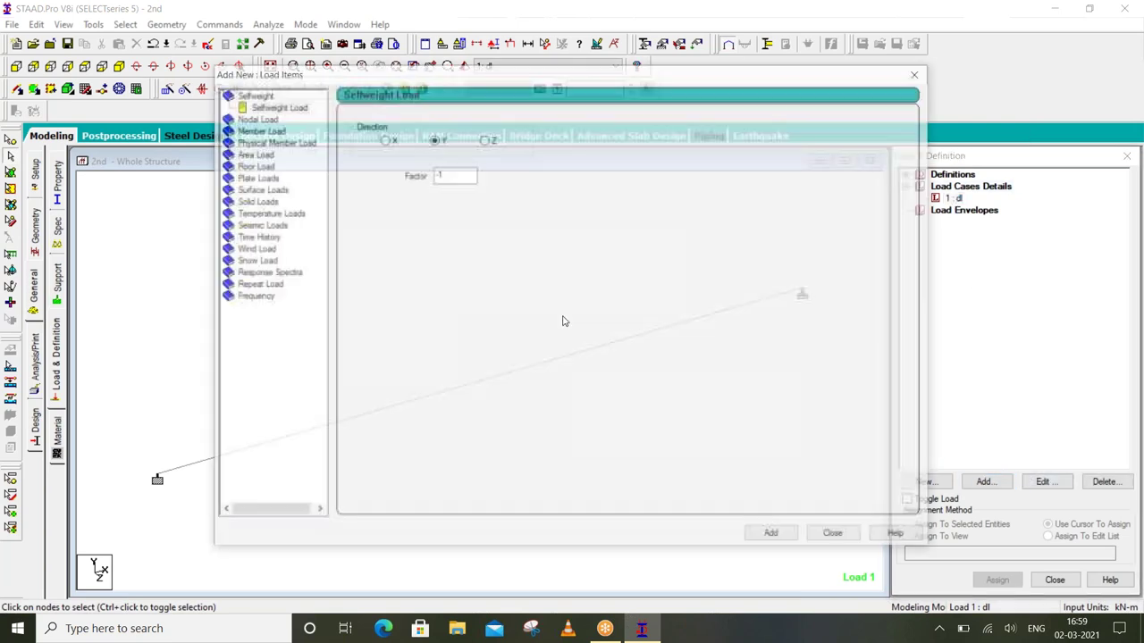
# Add a Selfweight load in Y with factor -1.5 to load case dl
pyautogui.click(252, 154)
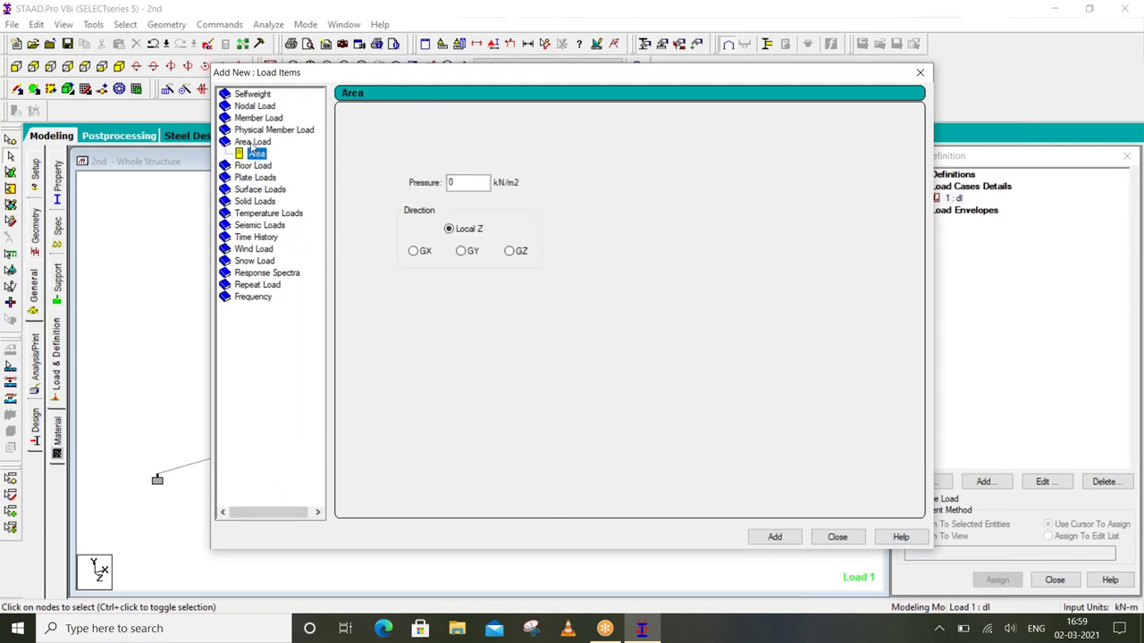
pyautogui.click(254, 95)
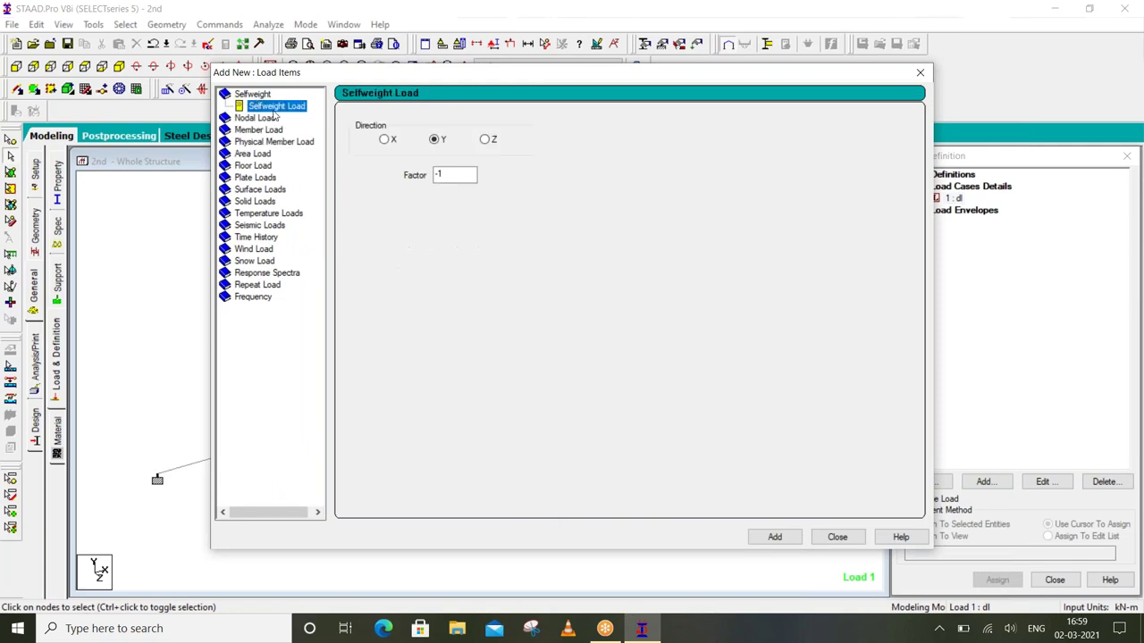
pyautogui.click(464, 175)
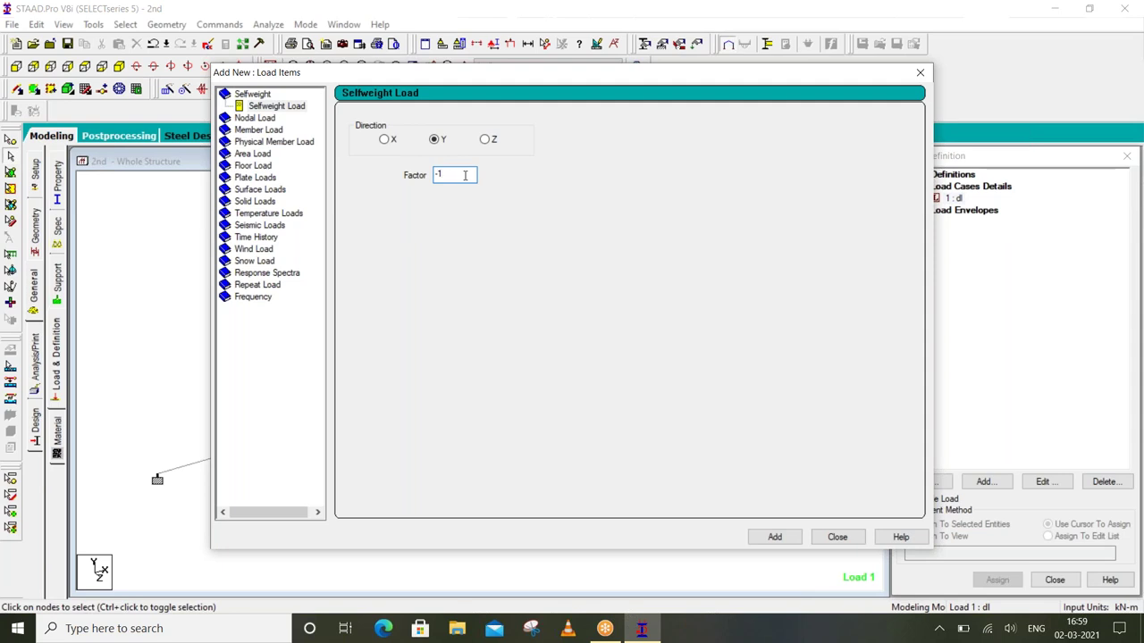
pyautogui.write('.5')
pyautogui.click(770, 537)
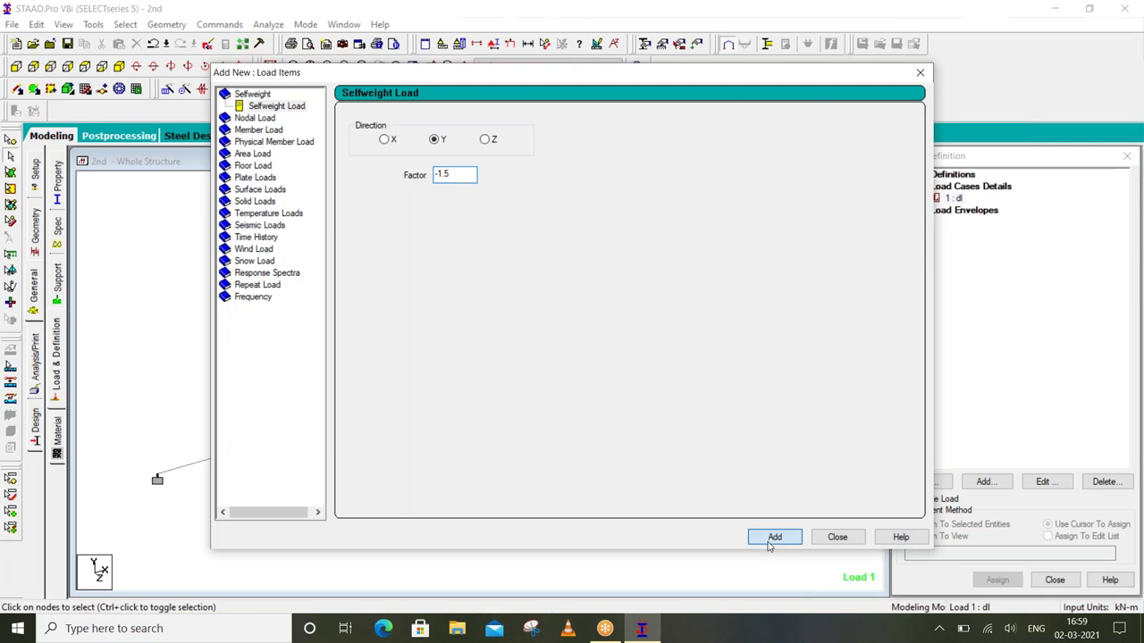
pyautogui.click(824, 540)
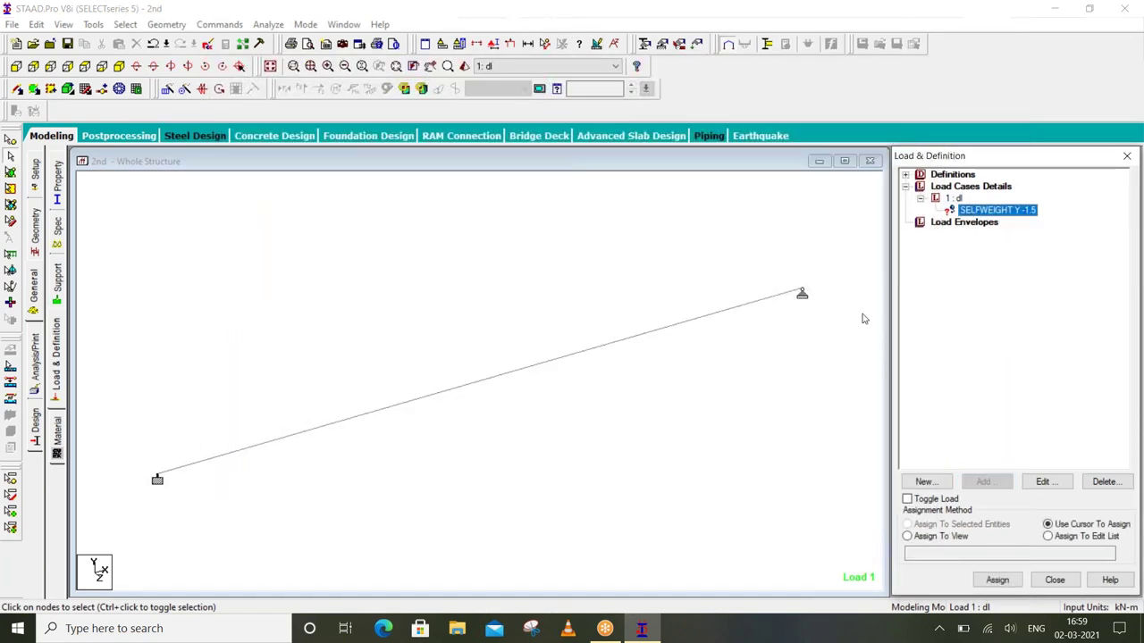
# Assign the SELFWEIGHT Y -1.5 load to the selected beam 1
pyautogui.moveTo(702, 236); pyautogui.dragTo(271, 542)
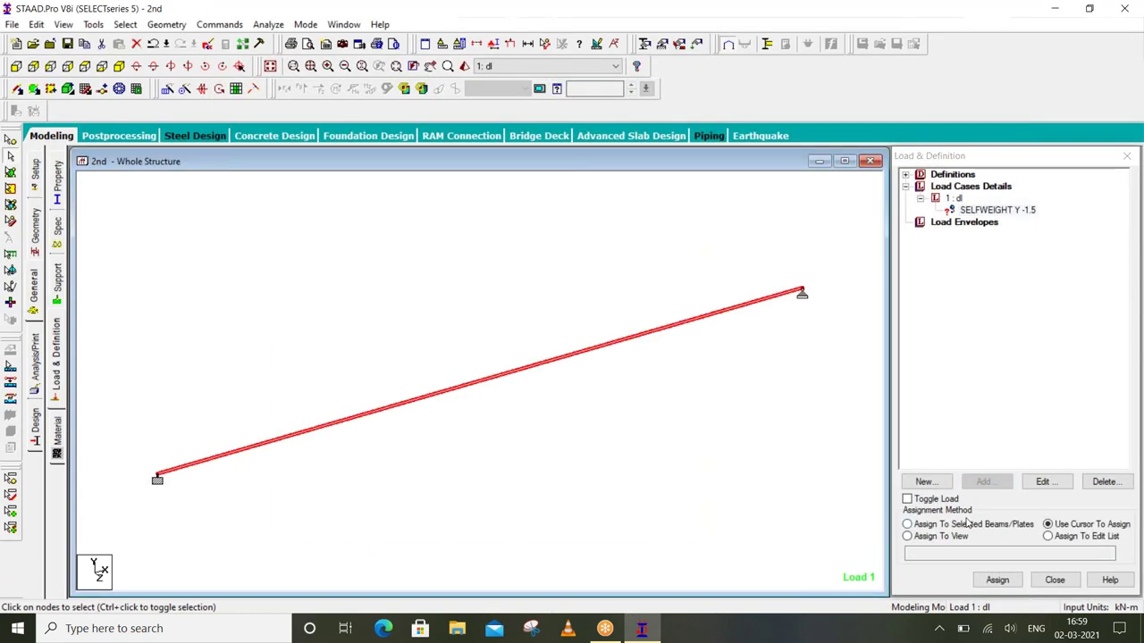
pyautogui.click(971, 527)
pyautogui.click(997, 580)
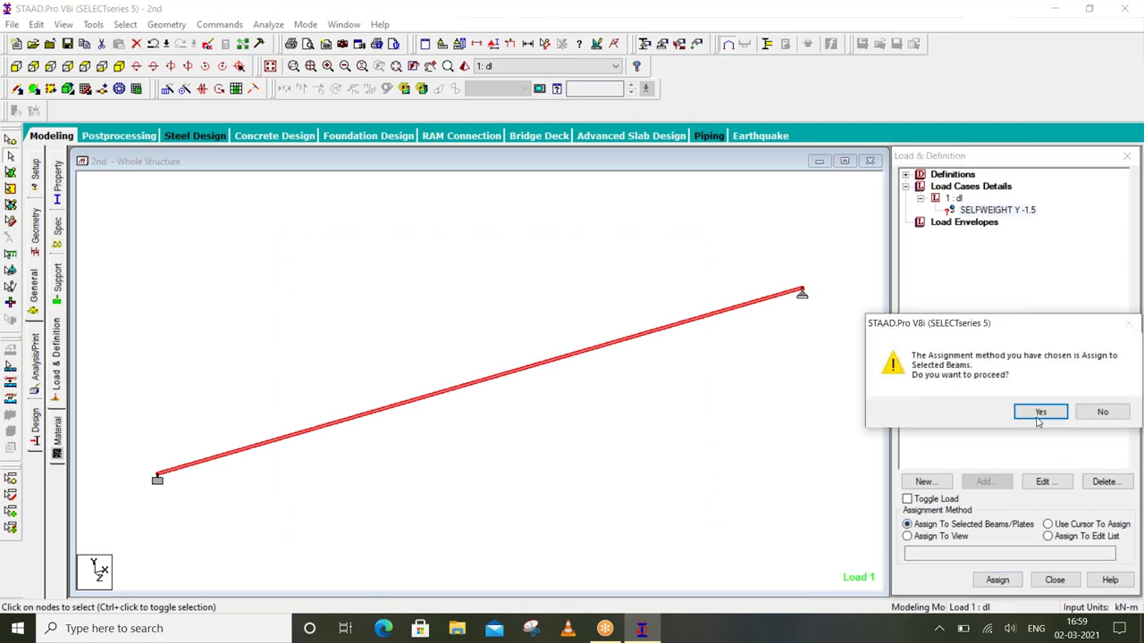
pyautogui.click(1038, 414)
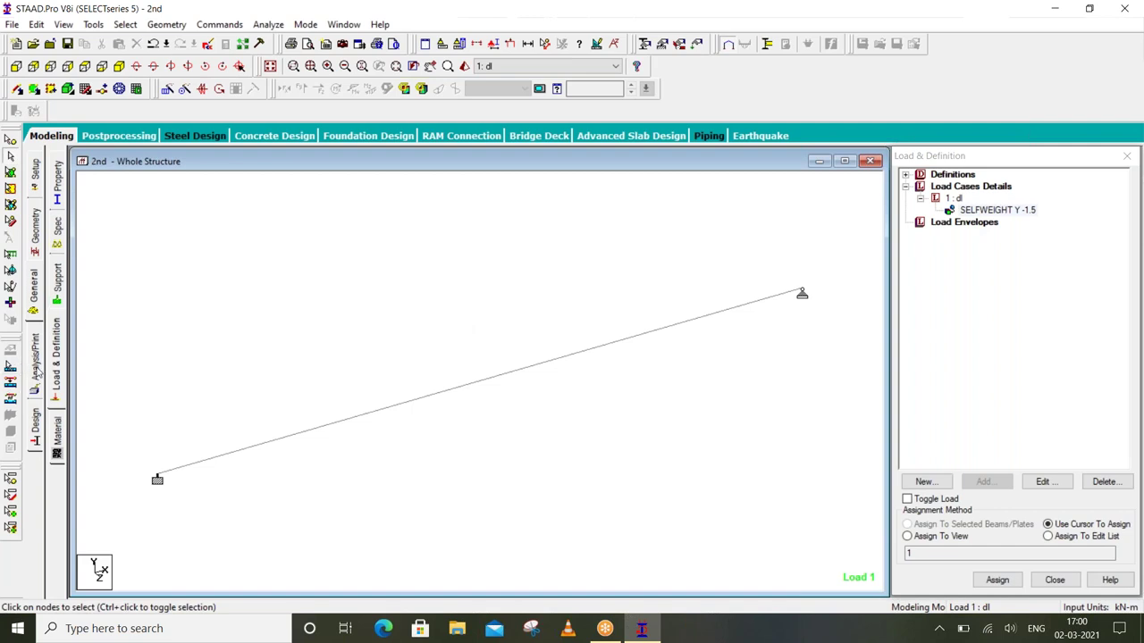
# Add a Perform Analysis command with the Print All option
pyautogui.click(36, 368)
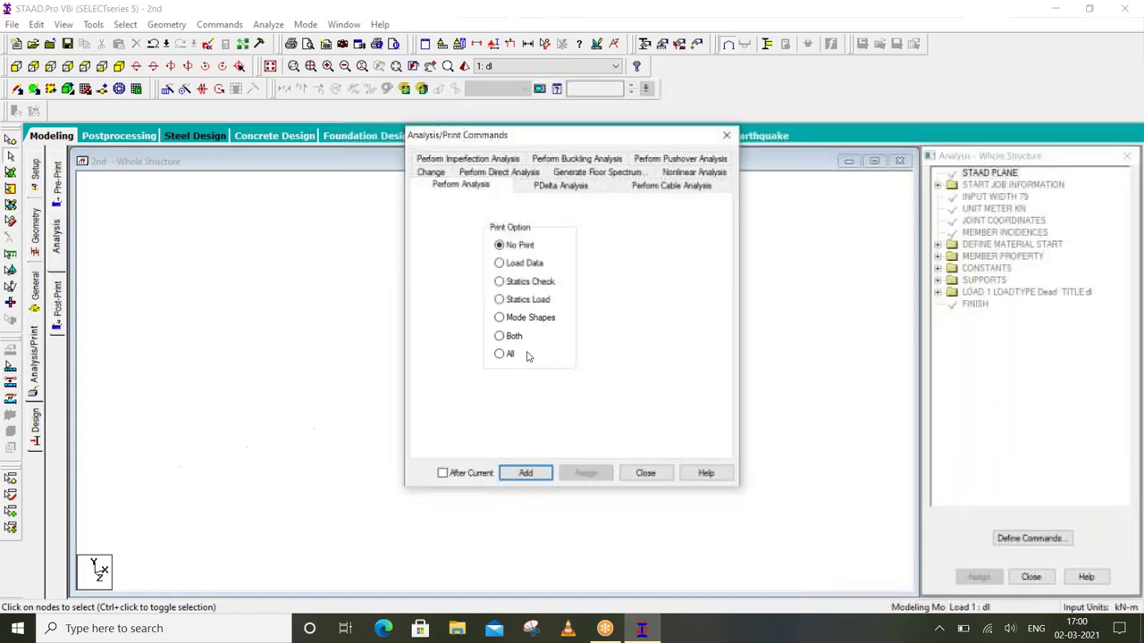
pyautogui.click(513, 356)
pyautogui.click(531, 473)
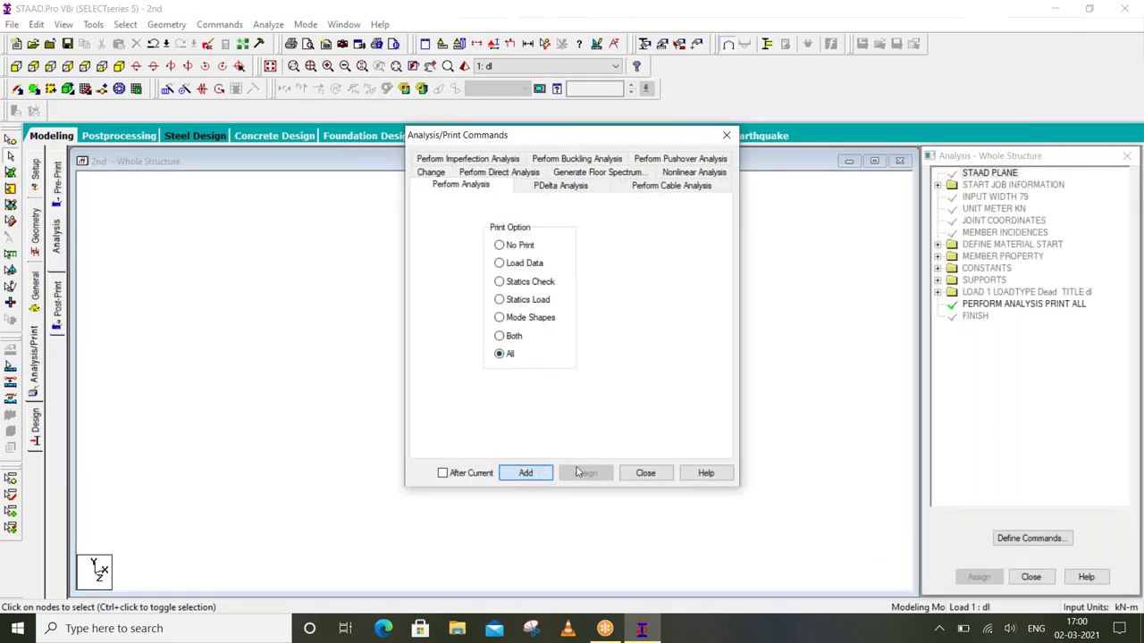
pyautogui.click(644, 472)
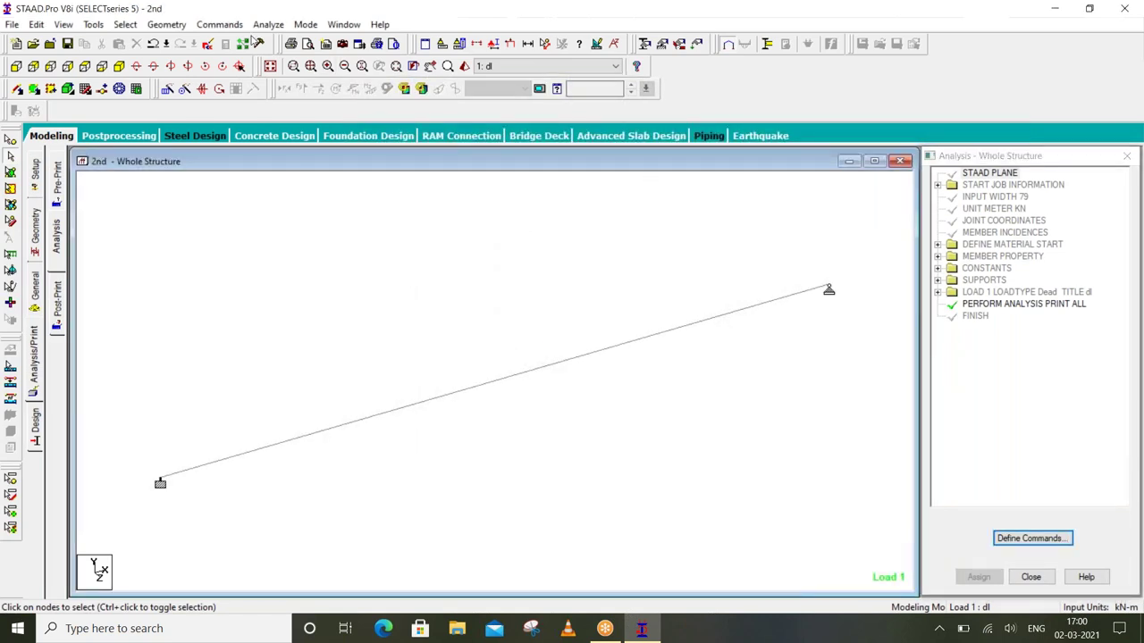
# Run the analysis, choosing to view the output file when it finishes
pyautogui.click(268, 24)
pyautogui.click(292, 42)
pyautogui.click(480, 334)
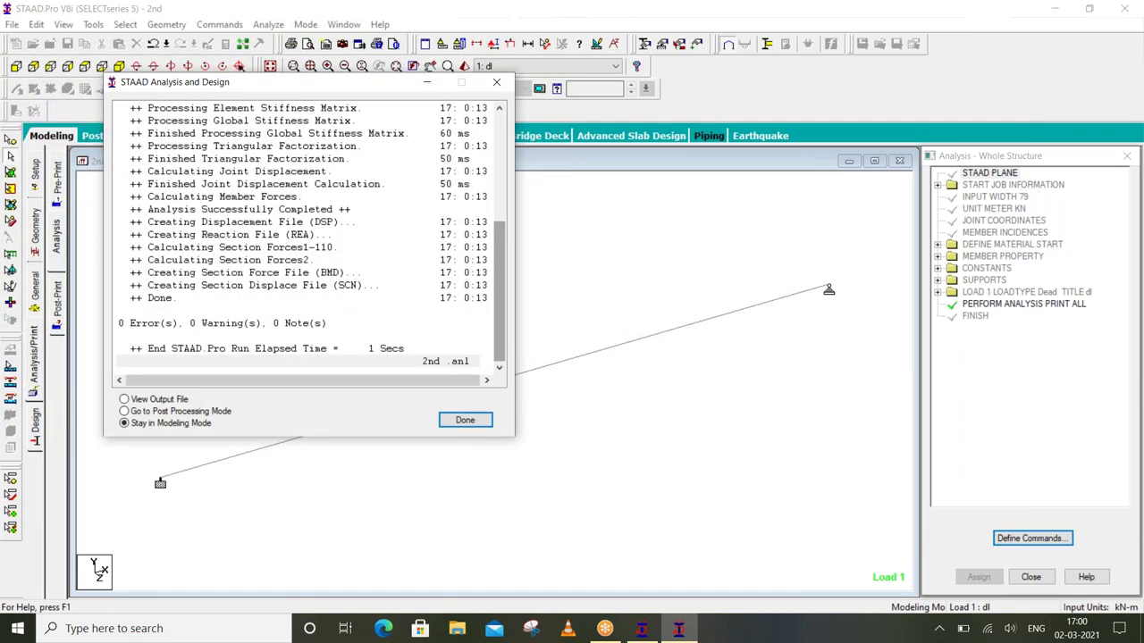
pyautogui.click(156, 399)
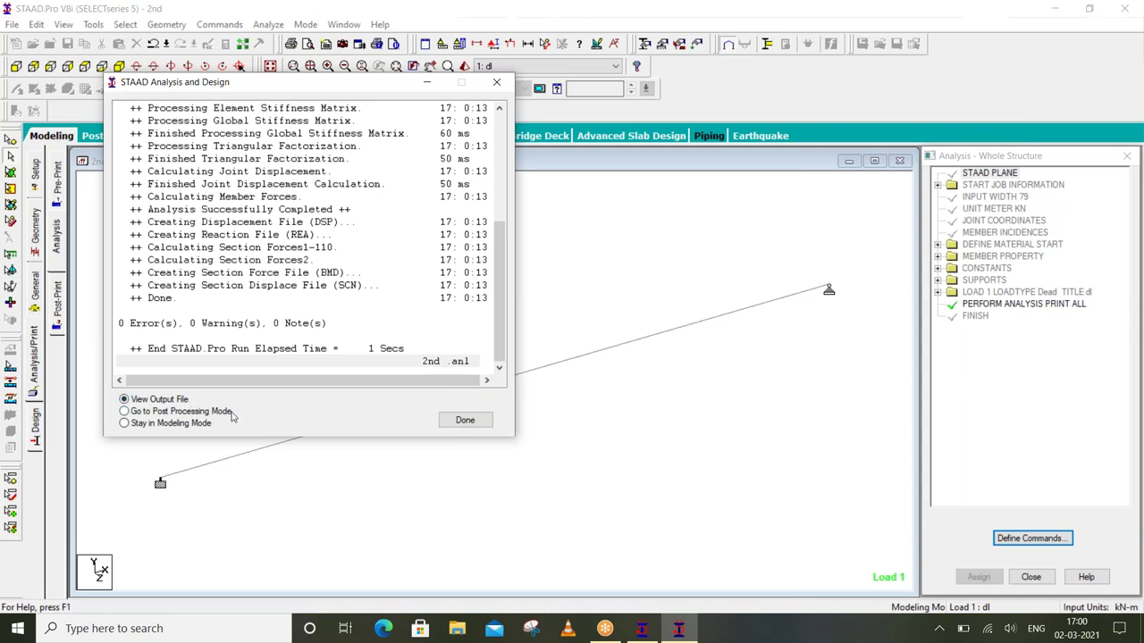
# Open the analysis output and check the joint and support counts under Problem Statistics
pyautogui.click(465, 420)
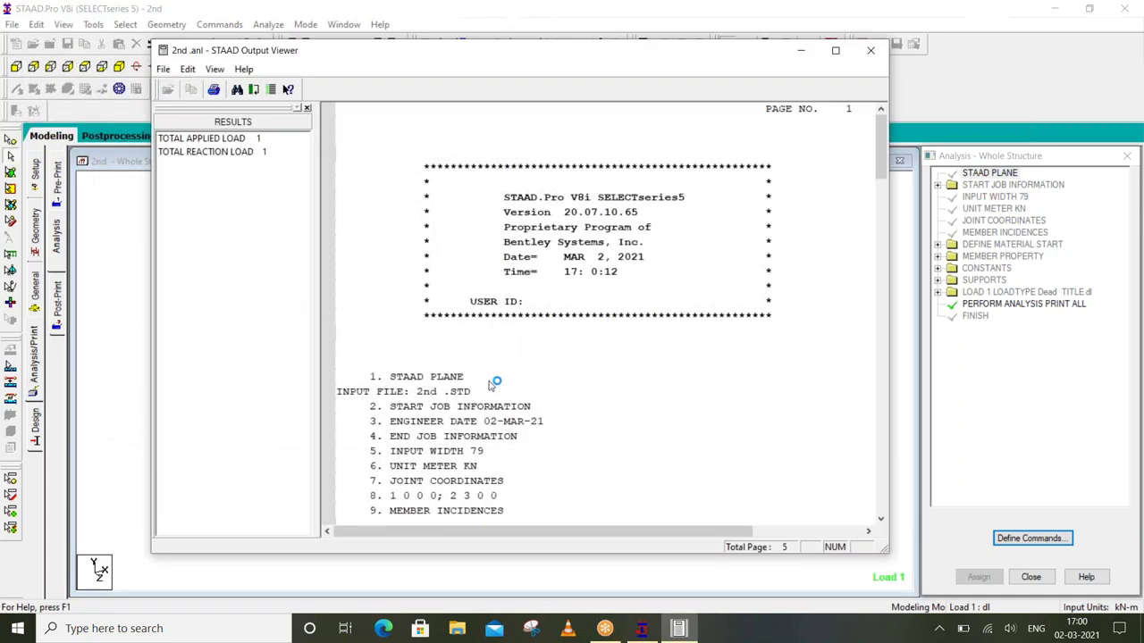
pyautogui.scroll(-6, 453, 329)
pyautogui.scroll(-5, 451, 328)
pyautogui.scroll(-4, 460, 331)
pyautogui.scroll(-2, 458, 235)
pyautogui.click(455, 216)
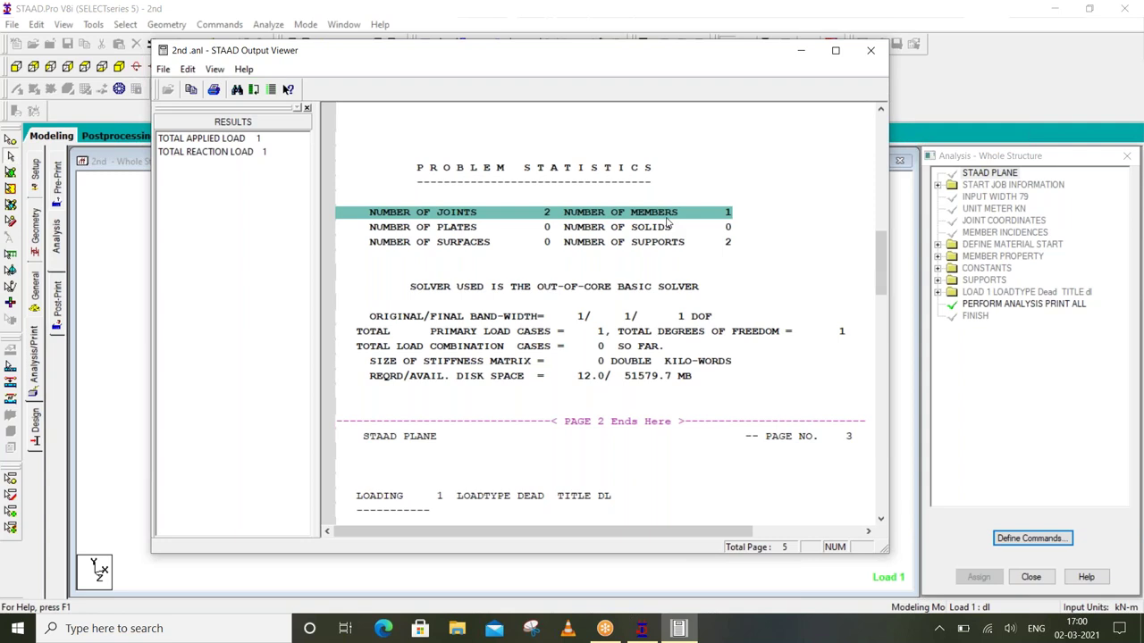
pyautogui.click(647, 249)
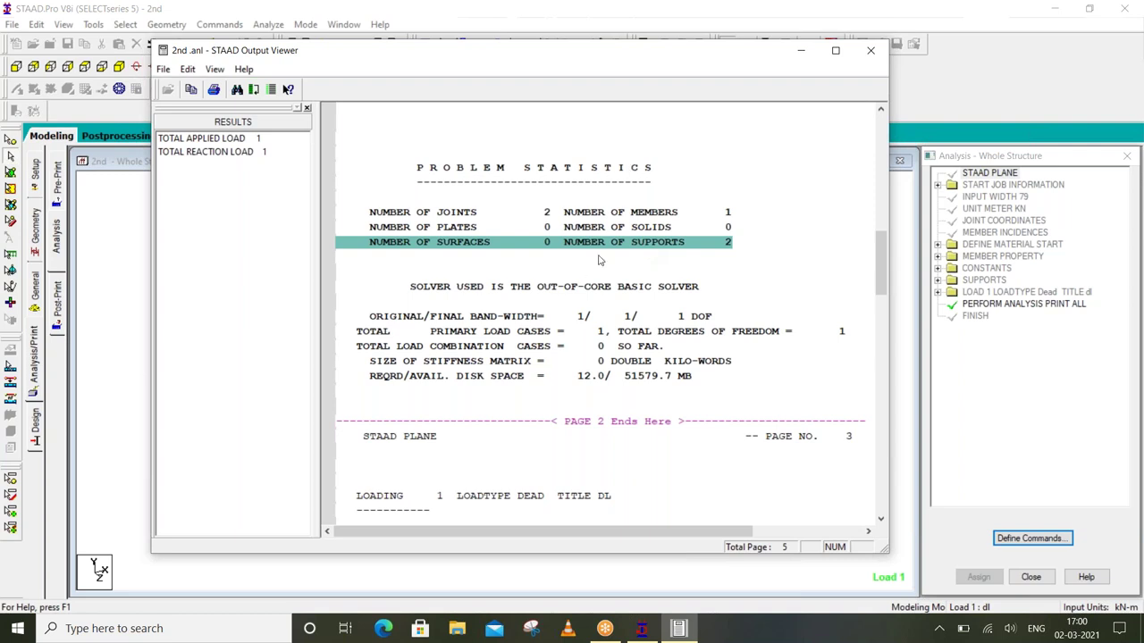
# Check the selfweight load line and the structure's actual weight of 4.877 kN
pyautogui.scroll(-2, 599, 260)
pyautogui.scroll(-1, 599, 260)
pyautogui.click(525, 409)
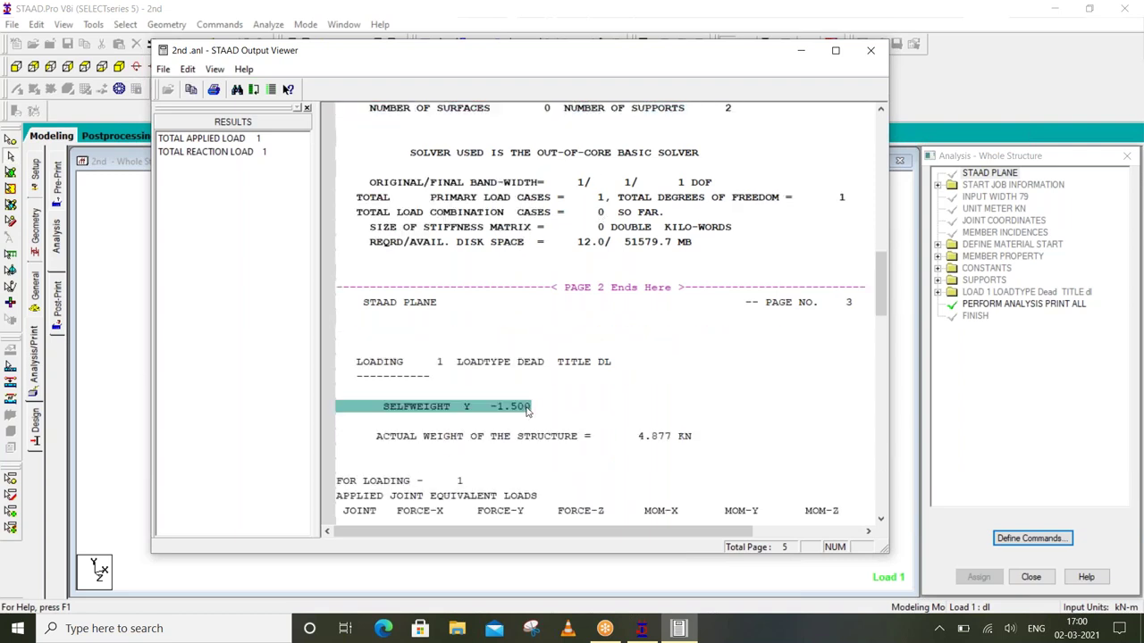
pyautogui.click(638, 441)
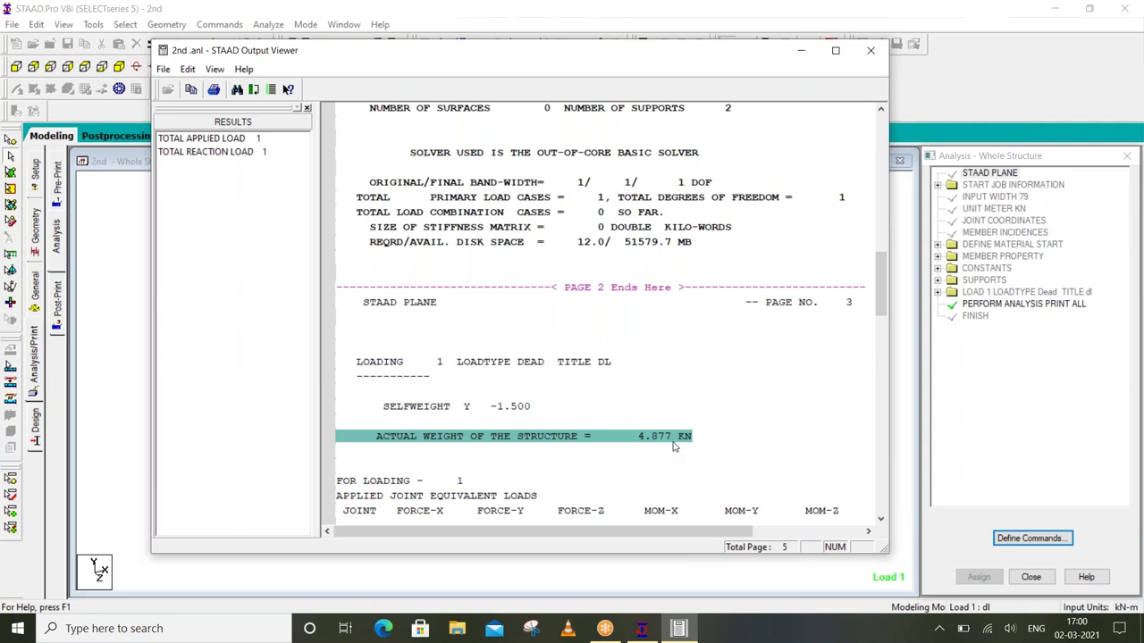
pyautogui.click(848, 31)
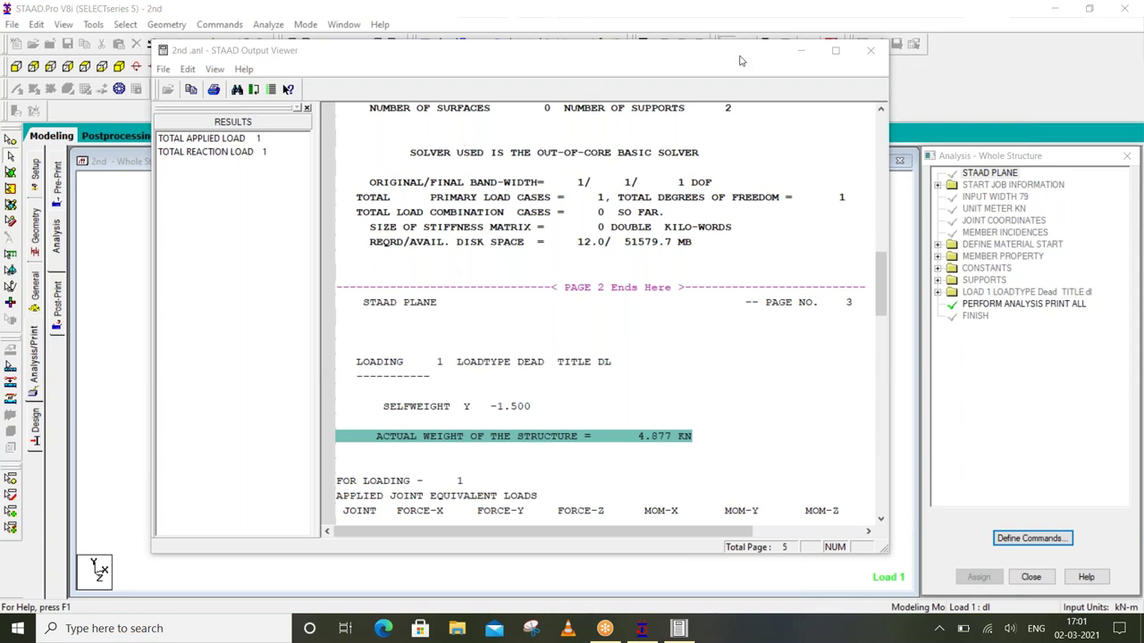
pyautogui.moveTo(742, 54); pyautogui.dragTo(584, 59)
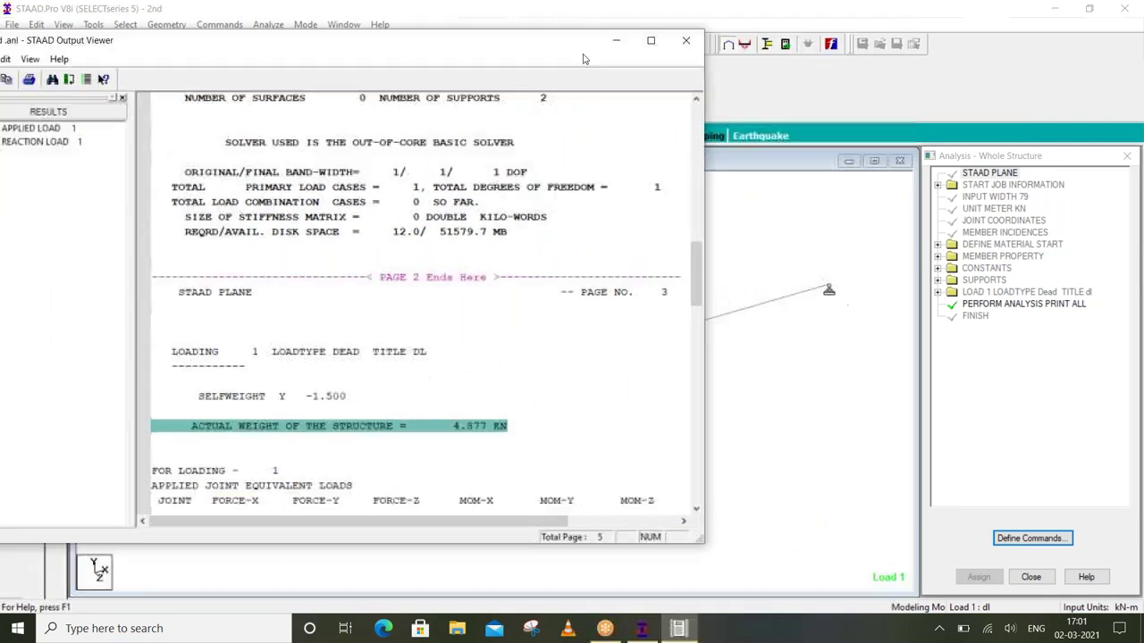
# Close the STAAD Output Viewer and dismiss the Analyze menu without rerunning
pyautogui.click(686, 40)
pyautogui.click(270, 25)
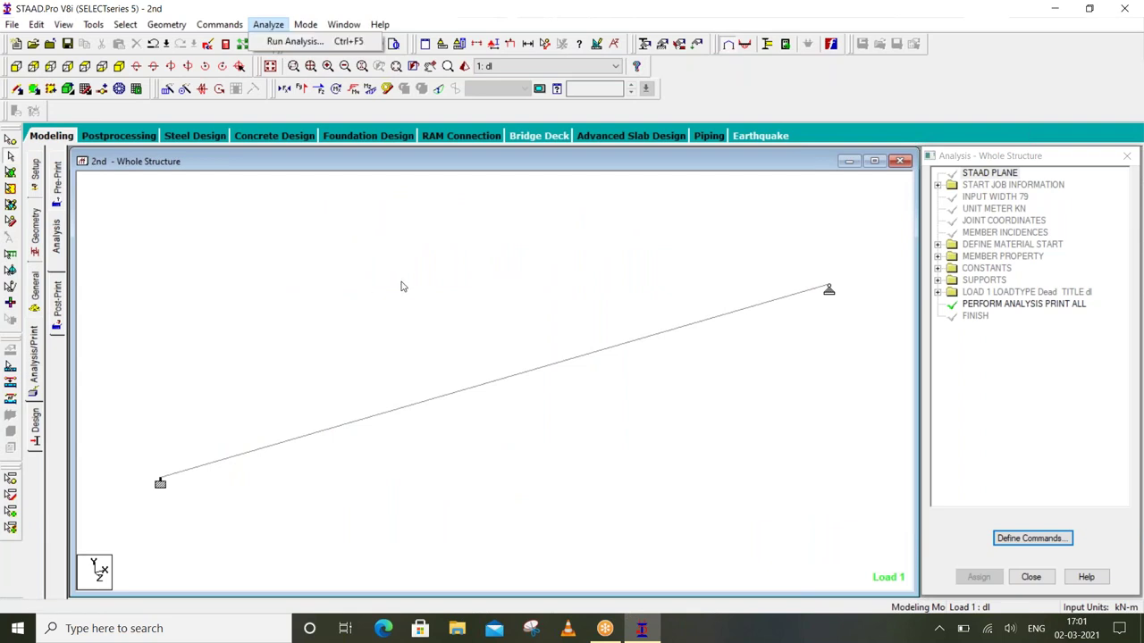
pyautogui.click(405, 310)
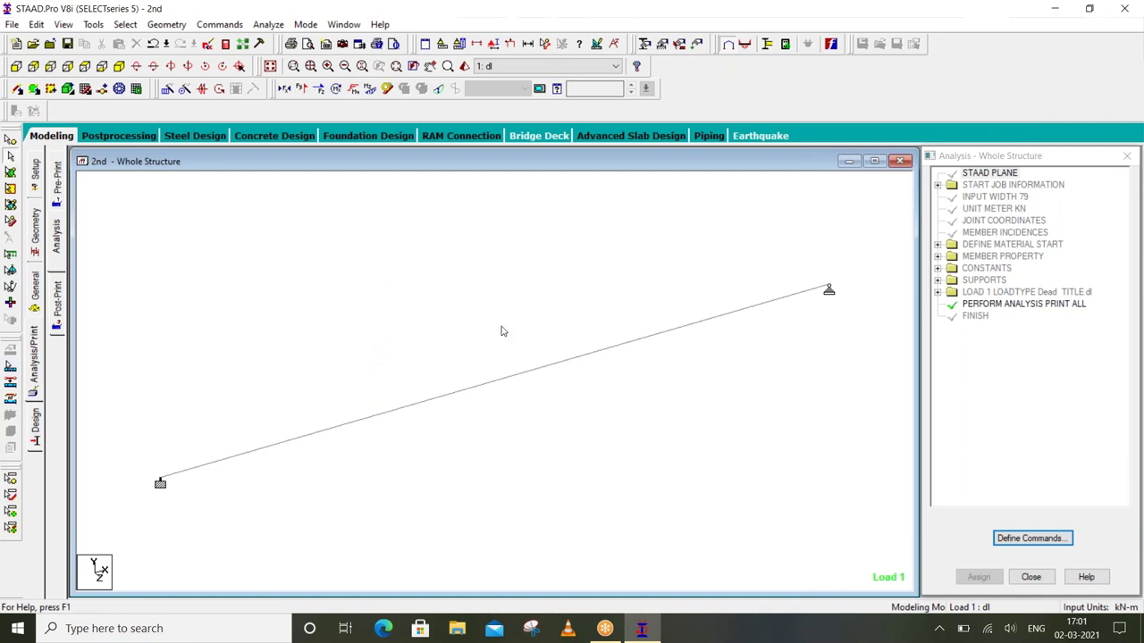
# Show Postprocessing results for load 1 dl with the deflected beam maximized in the view
pyautogui.click(115, 138)
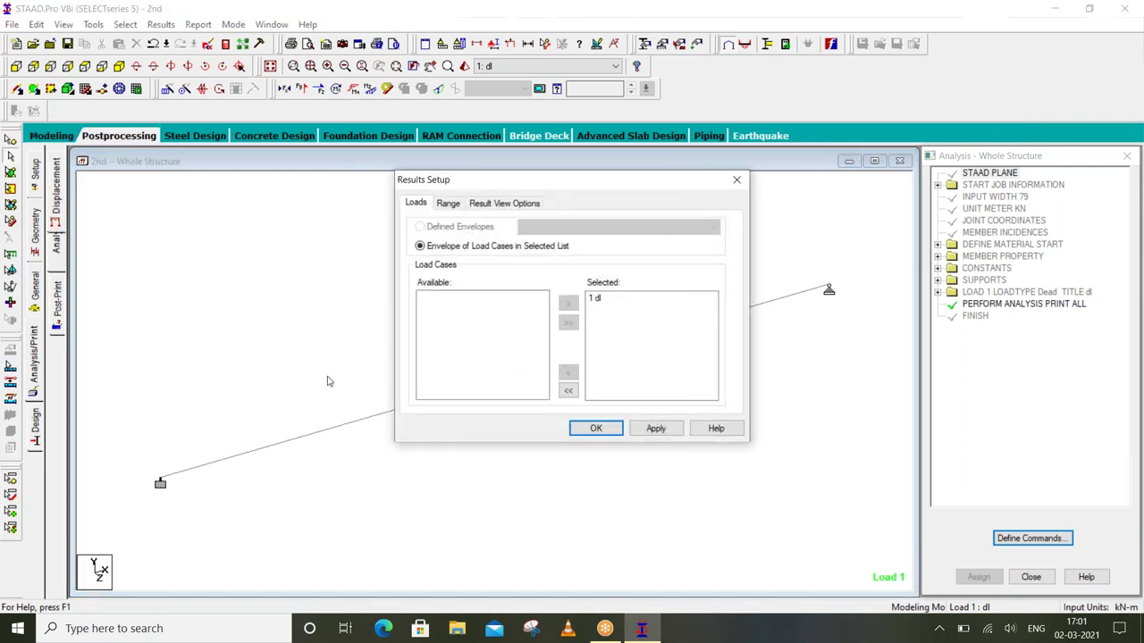
pyautogui.click(595, 428)
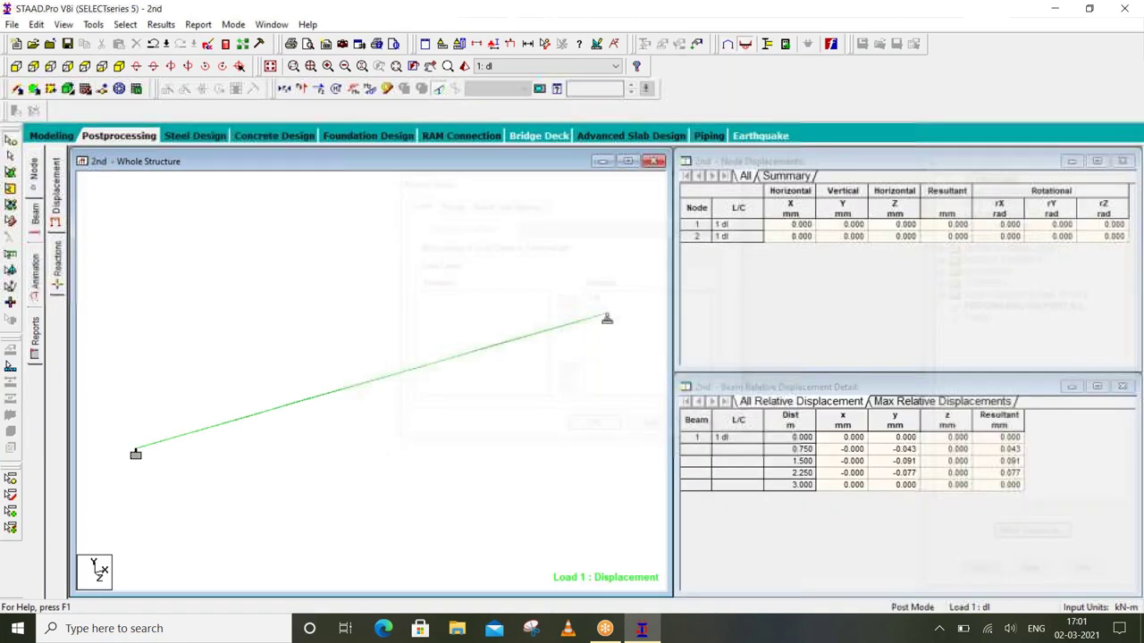
pyautogui.click(628, 161)
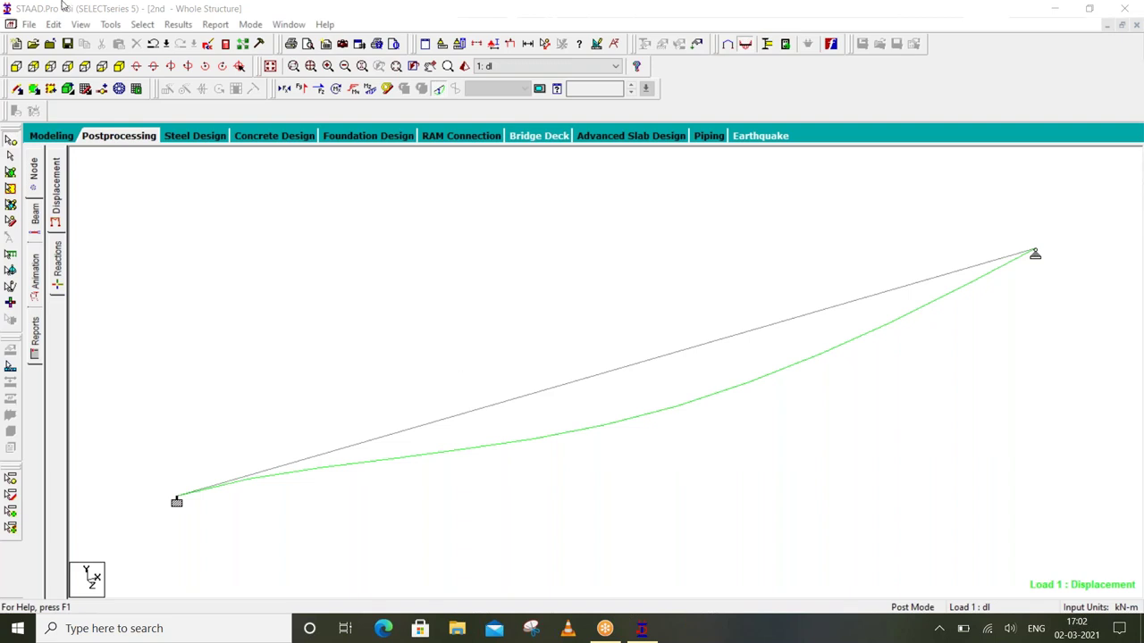
pyautogui.click(215, 24)
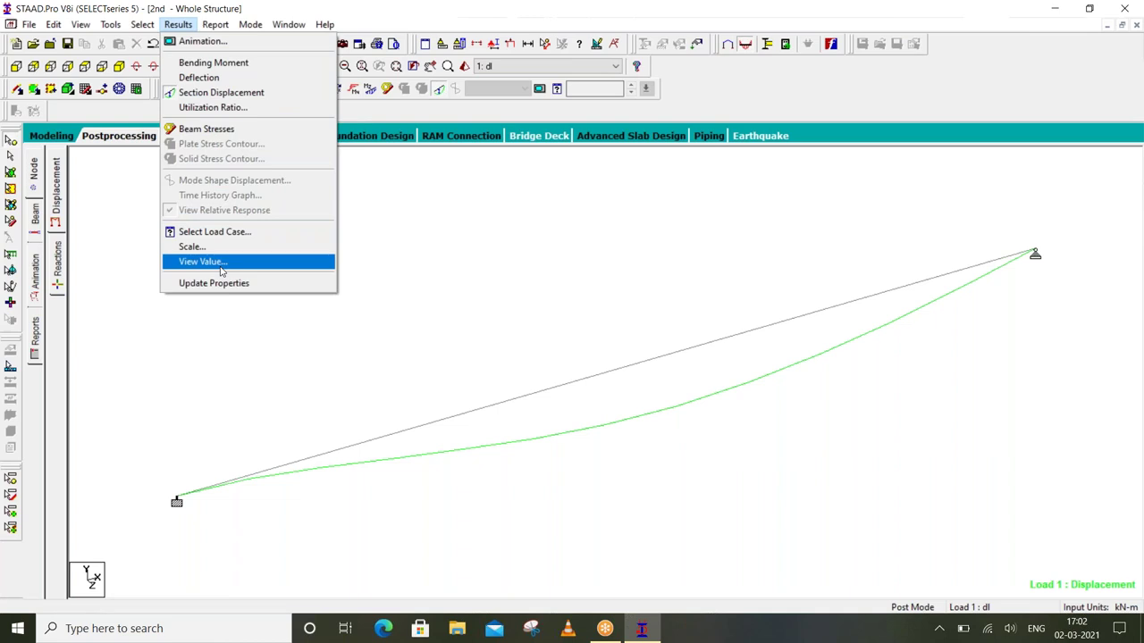
# Annotate the beam with its Max Resultant displacement of 0.095 mm, then return to Modeling
pyautogui.click(221, 265)
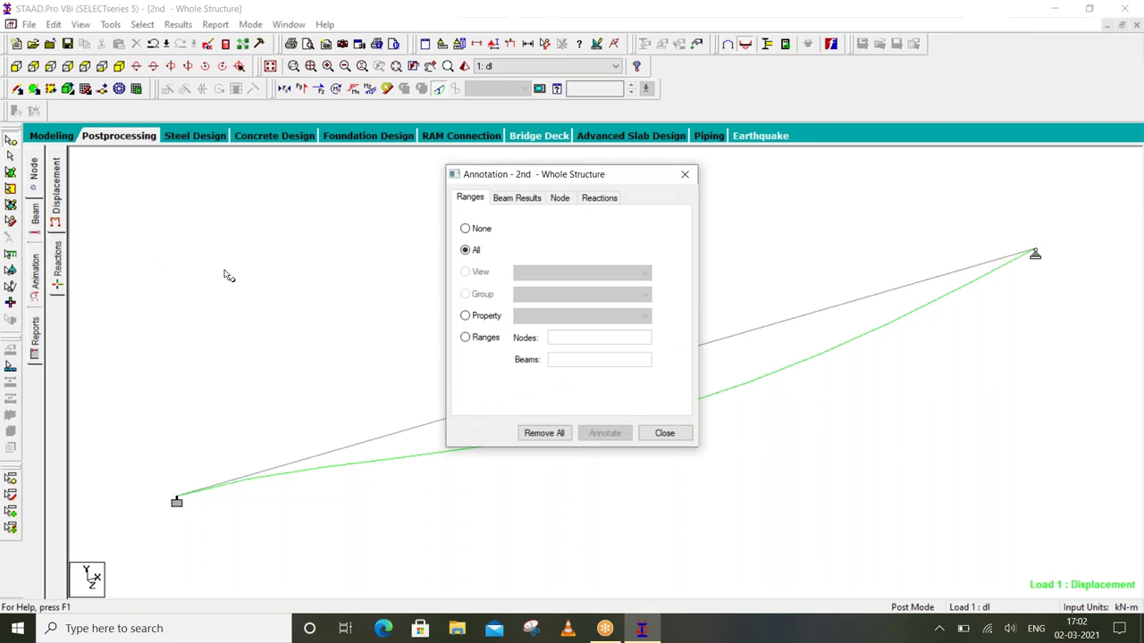
pyautogui.click(516, 201)
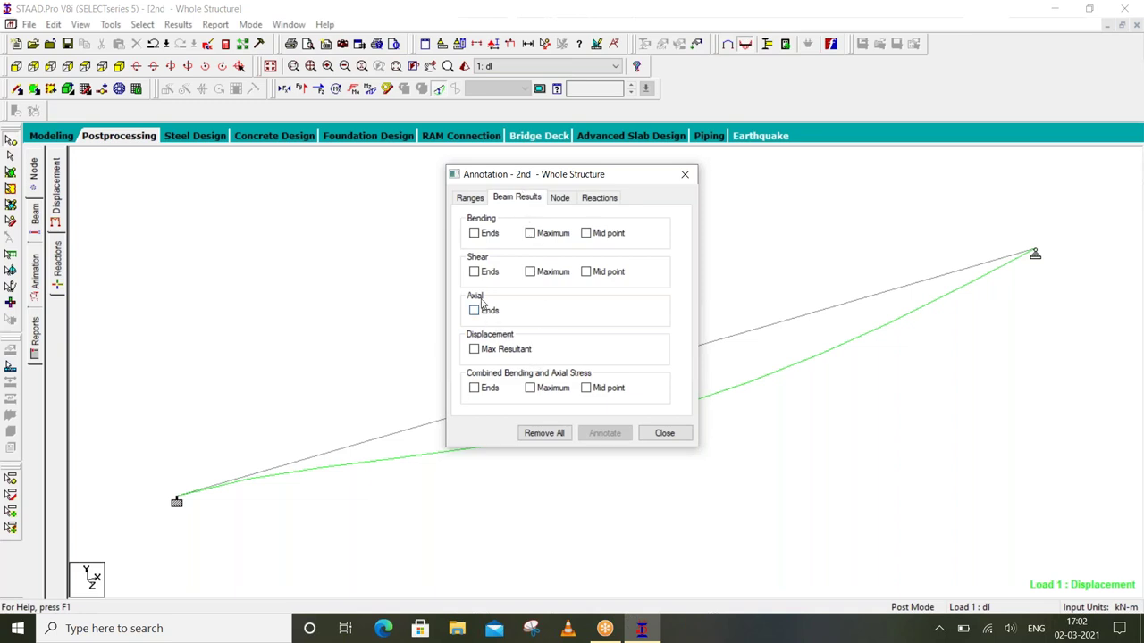
pyautogui.click(474, 349)
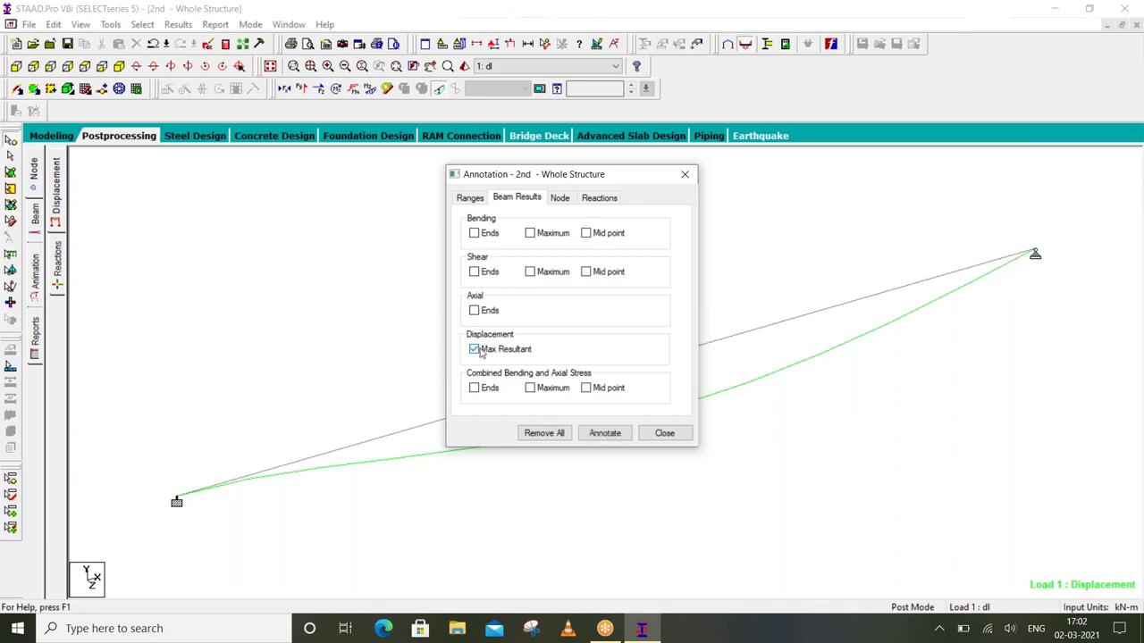
pyautogui.click(594, 435)
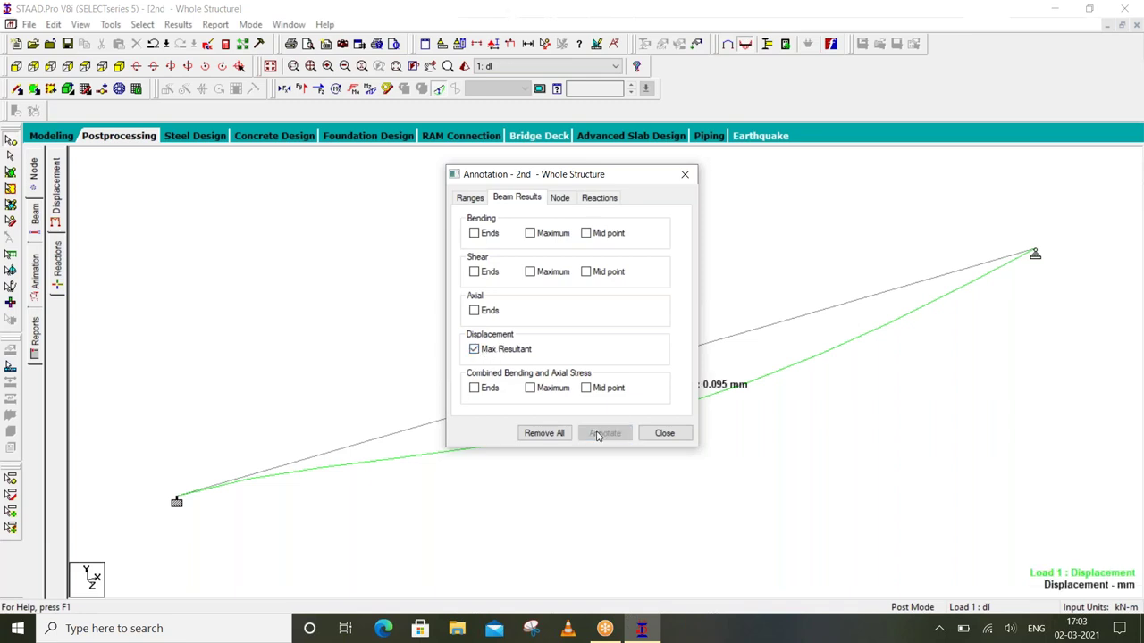
pyautogui.click(658, 435)
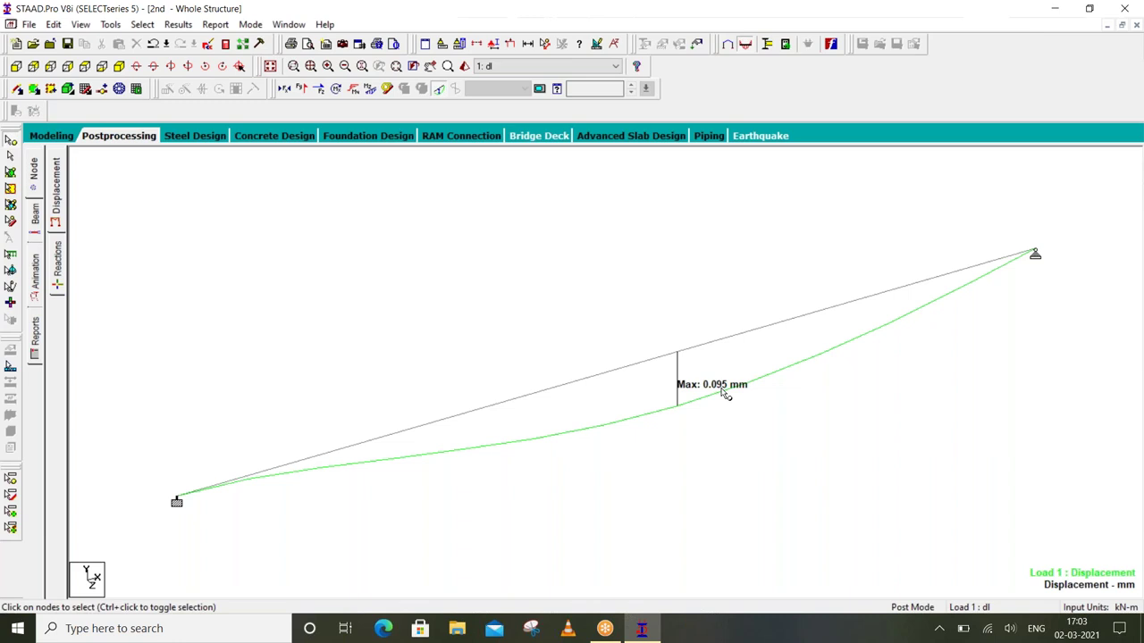
pyautogui.click(59, 139)
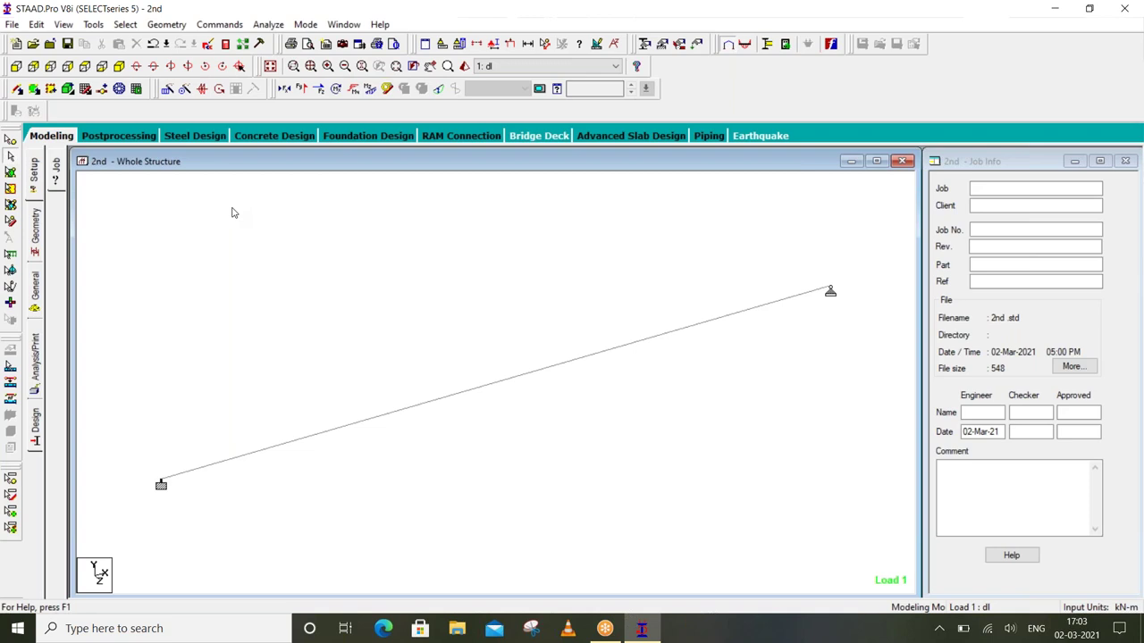
pyautogui.click(832, 42)
pyautogui.click(662, 241)
pyautogui.click(14, 25)
pyautogui.moveTo(219, 24)
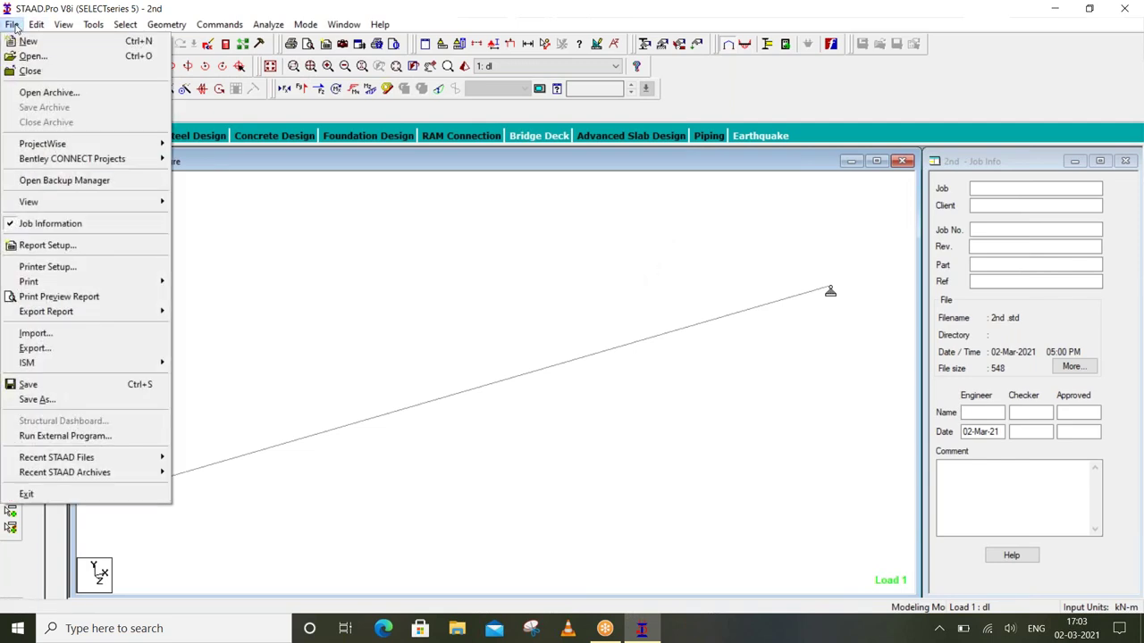
pyautogui.click(435, 270)
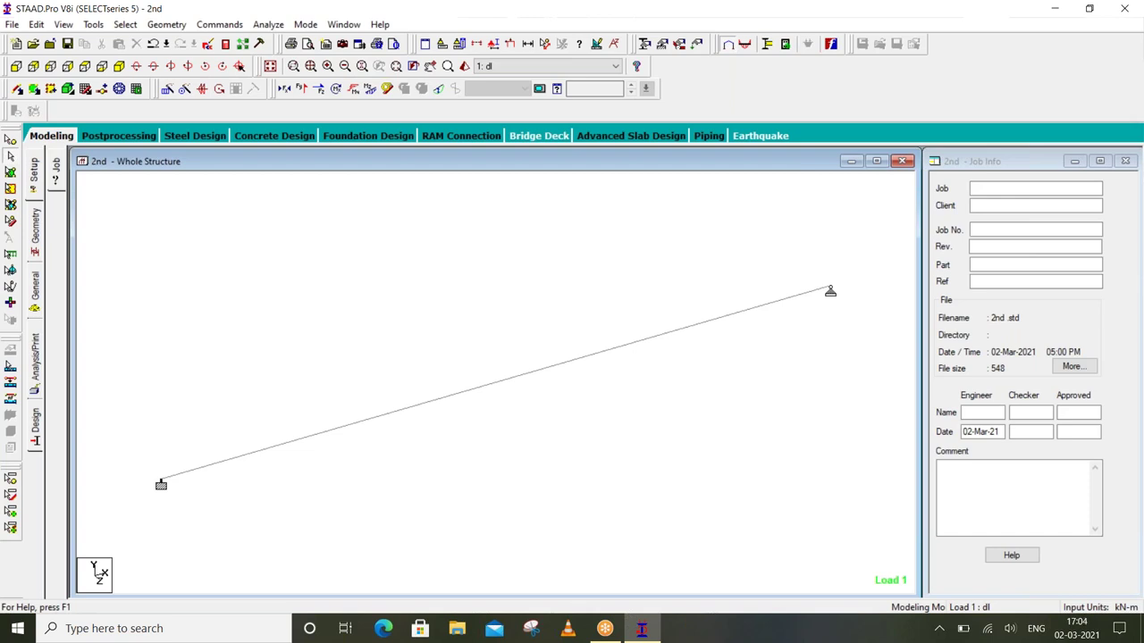
# Return to Postprocessing and look at the View Value beam results without changes
pyautogui.click(123, 135)
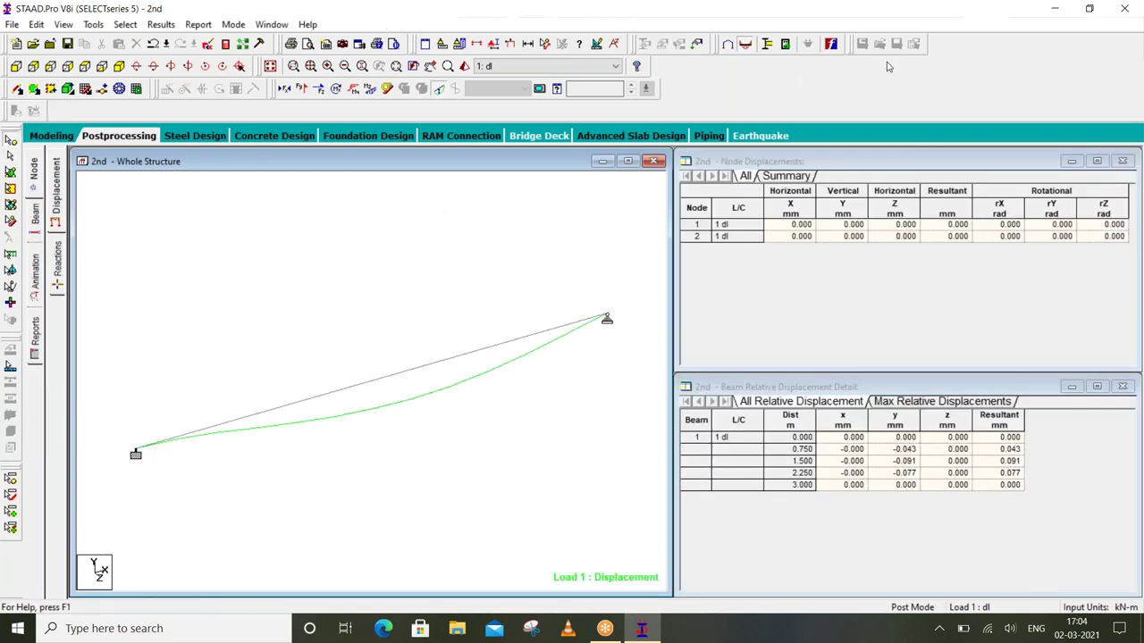
pyautogui.click(161, 24)
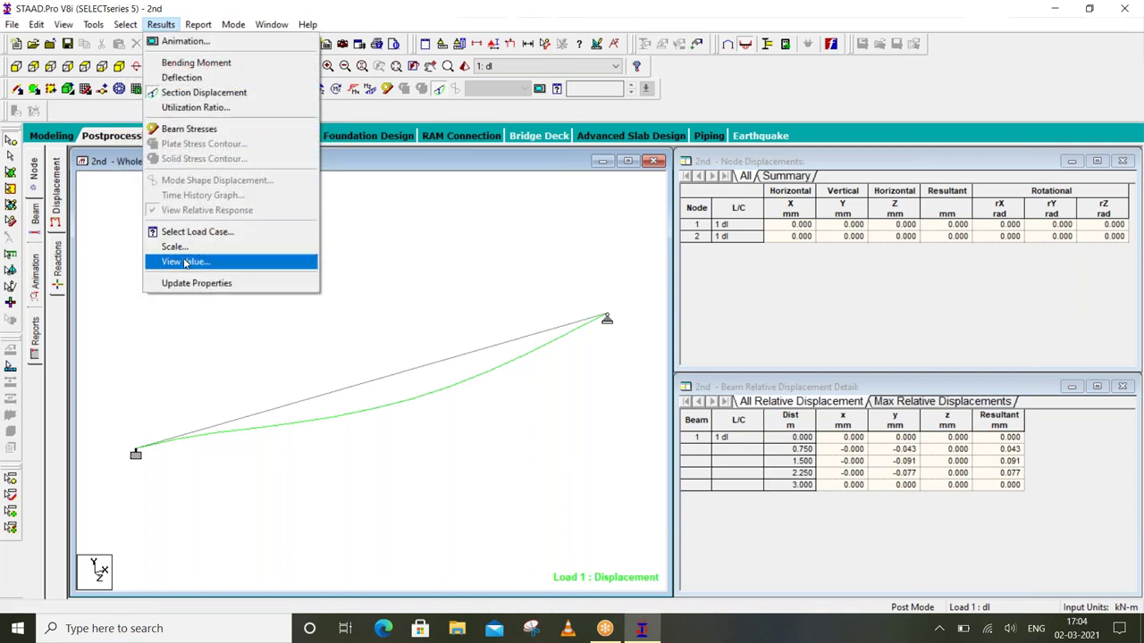
pyautogui.click(185, 262)
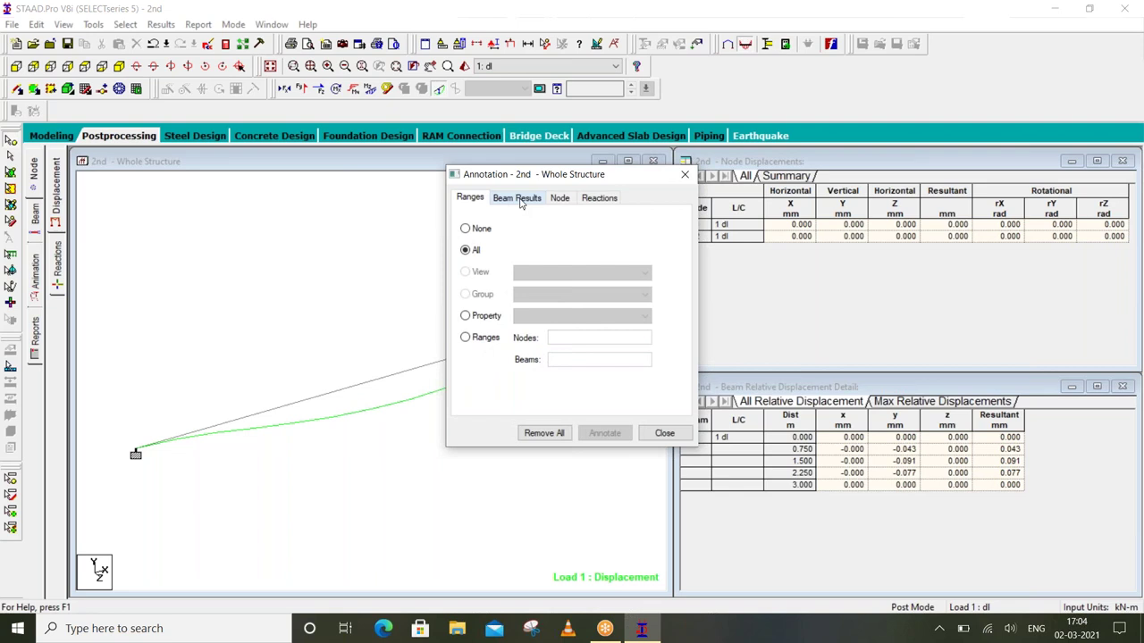
pyautogui.click(521, 200)
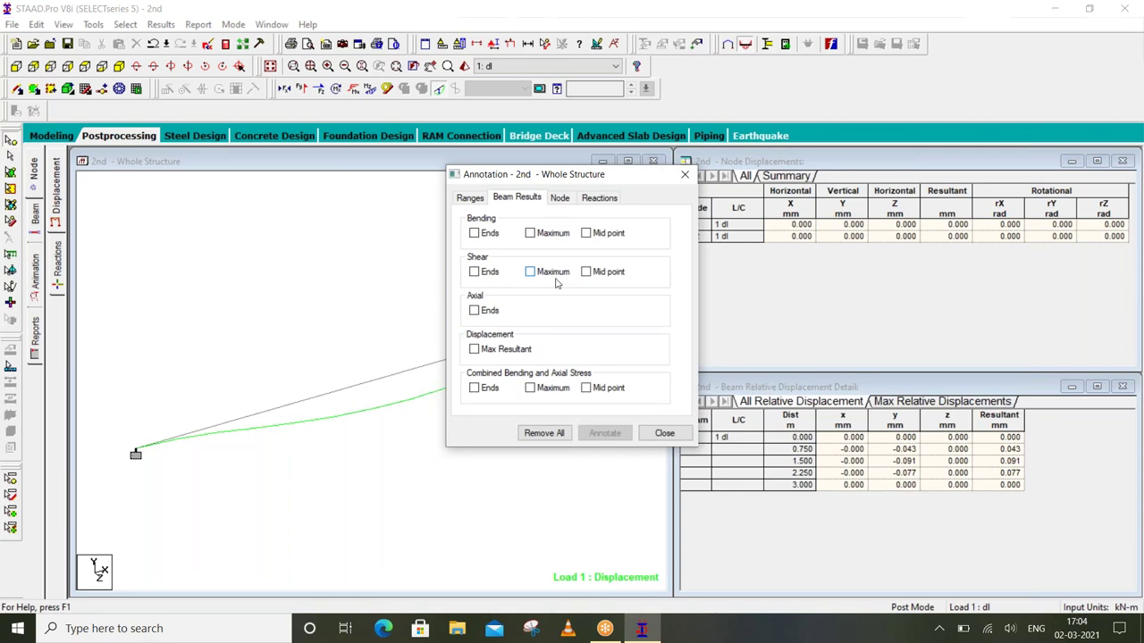
pyautogui.click(684, 174)
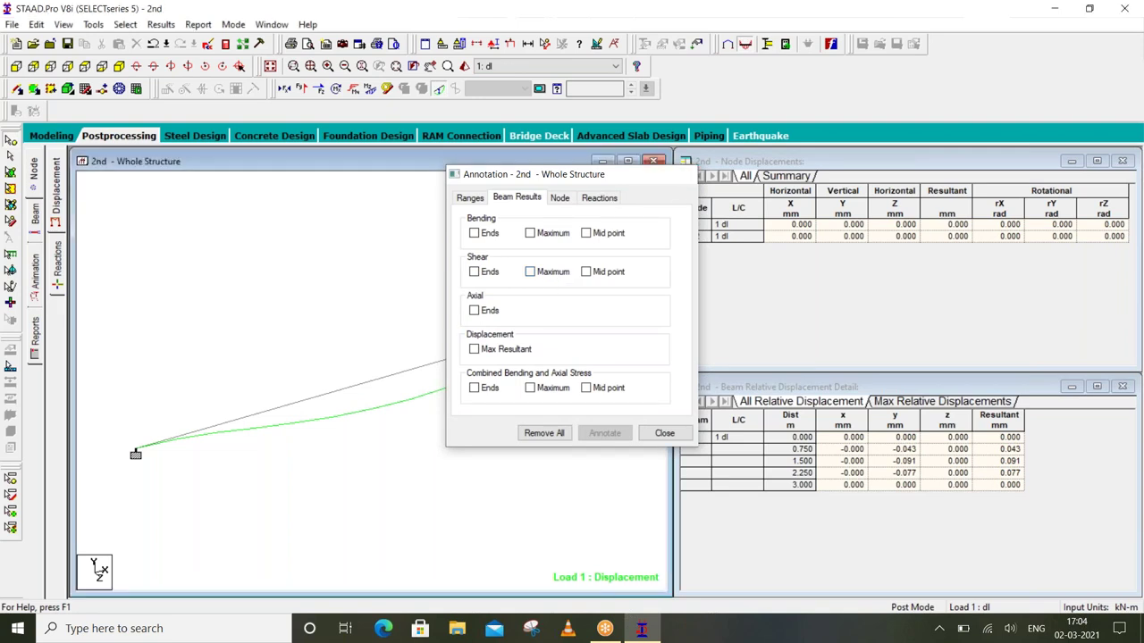
# Display the Shear Y force diagram for Load 1 together with the deflected shape
pyautogui.click(302, 90)
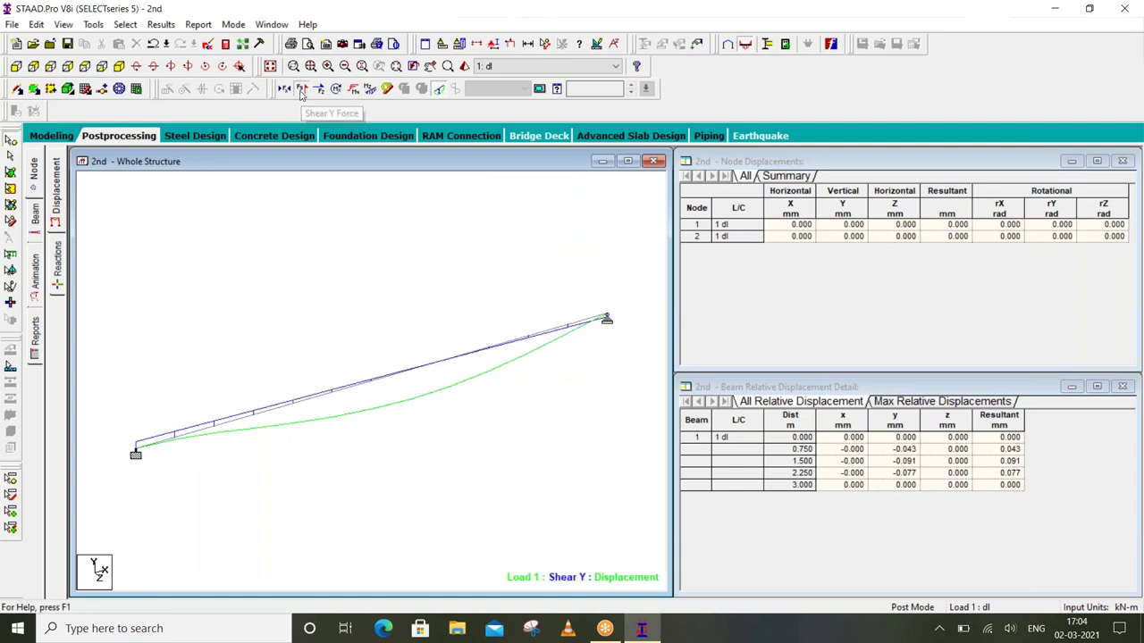
pyautogui.click(438, 90)
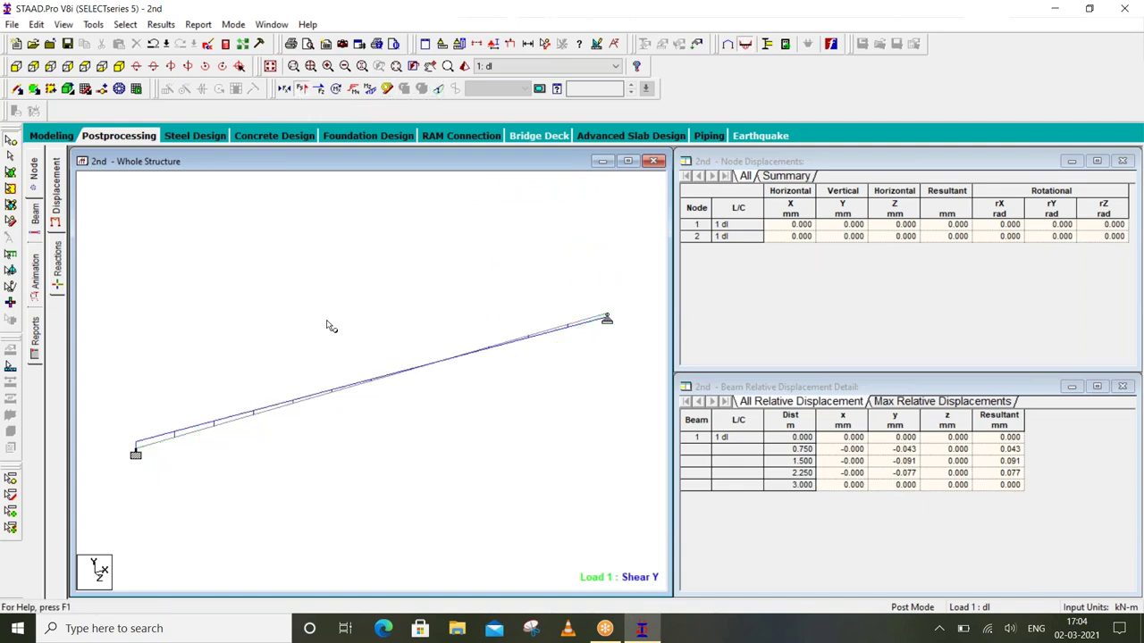
pyautogui.click(438, 89)
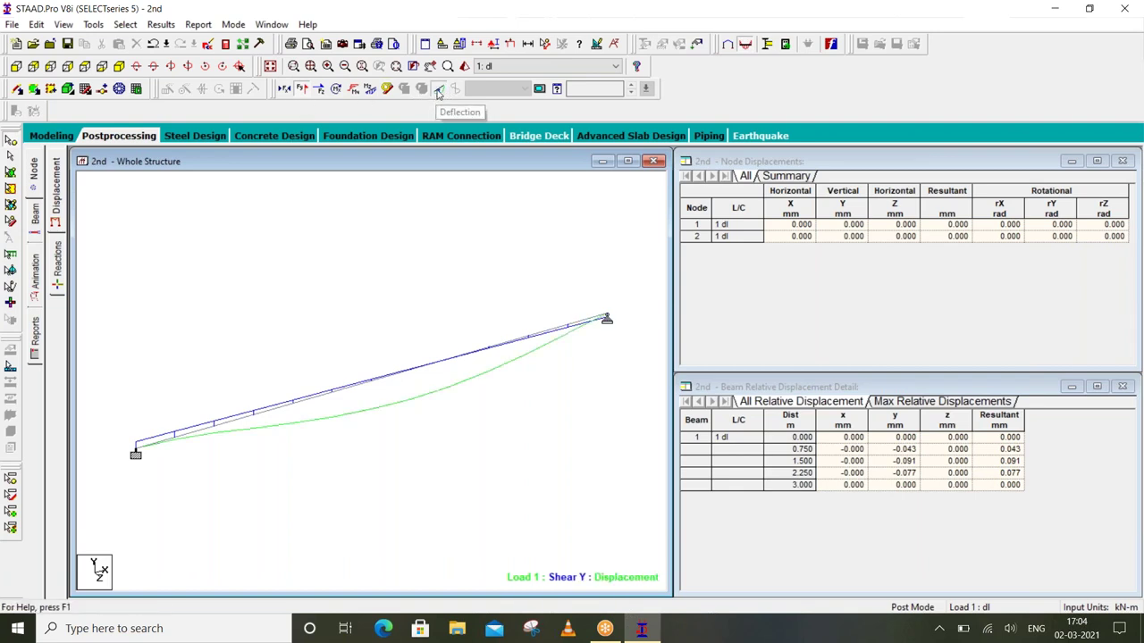
# Turn off the Shear Y force diagram and switch between Modeling and Postprocessing
pyautogui.click(301, 89)
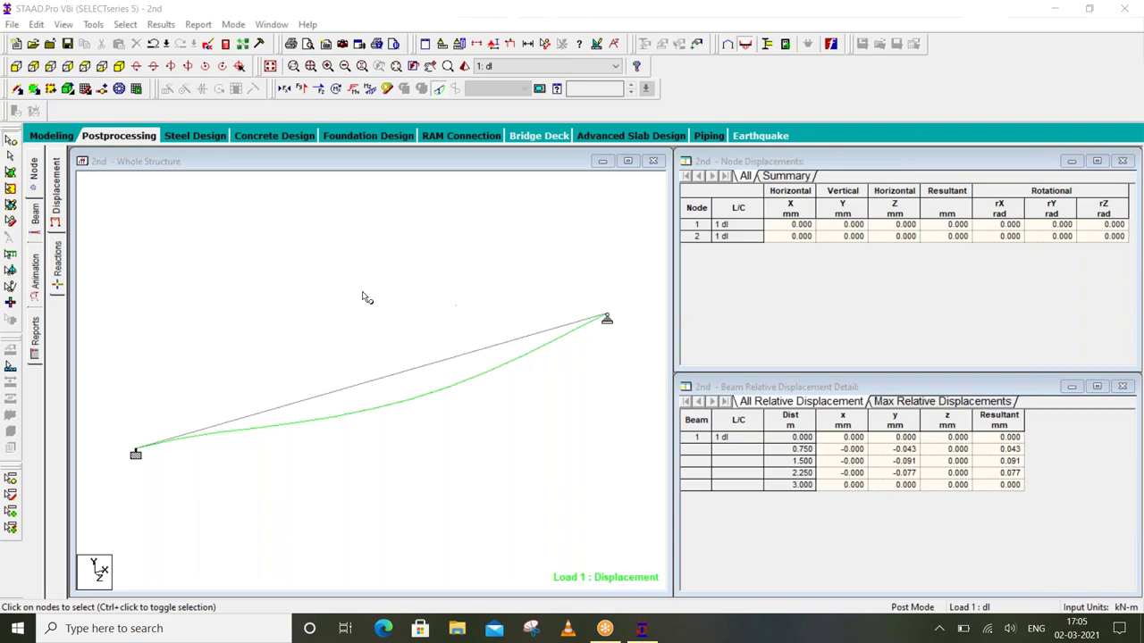
pyautogui.click(327, 261)
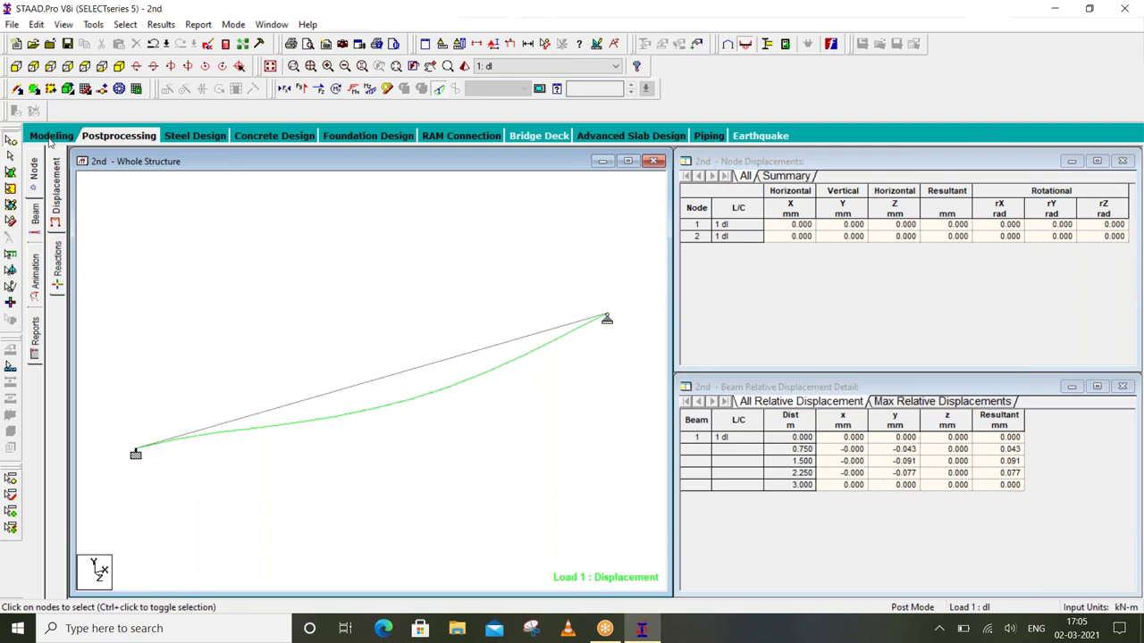
pyautogui.click(51, 137)
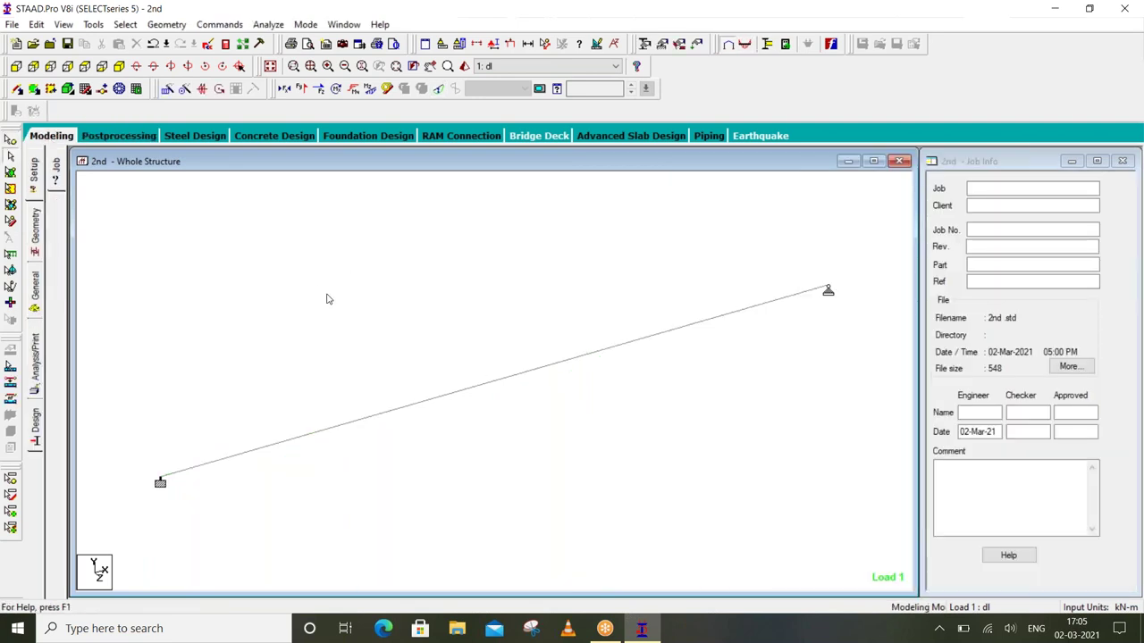
pyautogui.click(118, 136)
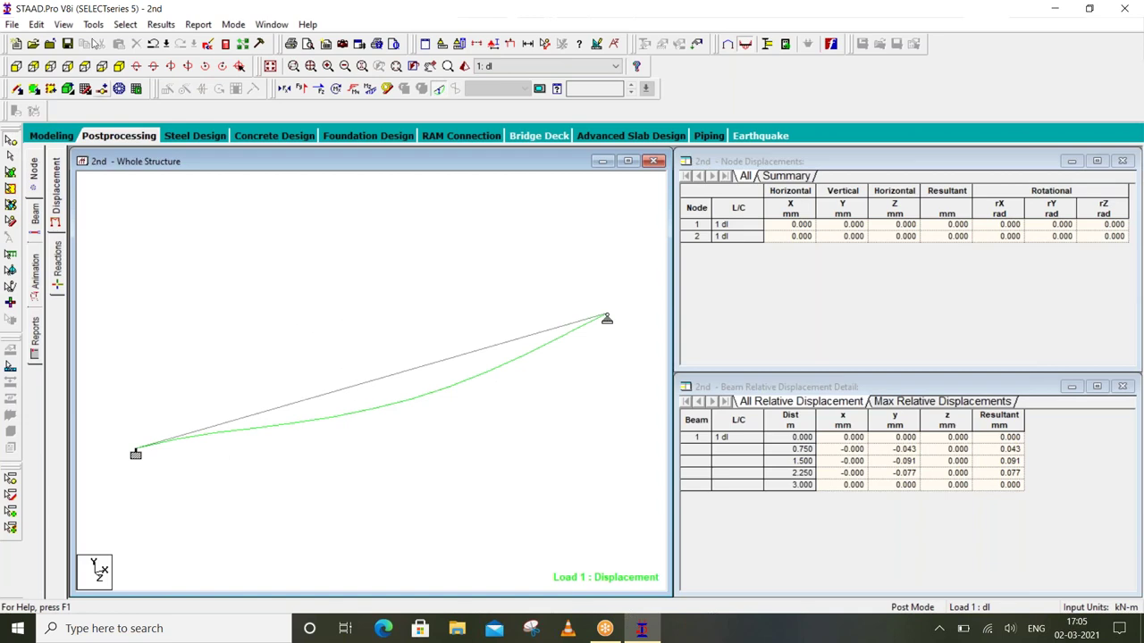
# Annotate the deflected beam with its maximum resultant displacement of 0.095 mm
pyautogui.click(163, 30)
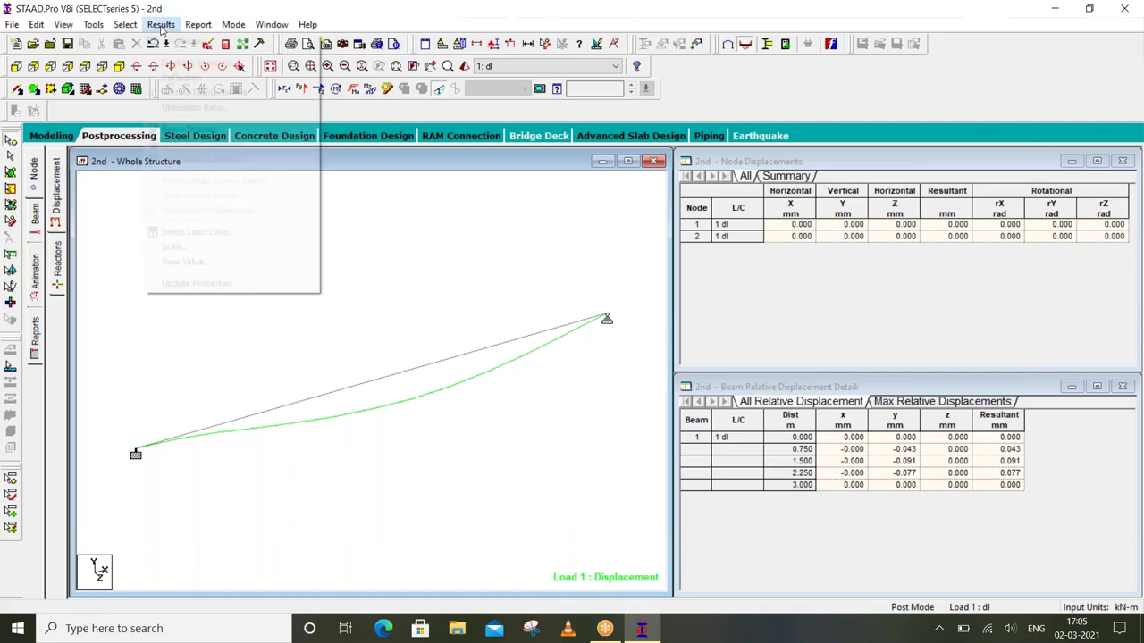
pyautogui.click(208, 263)
pyautogui.click(523, 200)
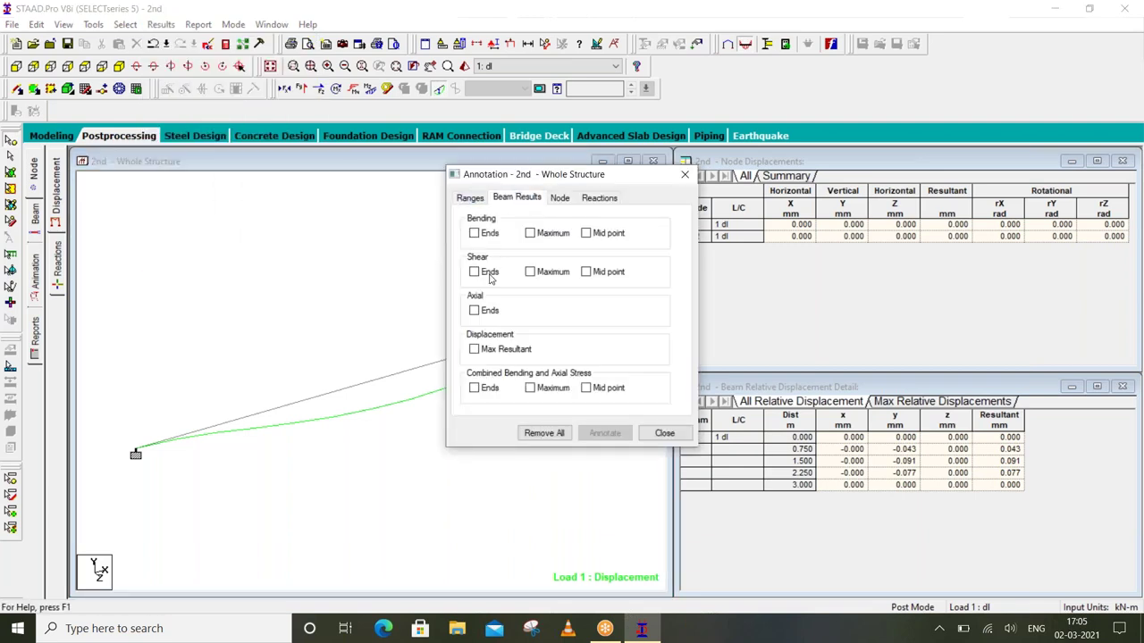
pyautogui.click(475, 349)
pyautogui.click(604, 433)
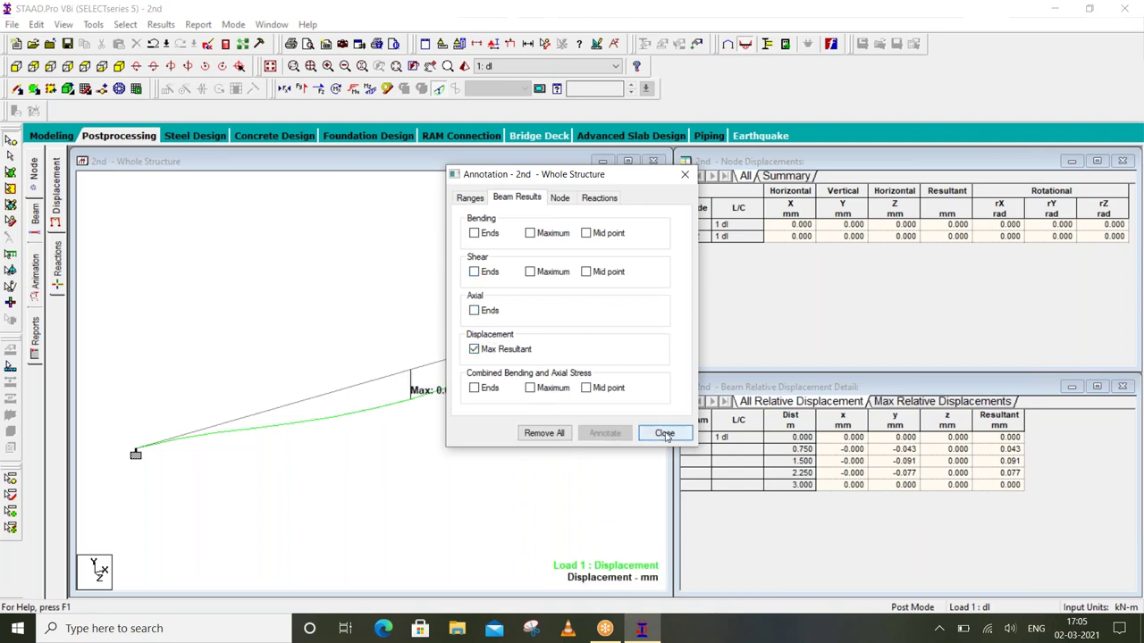
pyautogui.click(663, 433)
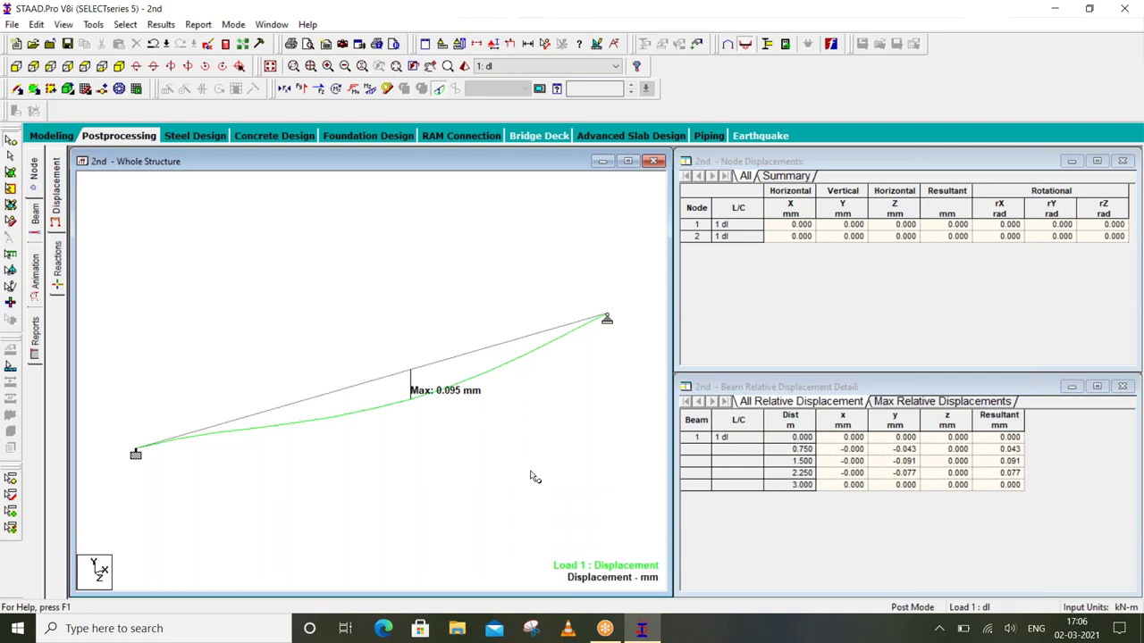
# Create a new Space structure, Structure2, in metres and kN, overwriting the existing file
pyautogui.click(12, 24)
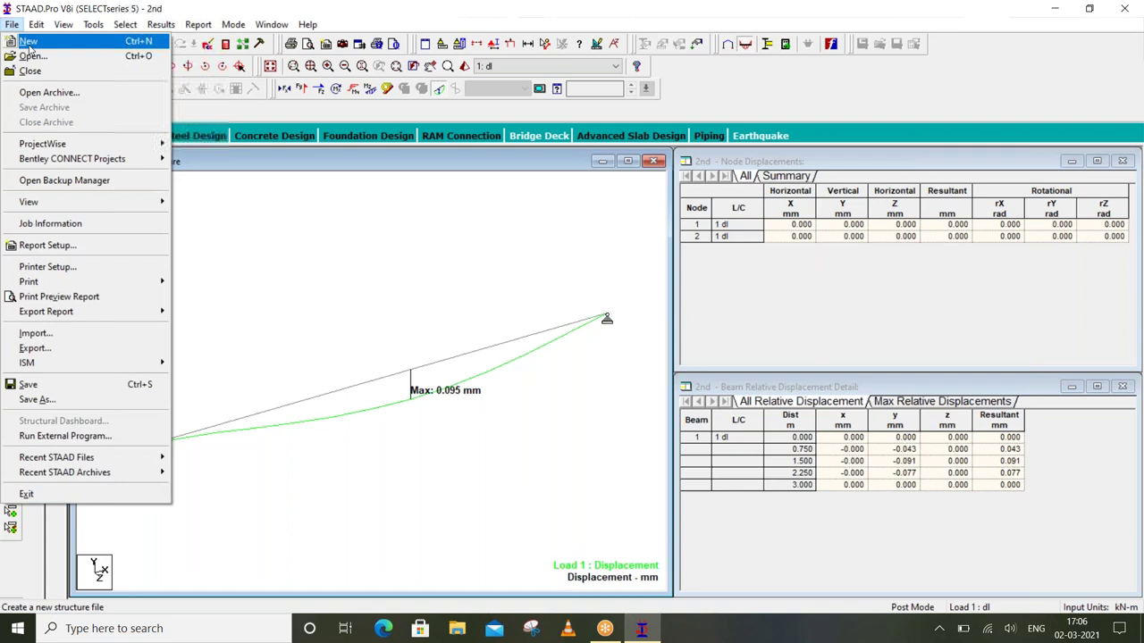
pyautogui.click(30, 42)
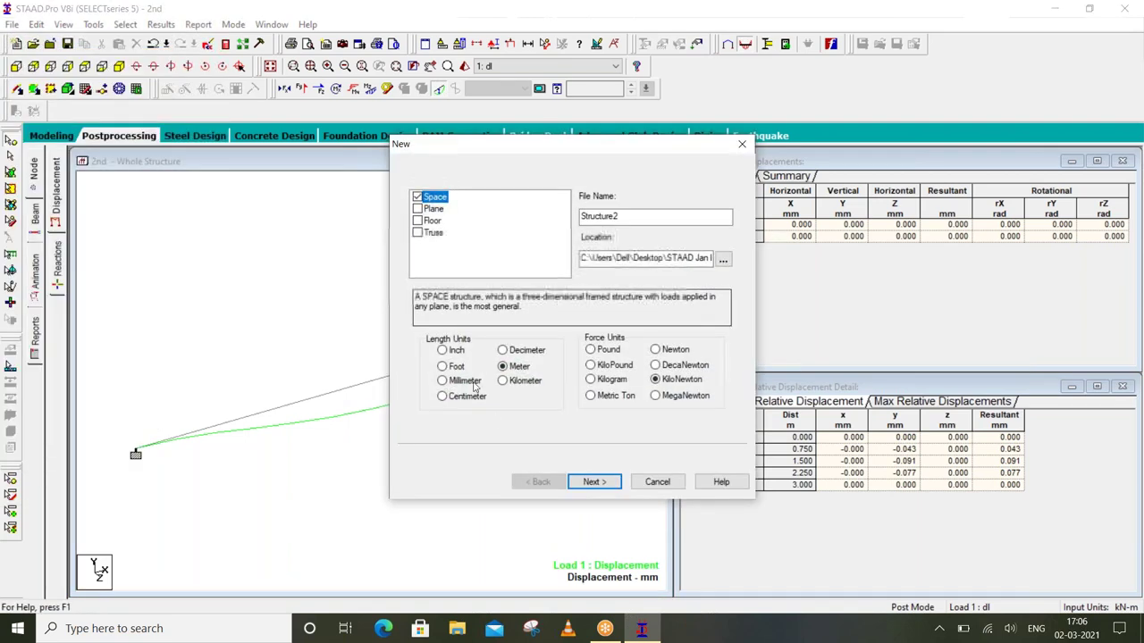
pyautogui.click(593, 484)
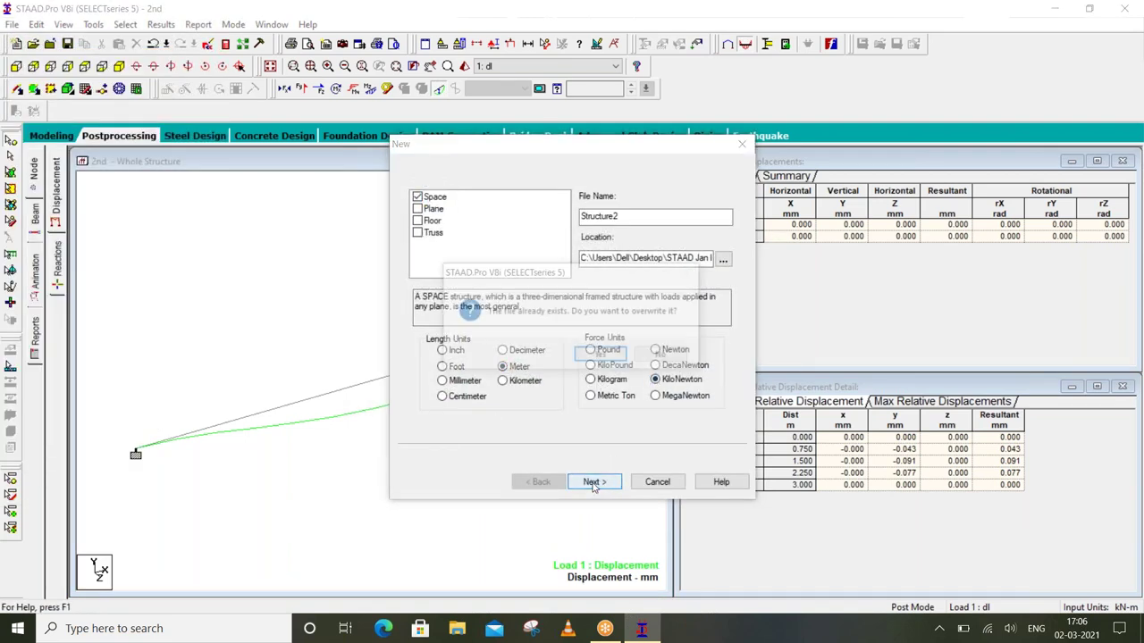
pyautogui.click(586, 357)
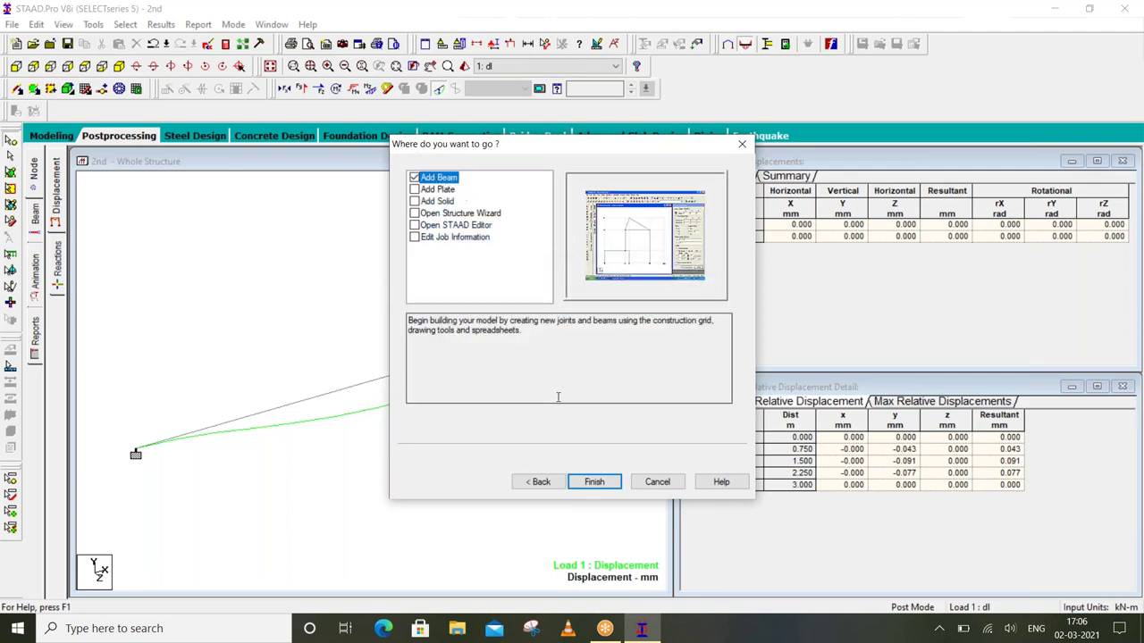
pyautogui.click(600, 482)
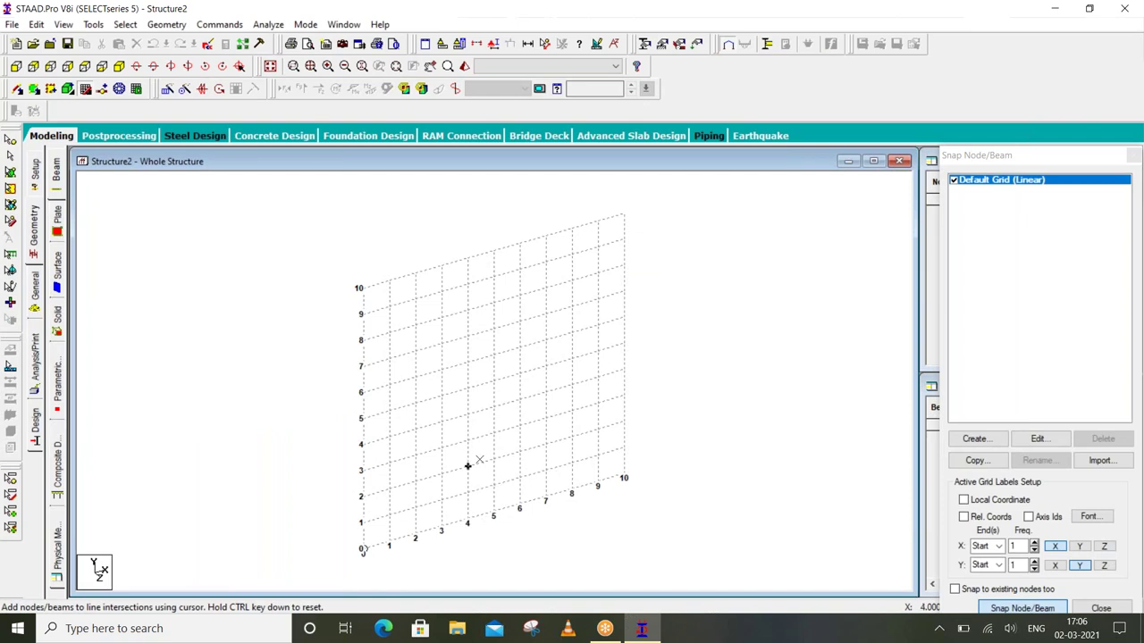
# Draw the three-beam frame: a 3 m column, the top rafter, and a column down to grid point 4
pyautogui.moveTo(493, 485); pyautogui.dragTo(444, 442, button='middle')
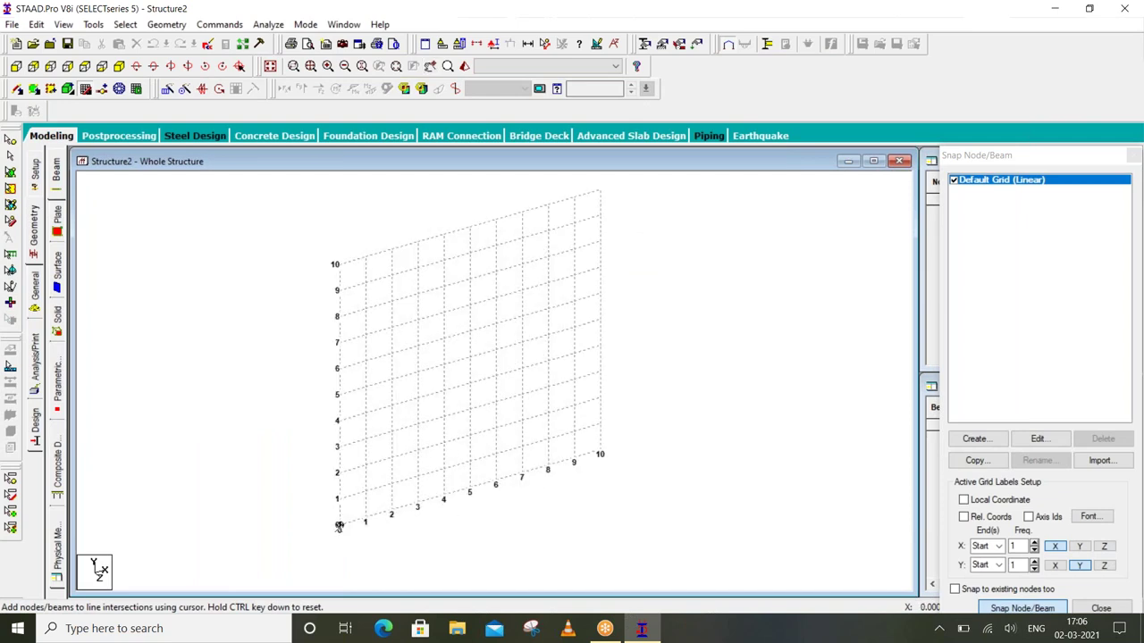
pyautogui.click(339, 525)
pyautogui.click(338, 446)
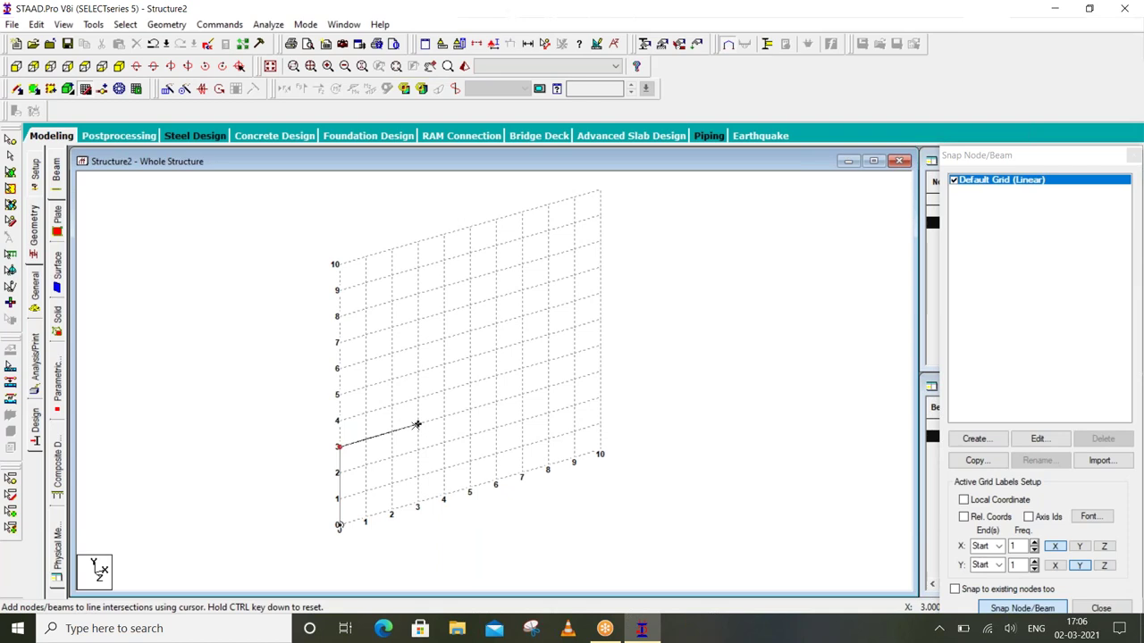
pyautogui.click(443, 418)
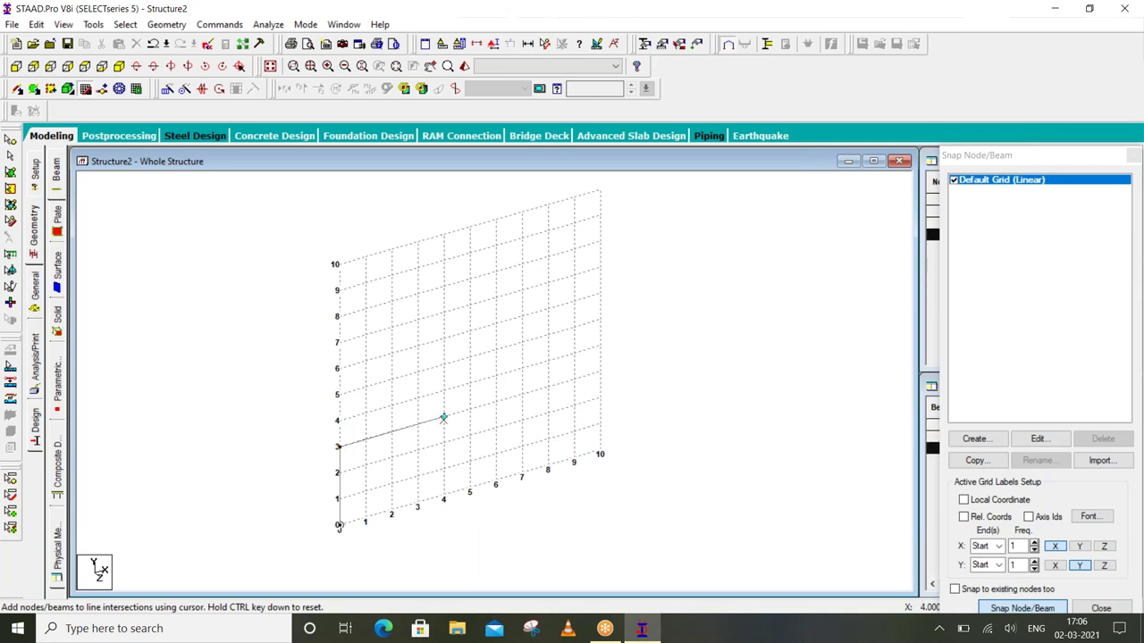
pyautogui.click(443, 497)
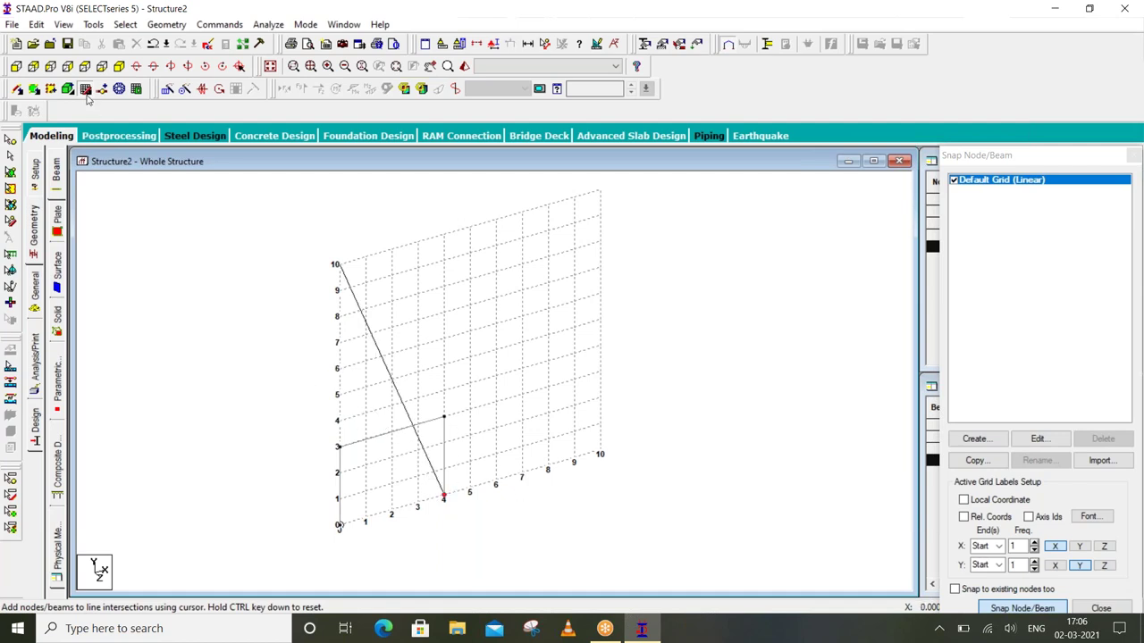
# Turn off node/beam snapping, check the column beams, and show the member section properties
pyautogui.click(85, 89)
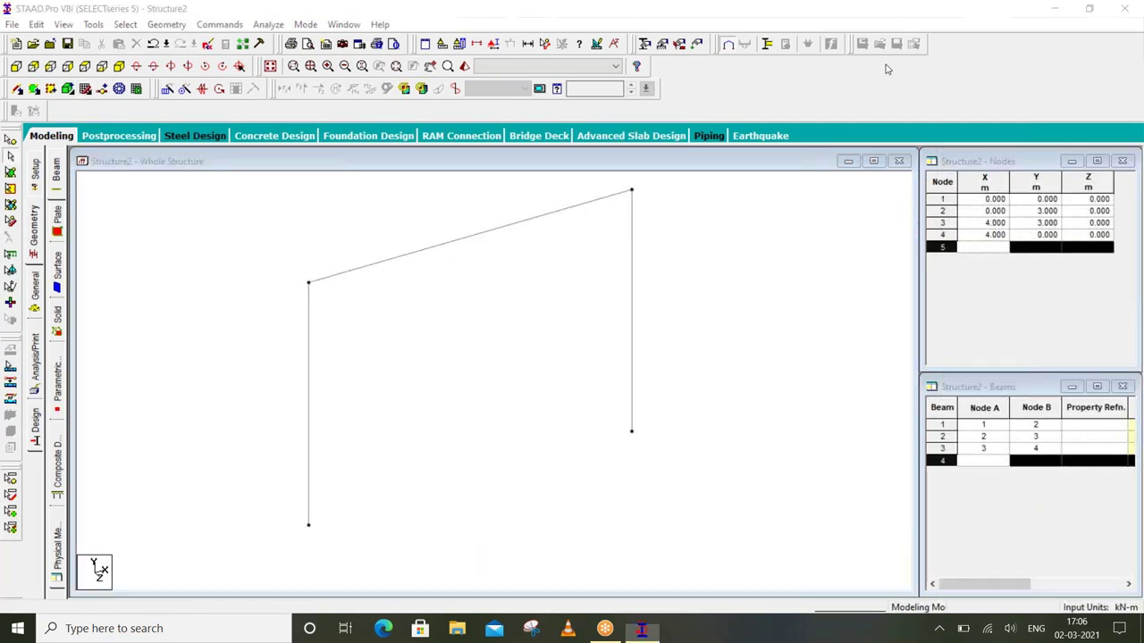
pyautogui.moveTo(707, 319); pyautogui.dragTo(214, 464)
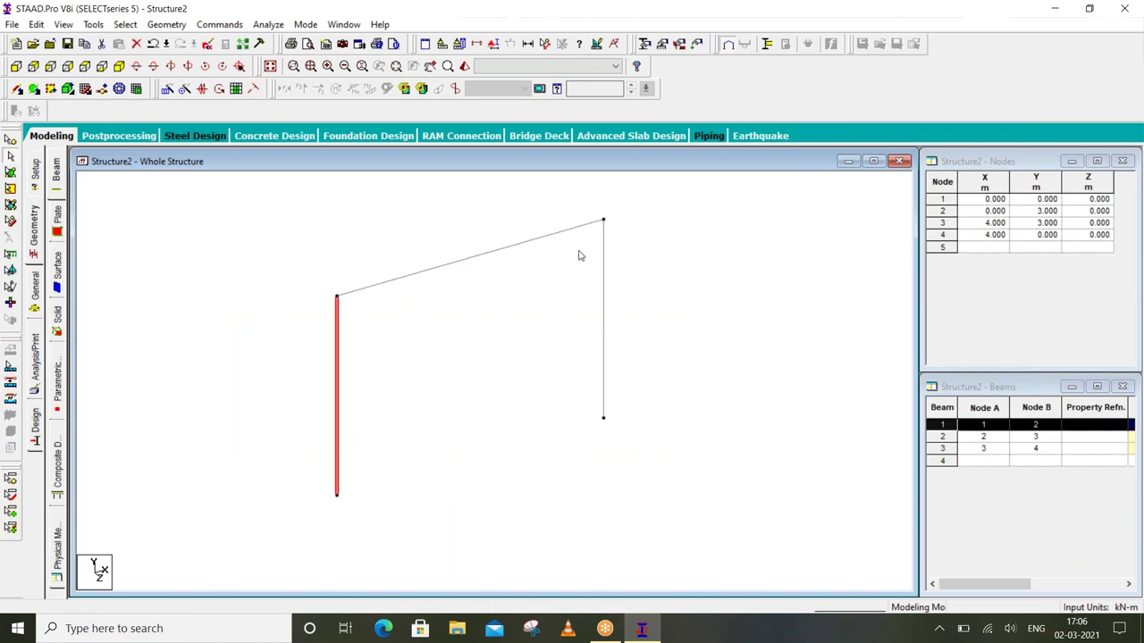
pyautogui.click(598, 314)
pyautogui.click(515, 358)
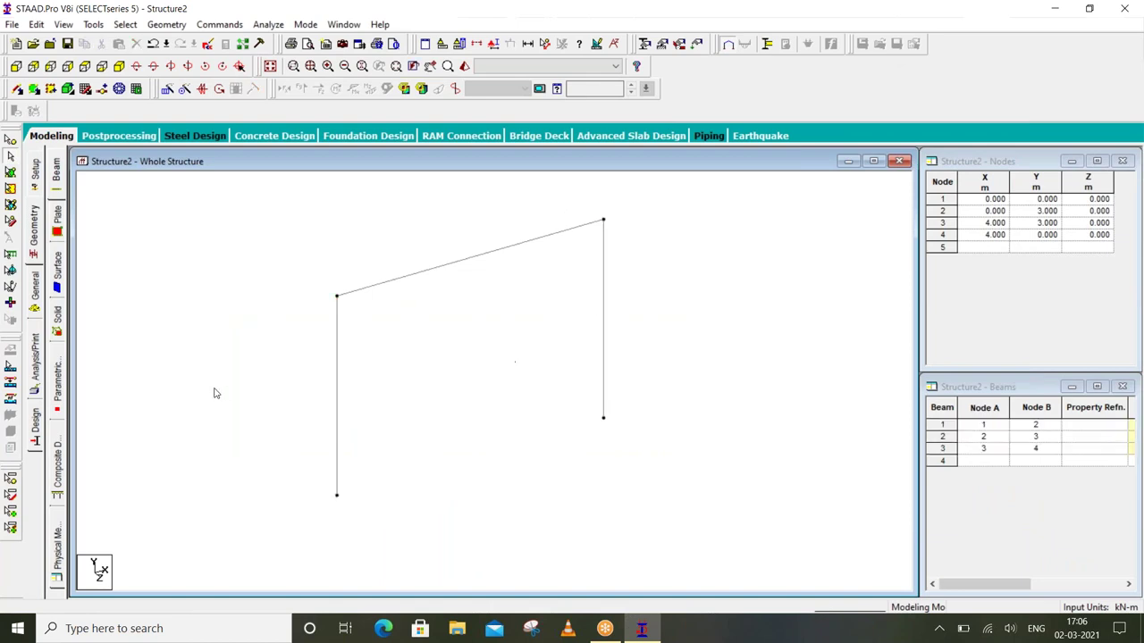
pyautogui.click(35, 288)
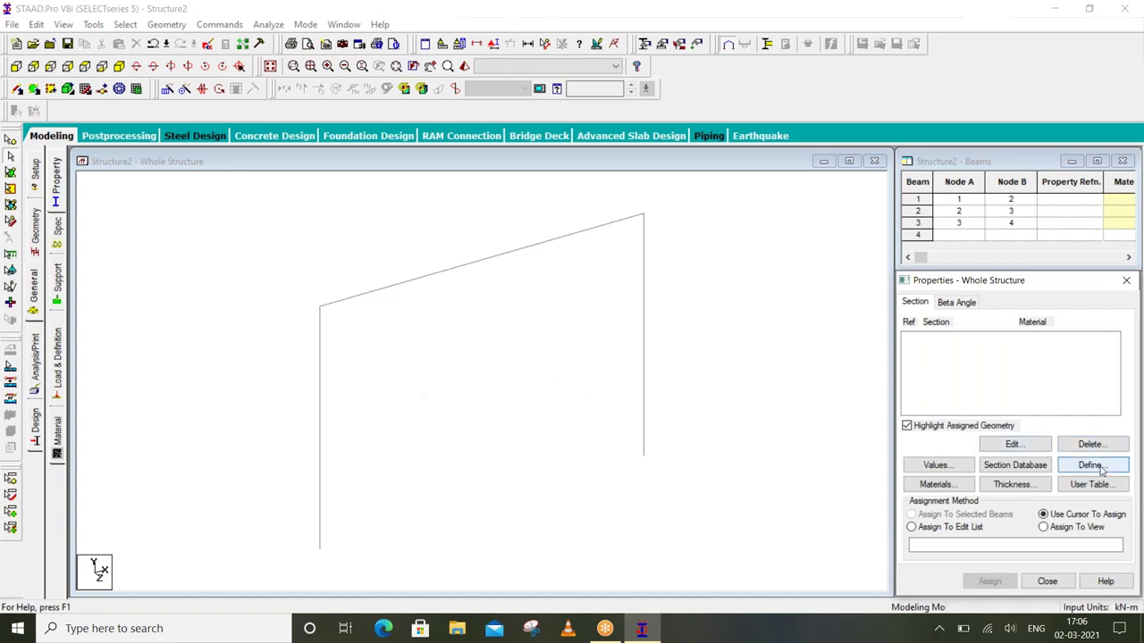
# Define a rectangular concrete section with YD 0.30 m and ZD 0.23 m
pyautogui.click(1090, 464)
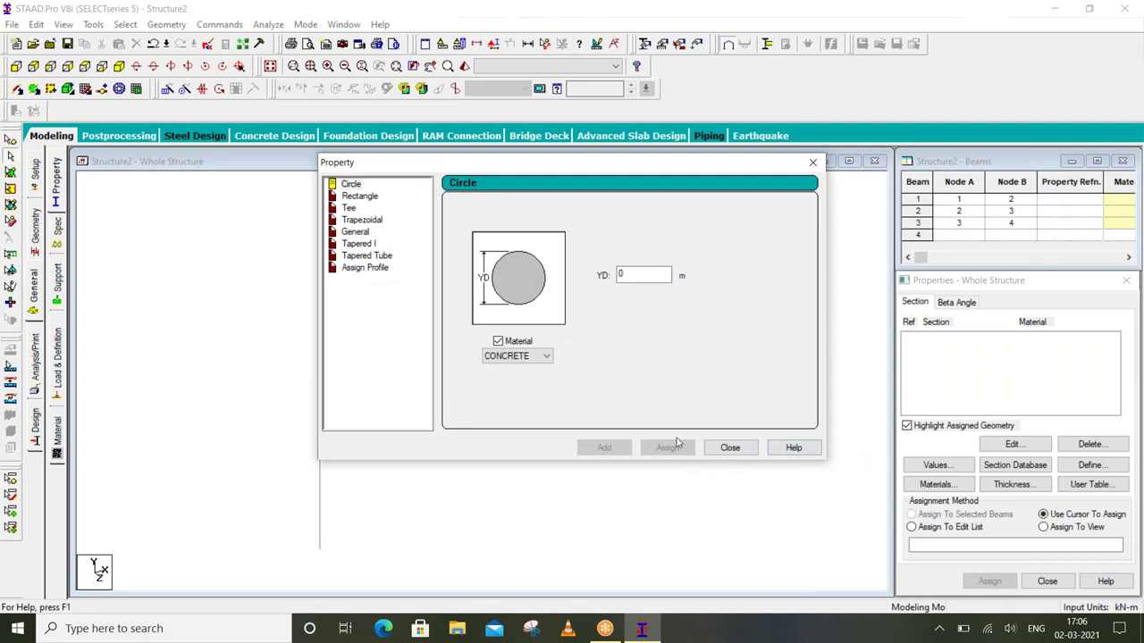
pyautogui.click(360, 198)
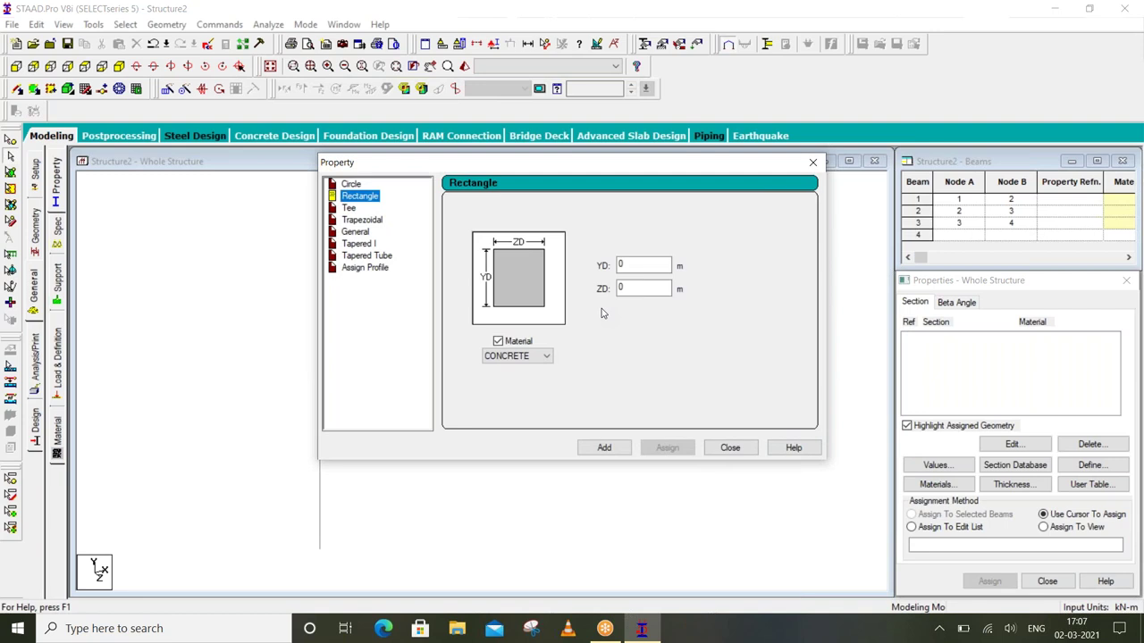
pyautogui.click(647, 264)
pyautogui.write('.30')
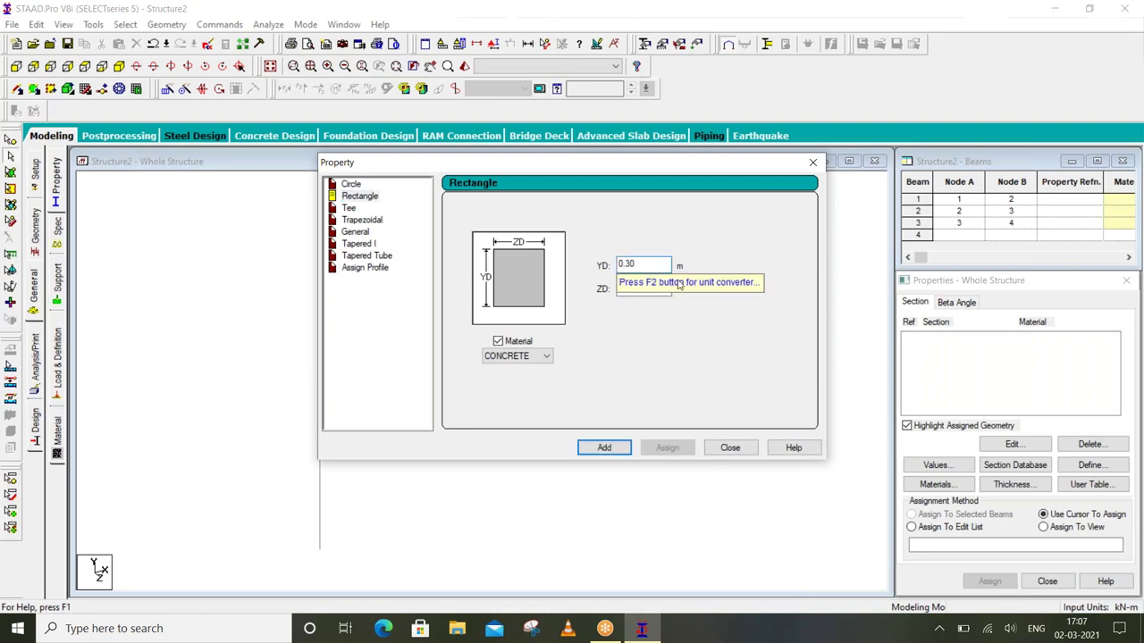
pyautogui.click(624, 285)
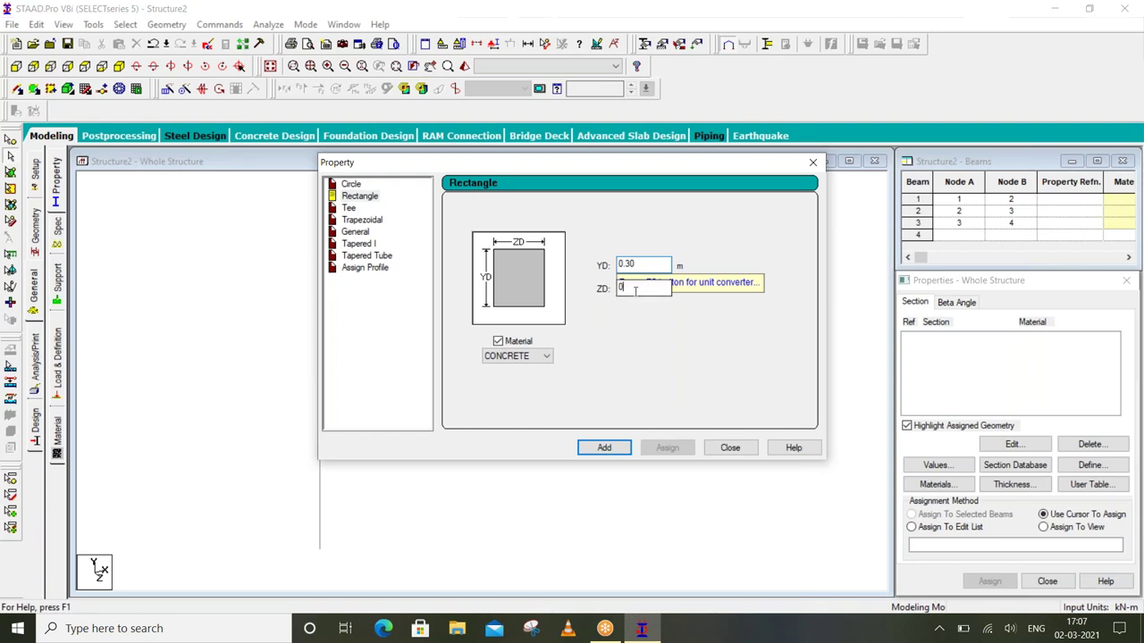
pyautogui.write('.23')
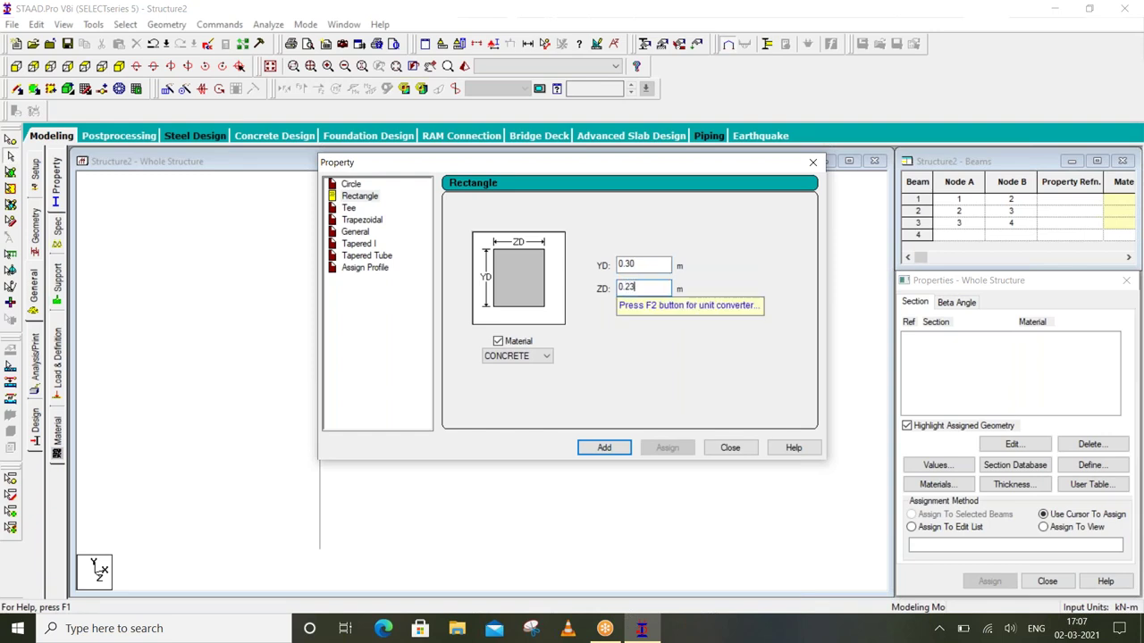
pyautogui.click(604, 447)
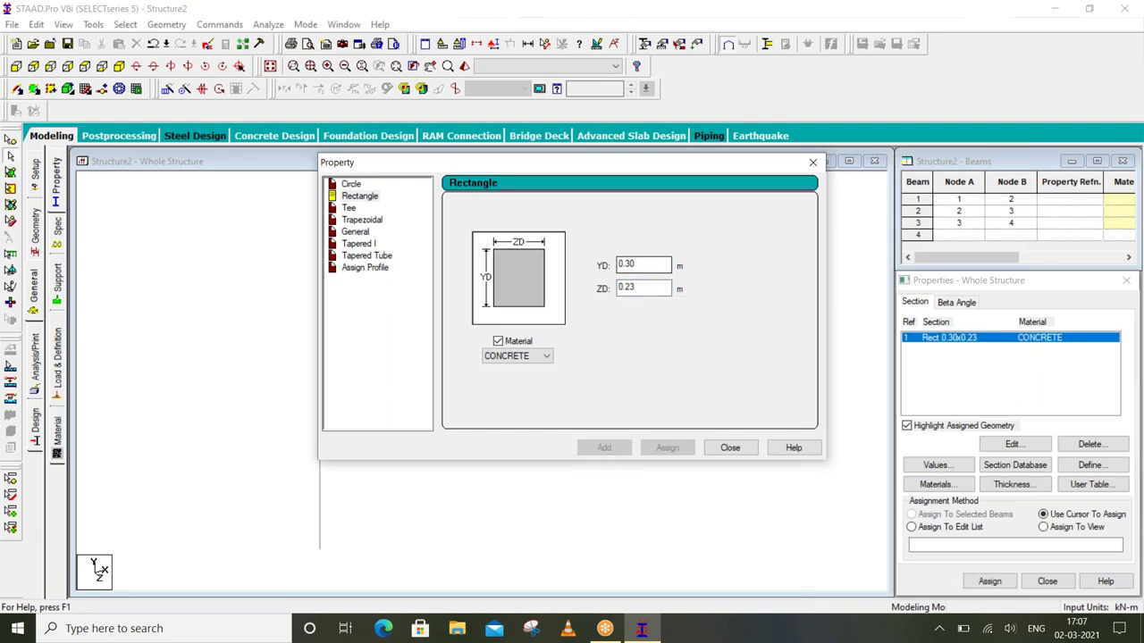
# Add a second rectangular section of 0.23 x 0.23 m
pyautogui.moveTo(636, 265); pyautogui.dragTo(628, 265)
pyautogui.write('23')
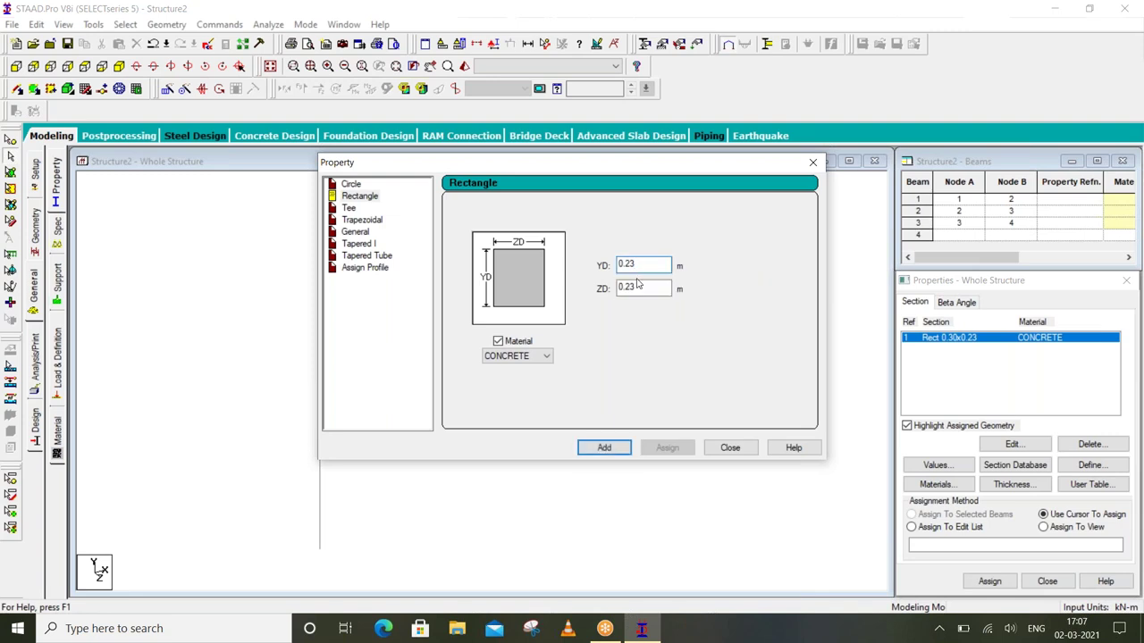
pyautogui.click(599, 447)
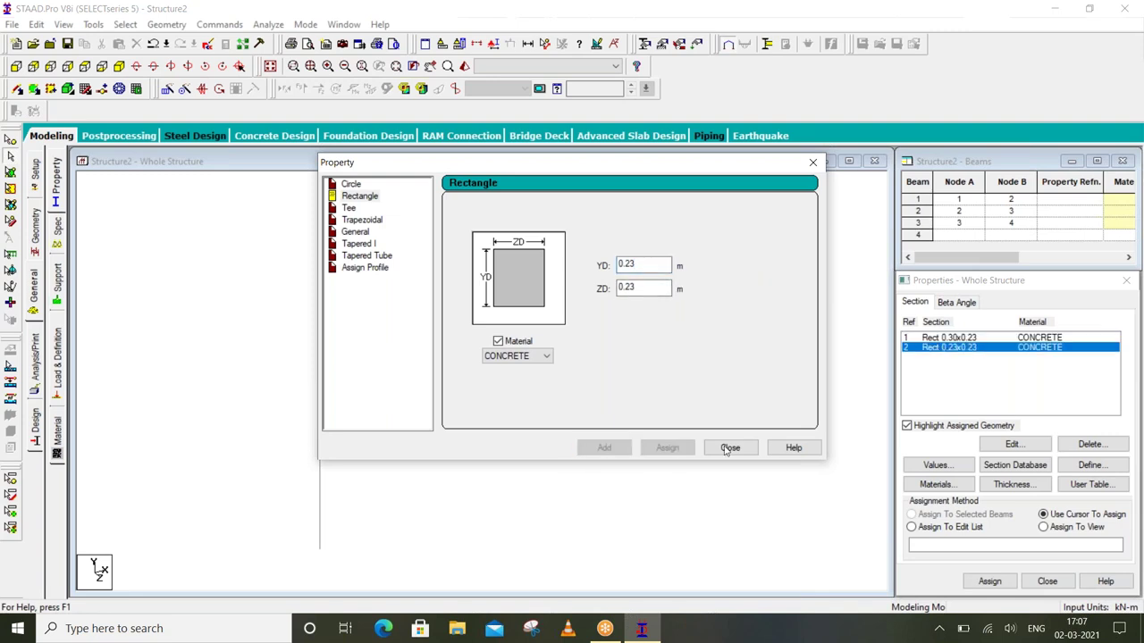
pyautogui.click(728, 450)
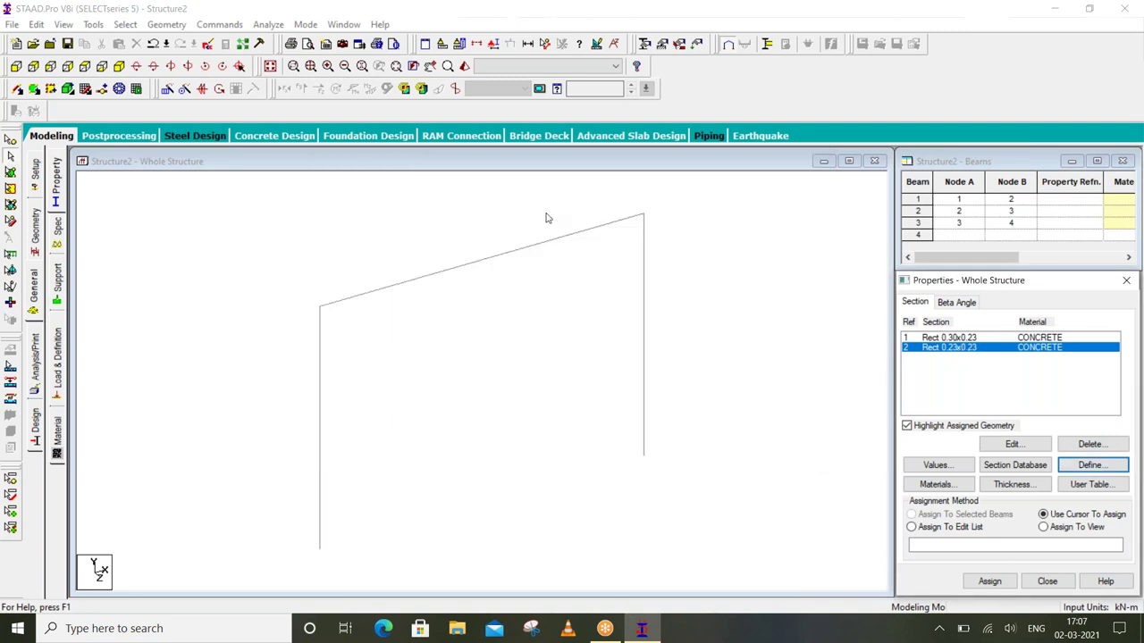
# Assign the Rect 0.23x0.23 section to the top beam, beam 2
pyautogui.click(498, 256)
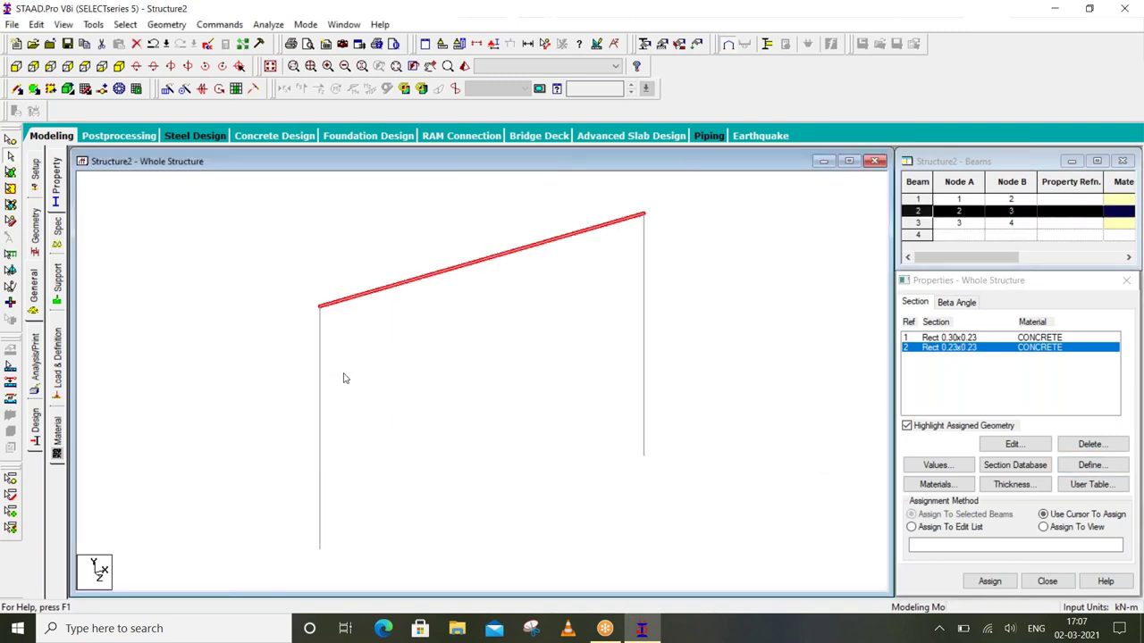
pyautogui.click(1009, 581)
pyautogui.click(1043, 473)
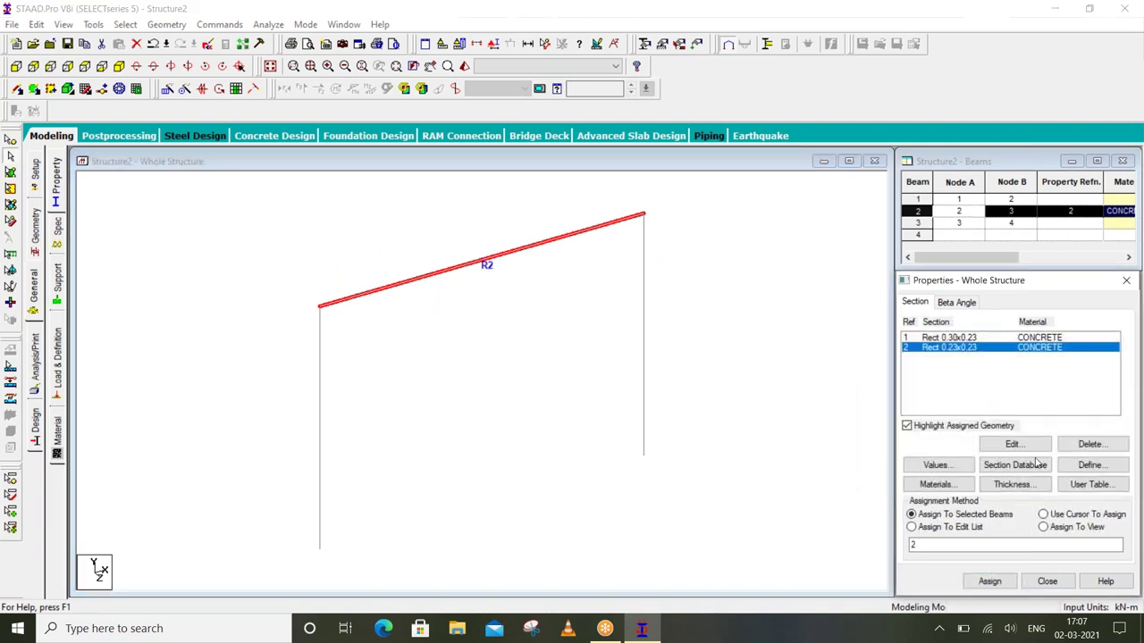
# Assign the Rect 0.30x0.23 section to both columns, beams 1 and 3
pyautogui.click(953, 343)
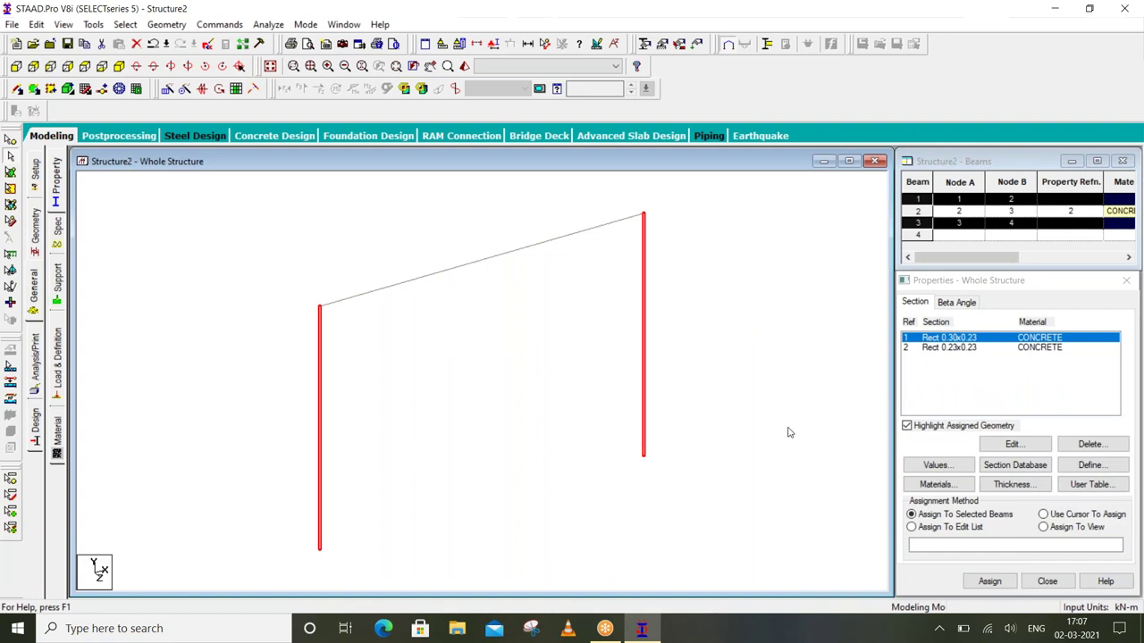
pyautogui.click(1009, 583)
pyautogui.click(1039, 473)
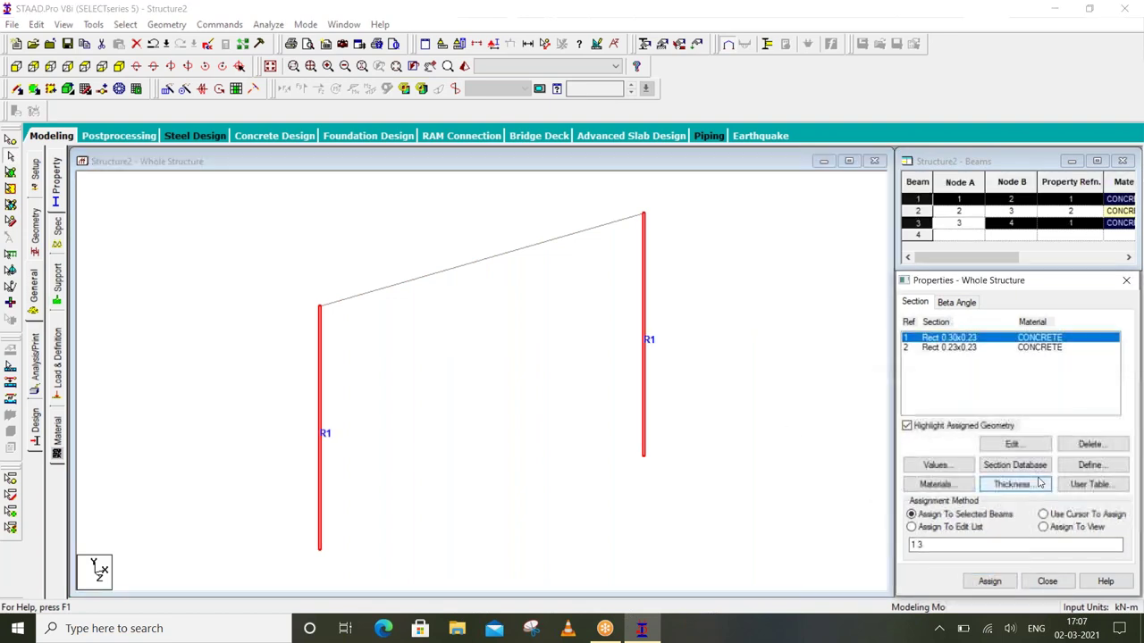
pyautogui.click(813, 481)
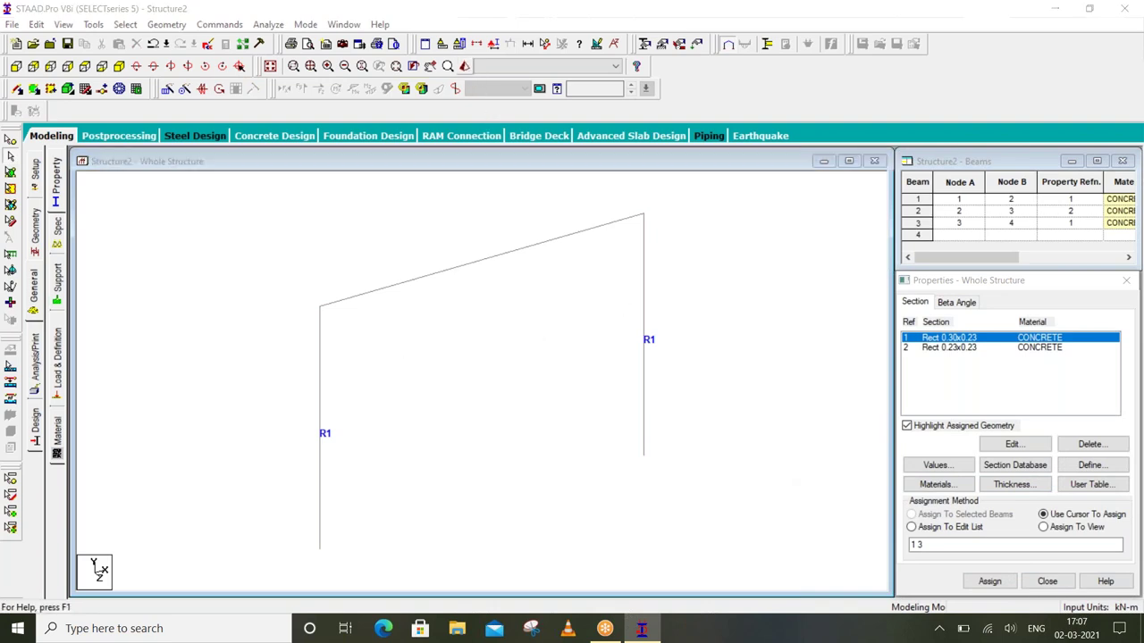
pyautogui.moveTo(597, 500)
pyautogui.mouseDown()
pyautogui.moveTo(630, 409)
pyautogui.moveTo(552, 426)
pyautogui.moveTo(572, 379)
pyautogui.moveTo(515, 412)
pyautogui.moveTo(675, 482)
pyautogui.moveTo(742, 387)
pyautogui.moveTo(763, 418)
pyautogui.mouseUp()
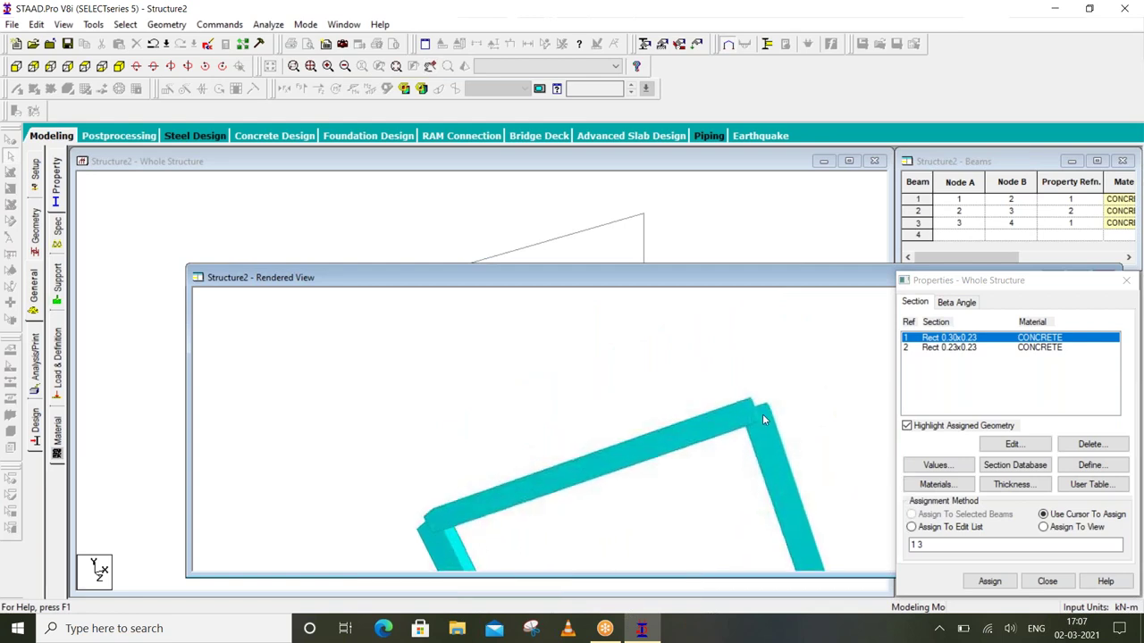
pyautogui.moveTo(801, 283); pyautogui.dragTo(673, 284)
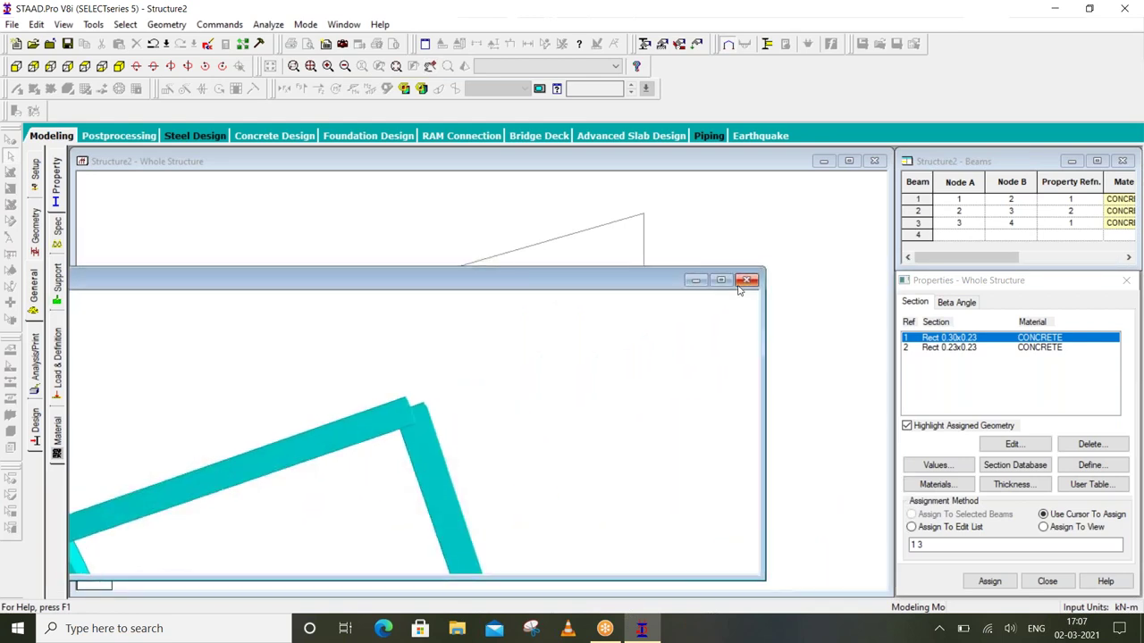
pyautogui.click(746, 282)
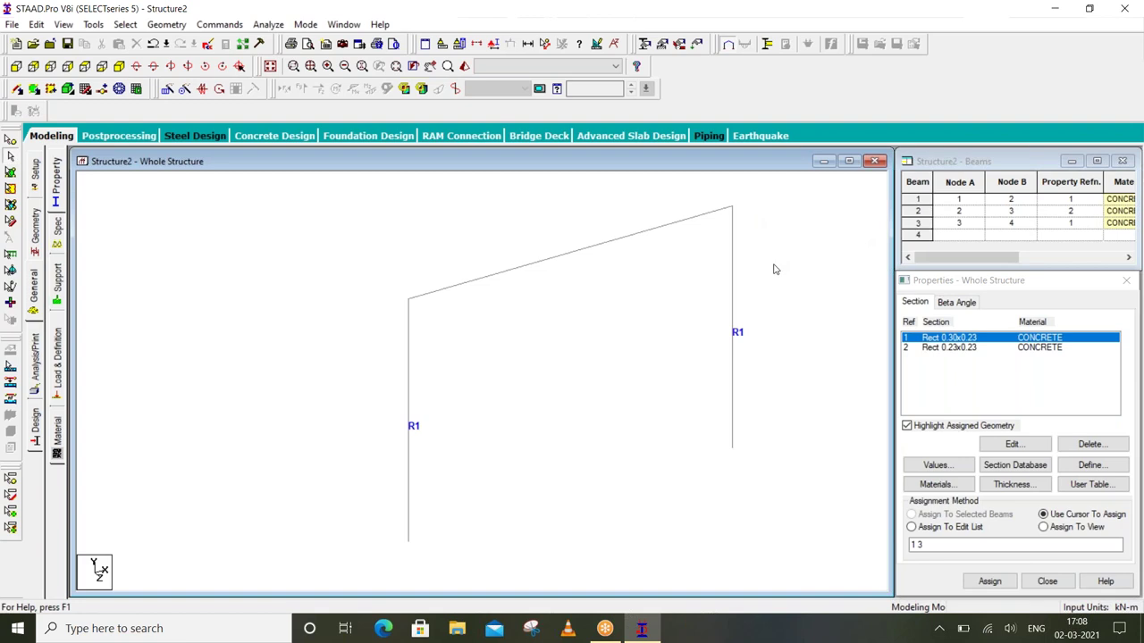
# Create a new fixed support type, Support 2
pyautogui.click(59, 282)
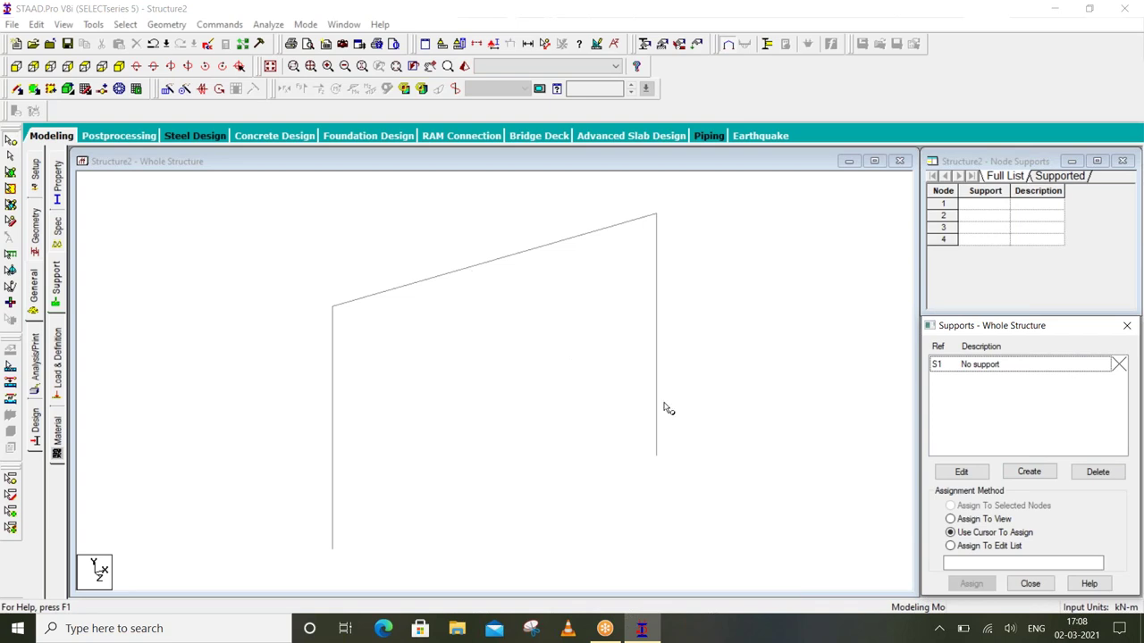
pyautogui.click(1029, 472)
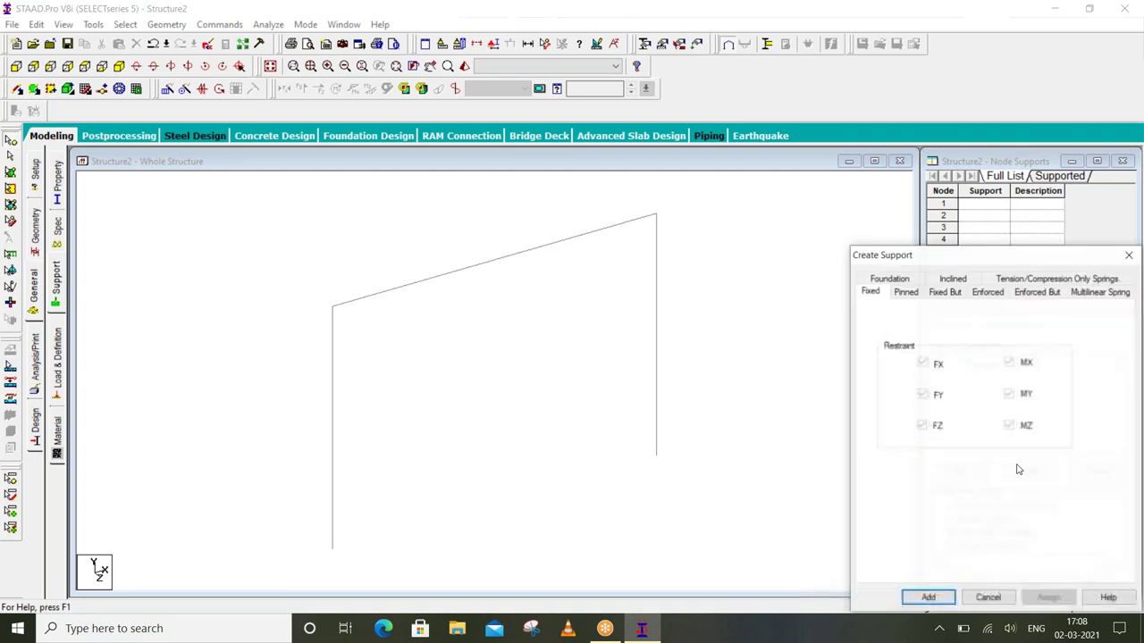
pyautogui.click(928, 598)
# Assign Support 2 to base nodes 1 and 4 of the columns
pyautogui.click(982, 380)
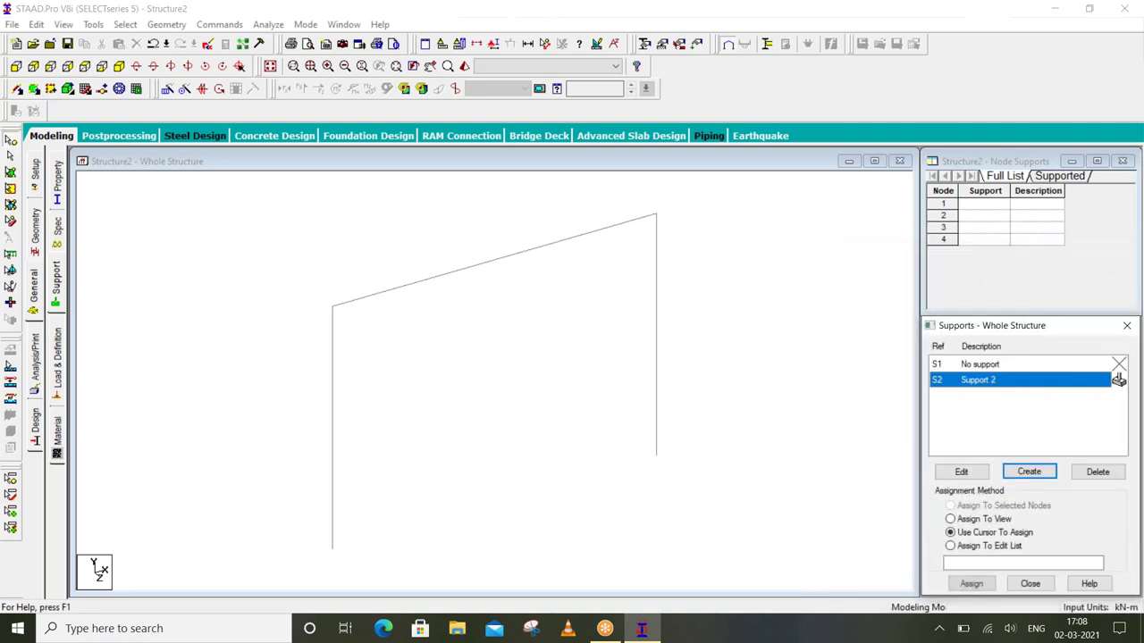
pyautogui.click(17, 67)
pyautogui.moveTo(761, 442); pyautogui.dragTo(211, 556)
pyautogui.click(972, 583)
pyautogui.click(1040, 497)
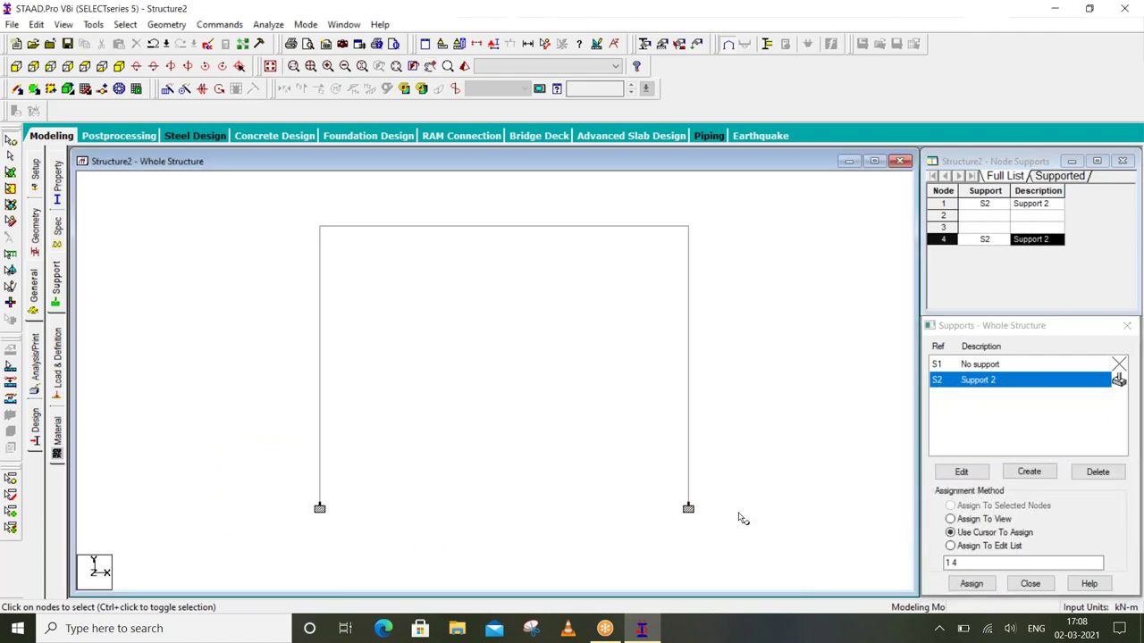
pyautogui.click(58, 358)
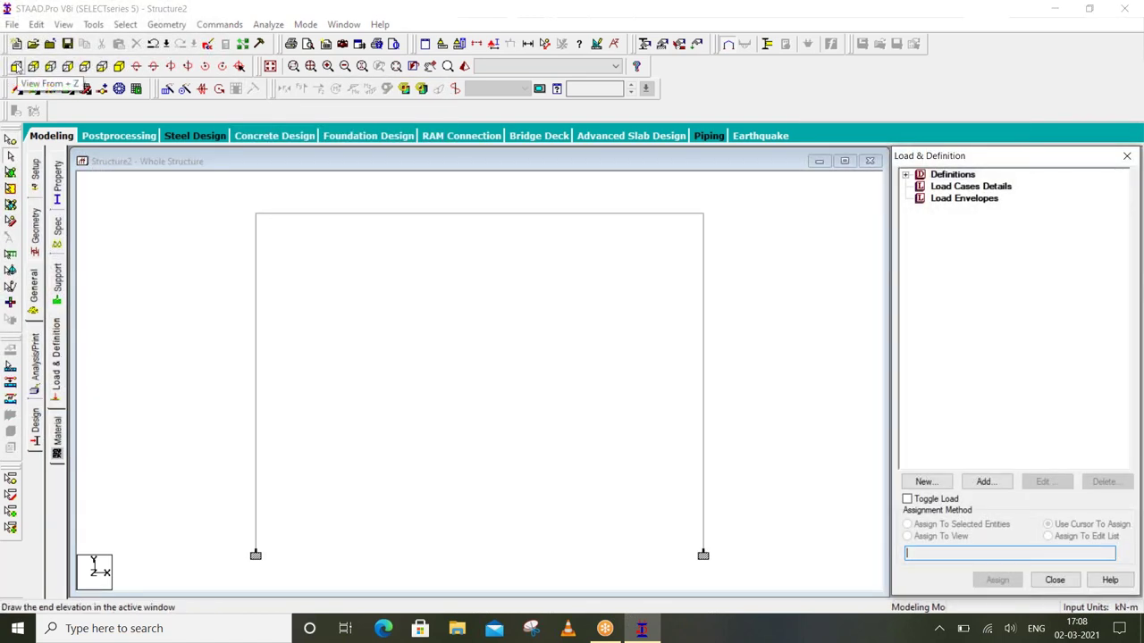
# Add primary Dead load case 1 titled 'dl' and select it for adding loads
pyautogui.click(16, 66)
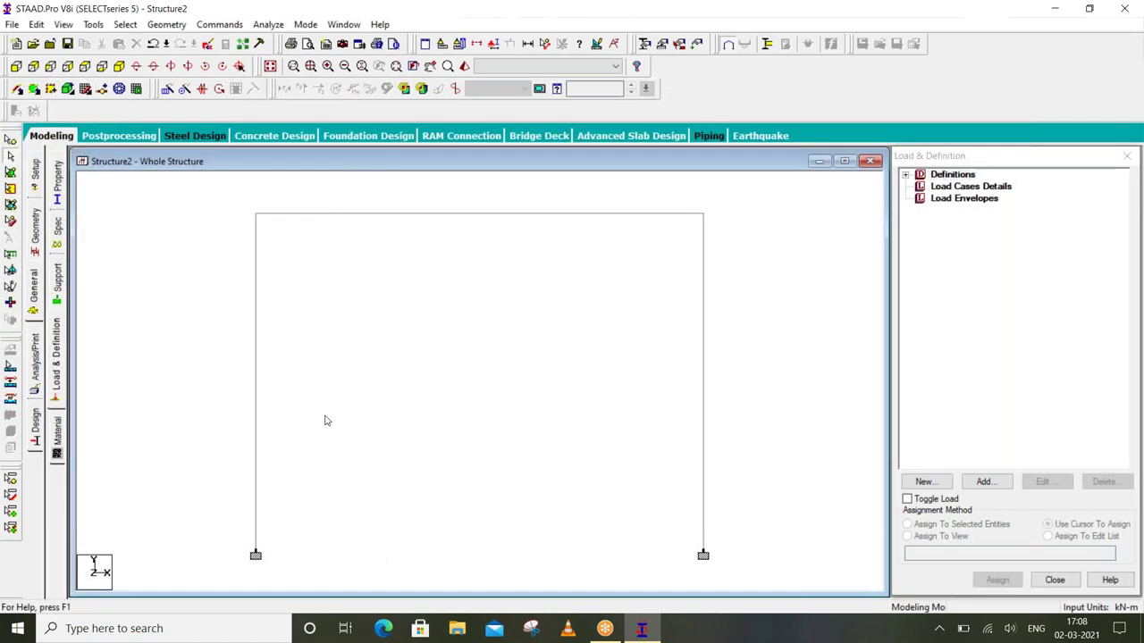
pyautogui.click(121, 68)
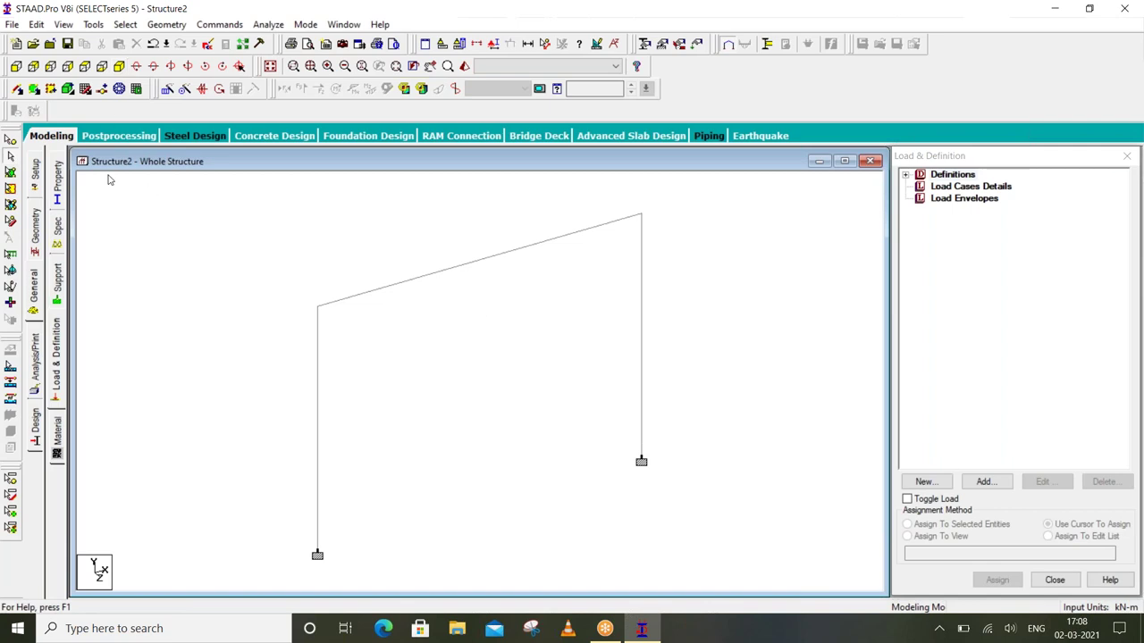
pyautogui.click(16, 68)
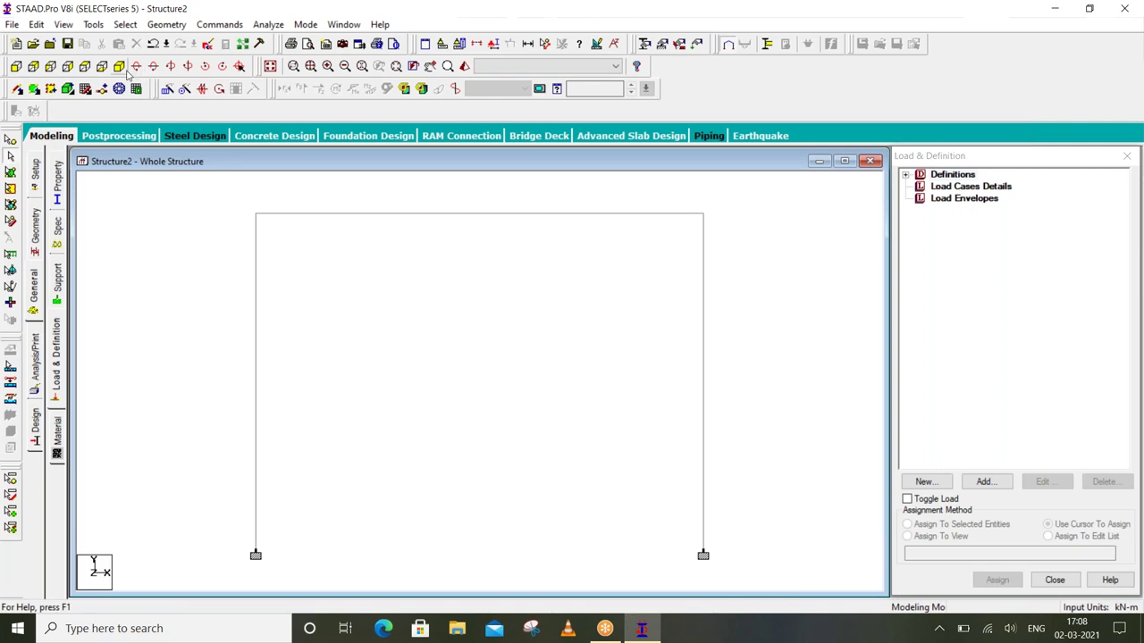
pyautogui.click(120, 67)
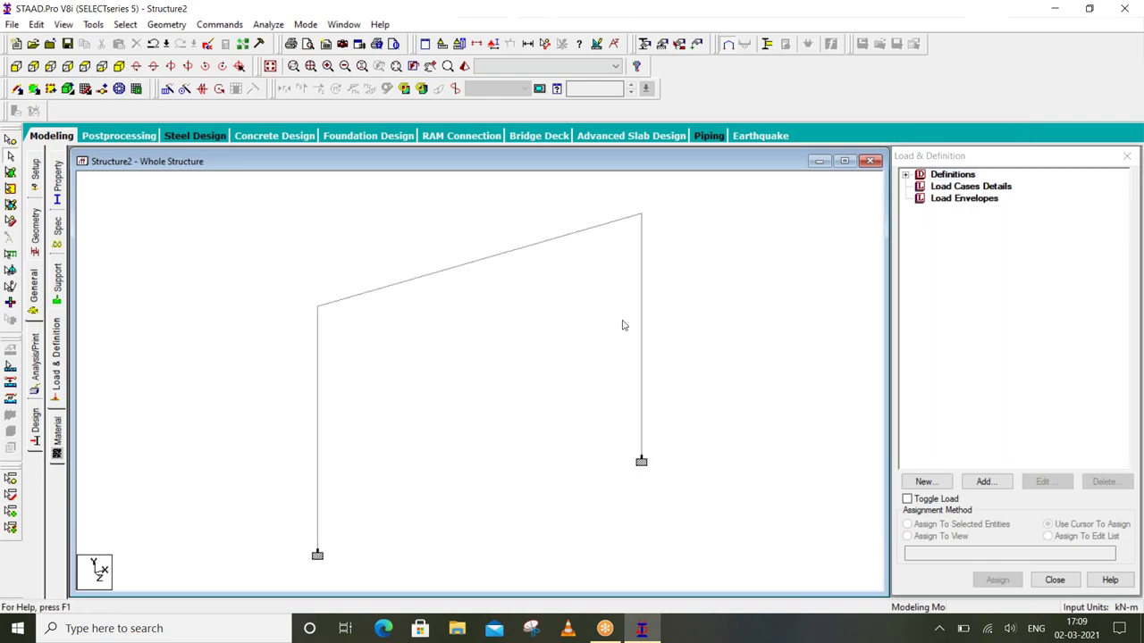
pyautogui.click(954, 188)
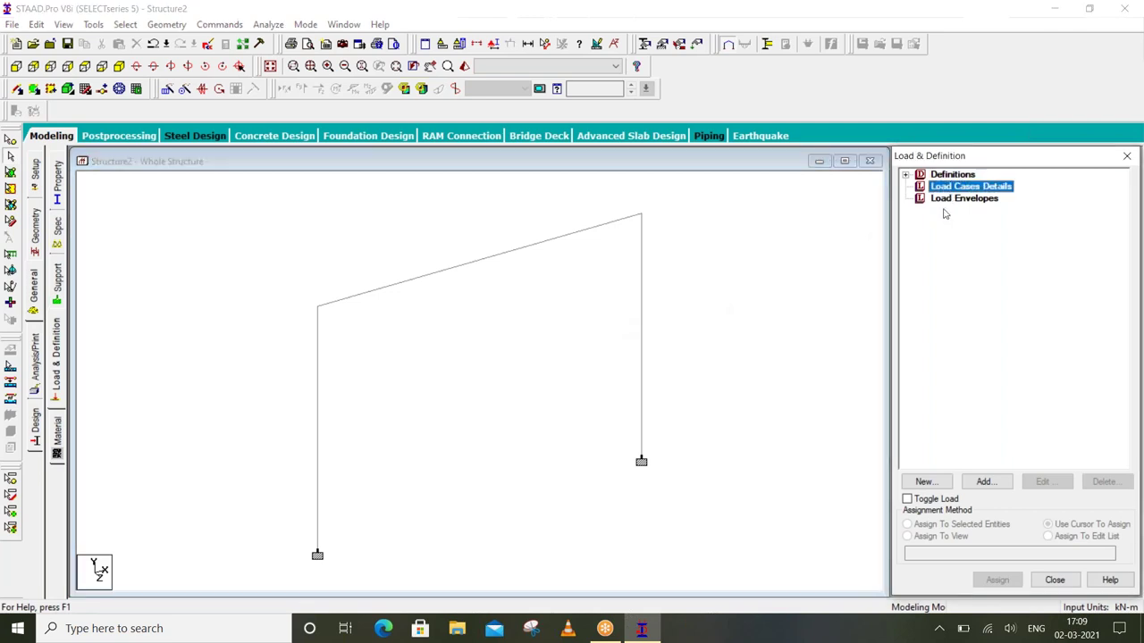
pyautogui.click(990, 484)
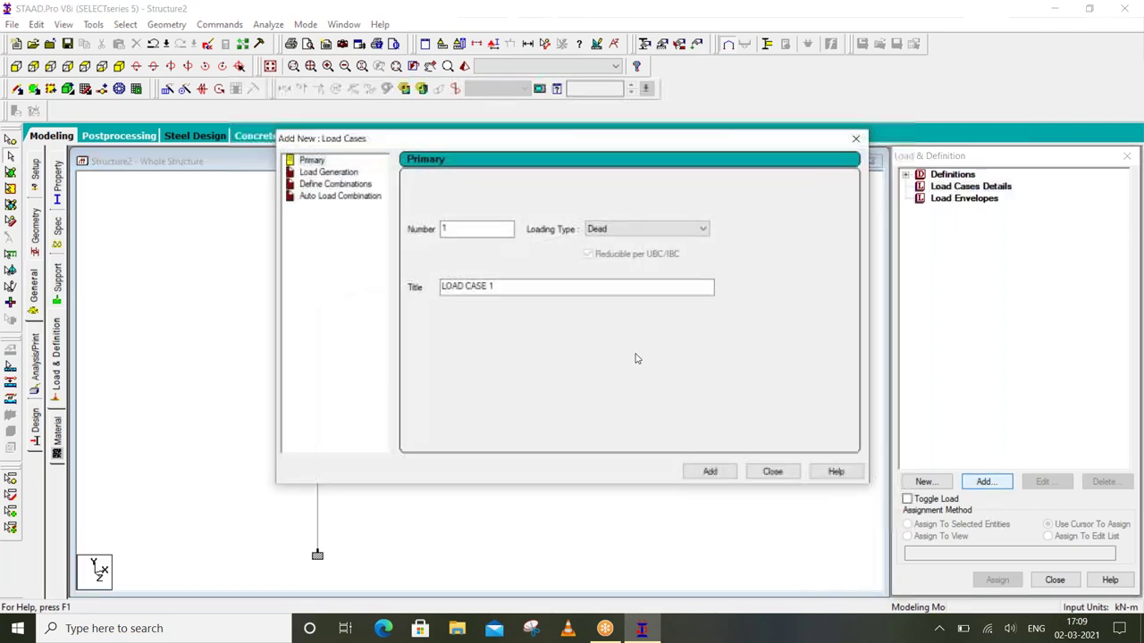
pyautogui.moveTo(547, 288); pyautogui.dragTo(253, 286)
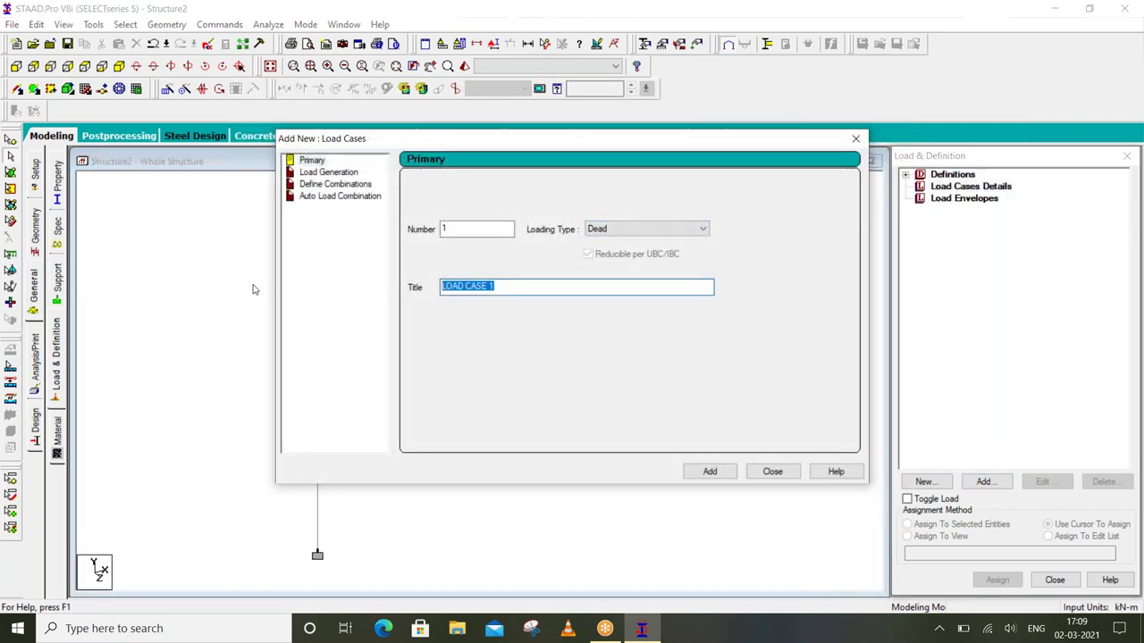
pyautogui.write('dl')
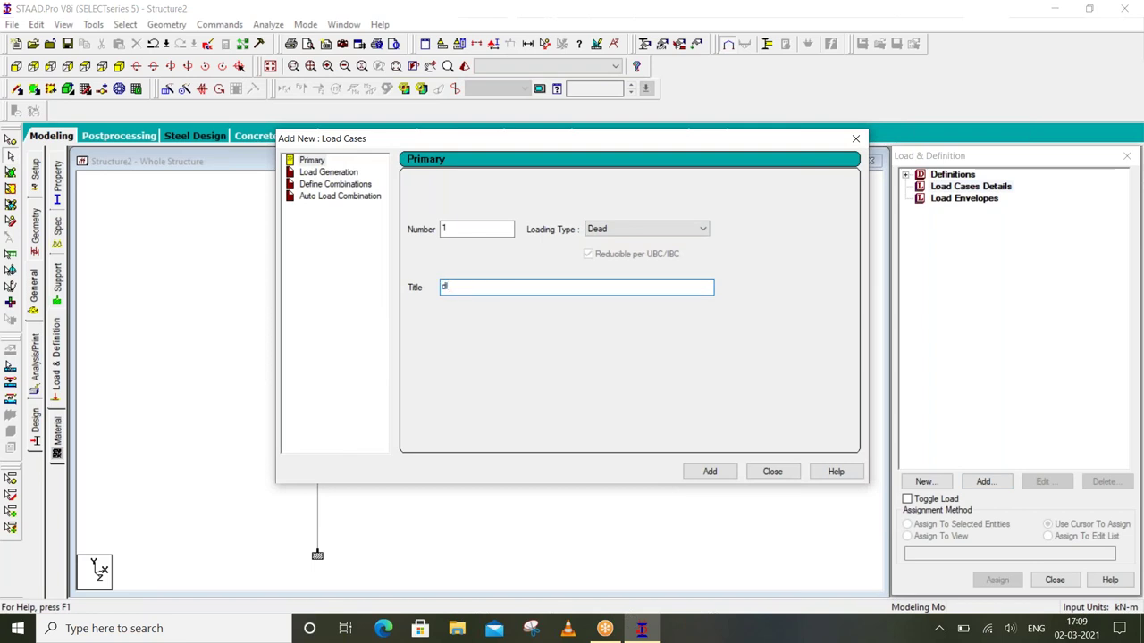
pyautogui.click(708, 473)
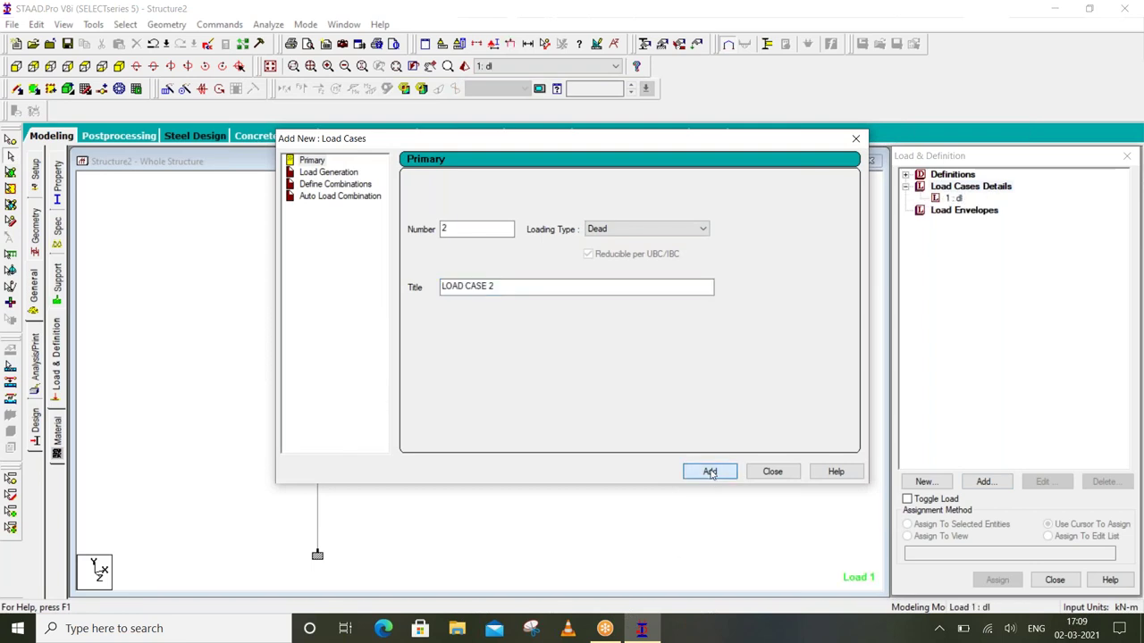
pyautogui.click(770, 476)
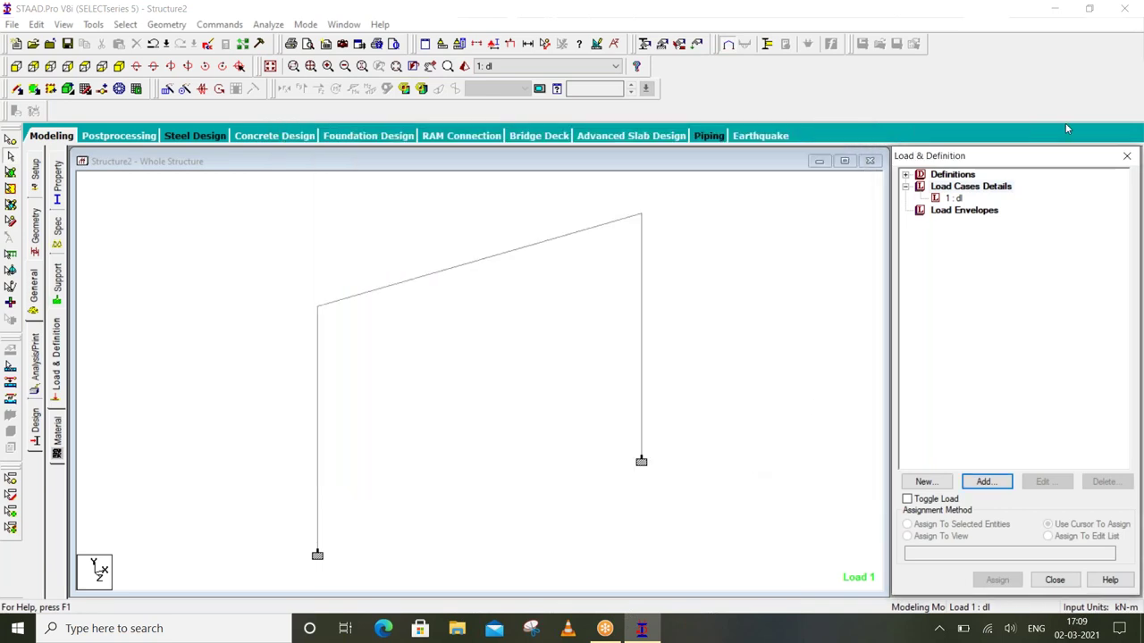
pyautogui.click(958, 198)
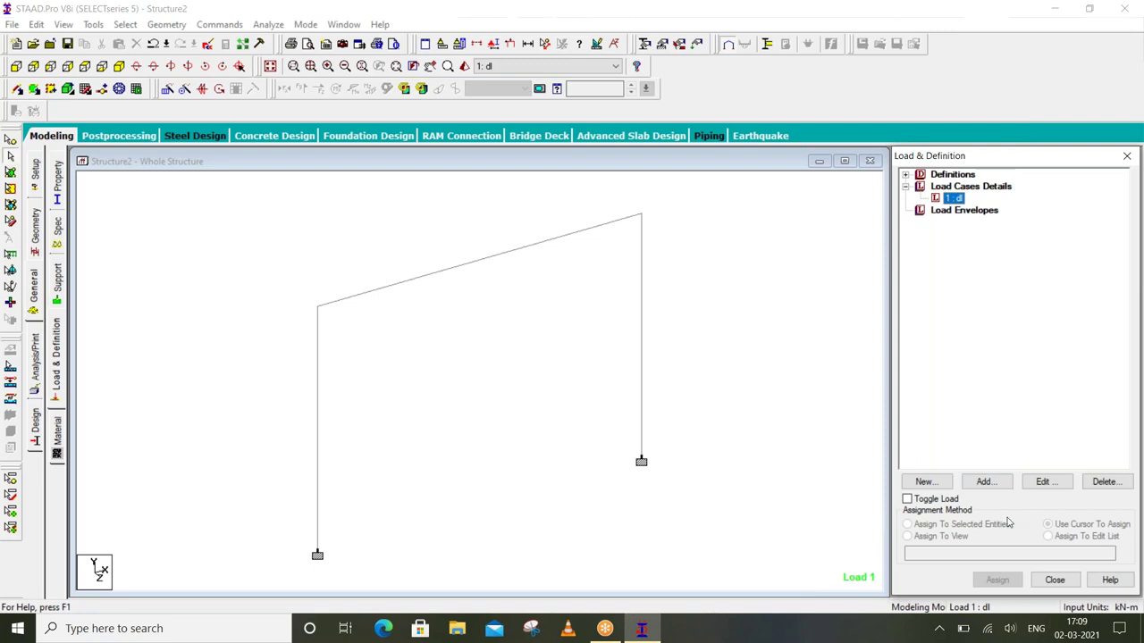
# Add a selfweight load with factor -1.5 in Y to load case dl
pyautogui.click(998, 484)
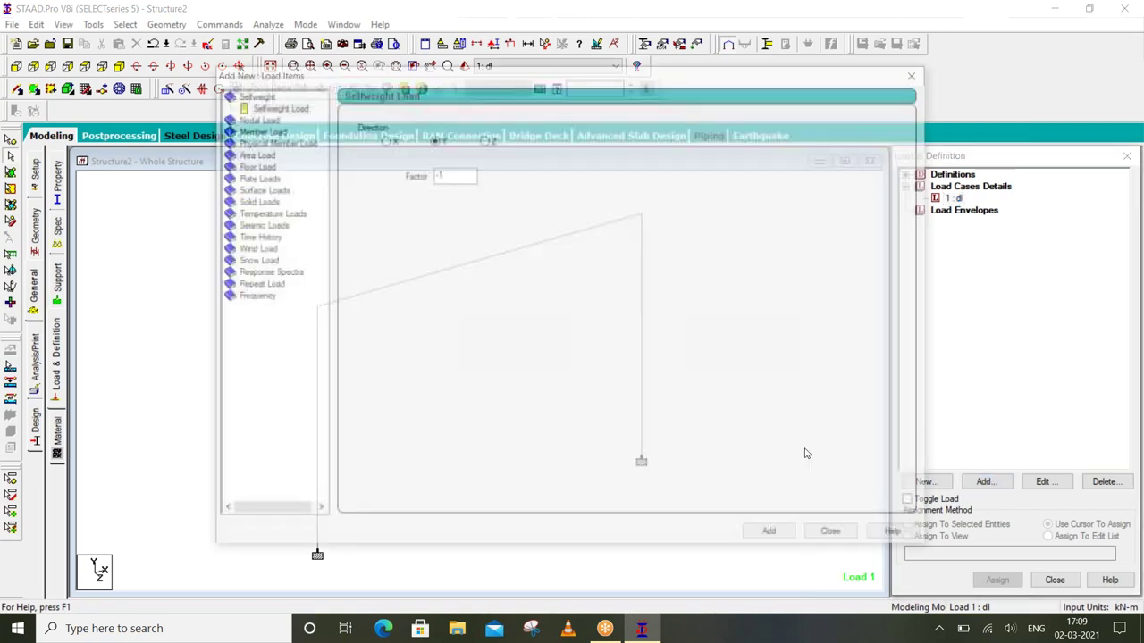
pyautogui.click(452, 174)
pyautogui.write('.5')
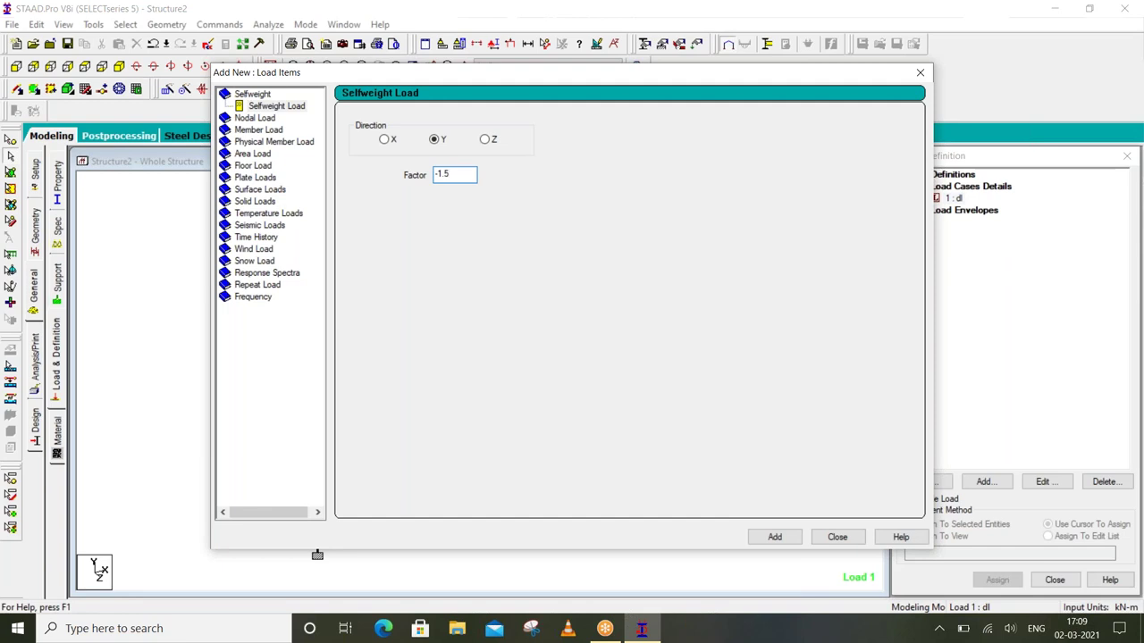
pyautogui.click(774, 536)
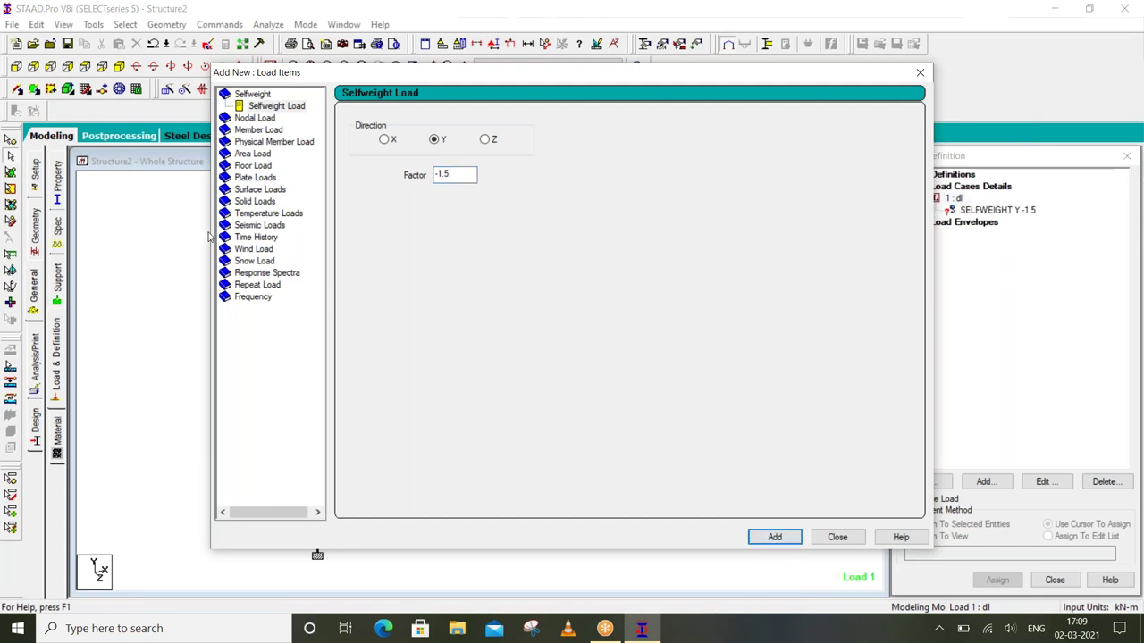
pyautogui.click(247, 130)
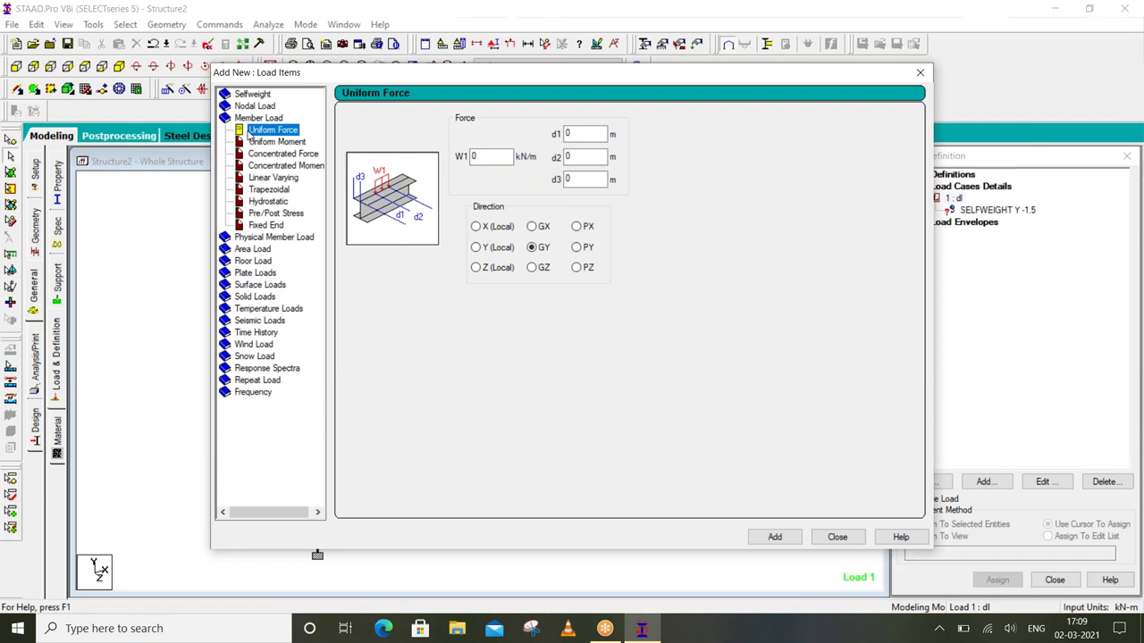
# Search Windows for the Calculator app by typing 'ca'
pyautogui.click(846, 23)
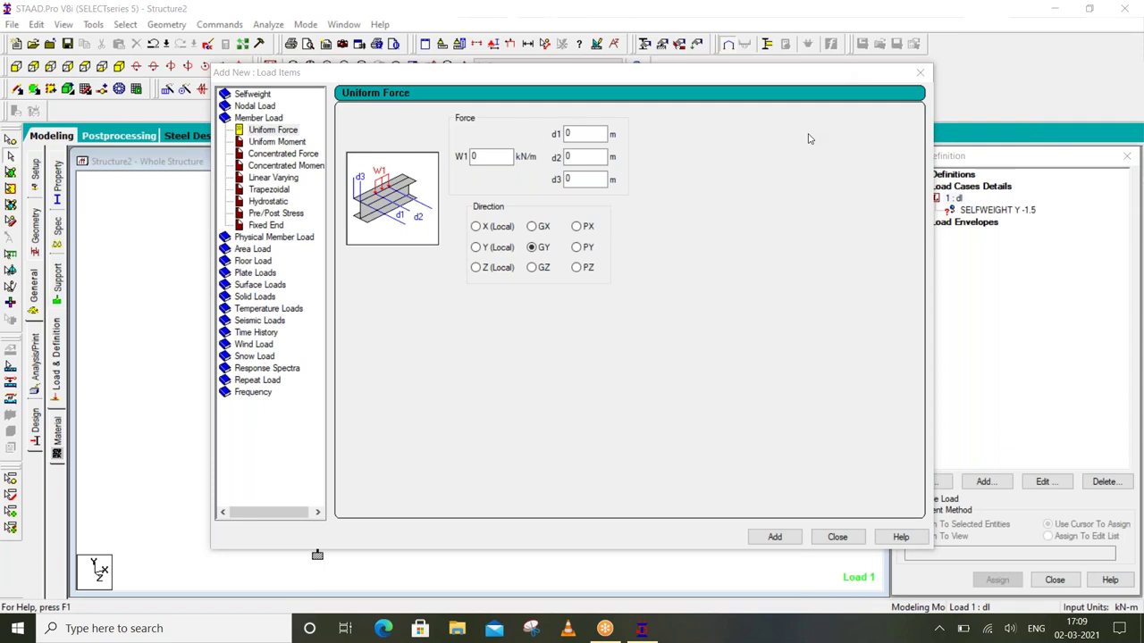
pyautogui.click(217, 638)
pyautogui.write('cal')
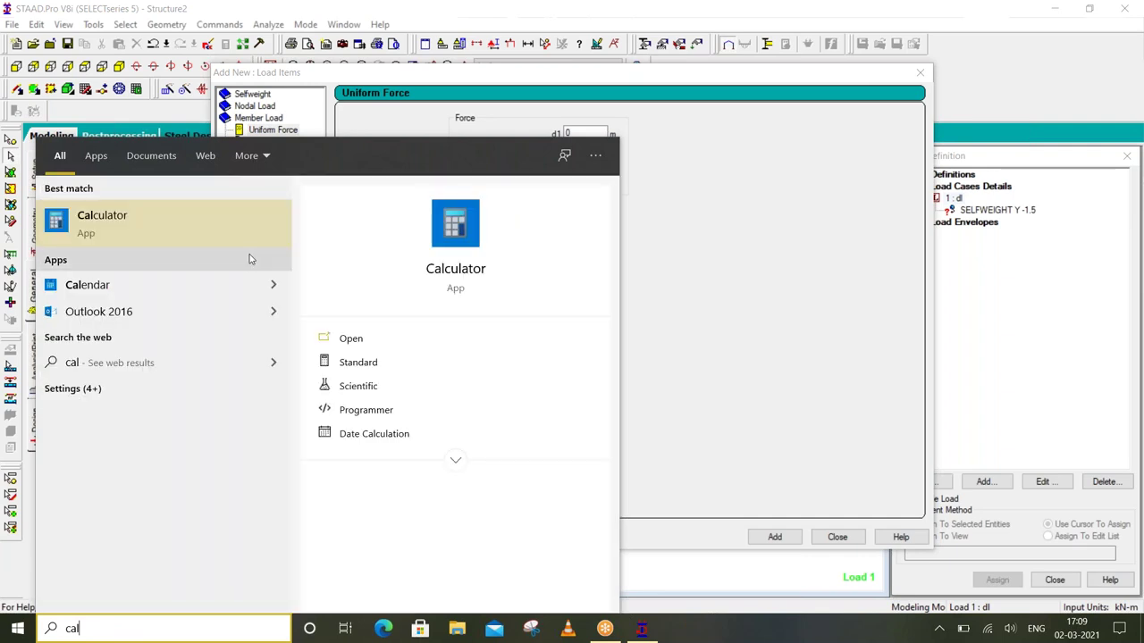
# Open Calculator, move it to the centre, and enter 19.1 ×
pyautogui.click(214, 237)
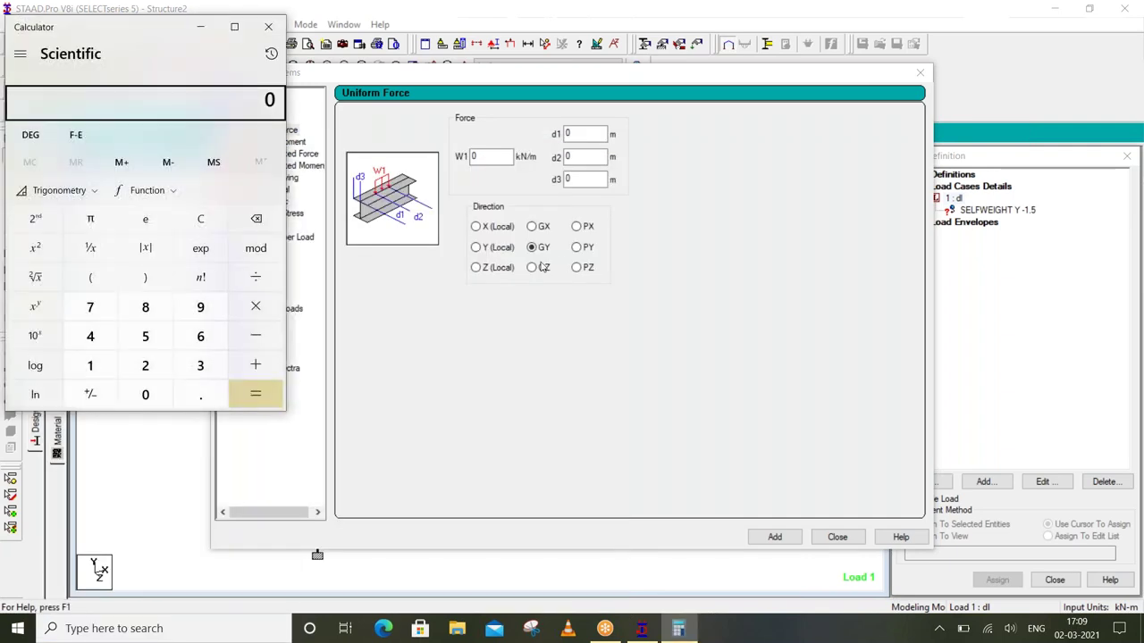
pyautogui.moveTo(160, 35)
pyautogui.mouseDown()
pyautogui.moveTo(208, 54)
pyautogui.moveTo(589, 81)
pyautogui.mouseUp()
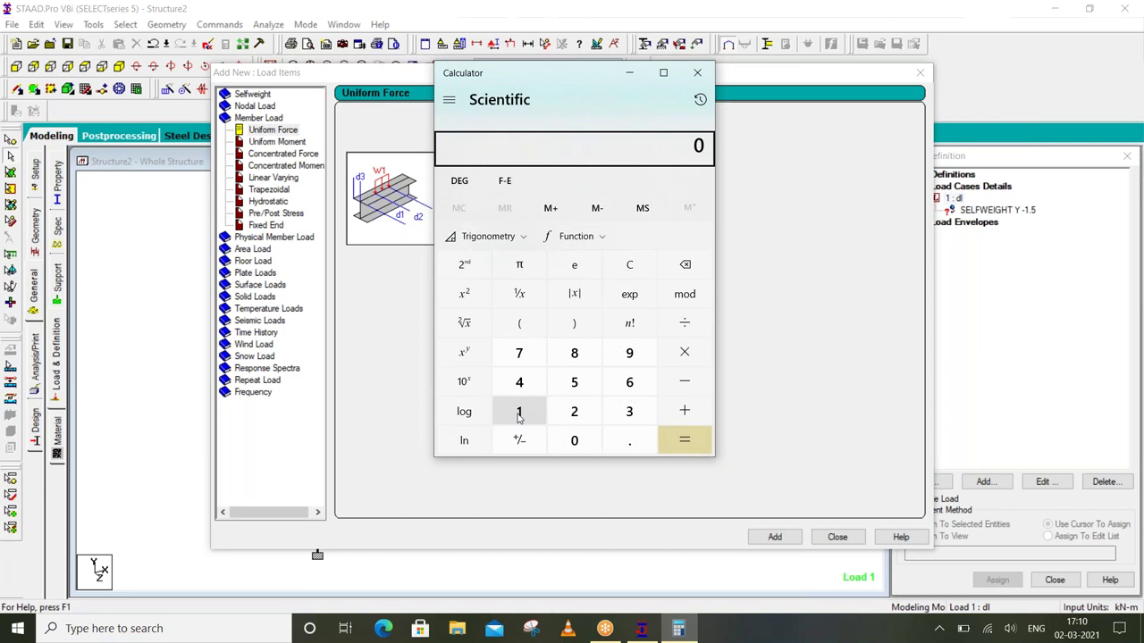
pyautogui.click(519, 412)
pyautogui.click(629, 352)
pyautogui.click(629, 441)
pyautogui.click(536, 413)
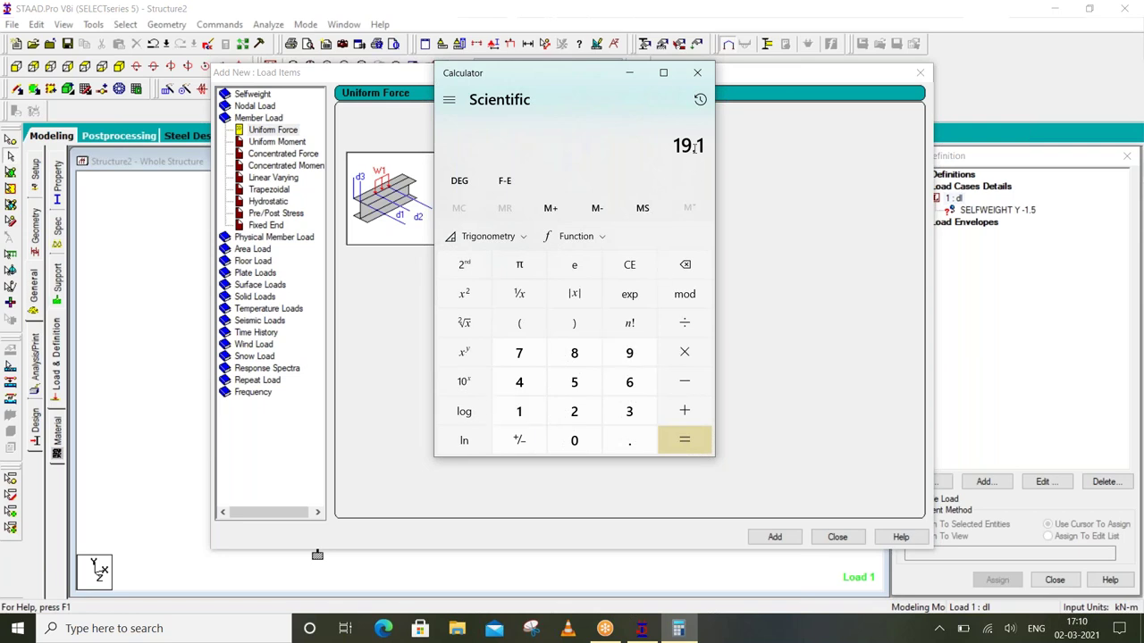
pyautogui.click(689, 355)
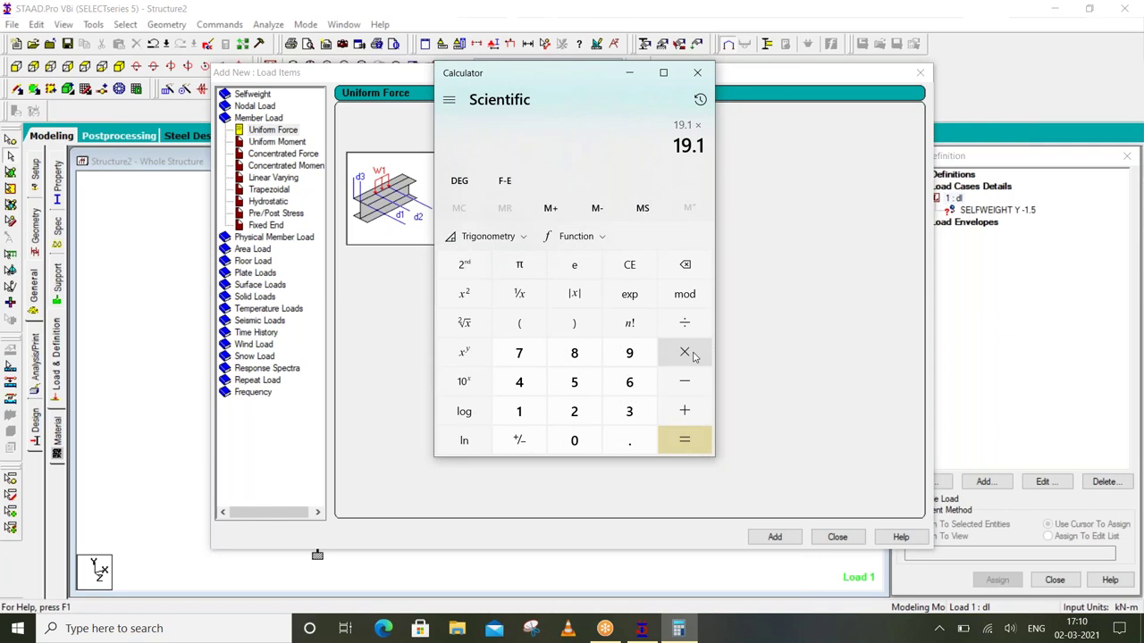
# Multiply by 0.23 and 3 to get 13.179, copy it, and minimize Calculator
pyautogui.click(577, 443)
pyautogui.click(629, 441)
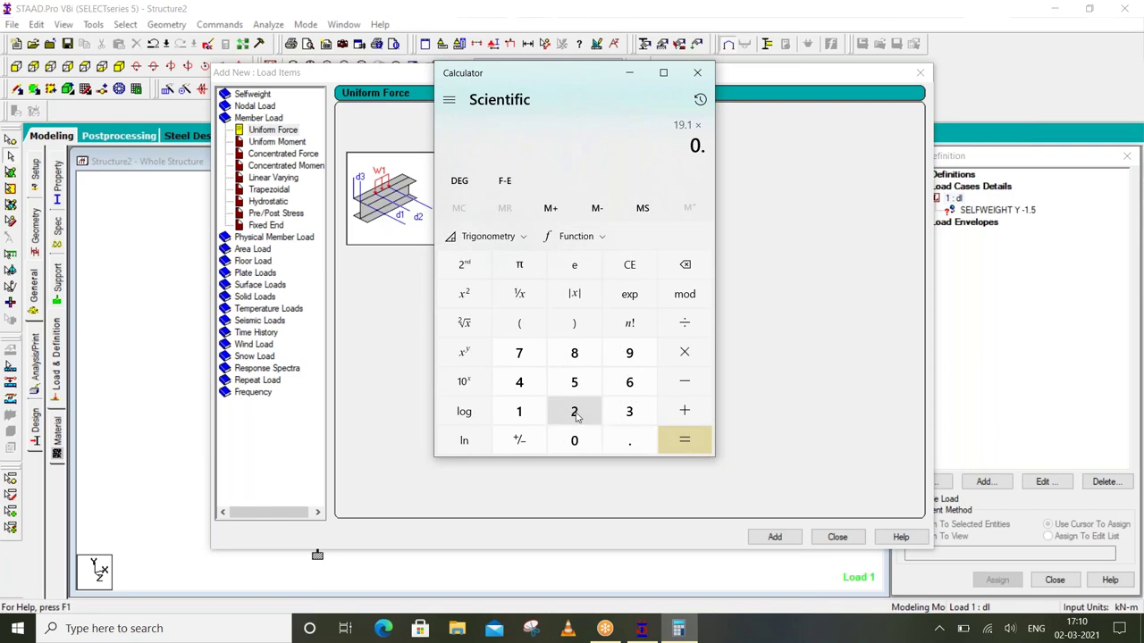
pyautogui.click(573, 412)
pyautogui.click(629, 413)
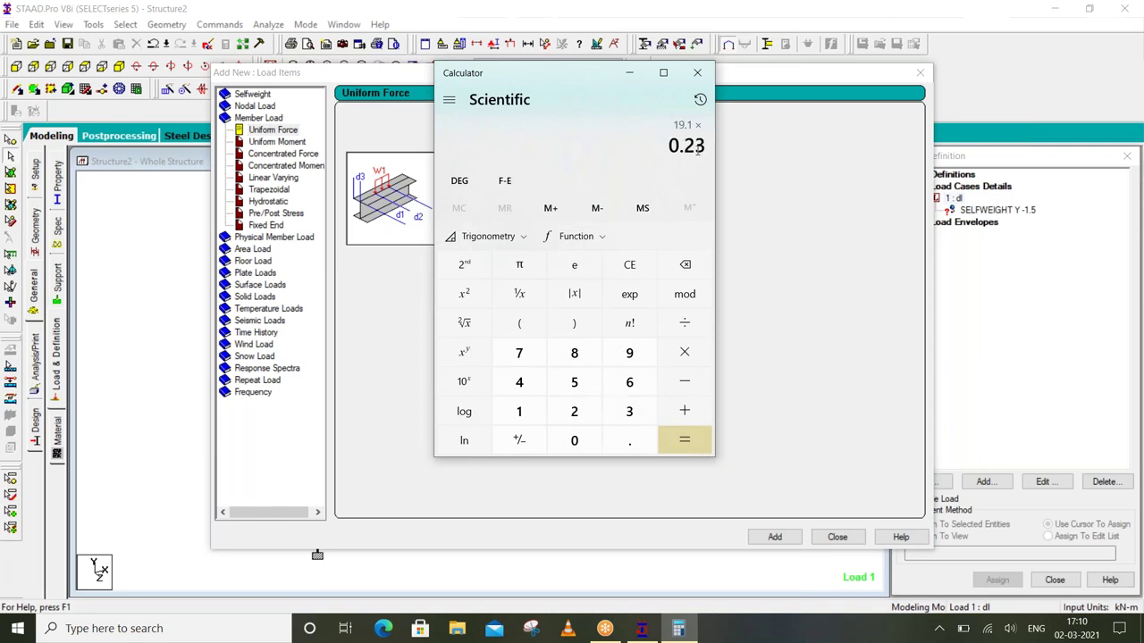
pyautogui.click(684, 354)
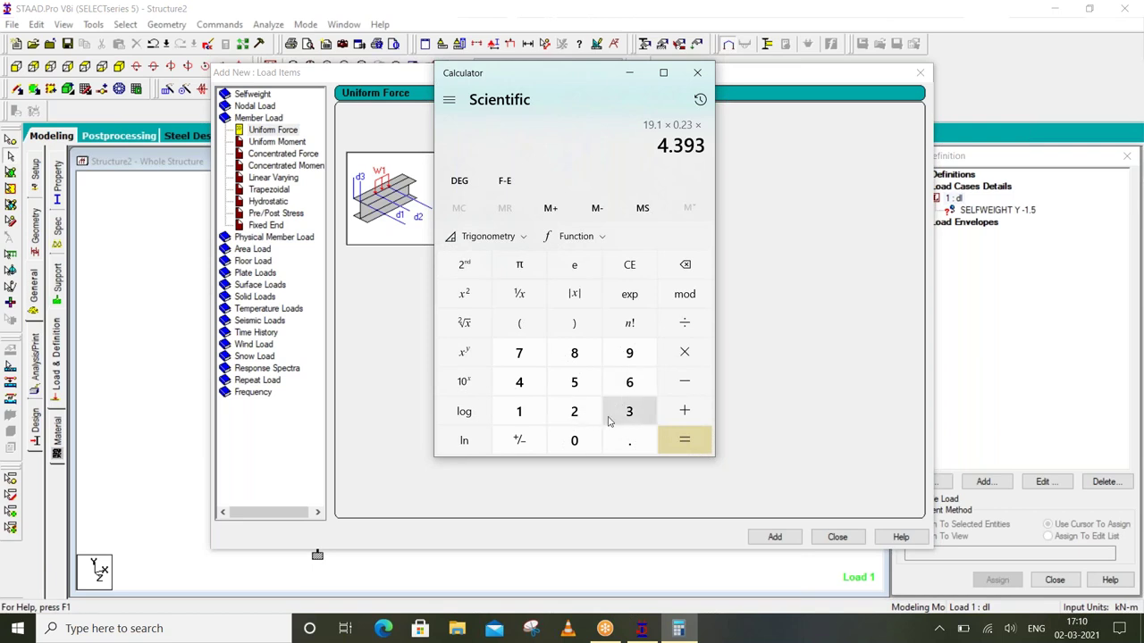
pyautogui.click(618, 418)
pyautogui.click(682, 443)
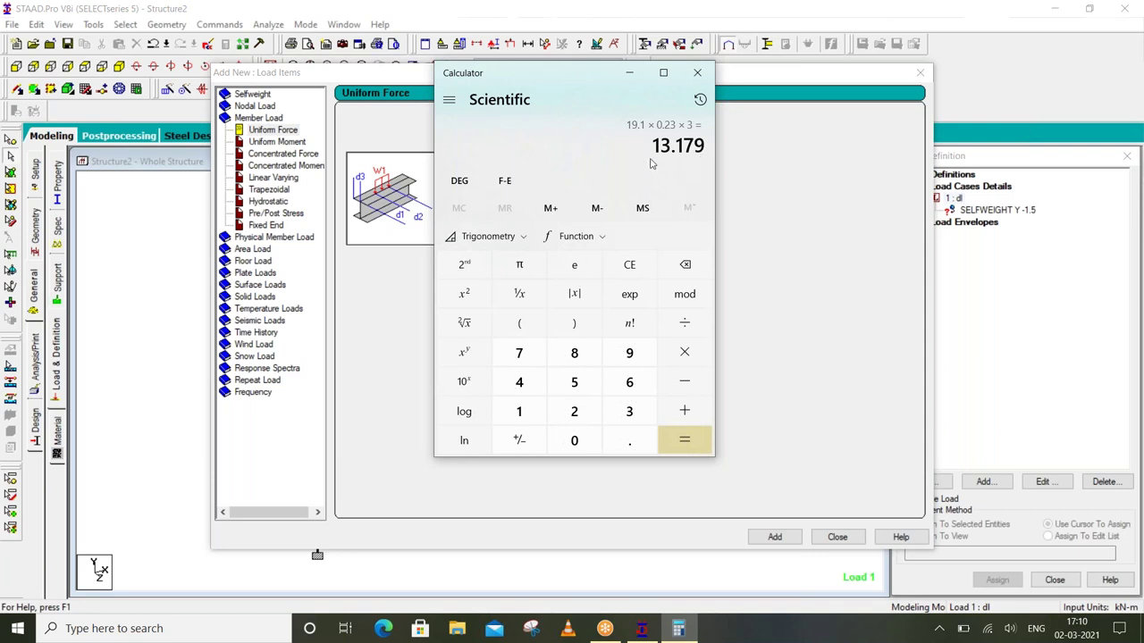
pyautogui.moveTo(655, 147); pyautogui.dragTo(714, 149)
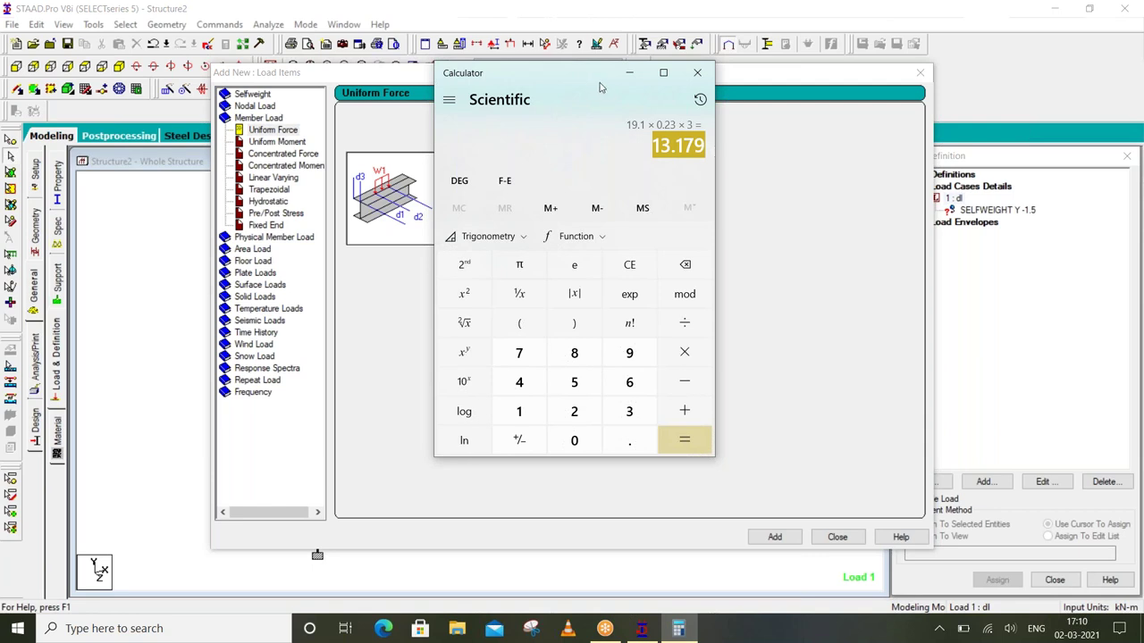
pyautogui.click(629, 72)
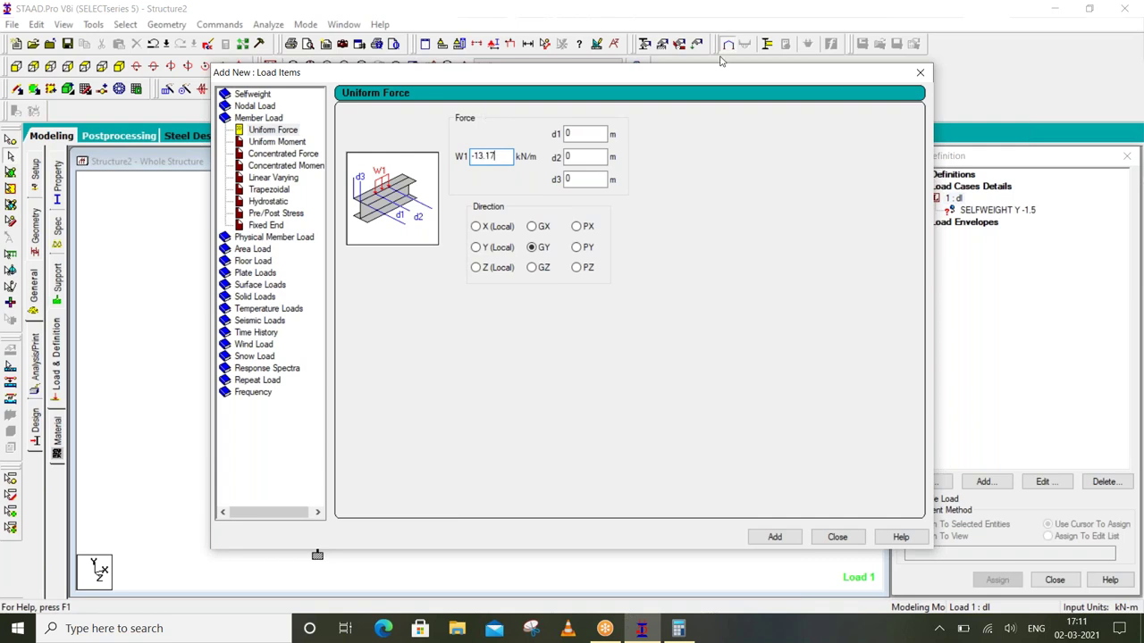
# Add a -13.17 kN/m UNI GY load item, then pick the self-weight load and window-select all frame members
pyautogui.click(772, 542)
pyautogui.click(836, 539)
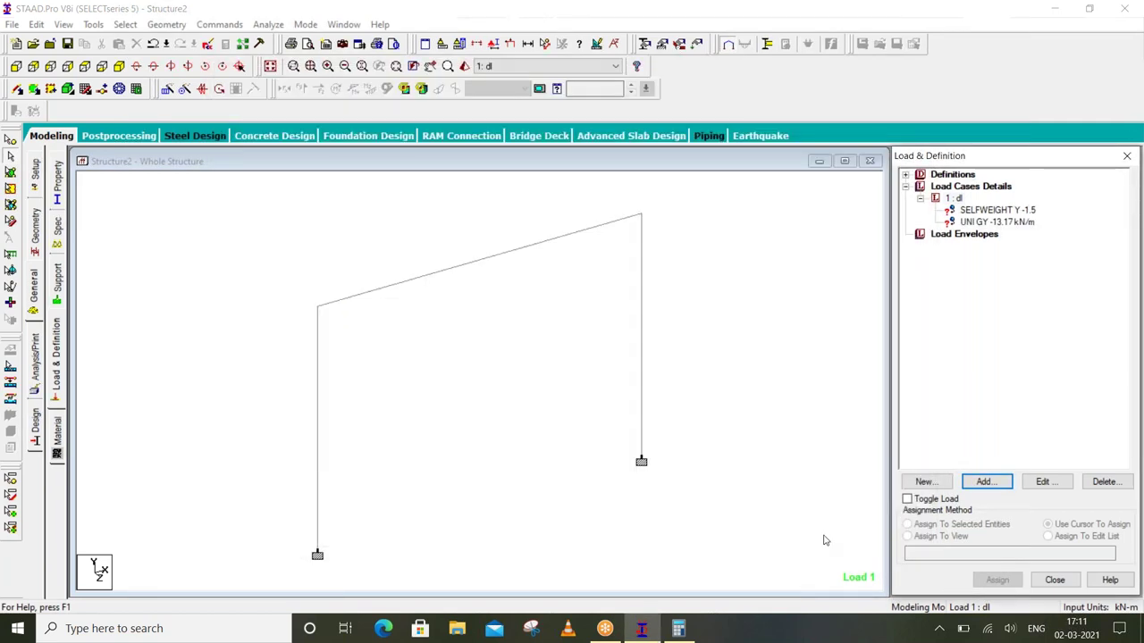
pyautogui.click(998, 212)
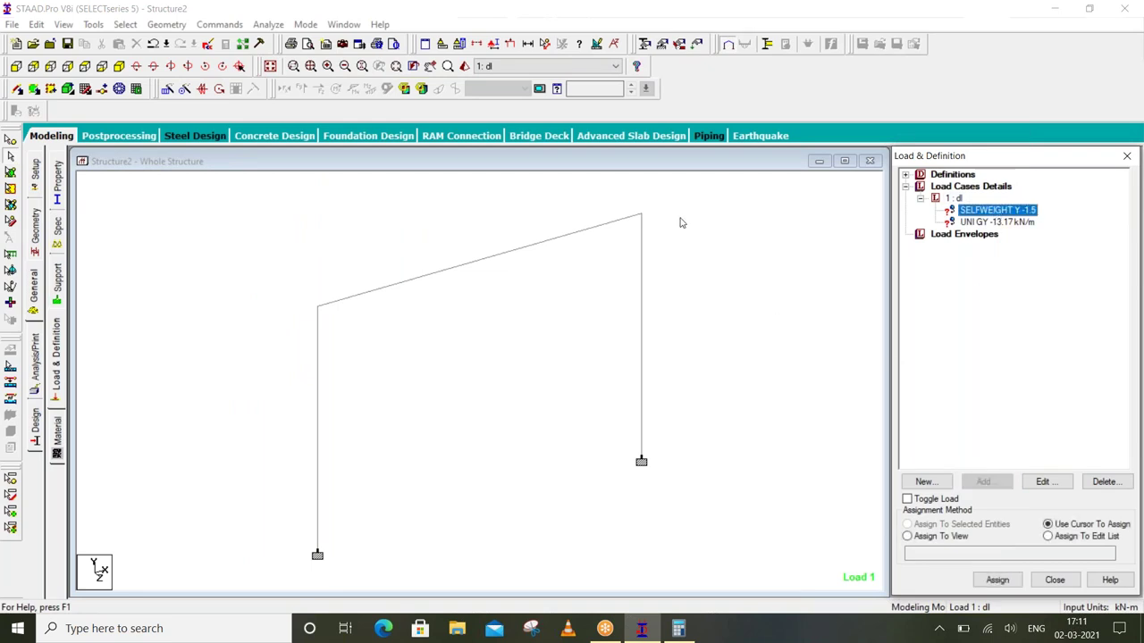
pyautogui.moveTo(233, 399); pyautogui.dragTo(714, 572)
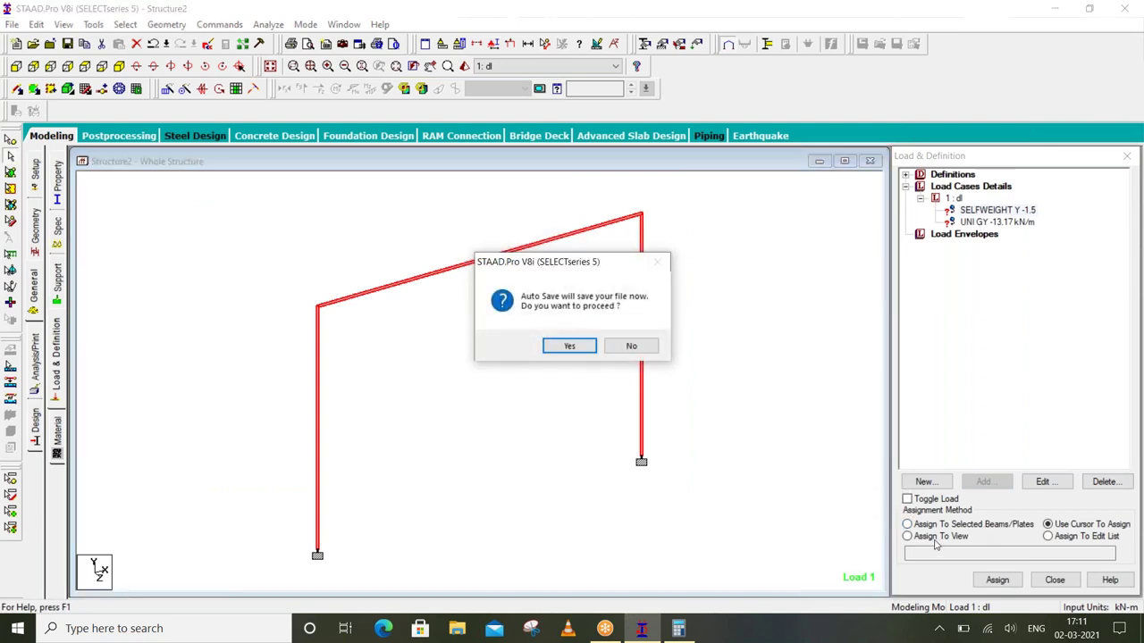
# Assign SELFWEIGHT Y -1.5 to all three members in view, then pick the UNI GY load
pyautogui.click(551, 346)
pyautogui.click(487, 335)
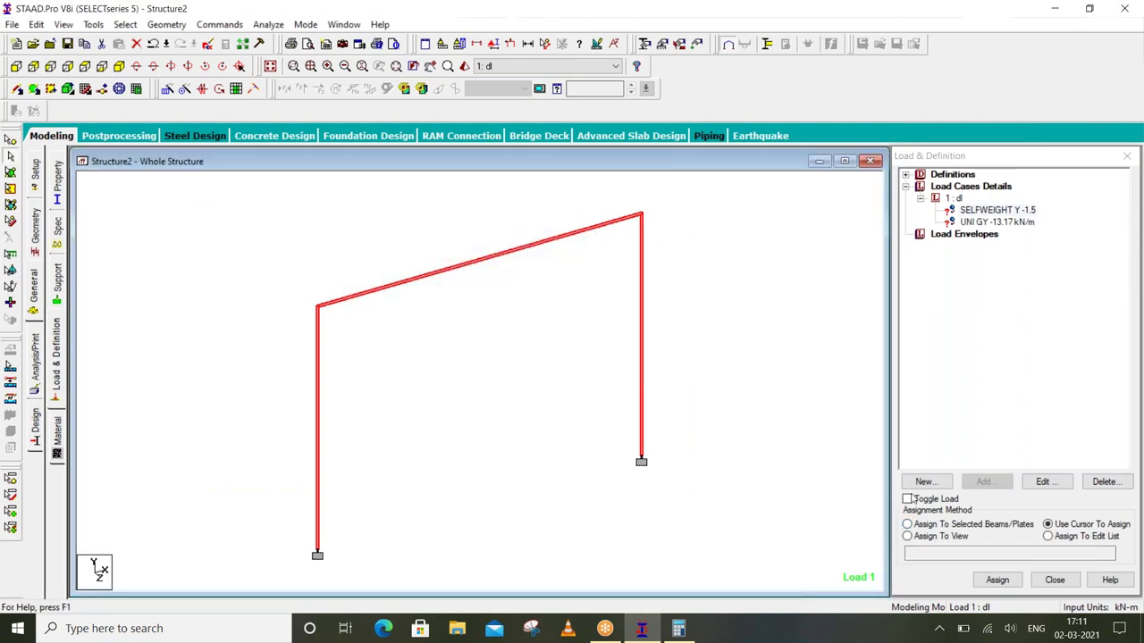
pyautogui.click(941, 537)
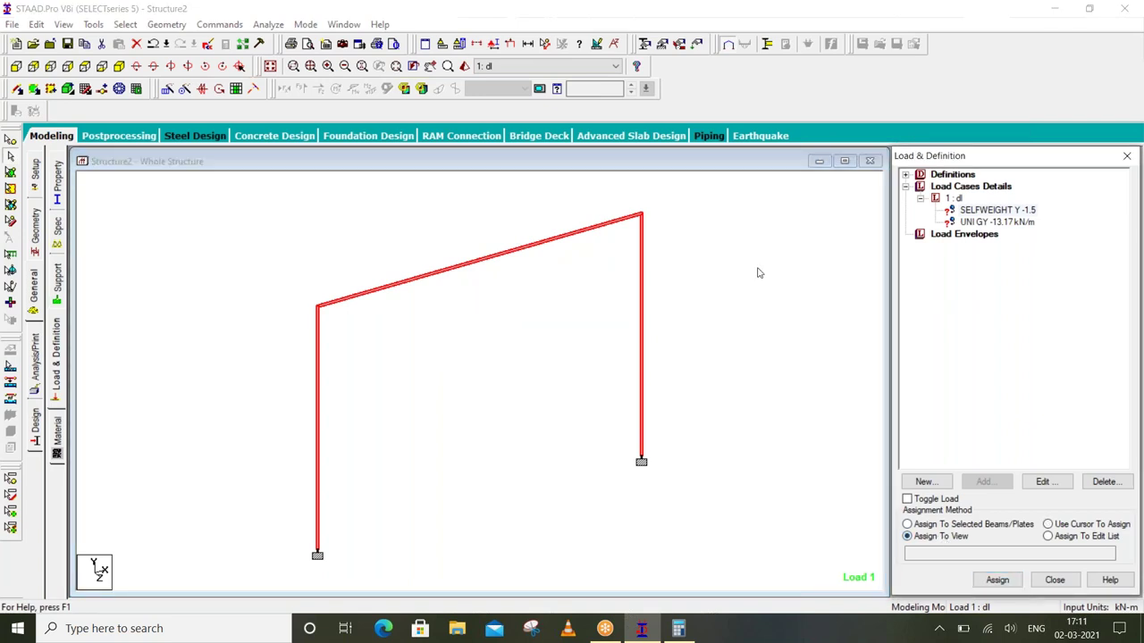
pyautogui.click(997, 580)
pyautogui.click(1041, 410)
pyautogui.click(997, 222)
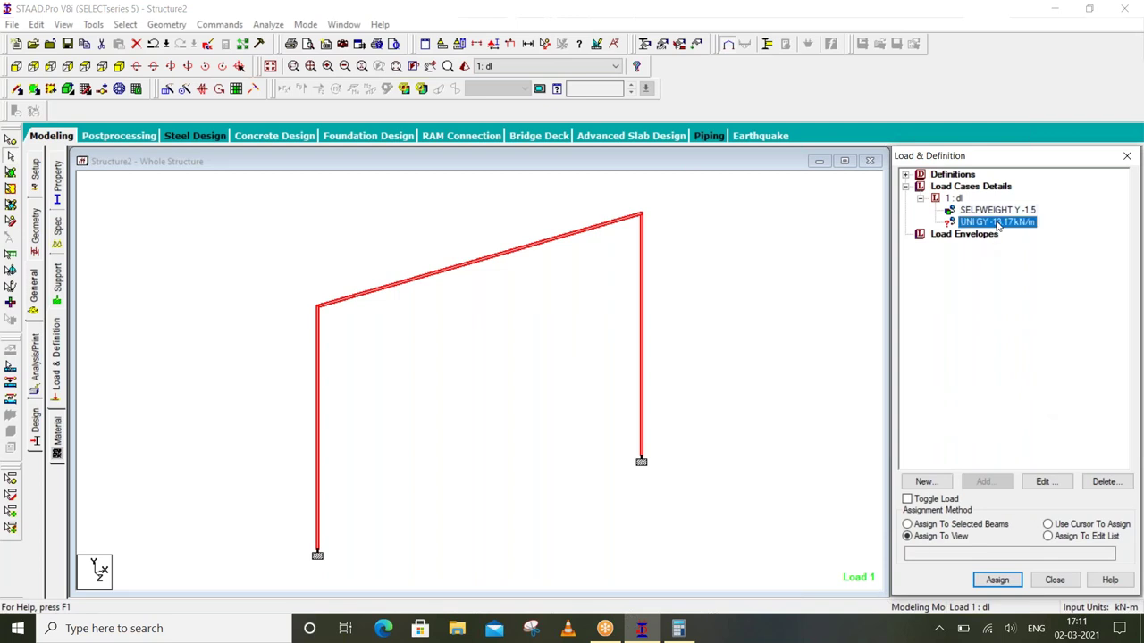
pyautogui.click(630, 361)
# Assign the UNI GY -13.17 kN/m load to the selected sloping roof beam only
pyautogui.moveTo(565, 382); pyautogui.dragTo(384, 213)
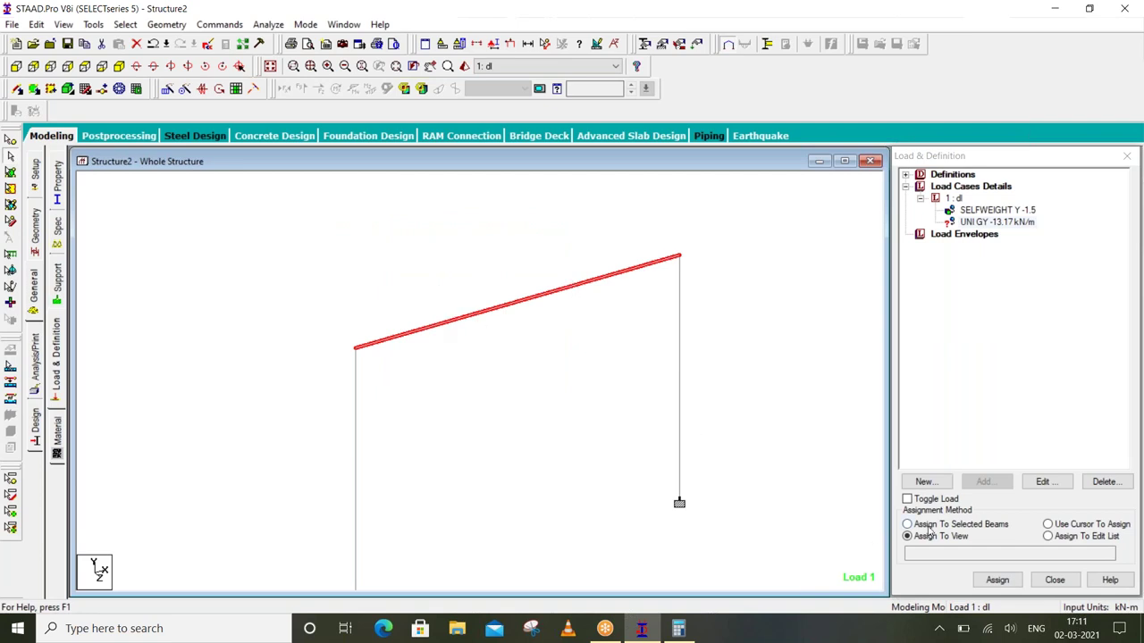
pyautogui.click(965, 527)
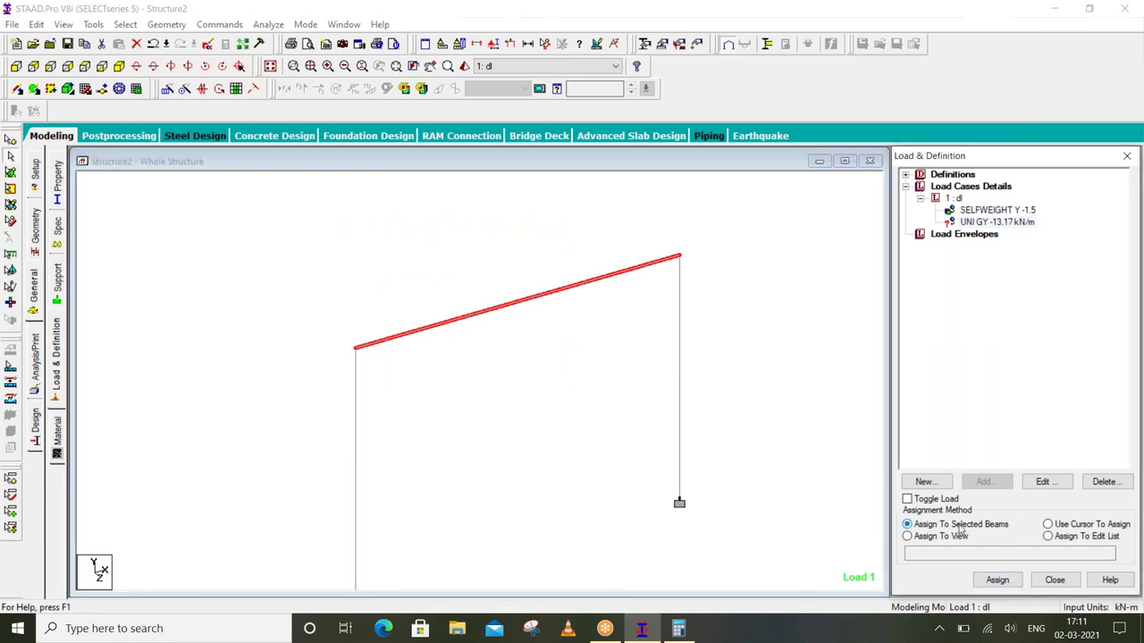
pyautogui.click(997, 580)
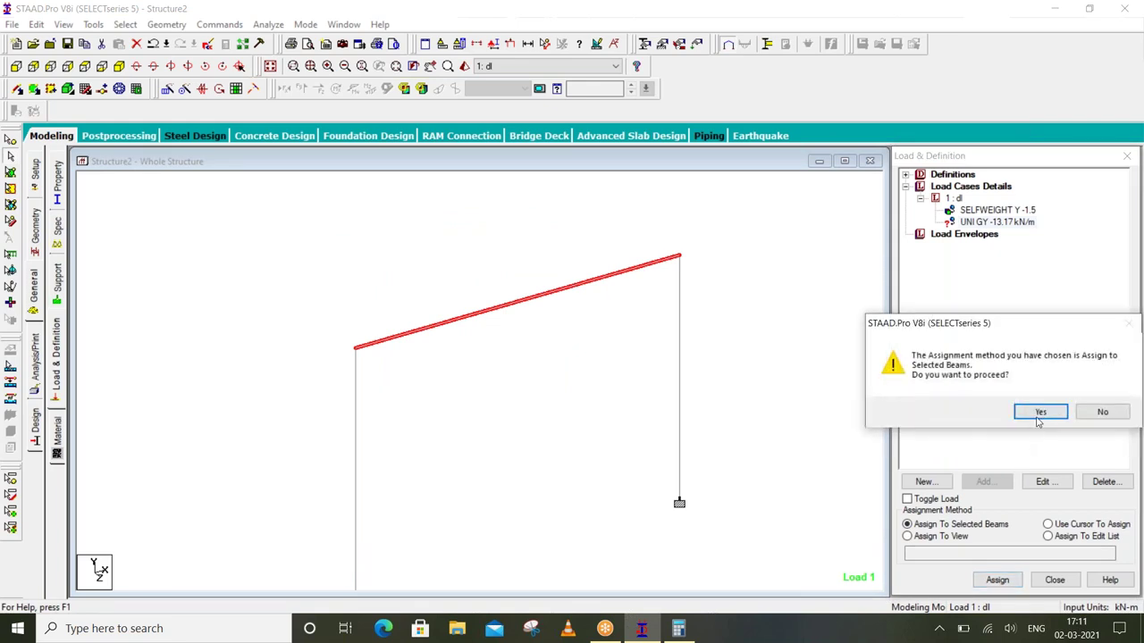
pyautogui.click(1039, 410)
# Rotate the view and show the loads to check the rafter's downward arrows, then deselect it
pyautogui.press('Down')
pyautogui.press('Down')
pyautogui.press('Down')
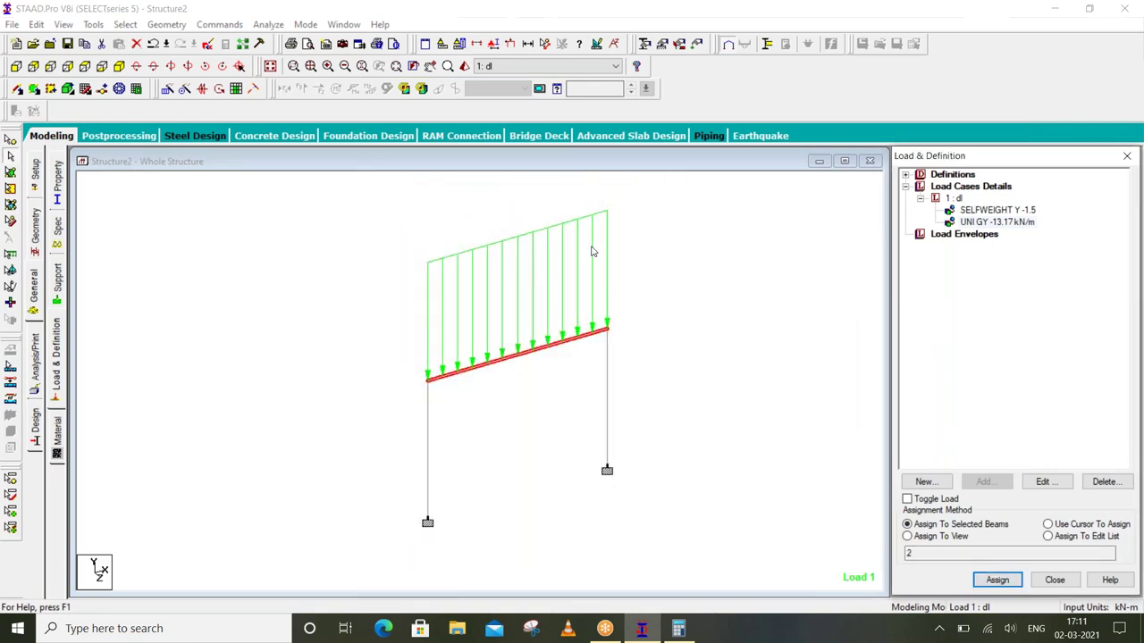
pyautogui.press('Left')
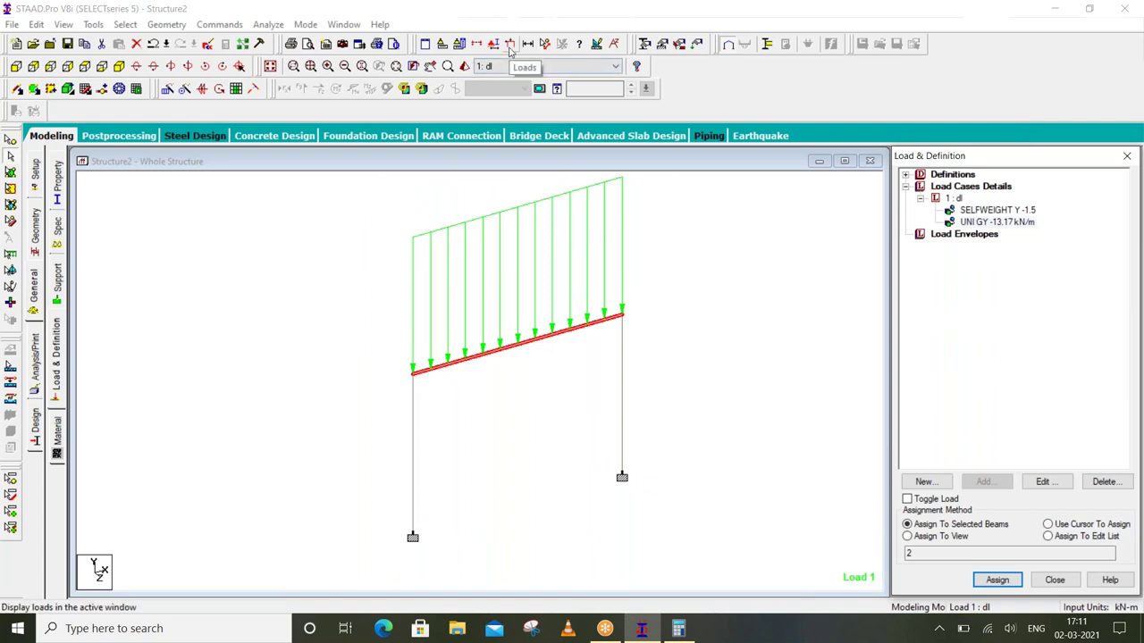
pyautogui.click(510, 45)
pyautogui.press('Left')
pyautogui.scroll(3, 448, 369)
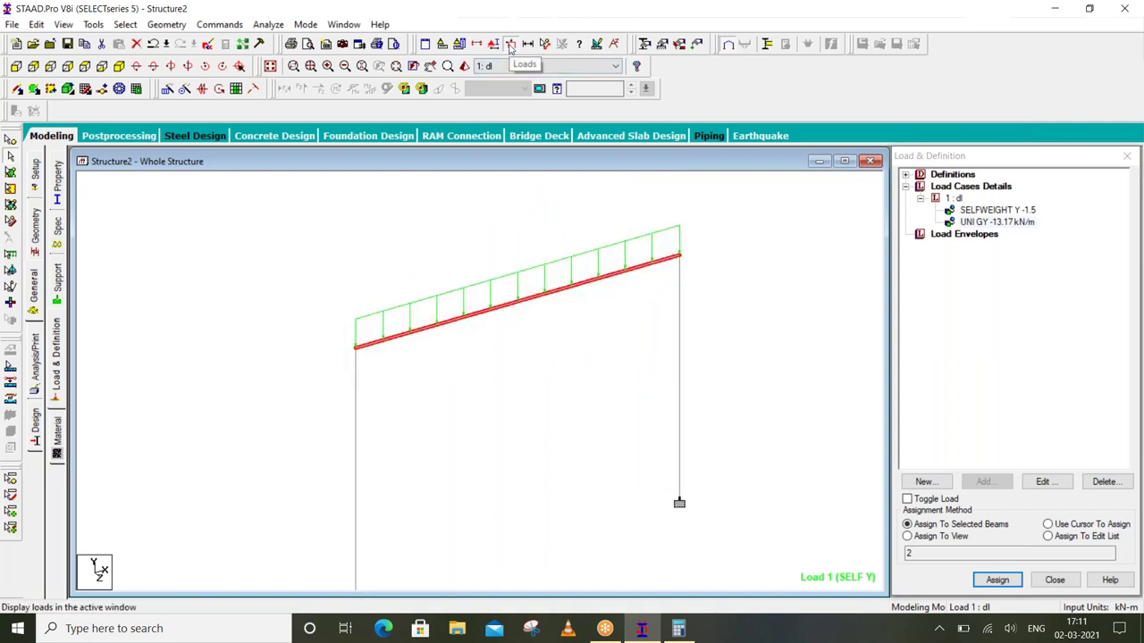
pyautogui.press('Left')
pyautogui.click(278, 301)
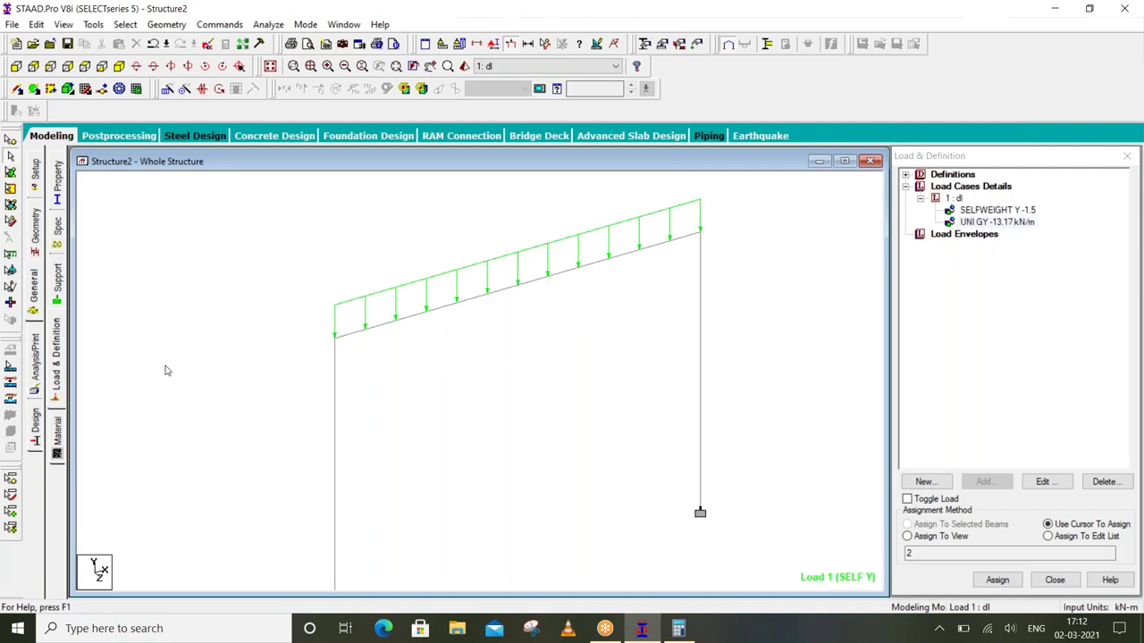
# Add a Perform Analysis command with the Print All option
pyautogui.click(35, 374)
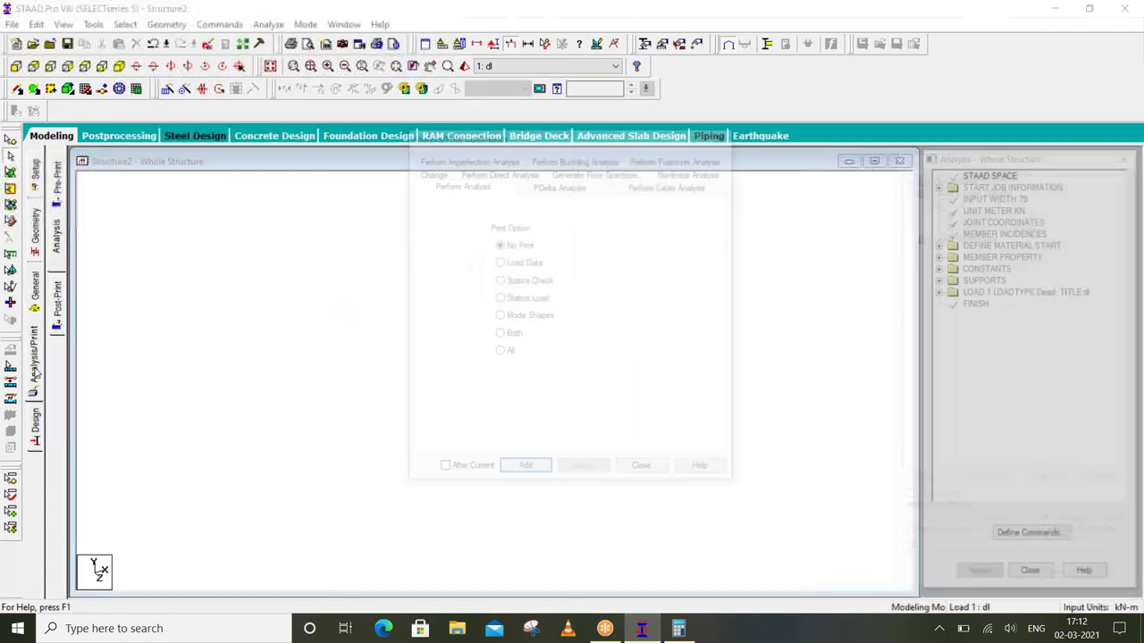
pyautogui.click(499, 355)
pyautogui.click(525, 473)
pyautogui.click(636, 474)
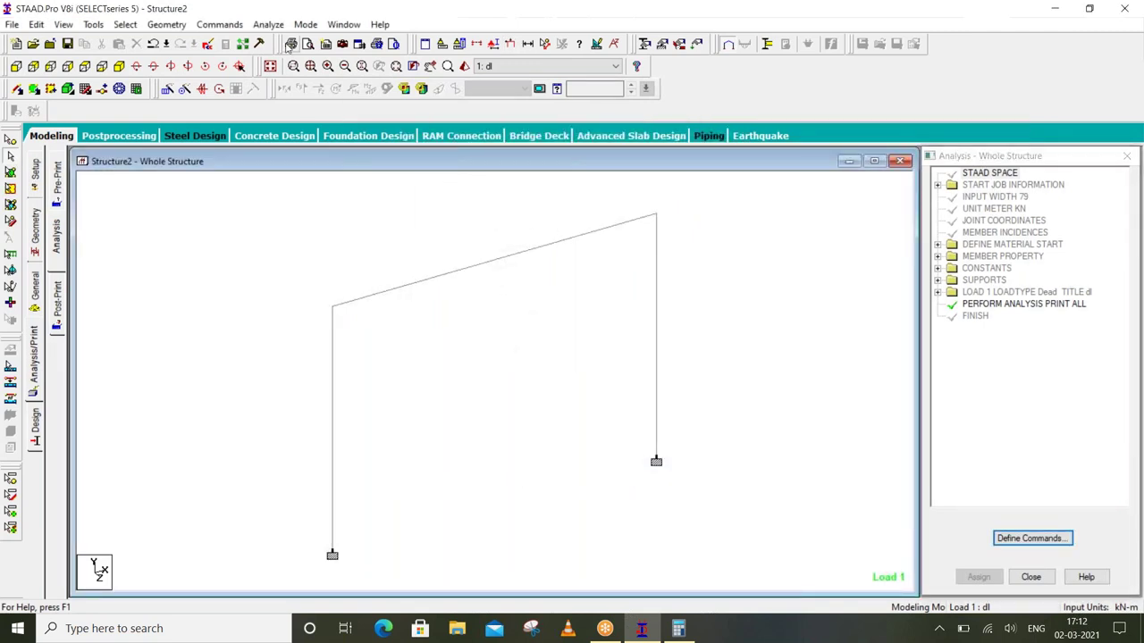
# Save and run the analysis, confirm 0 errors, and choose to view the output file
pyautogui.click(268, 25)
pyautogui.click(267, 44)
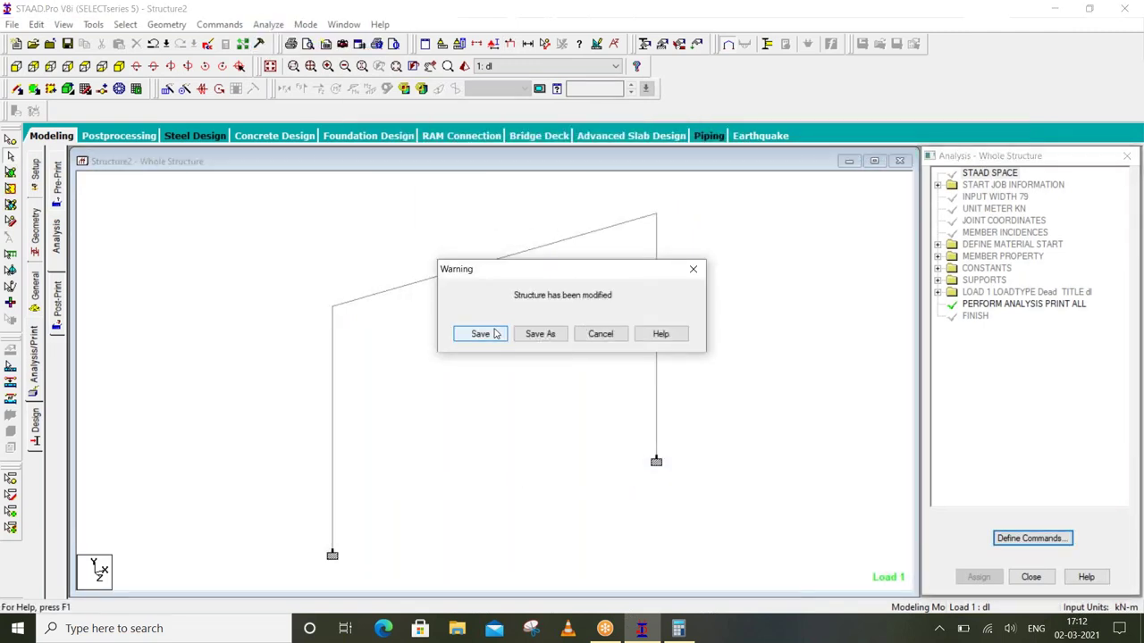
pyautogui.click(474, 333)
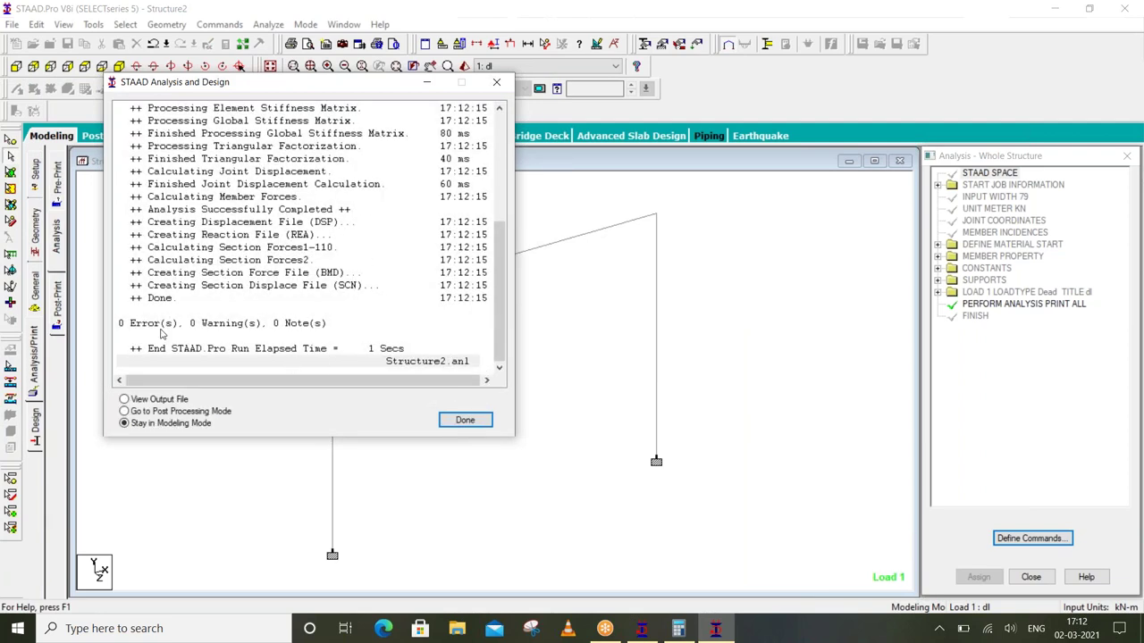
pyautogui.click(162, 327)
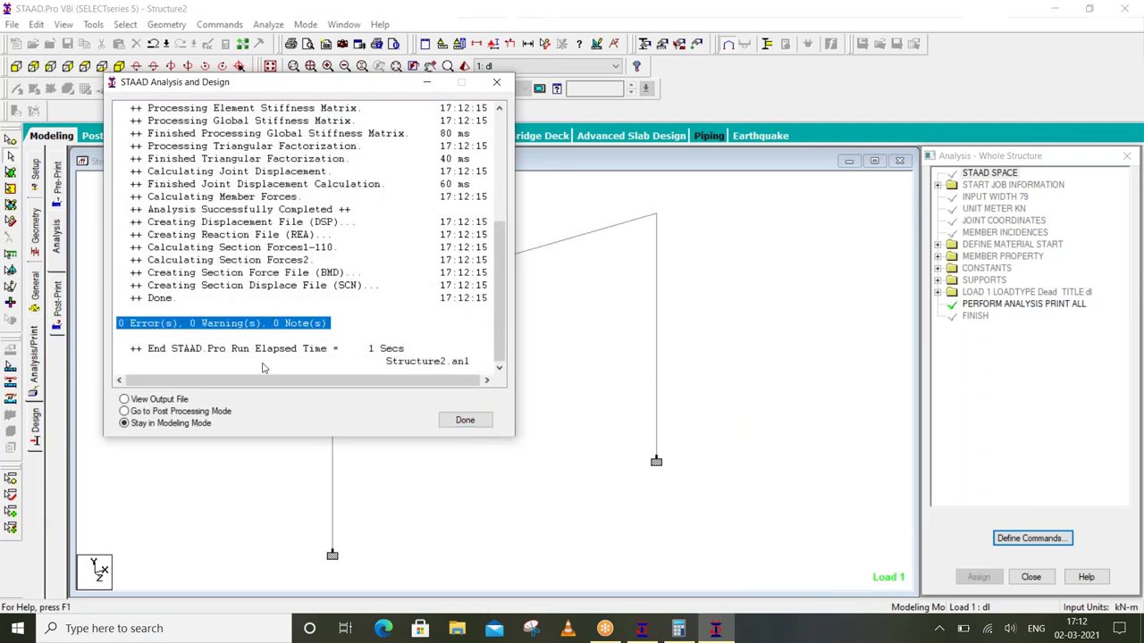
pyautogui.click(173, 402)
pyautogui.click(461, 420)
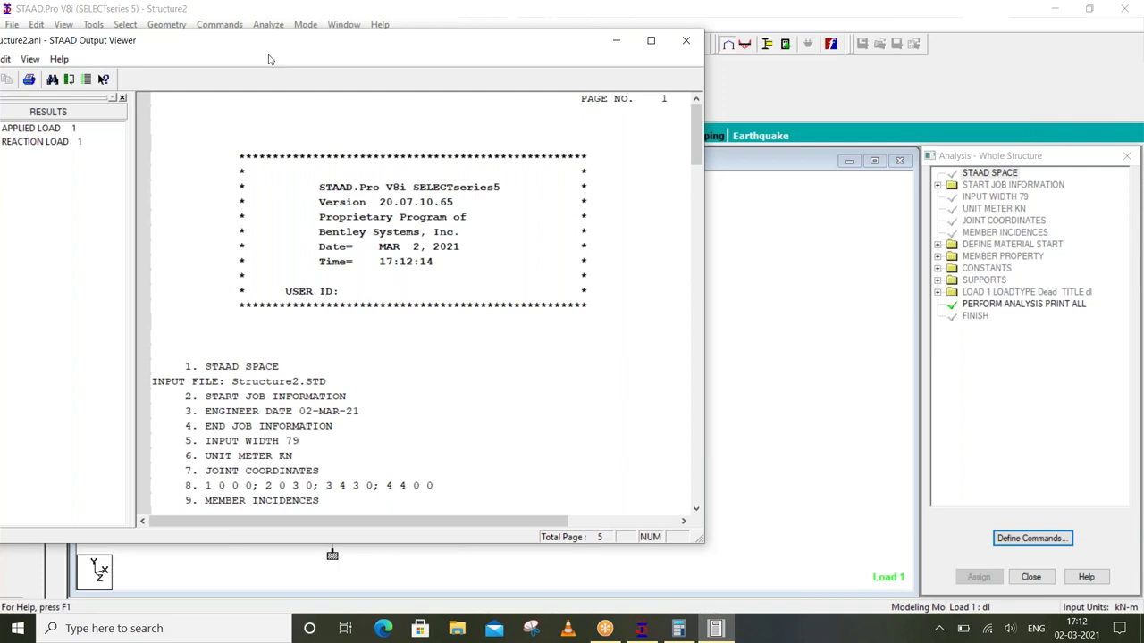
# Review the output header and problem statistics: numbers of joints, members and supports
pyautogui.moveTo(295, 49); pyautogui.dragTo(461, 57)
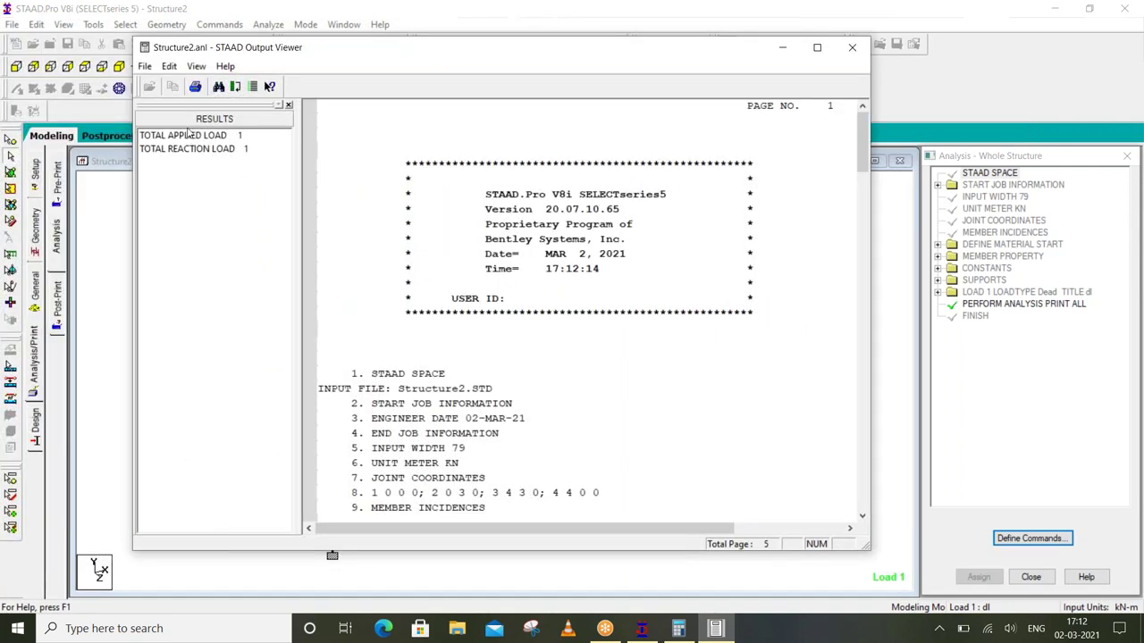
pyautogui.scroll(-2, 566, 327)
pyautogui.scroll(-2, 566, 327)
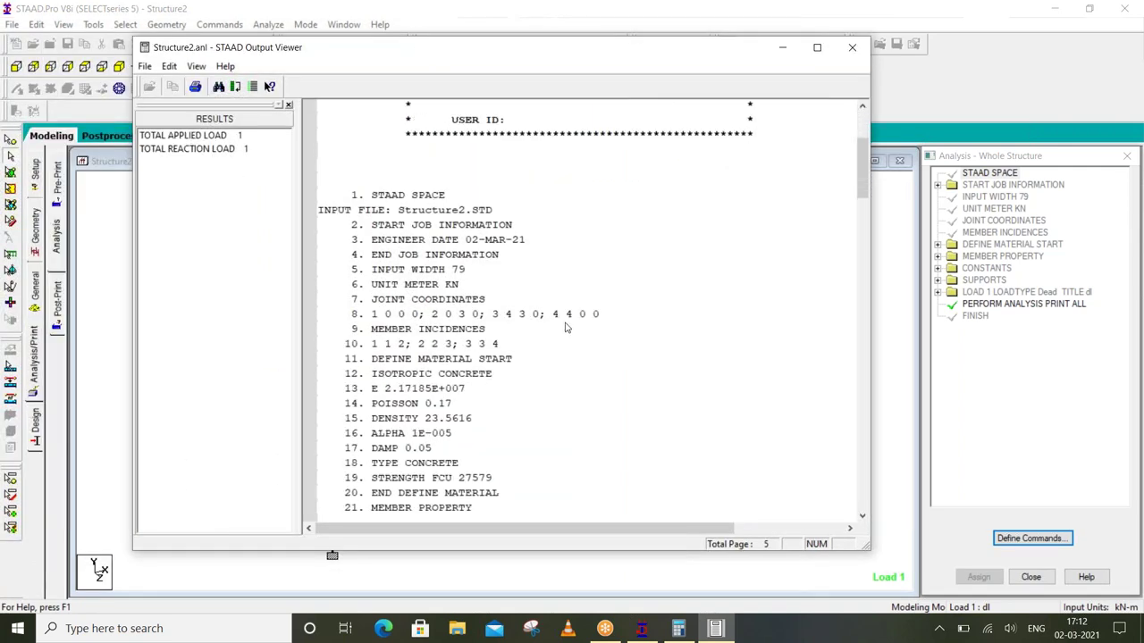
pyautogui.scroll(4, 565, 327)
pyautogui.moveTo(563, 196); pyautogui.dragTo(574, 279)
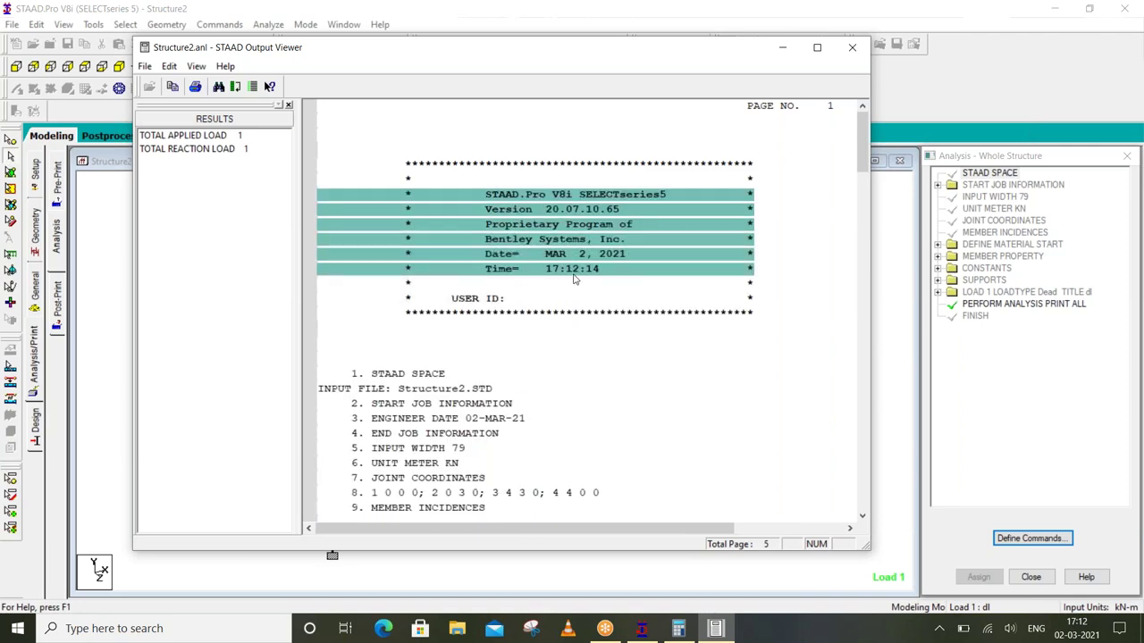
pyautogui.scroll(-3, 574, 278)
pyautogui.scroll(-2, 574, 279)
pyautogui.scroll(-3, 574, 280)
pyautogui.scroll(-1, 575, 280)
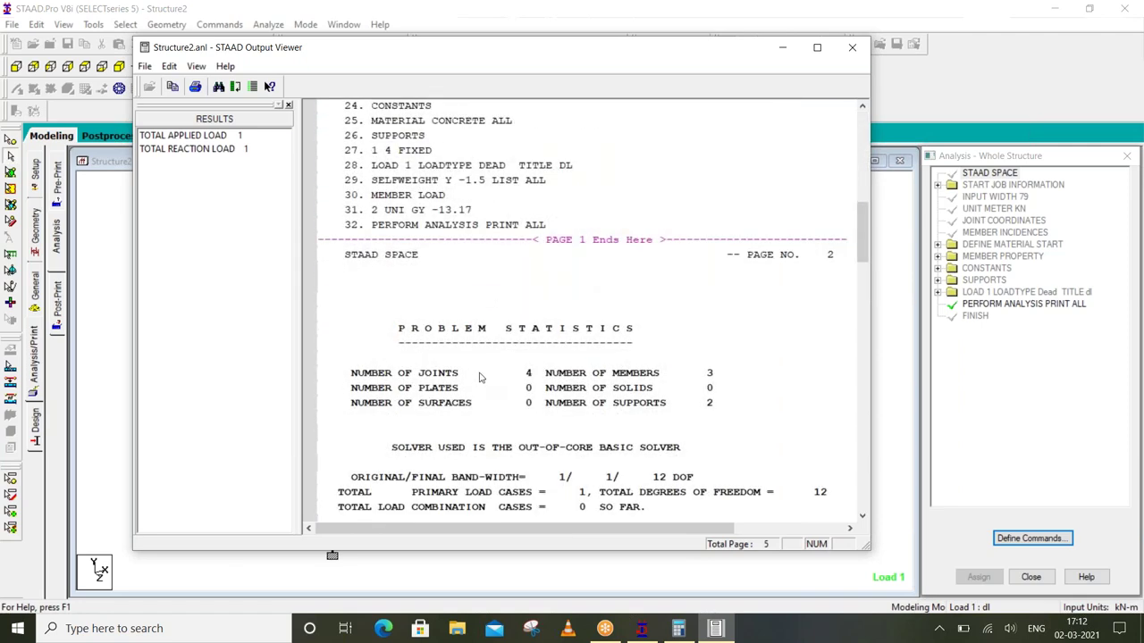
pyautogui.click(488, 381)
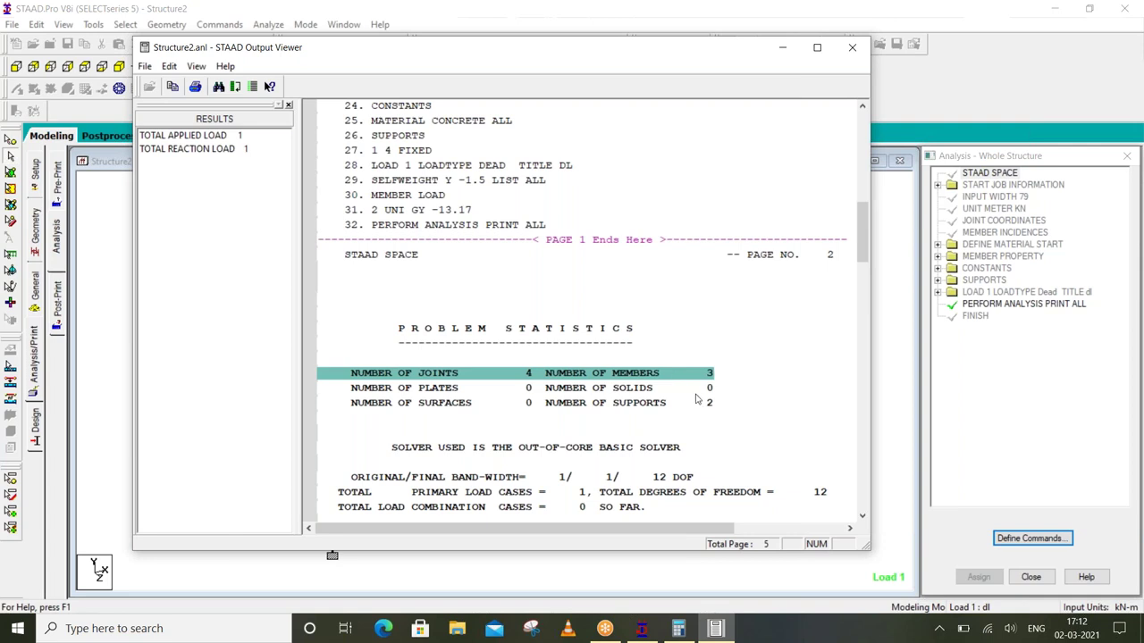
pyautogui.click(702, 405)
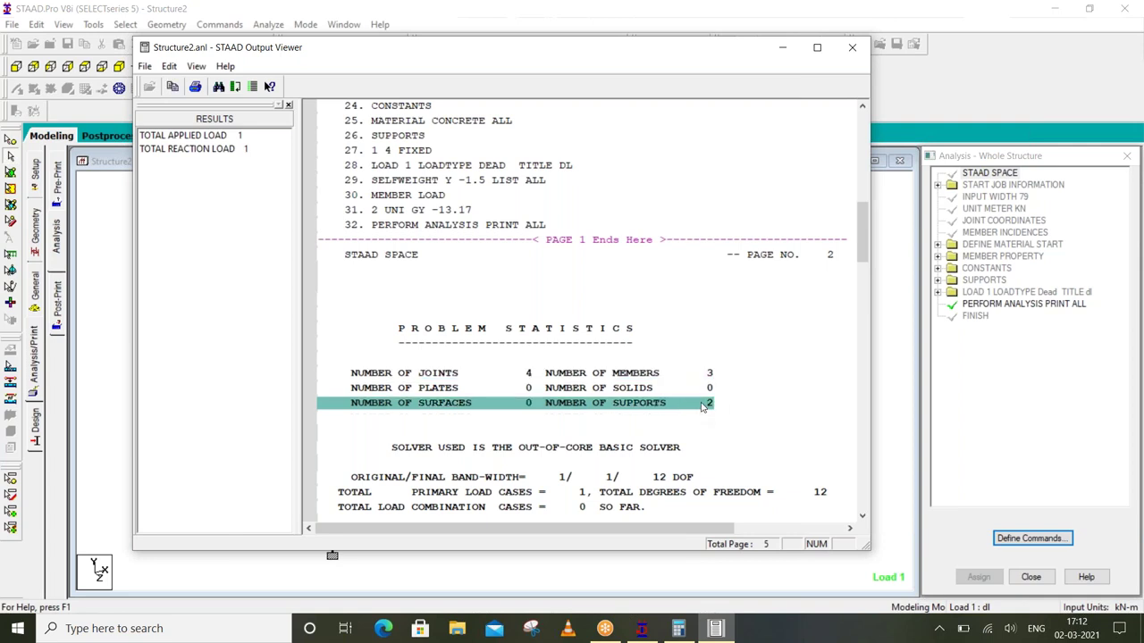
# Check the self-weight factor -1.500, structure weight 14.740 kN and member 2 uniform load, then close the report
pyautogui.scroll(-1, 702, 404)
pyautogui.scroll(-3, 702, 405)
pyautogui.scroll(-2, 702, 405)
pyautogui.scroll(-1, 699, 403)
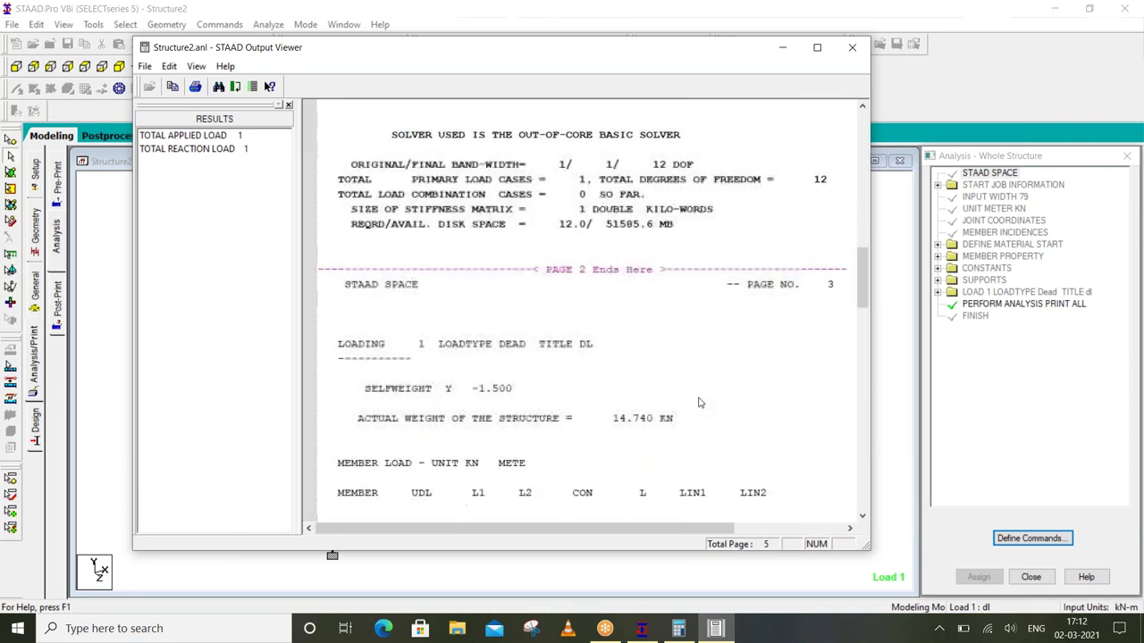
pyautogui.click(498, 393)
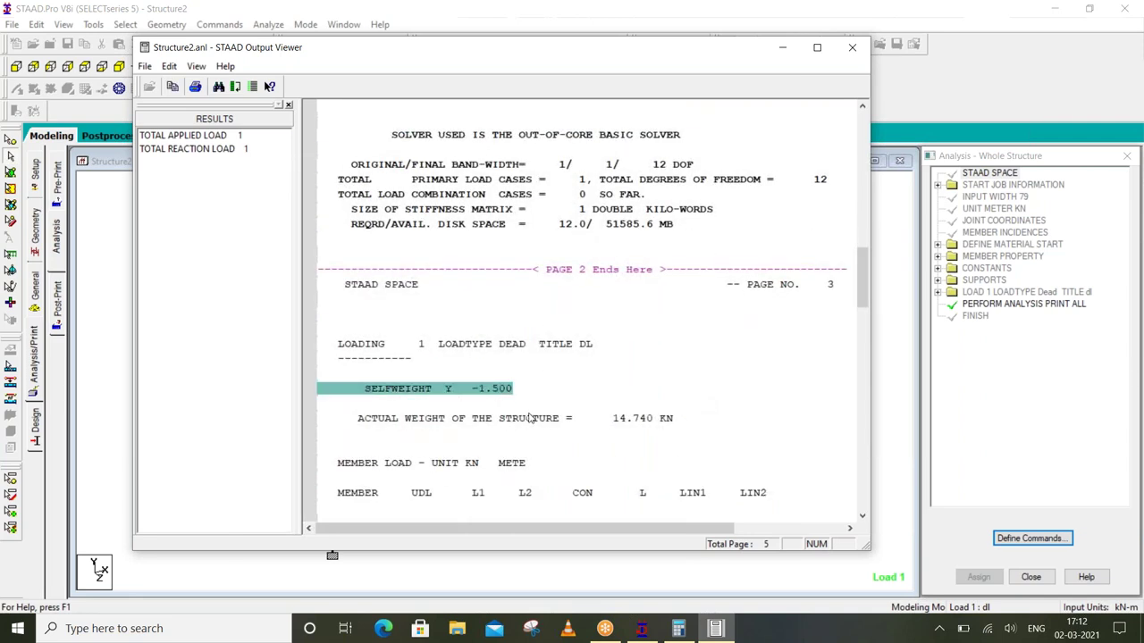
pyautogui.scroll(-1, 532, 420)
pyautogui.click(532, 380)
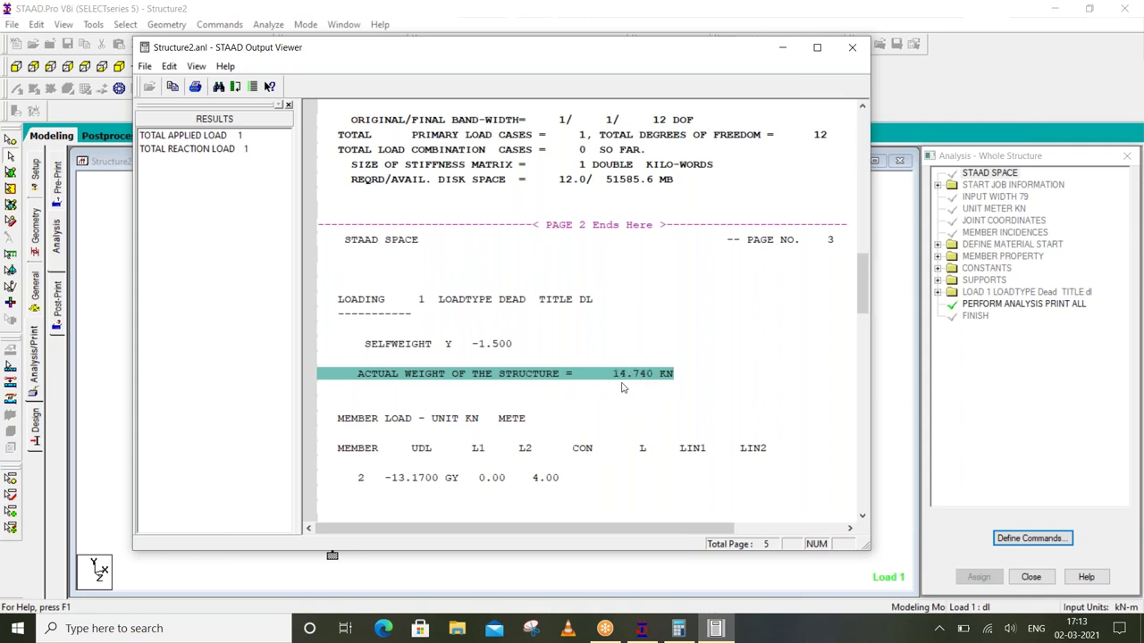
pyautogui.scroll(-2, 425, 402)
pyautogui.click(413, 391)
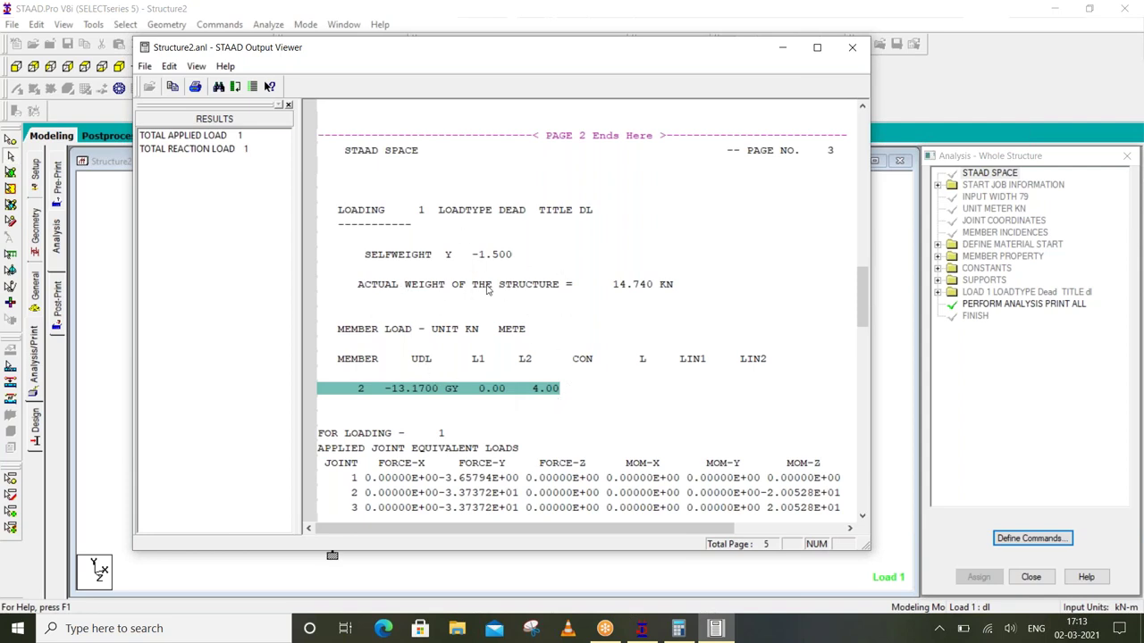
pyautogui.click(856, 57)
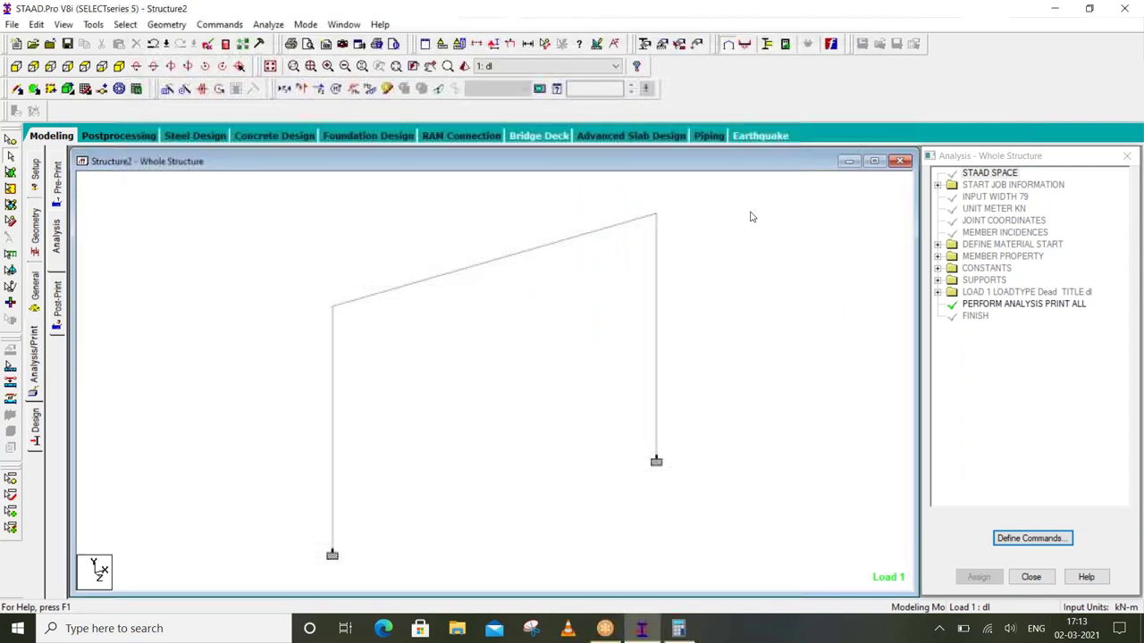
# Enter Postprocessing for the dl load case and maximize the Whole Structure view of the deflected shape
pyautogui.click(114, 136)
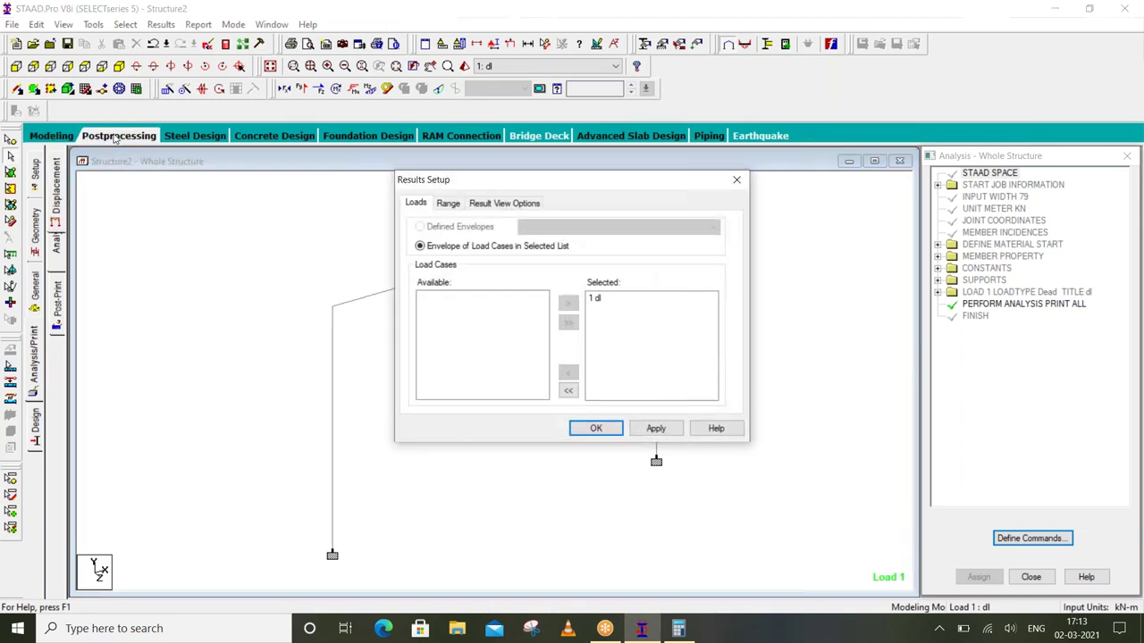
pyautogui.click(595, 429)
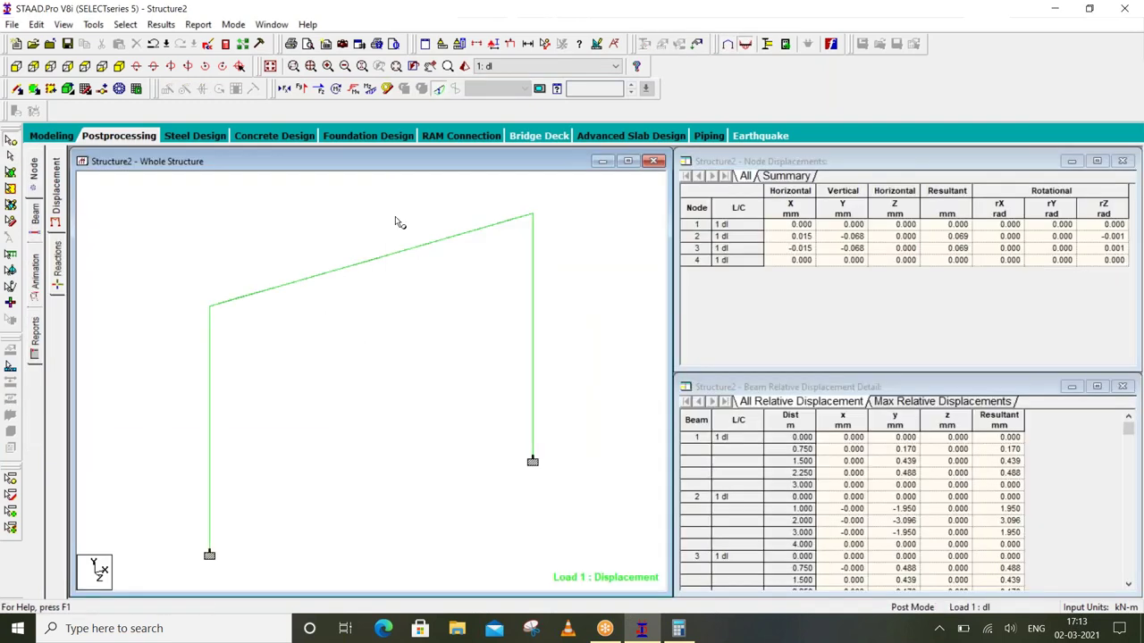
pyautogui.click(628, 161)
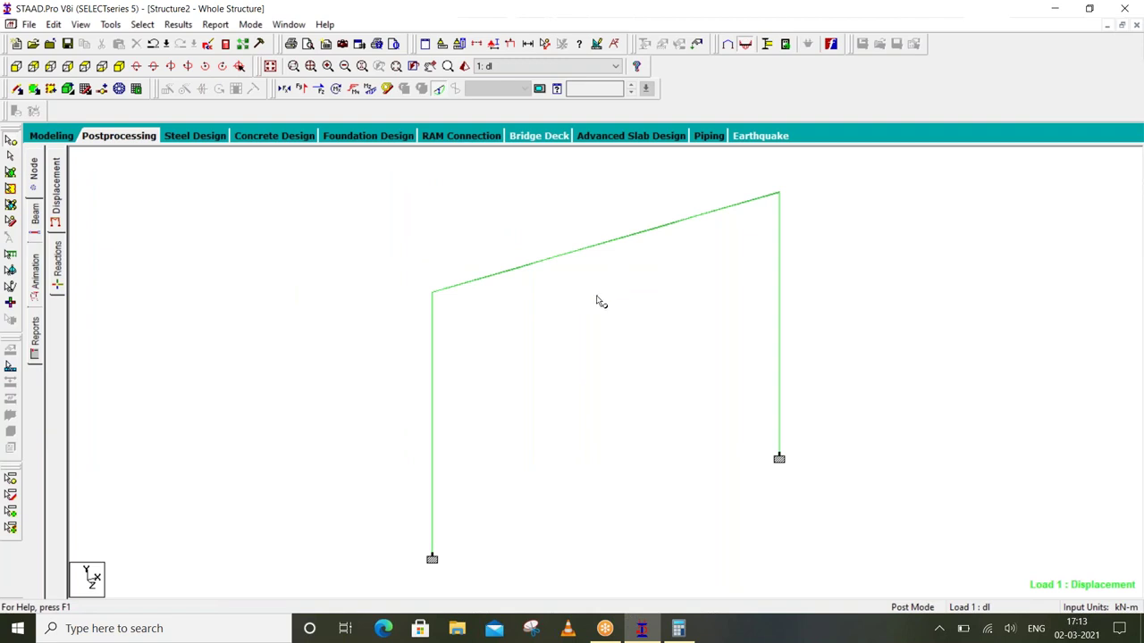
pyautogui.moveTo(599, 301); pyautogui.dragTo(557, 316, button='middle')
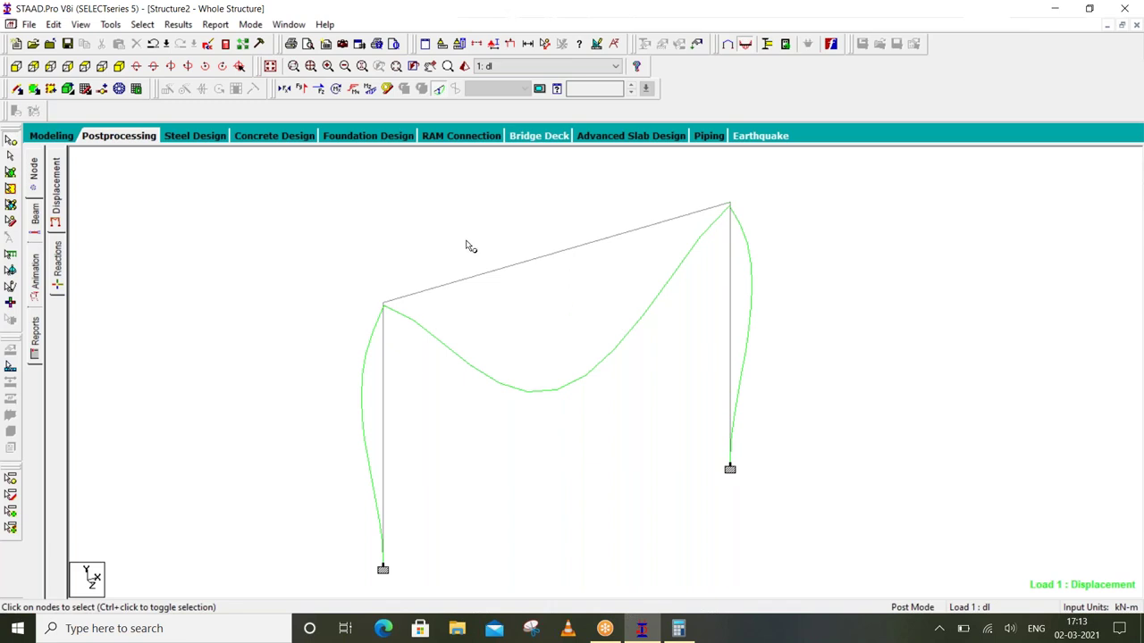
# Annotate beams with maximum resultant displacements (0.508 mm, 3.163 mm), then return to Modeling
pyautogui.click(168, 29)
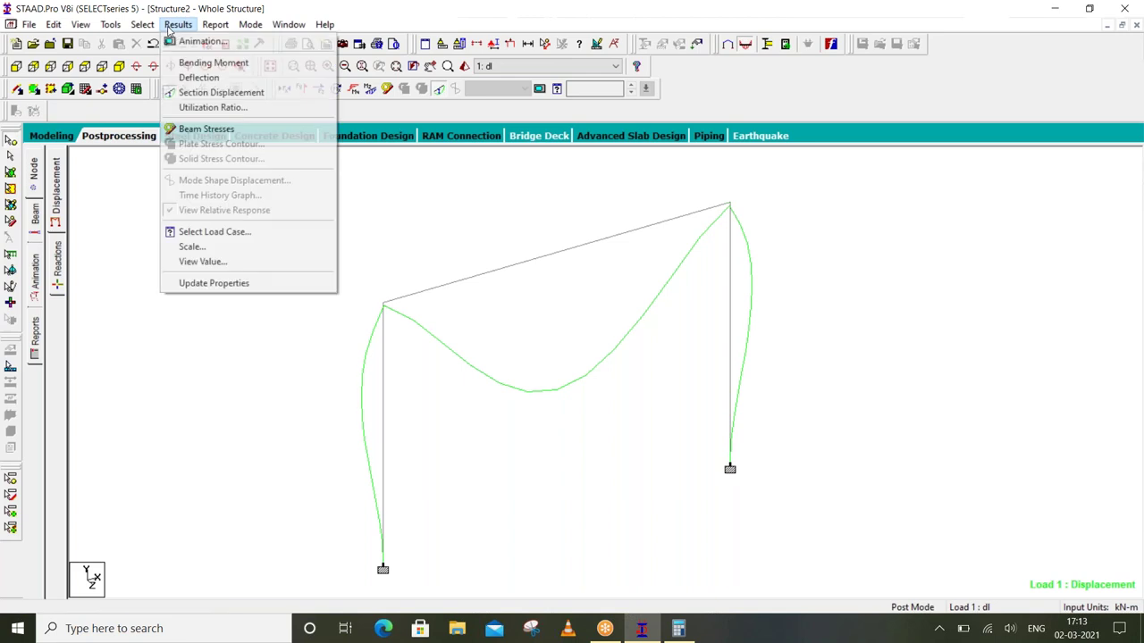
pyautogui.click(204, 267)
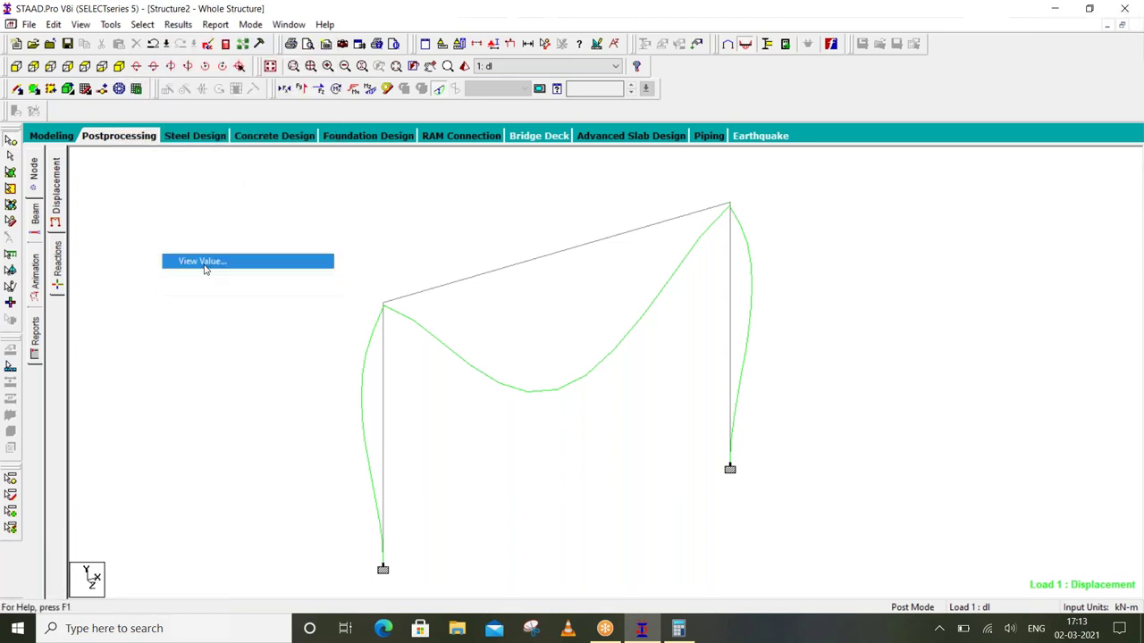
pyautogui.click(507, 198)
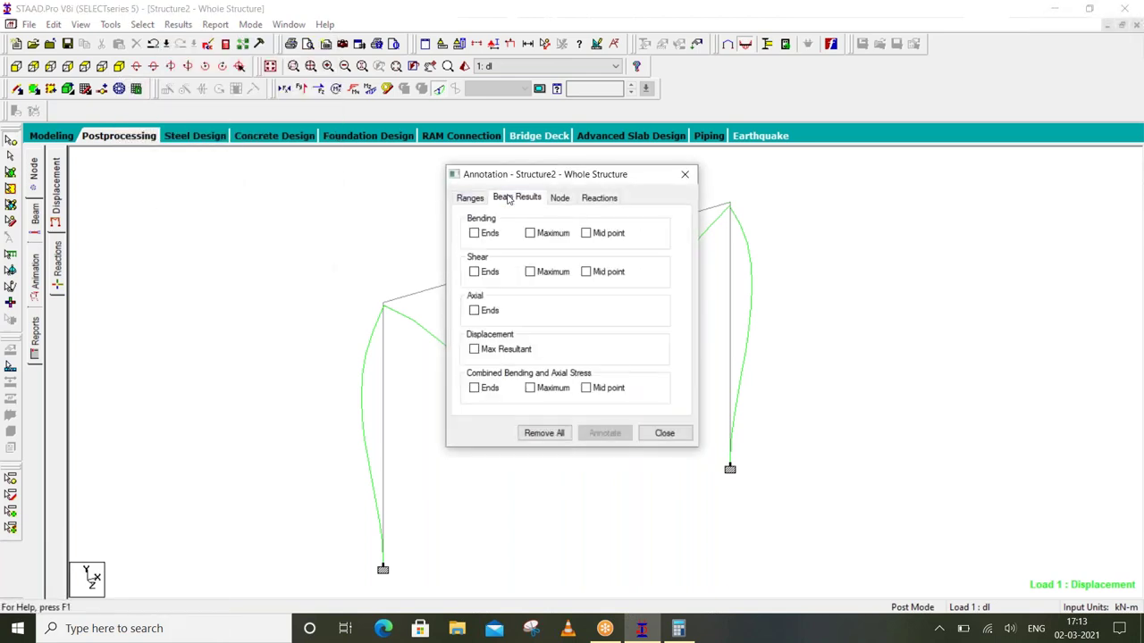
pyautogui.click(474, 349)
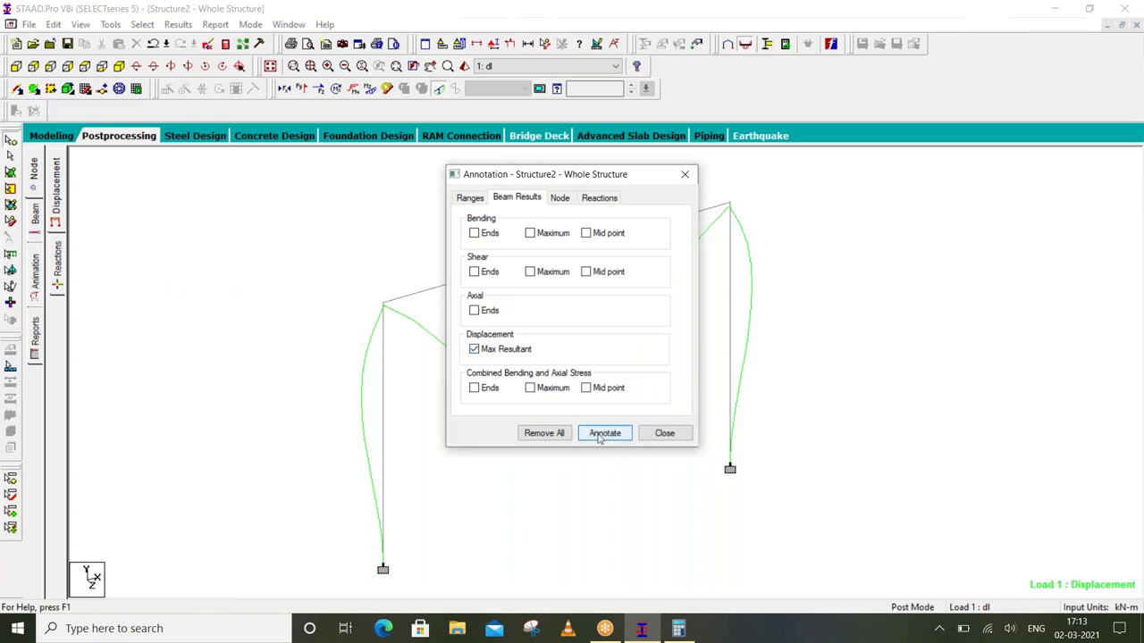
pyautogui.click(602, 434)
pyautogui.click(663, 433)
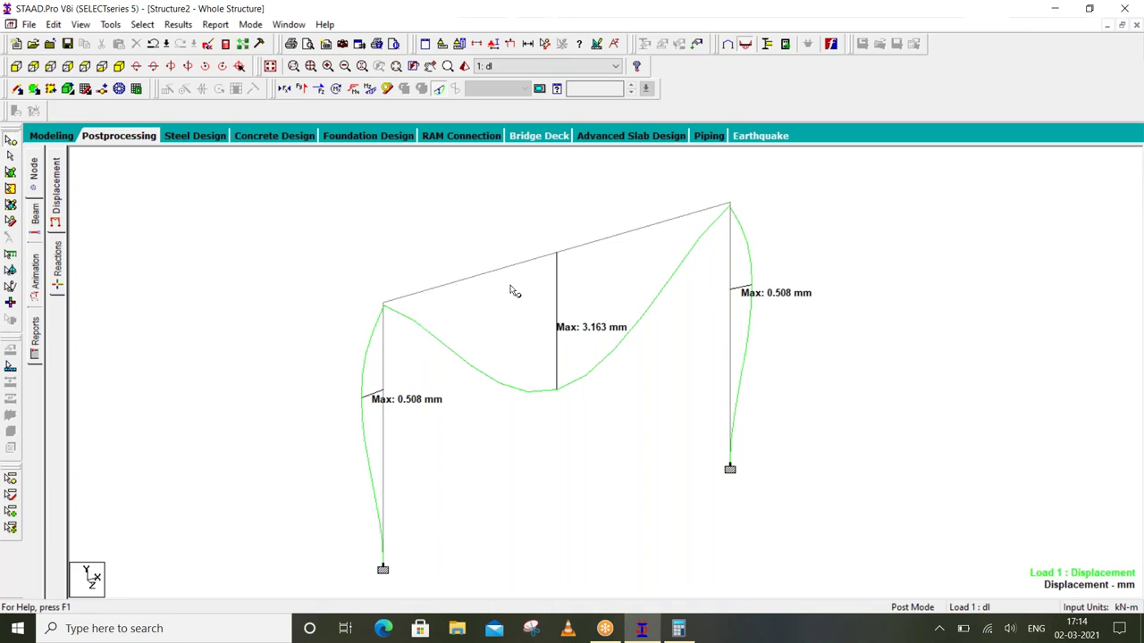
pyautogui.click(55, 140)
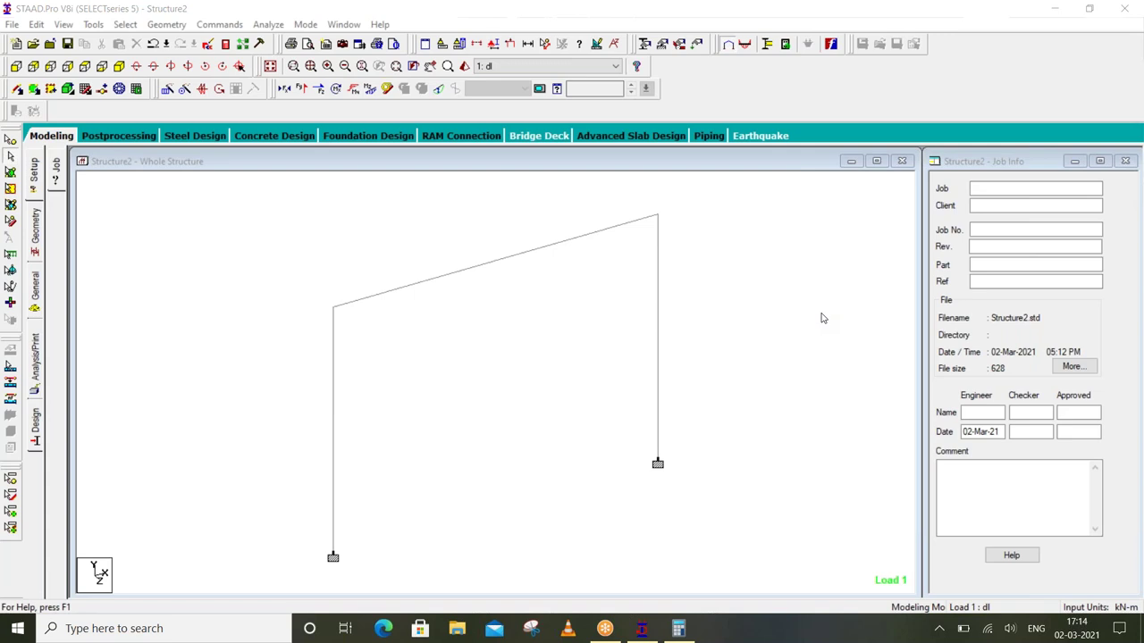
# Bring up Windows Calculator over the model and clear its display to 0 with CE
pyautogui.click(681, 630)
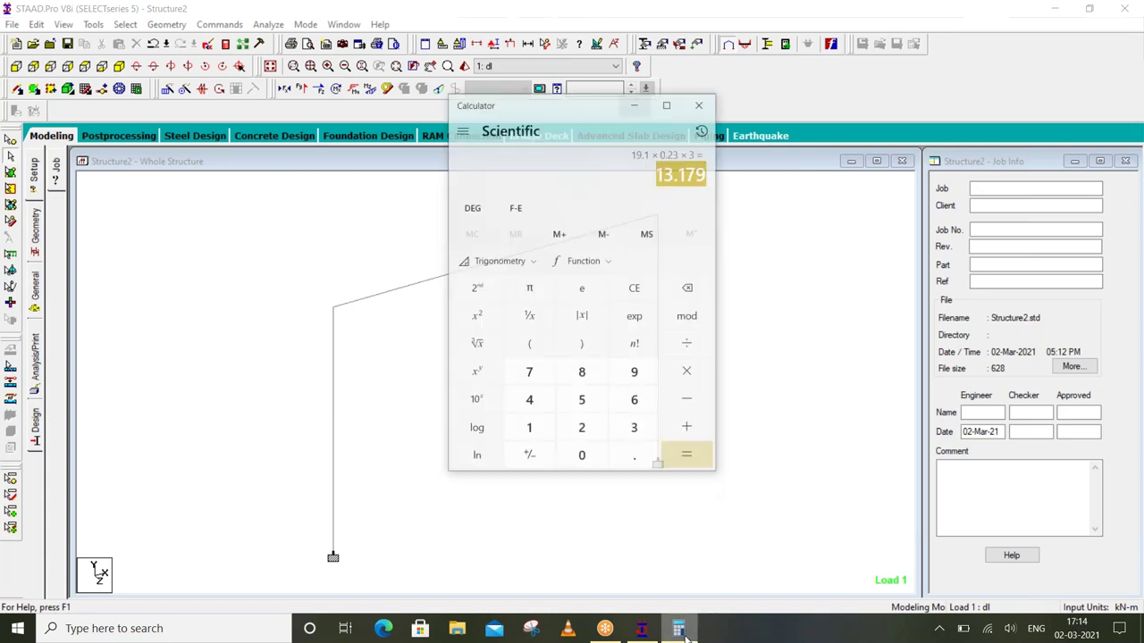
pyautogui.click(647, 272)
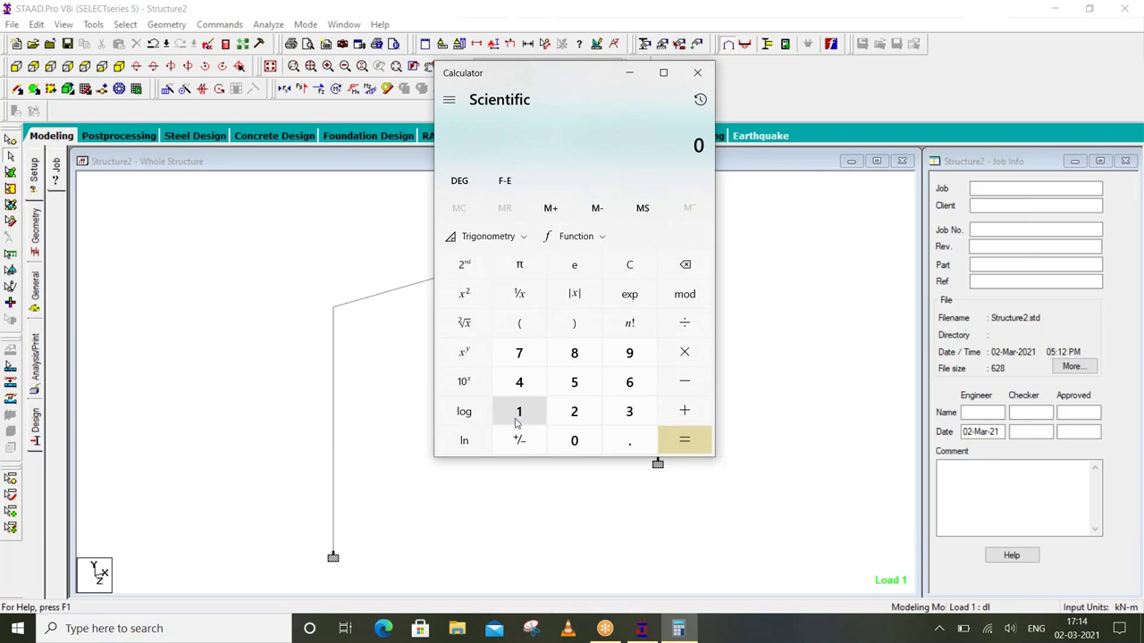
# Compute 19.1 × 0.23 × 3 = 13.179 on the keypad and select the 13.17 digits
pyautogui.click(517, 415)
pyautogui.click(630, 356)
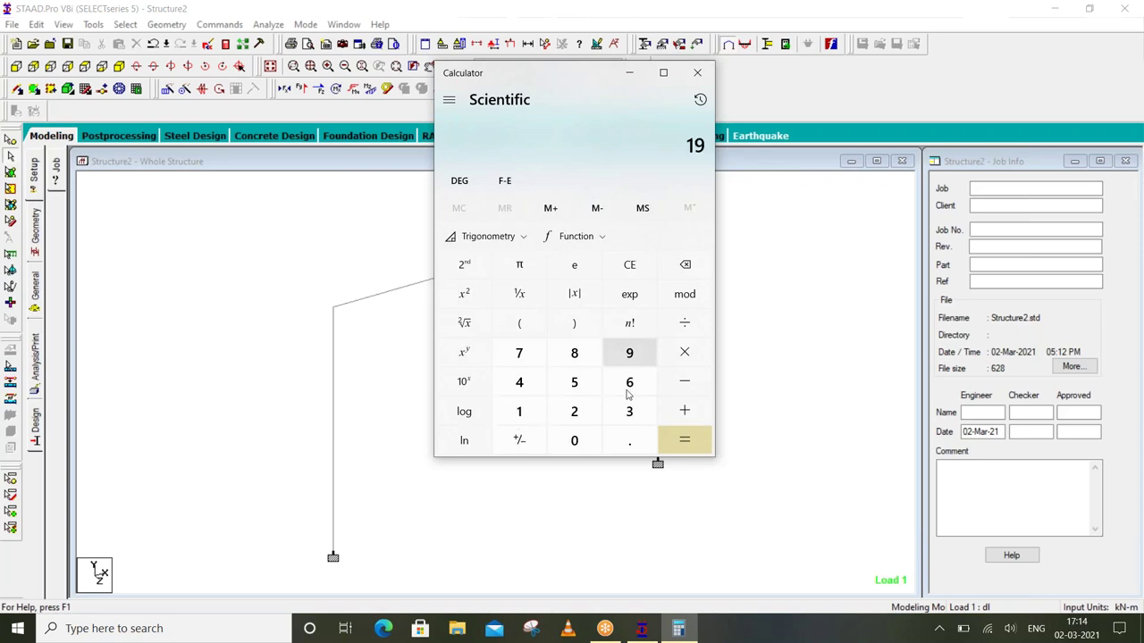
pyautogui.click(629, 440)
pyautogui.click(527, 413)
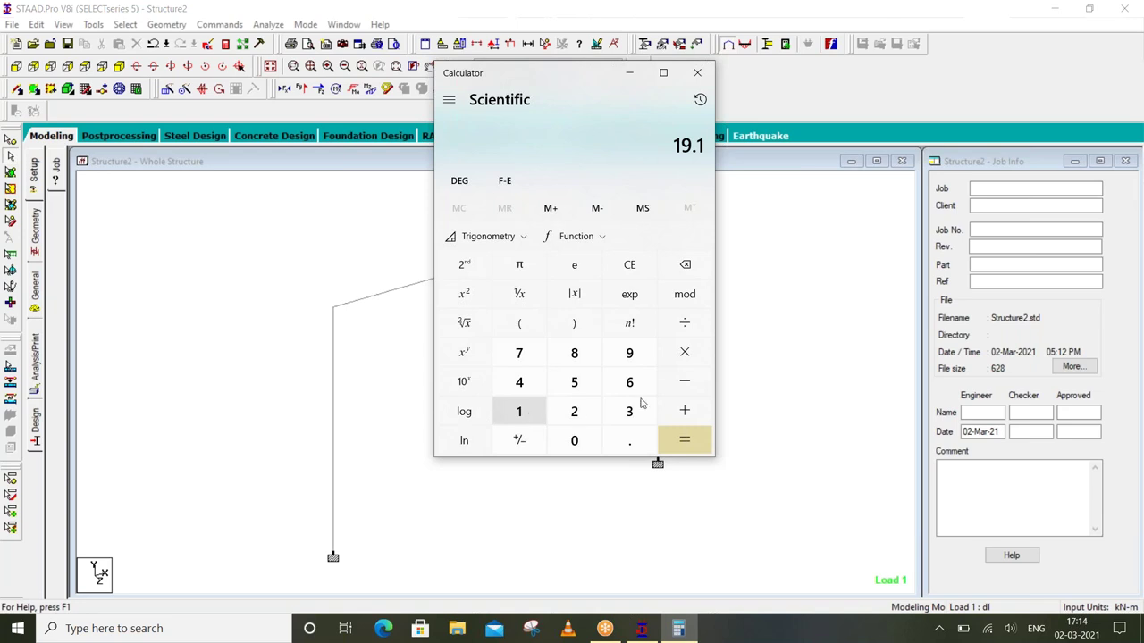
pyautogui.click(686, 367)
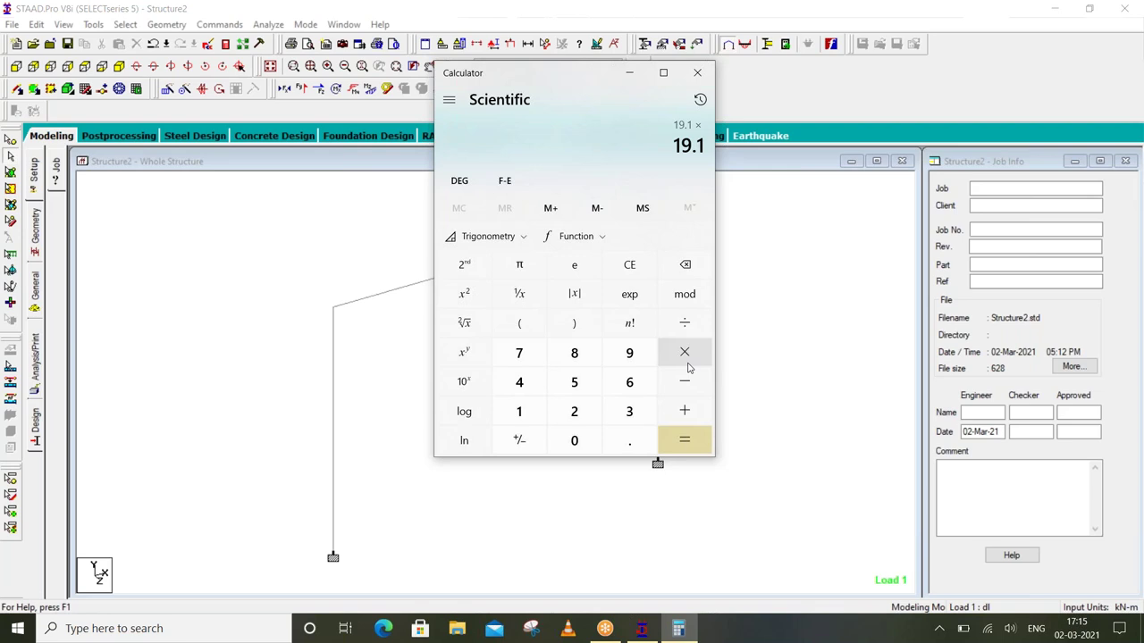
pyautogui.click(568, 439)
pyautogui.click(610, 445)
pyautogui.click(575, 418)
pyautogui.click(629, 416)
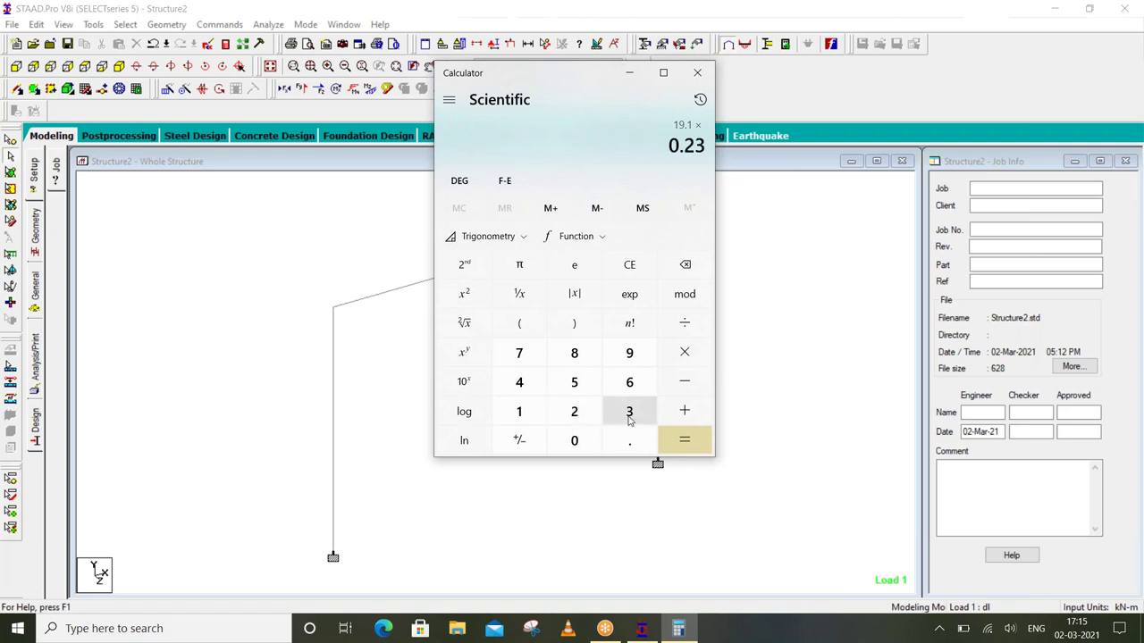
pyautogui.click(674, 359)
pyautogui.click(629, 413)
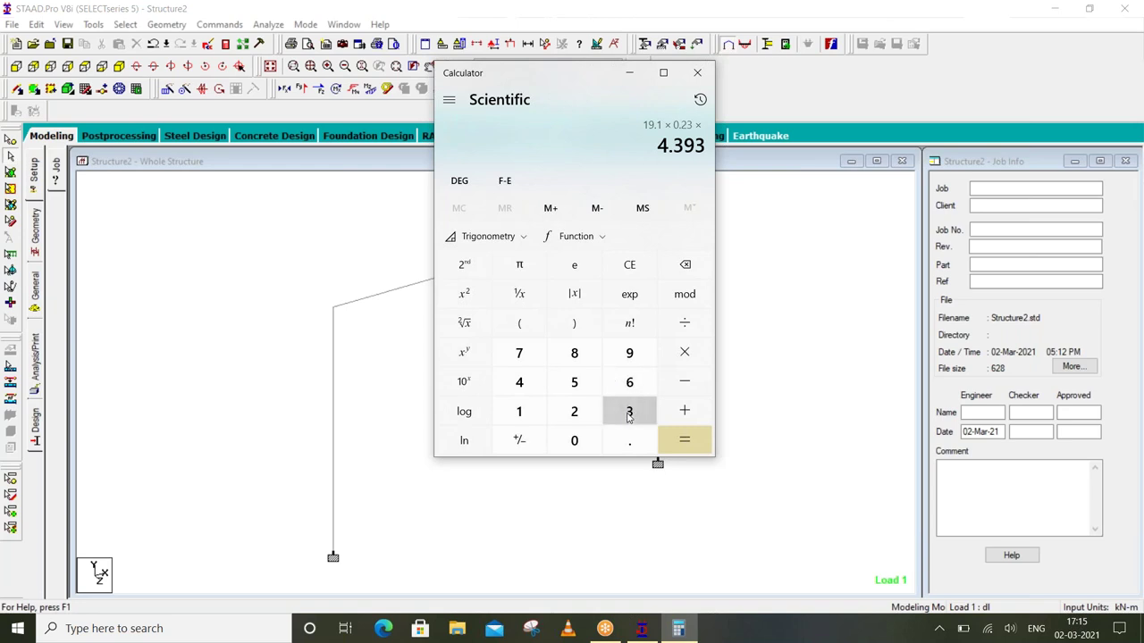
pyautogui.click(686, 449)
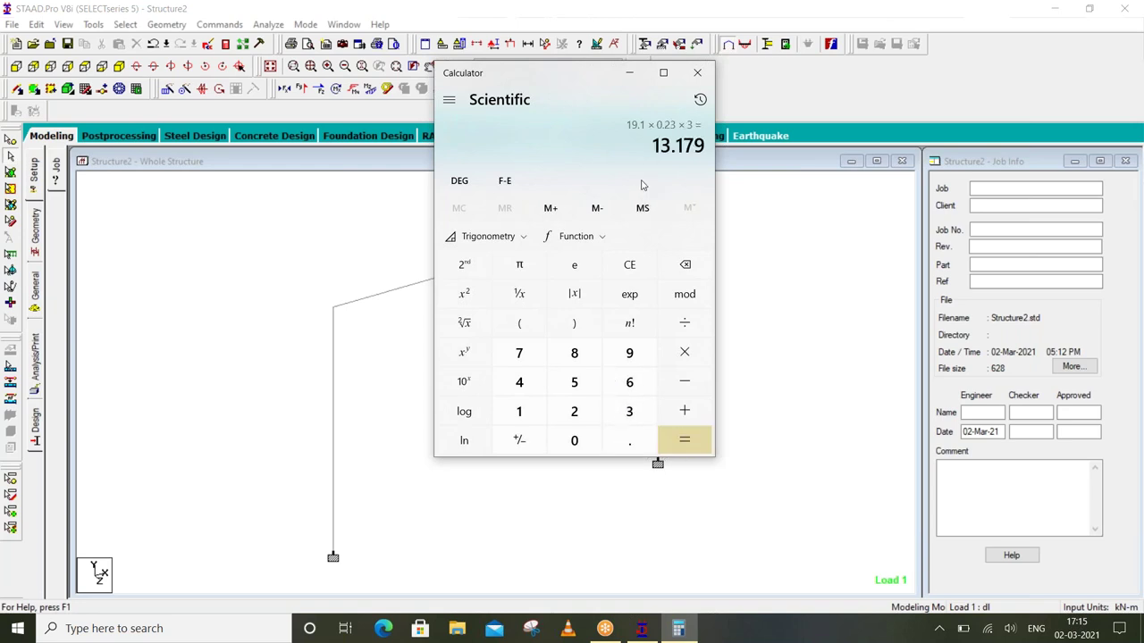
pyautogui.moveTo(653, 145); pyautogui.dragTo(694, 146)
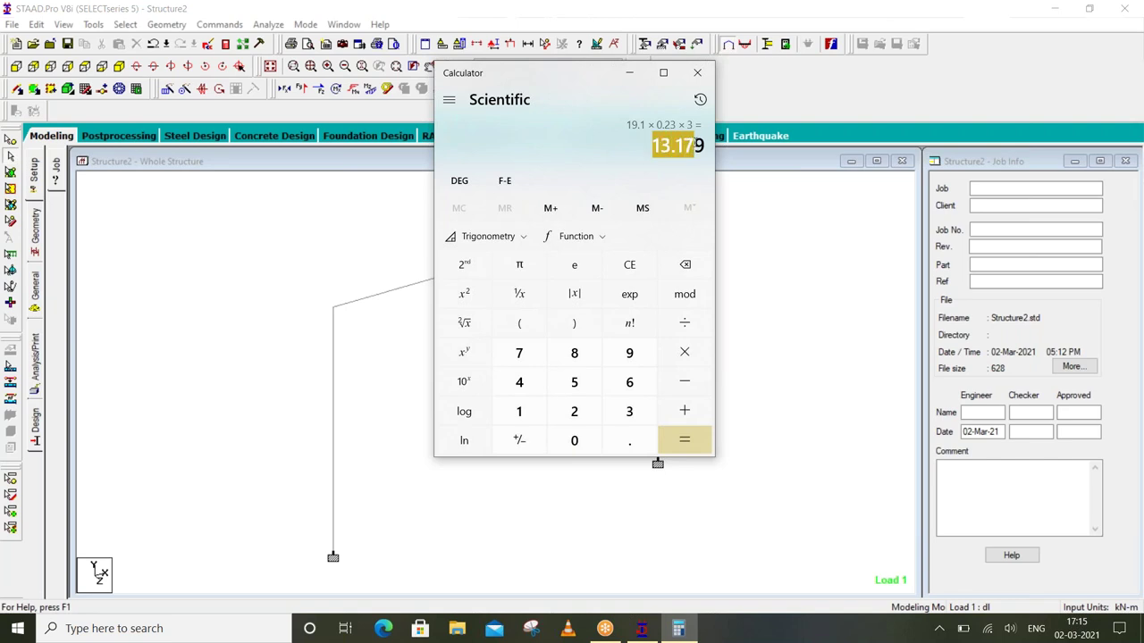
# Deselect the result and minimize the Calculator, restoring and minimizing it once more
pyautogui.click(621, 134)
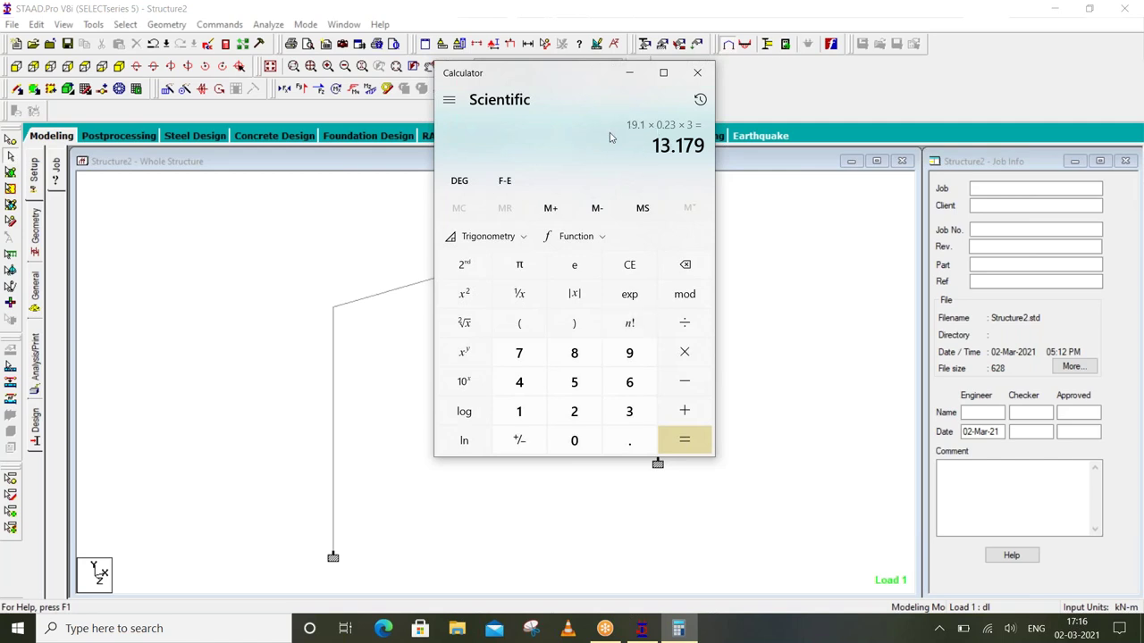
pyautogui.click(629, 74)
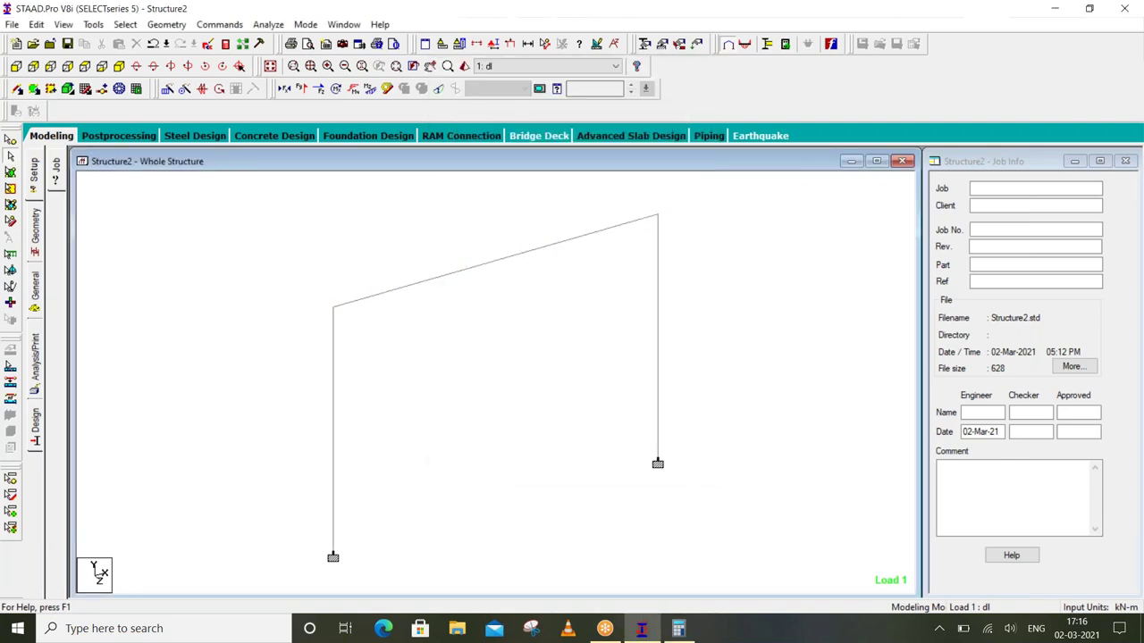
pyautogui.click(678, 628)
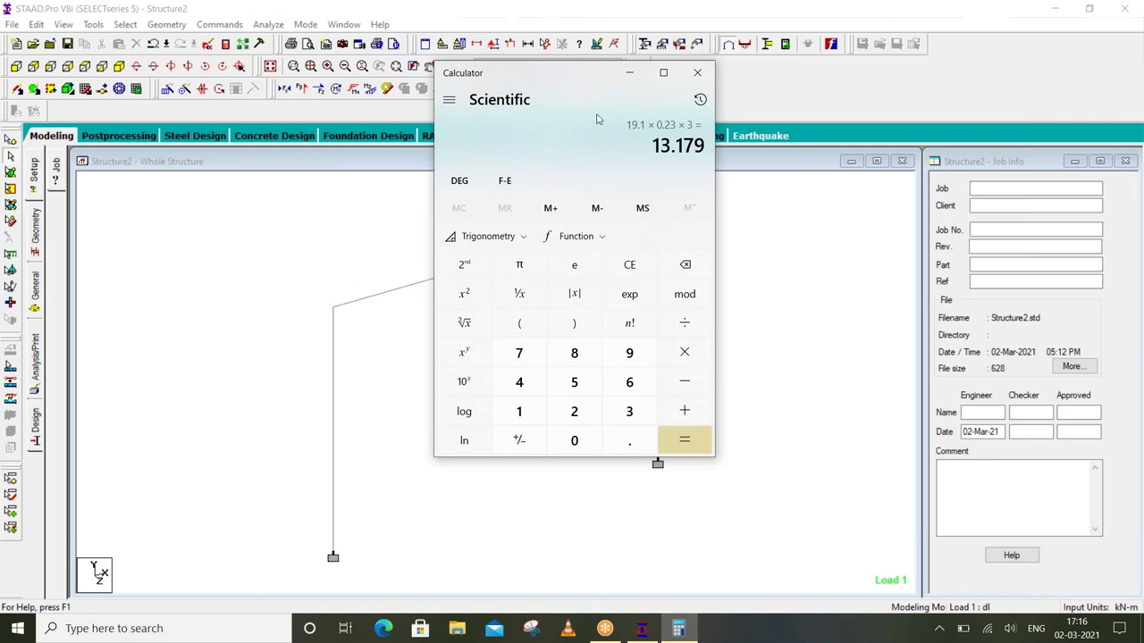
pyautogui.click(629, 72)
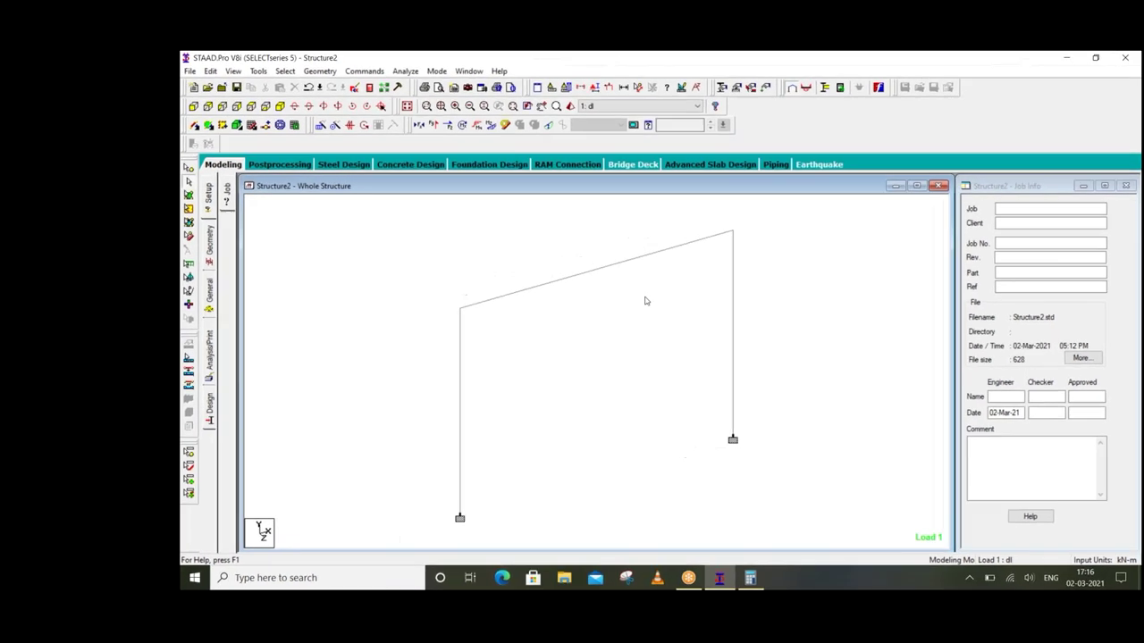
# Check the Calculator's 13.179 again, minimize it, and show the General > Property page with Rect 0.30x0.23 and 0.23x0.23 sections
pyautogui.click(756, 576)
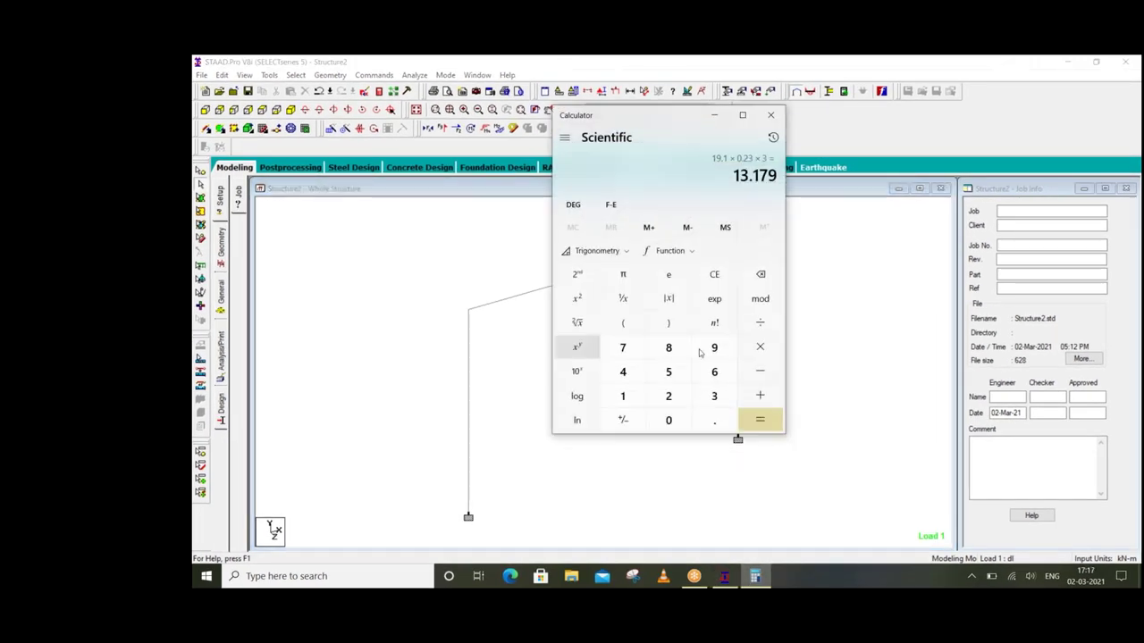
pyautogui.click(715, 114)
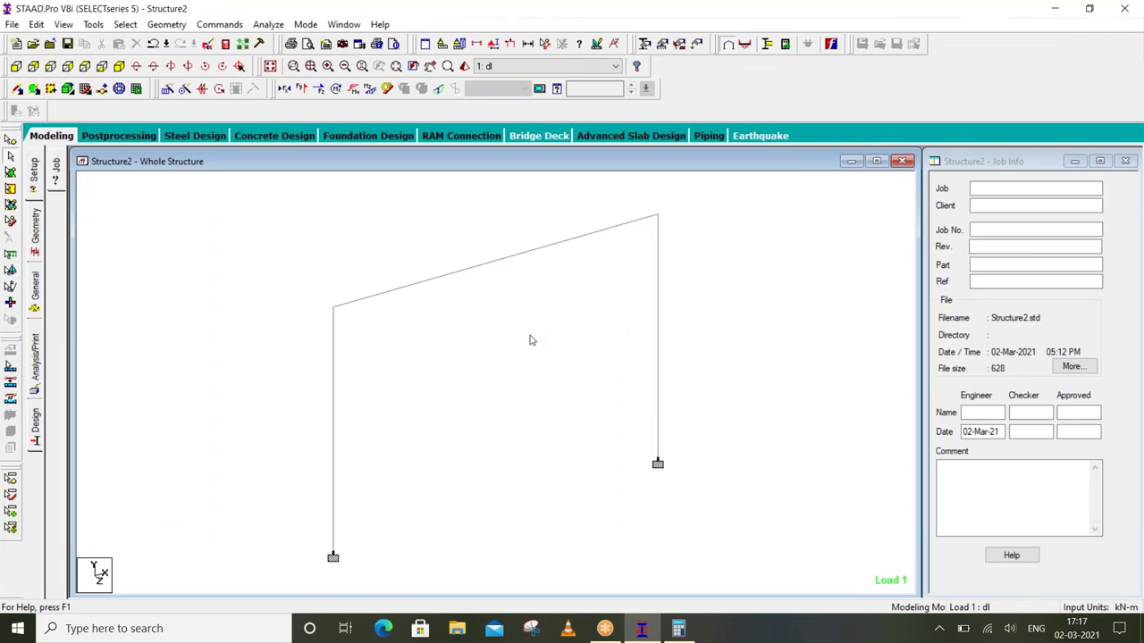
pyautogui.click(989, 222)
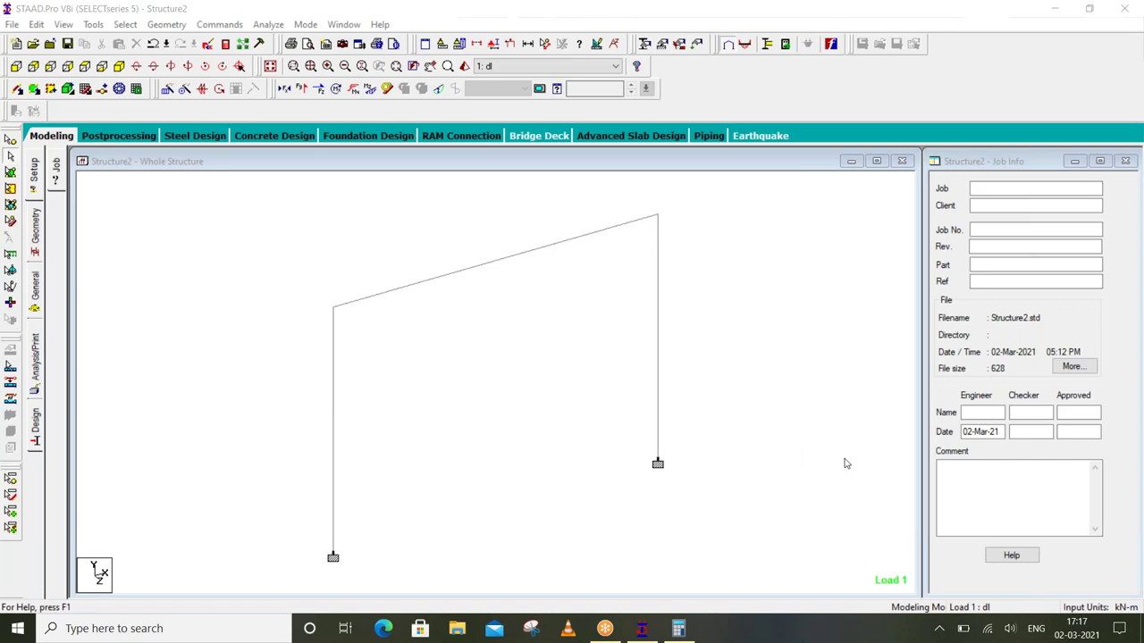
pyautogui.click(679, 628)
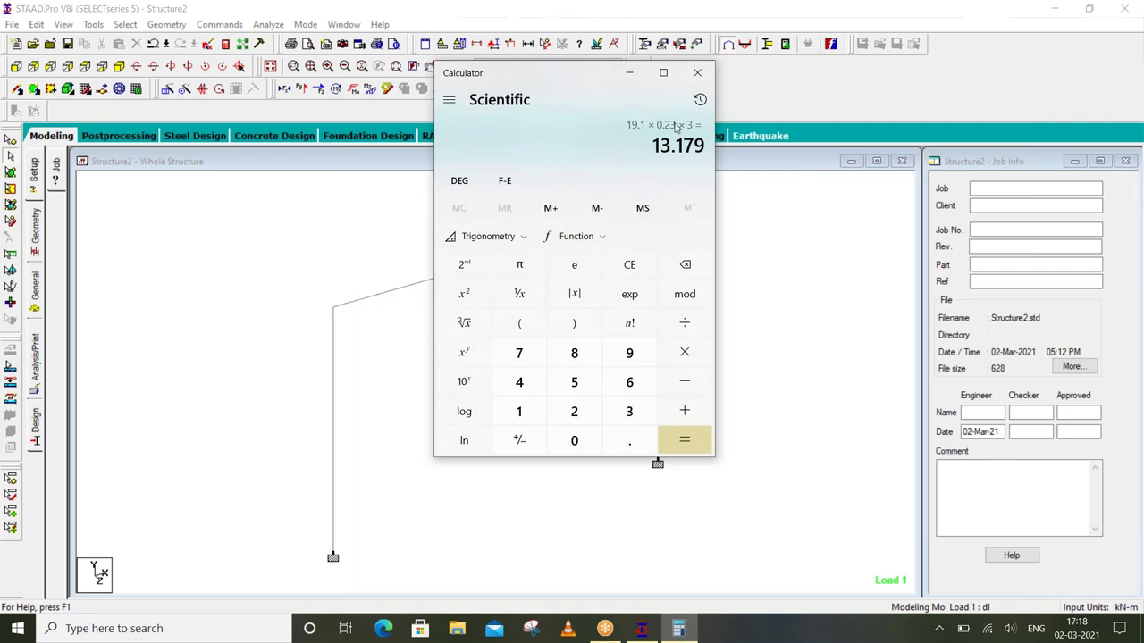
pyautogui.click(629, 73)
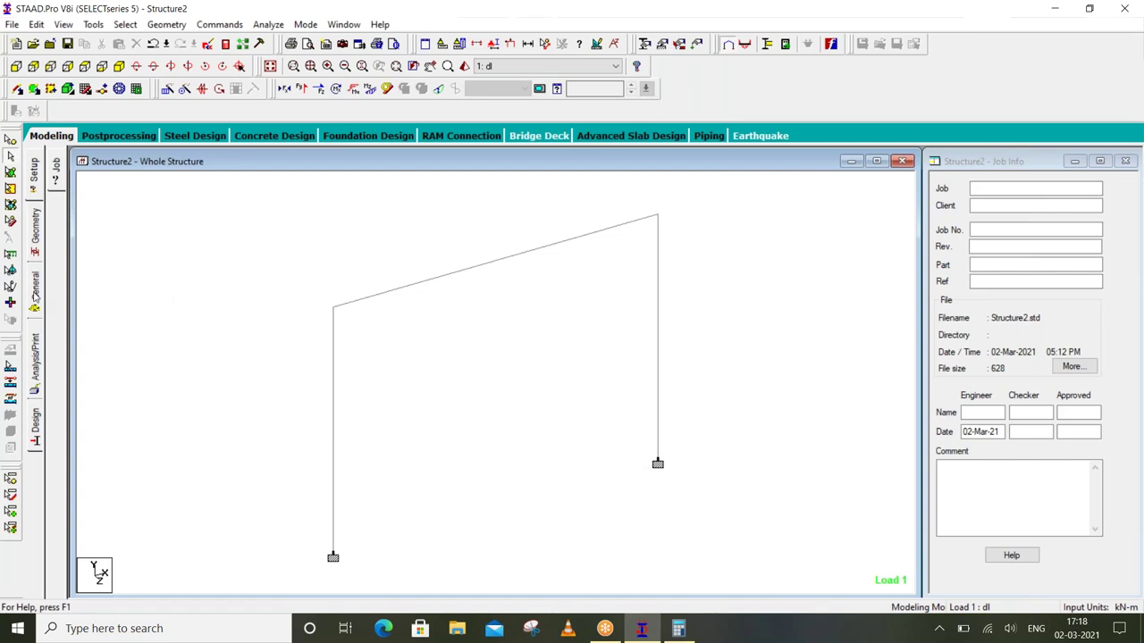
pyautogui.click(34, 291)
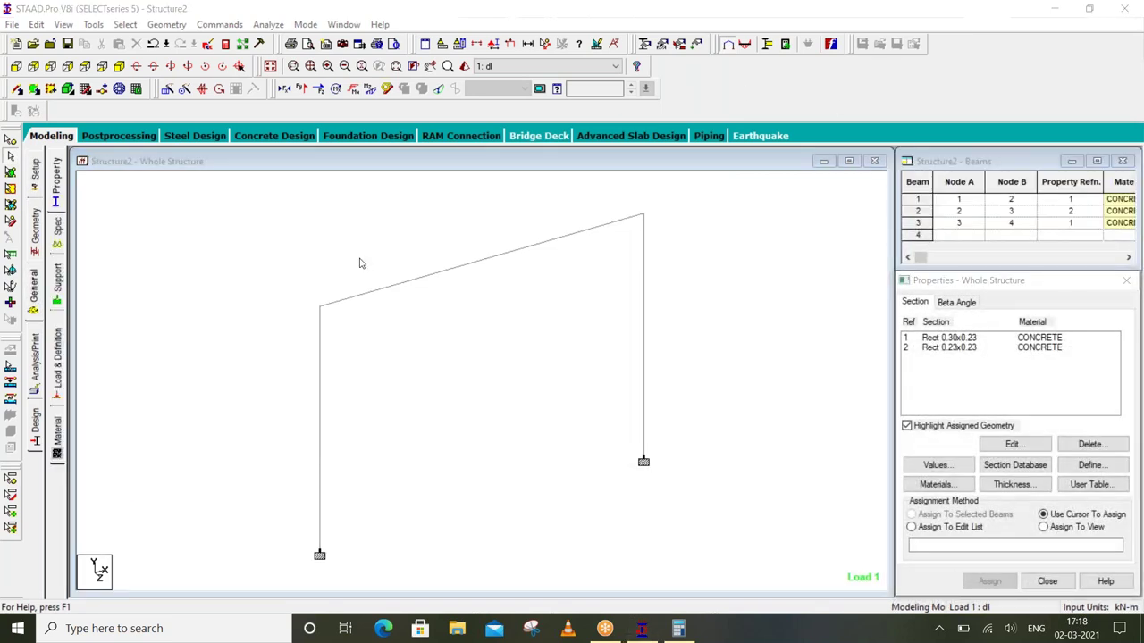
pyautogui.click(59, 367)
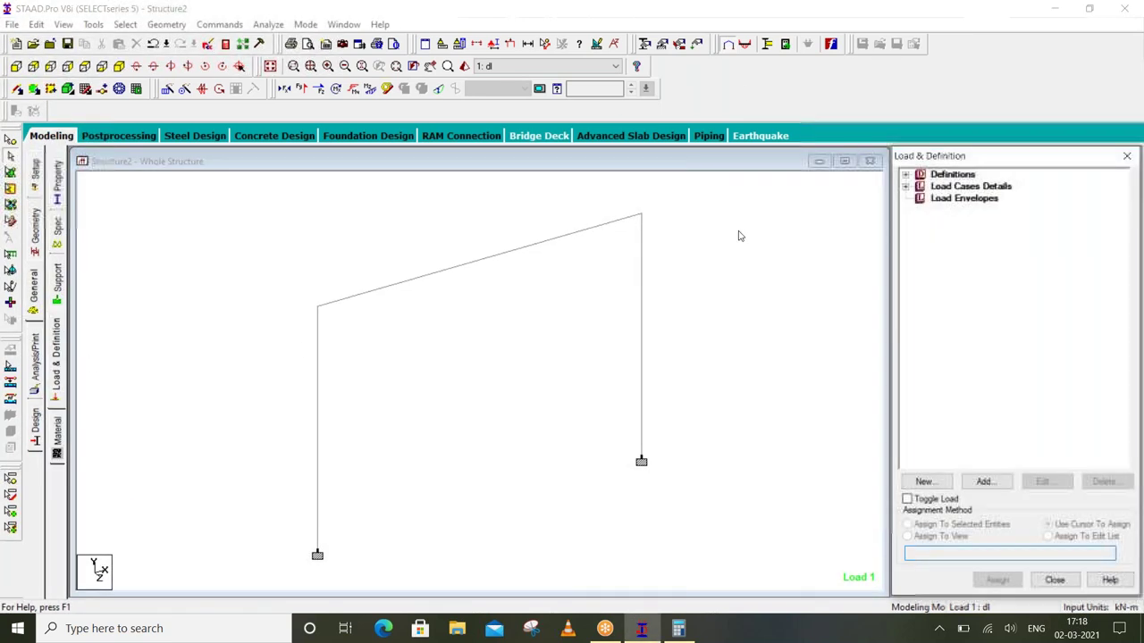
pyautogui.click(905, 185)
pyautogui.click(920, 198)
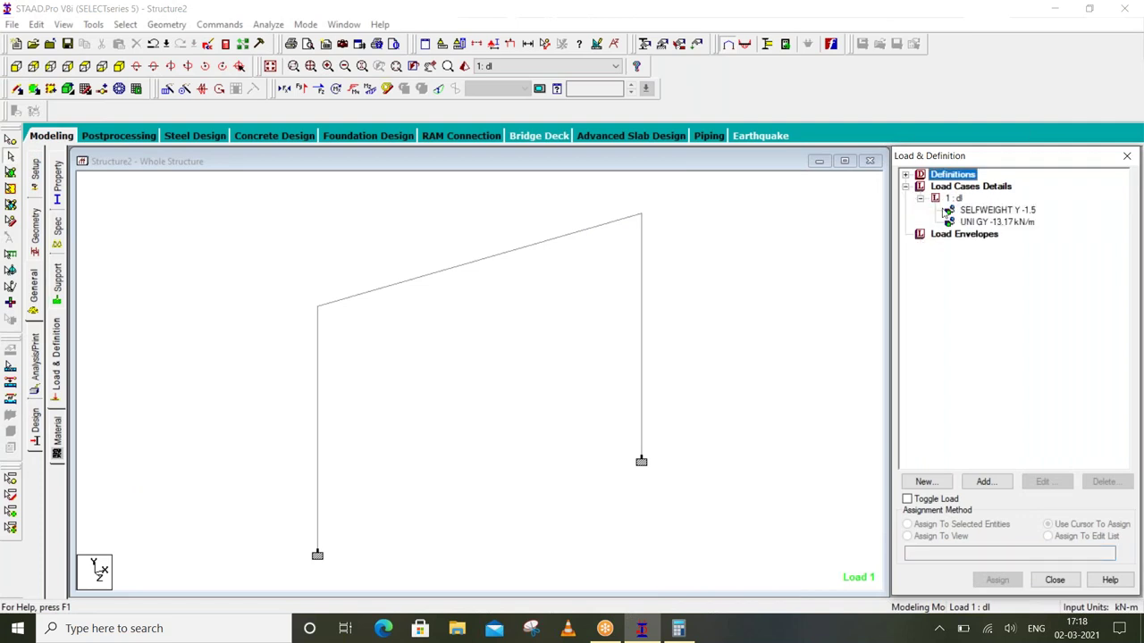
pyautogui.click(972, 211)
pyautogui.click(976, 223)
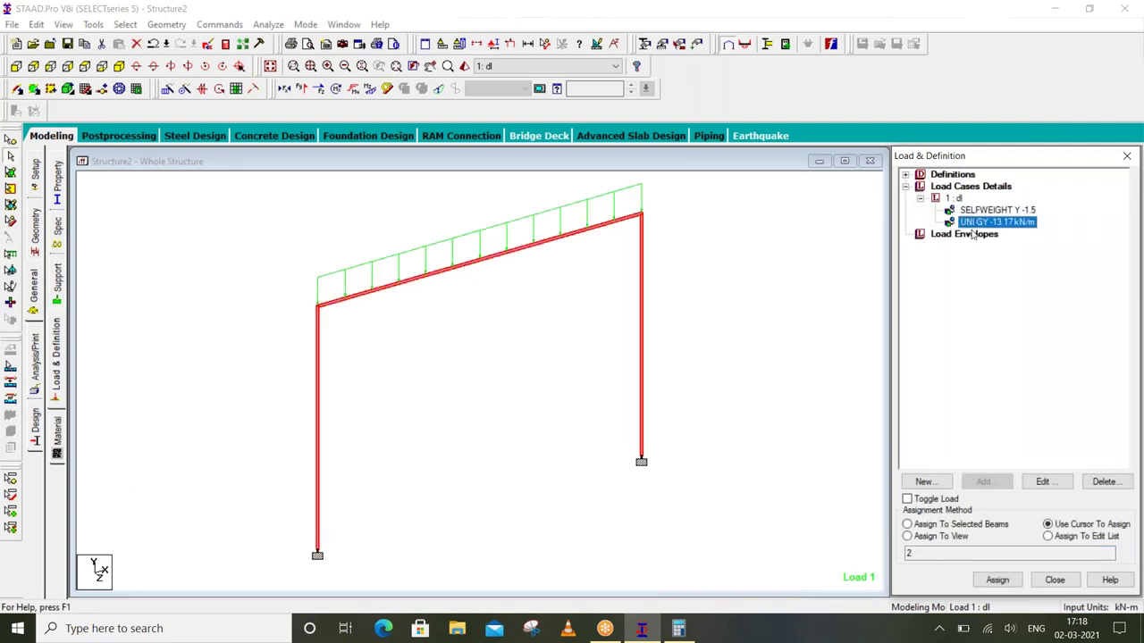
pyautogui.click(538, 289)
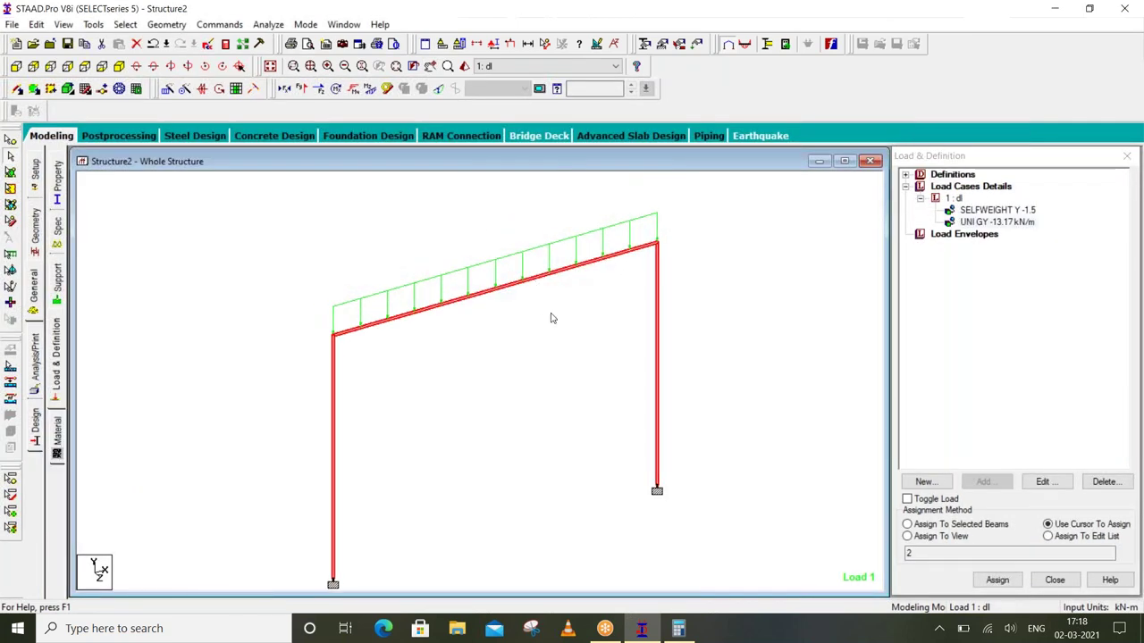
pyautogui.click(552, 318)
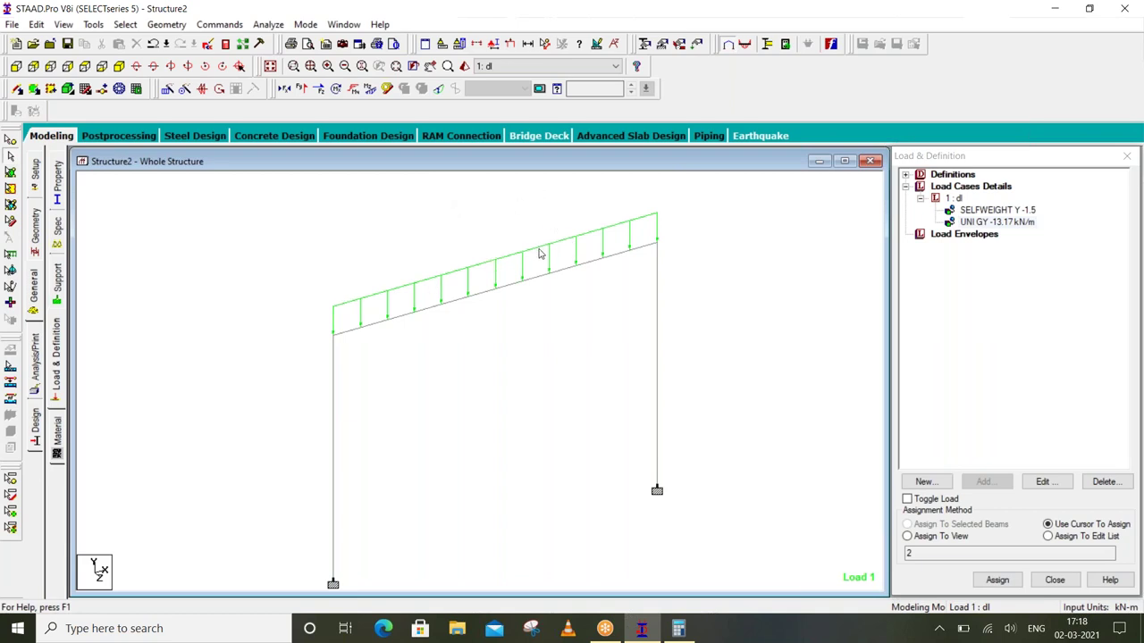
pyautogui.click(678, 628)
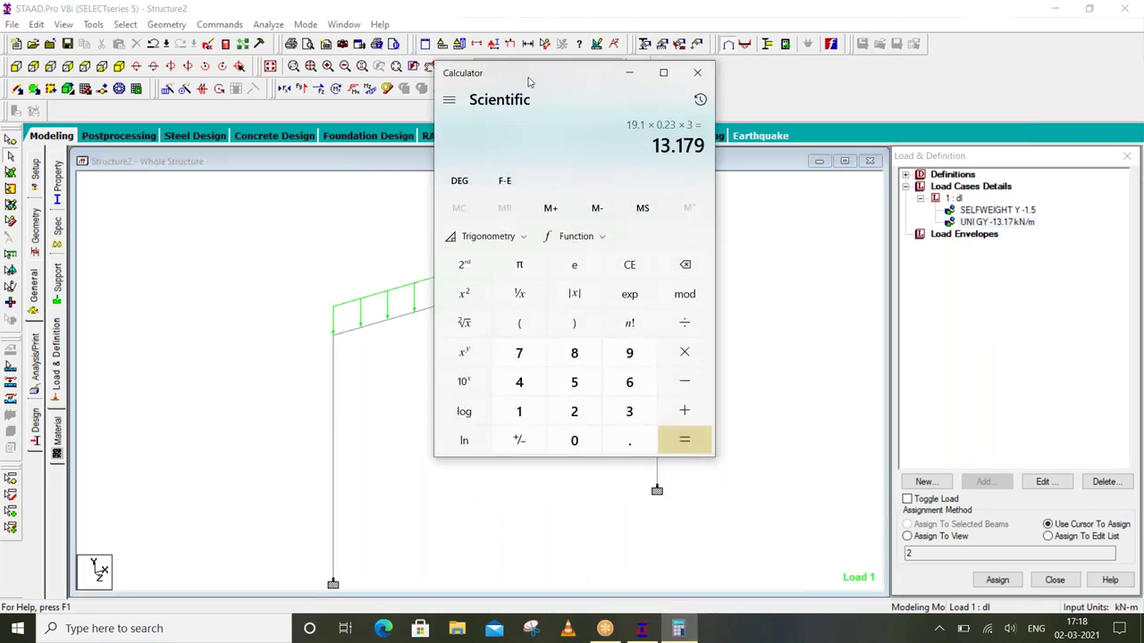
pyautogui.moveTo(528, 82); pyautogui.dragTo(823, 100)
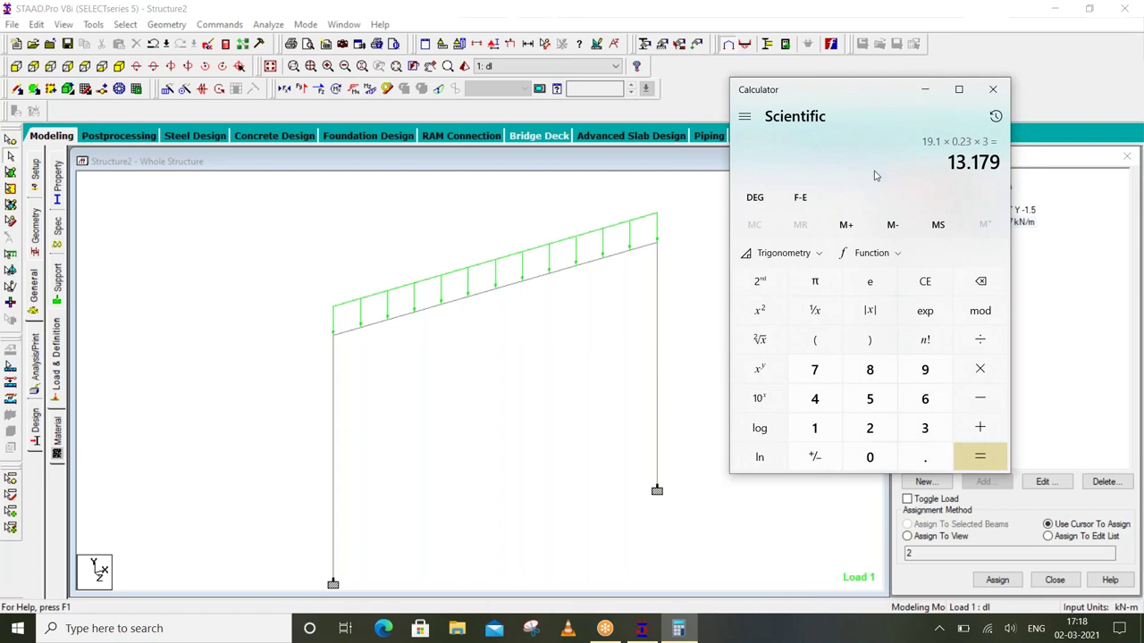
pyautogui.click(926, 89)
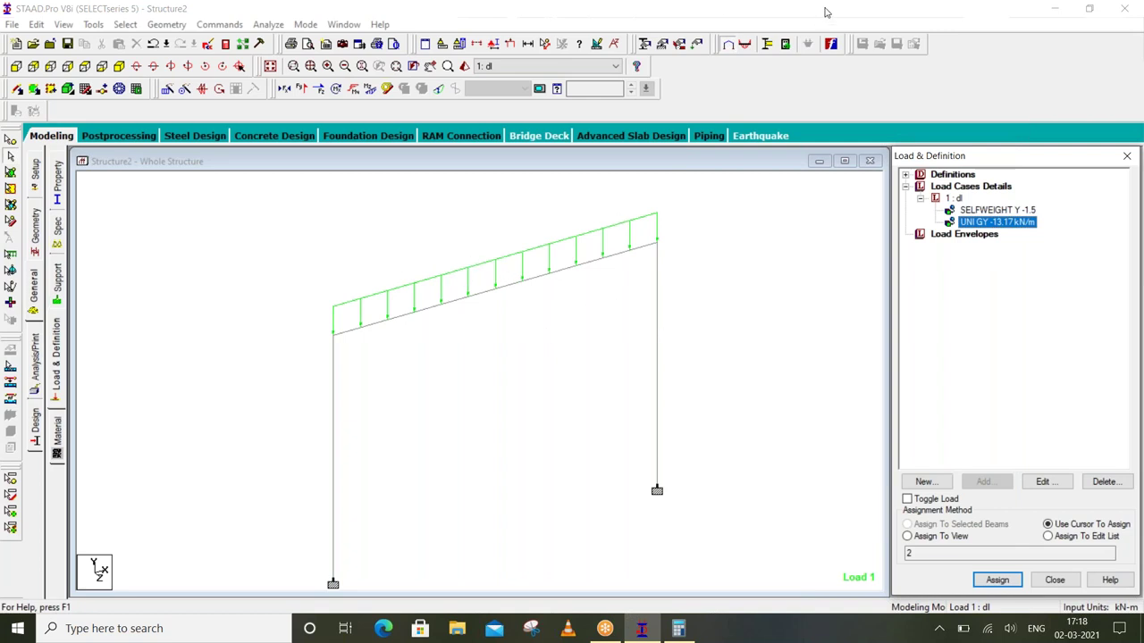
# Close the Structure2 whole-structure window showing the portal frame with its -13.17 kN/m load
pyautogui.click(849, 26)
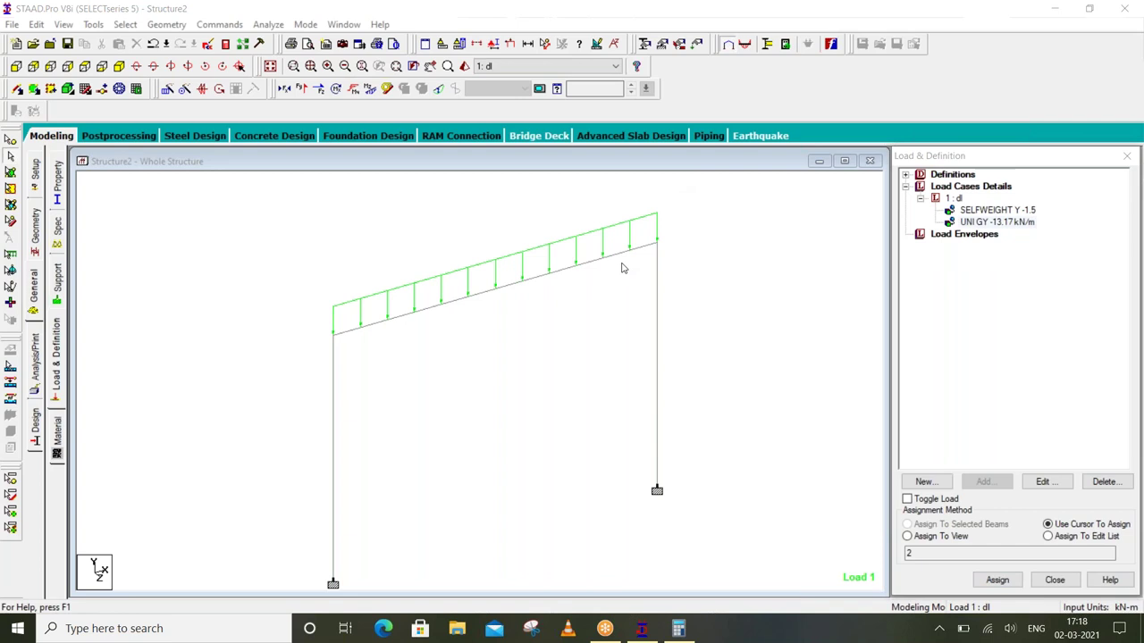
pyautogui.click(574, 386)
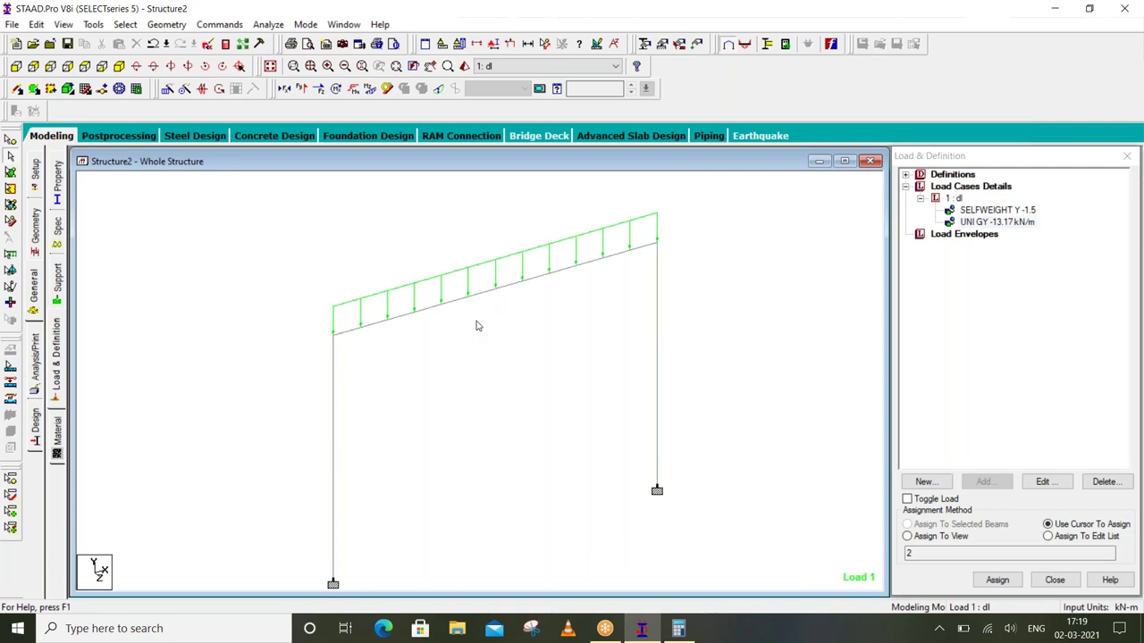
# Exit STAAD.Pro, refresh the Windows desktop, and launch Google Chrome from its shortcut
pyautogui.click(1124, 8)
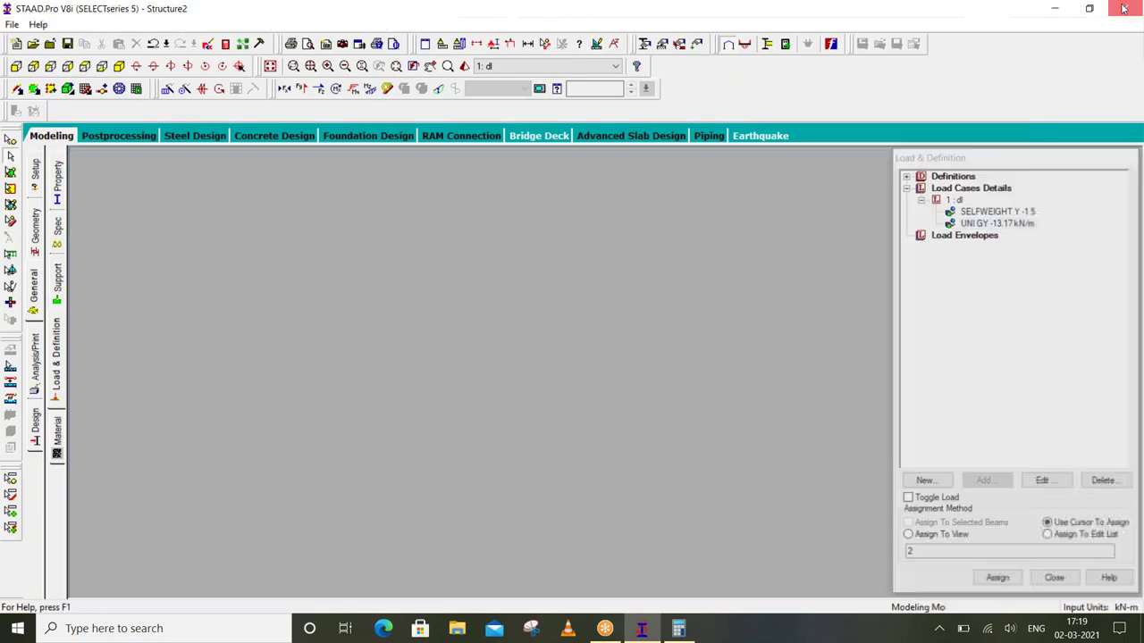
pyautogui.click(1124, 8)
pyautogui.rightClick(459, 145)
pyautogui.click(548, 198)
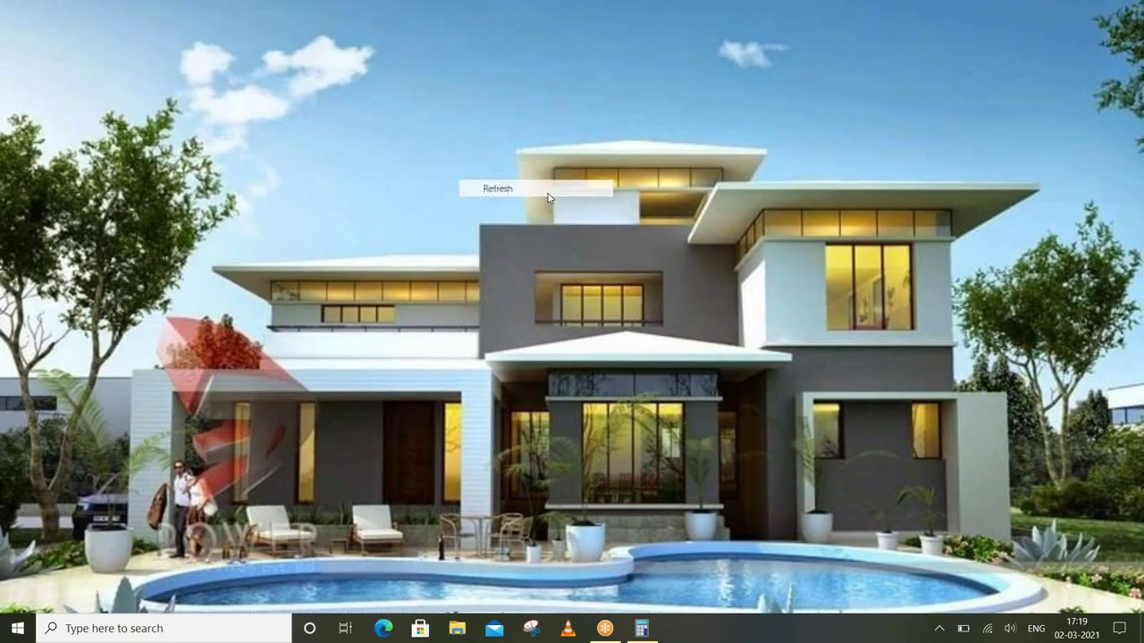
pyautogui.doubleClick(83, 323)
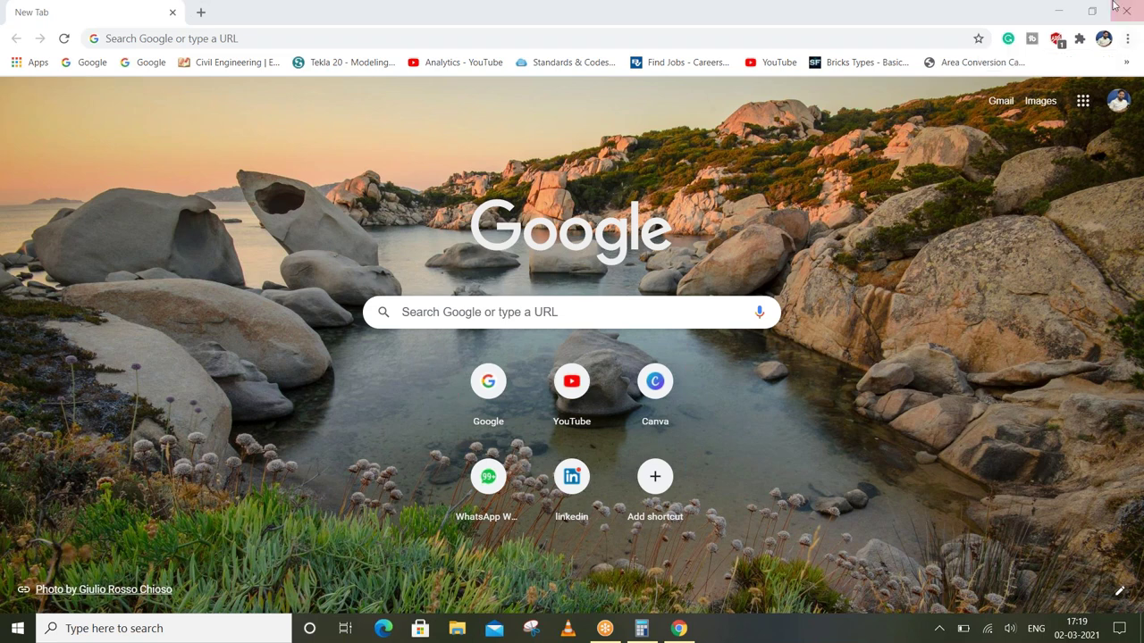
# Locate STAAD PRO v8i 5th.zip in Chrome's Downloads list and show it in File Explorer
pyautogui.click(1126, 40)
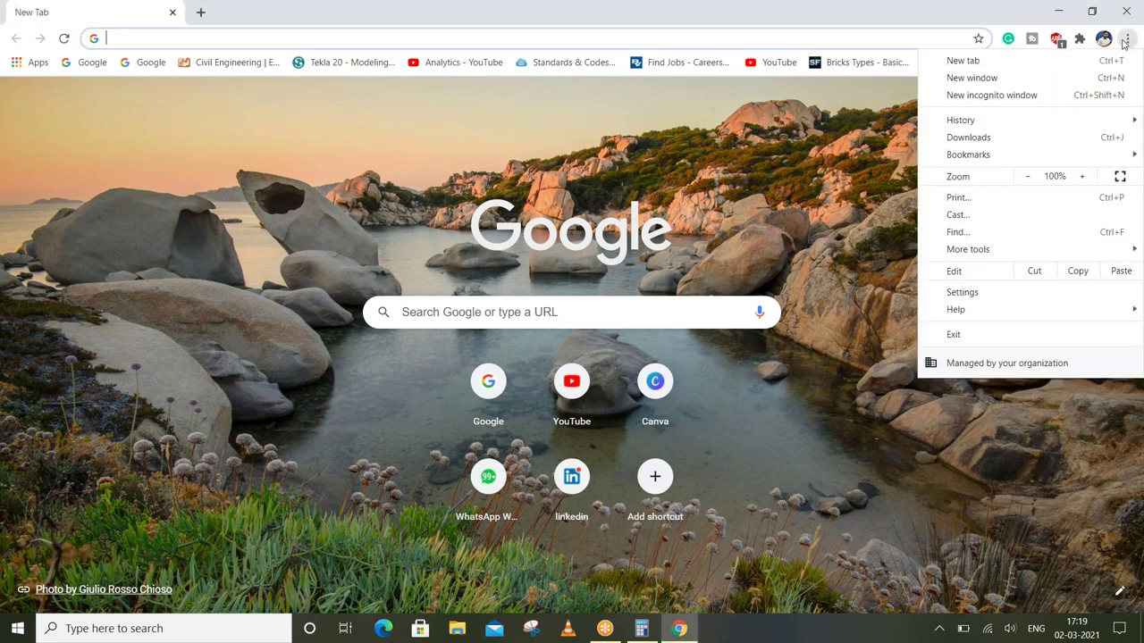
pyautogui.click(968, 137)
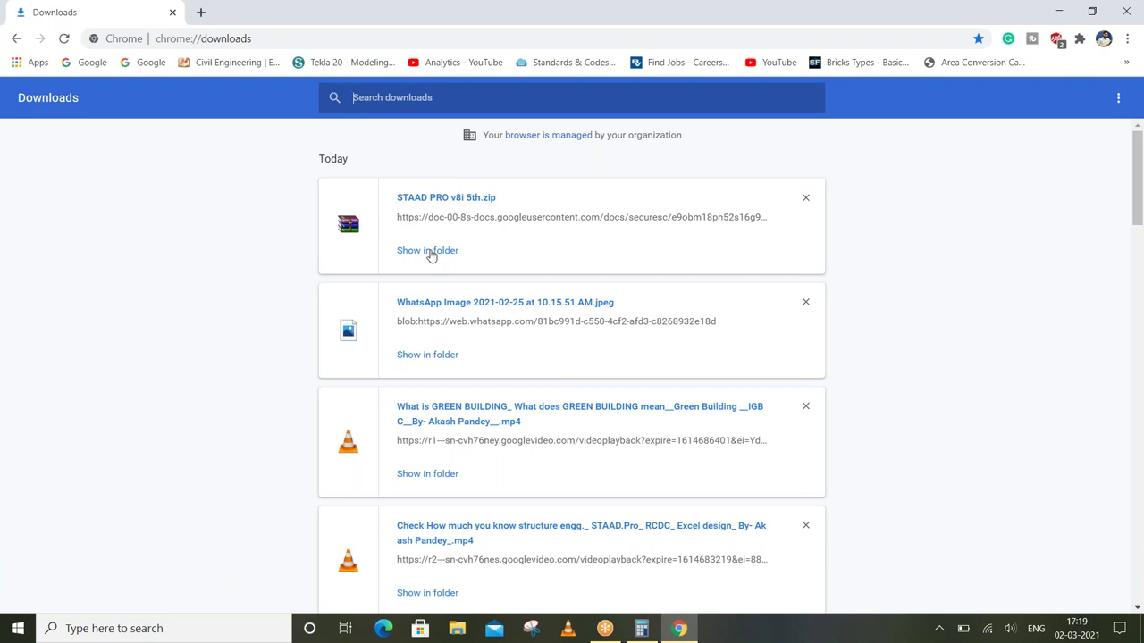
pyautogui.click(430, 253)
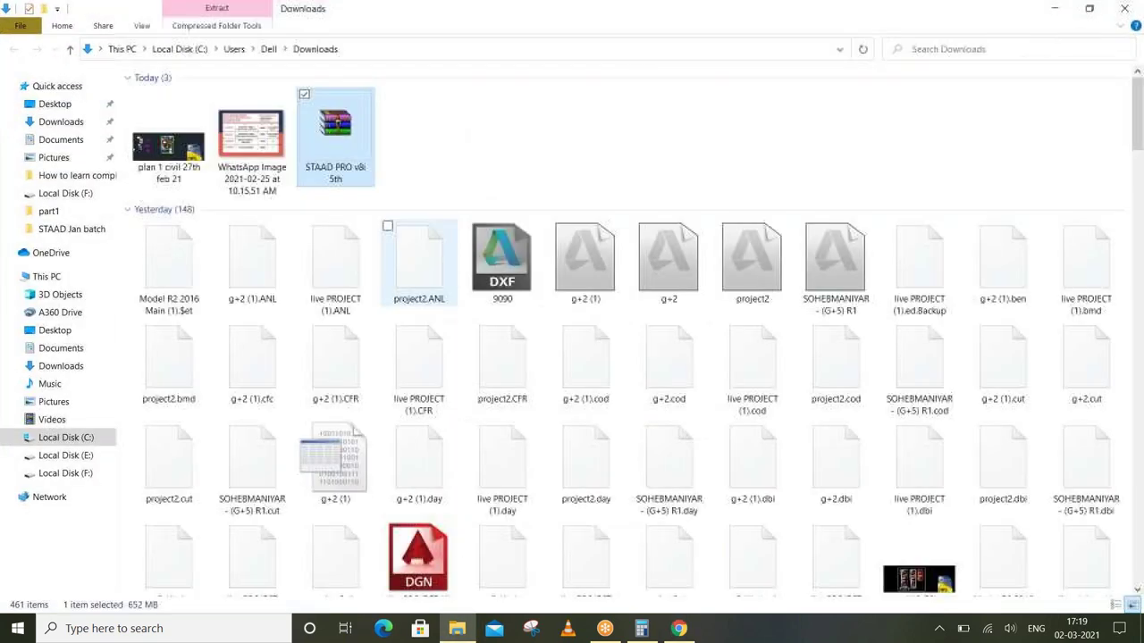
pyautogui.moveTo(335, 134)
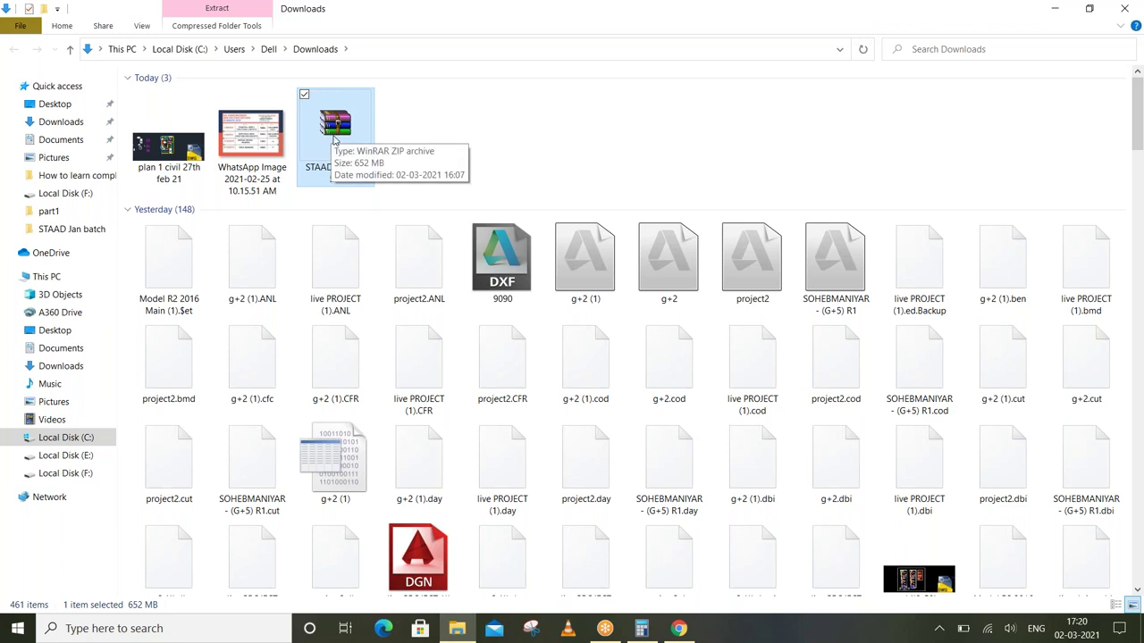
# Extract STAAD PRO v8i 5th.zip into Downloads with 7-Zip's Extract Here
pyautogui.rightClick(333, 137)
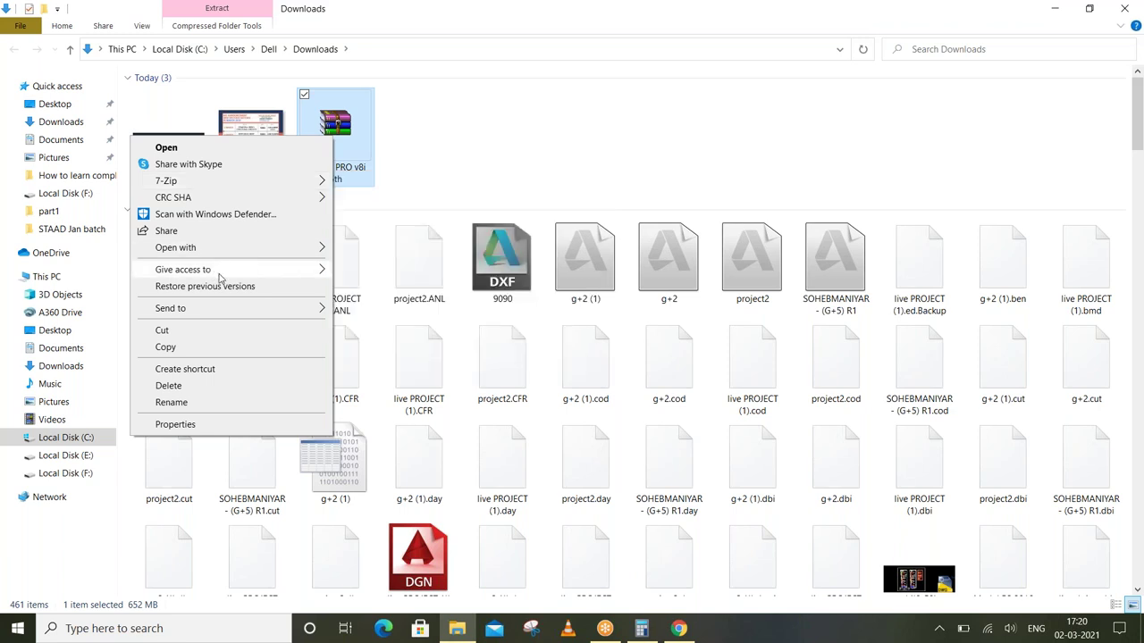
pyautogui.moveTo(166, 181)
pyautogui.click(400, 256)
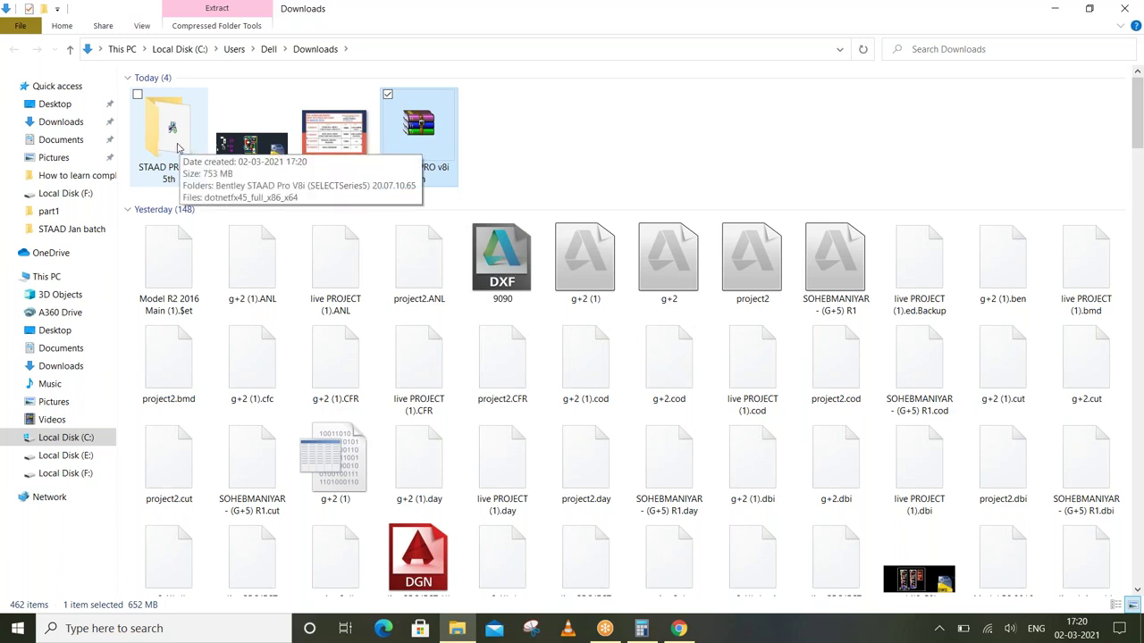
# Browse into STAAD PRO v8i 5th, then the Bentley STAAD Pro V8i folder, and select the setup application
pyautogui.doubleClick(177, 148)
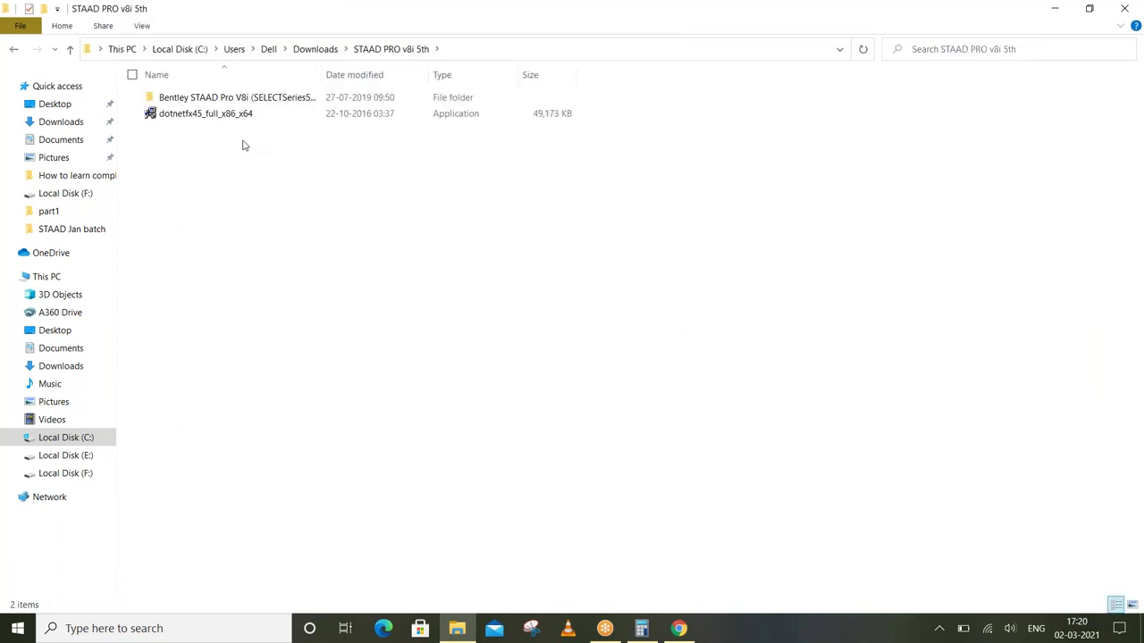
pyautogui.doubleClick(226, 99)
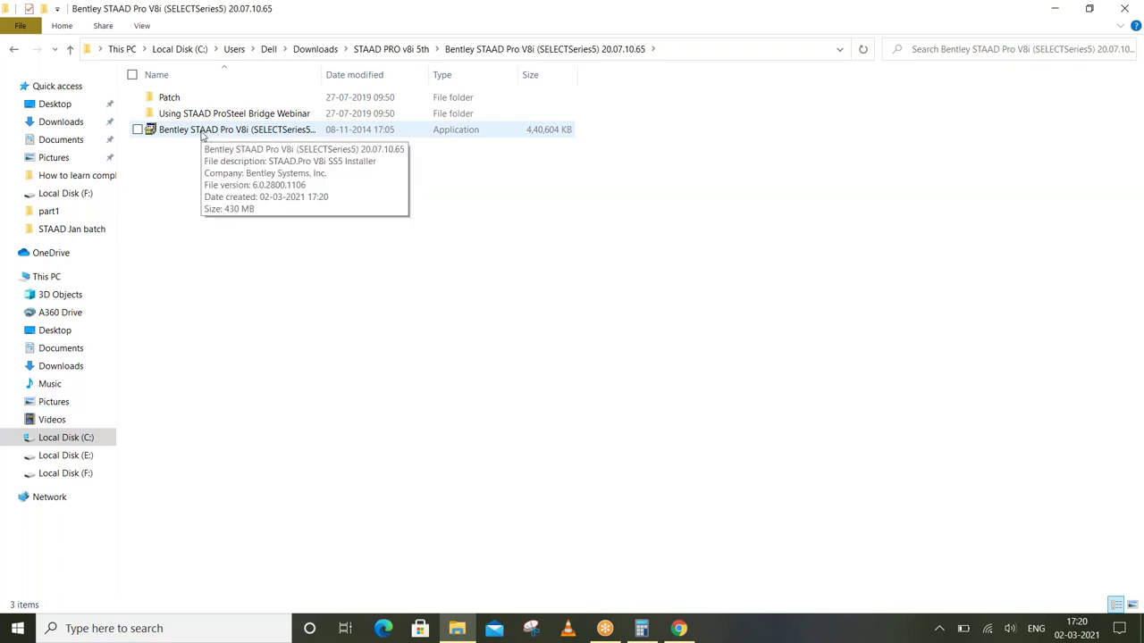
pyautogui.click(202, 135)
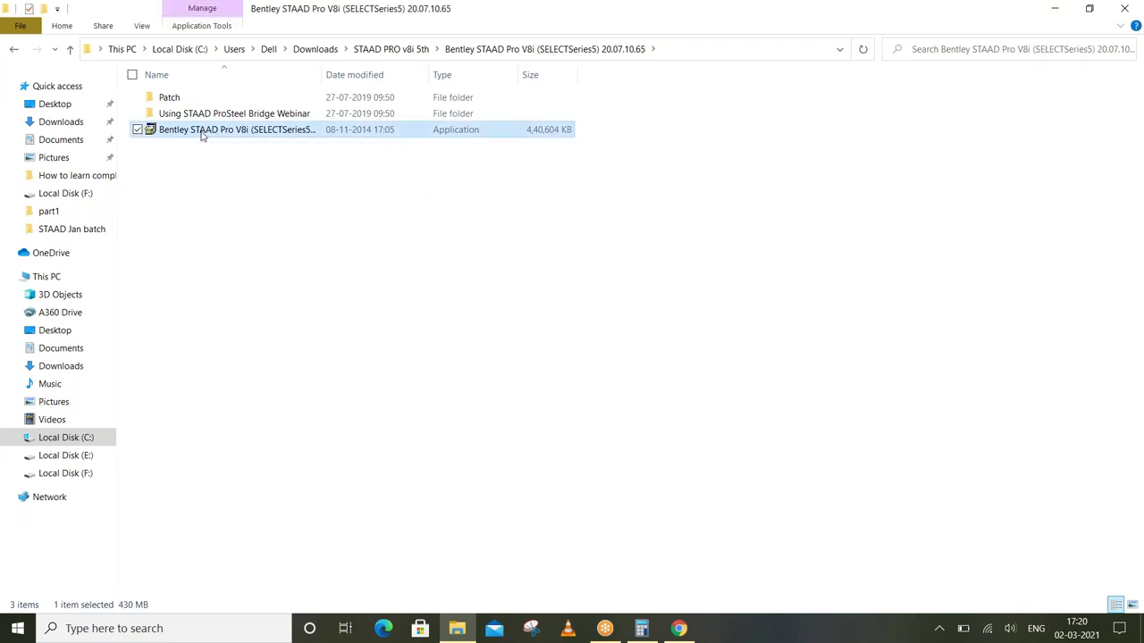
# Run the SS5 setup as administrator and start installing the listed packages
pyautogui.rightClick(202, 135)
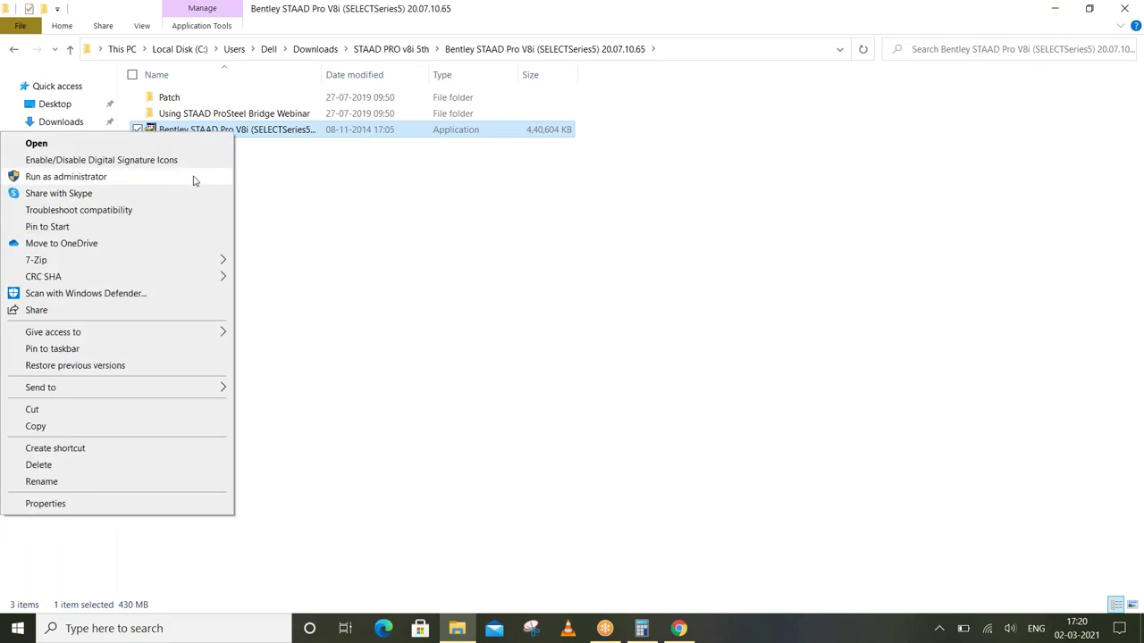
pyautogui.click(193, 179)
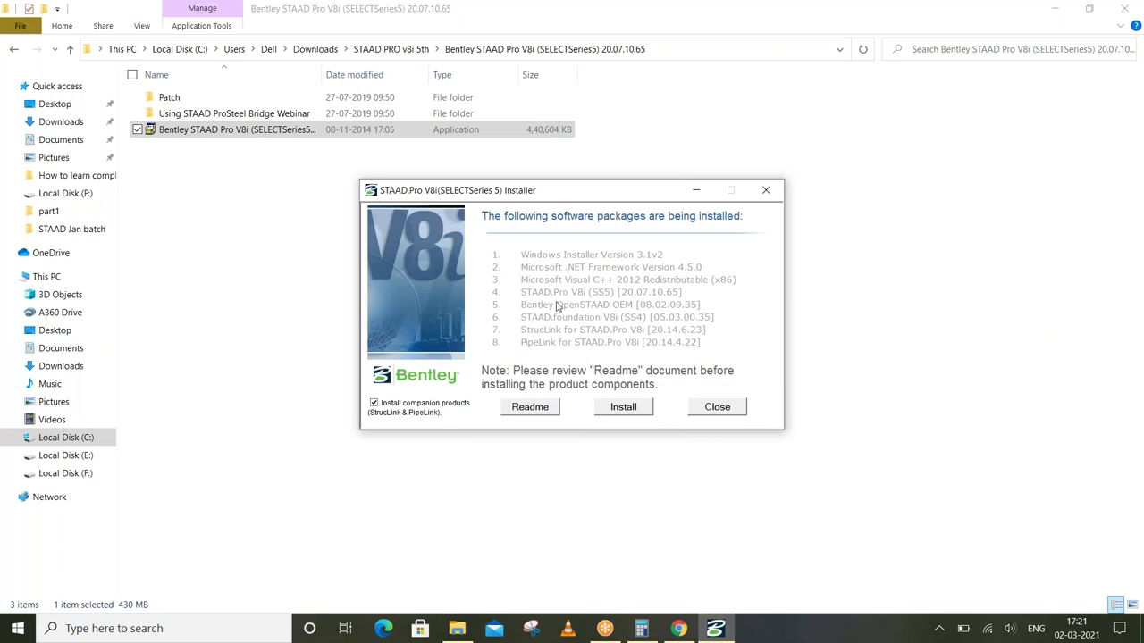
pyautogui.click(629, 409)
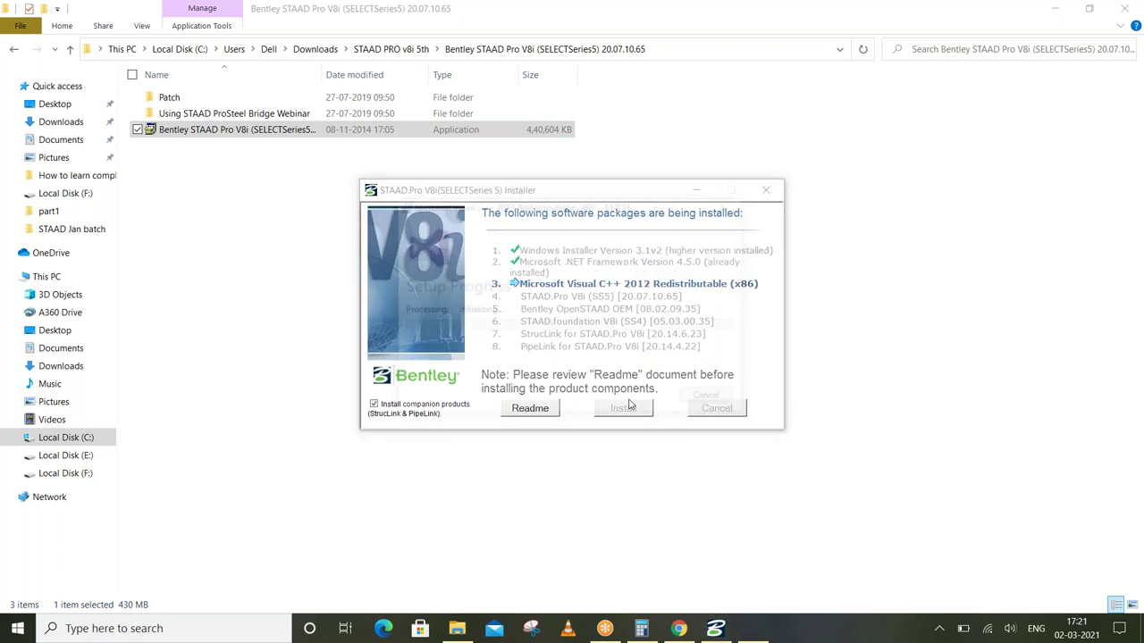
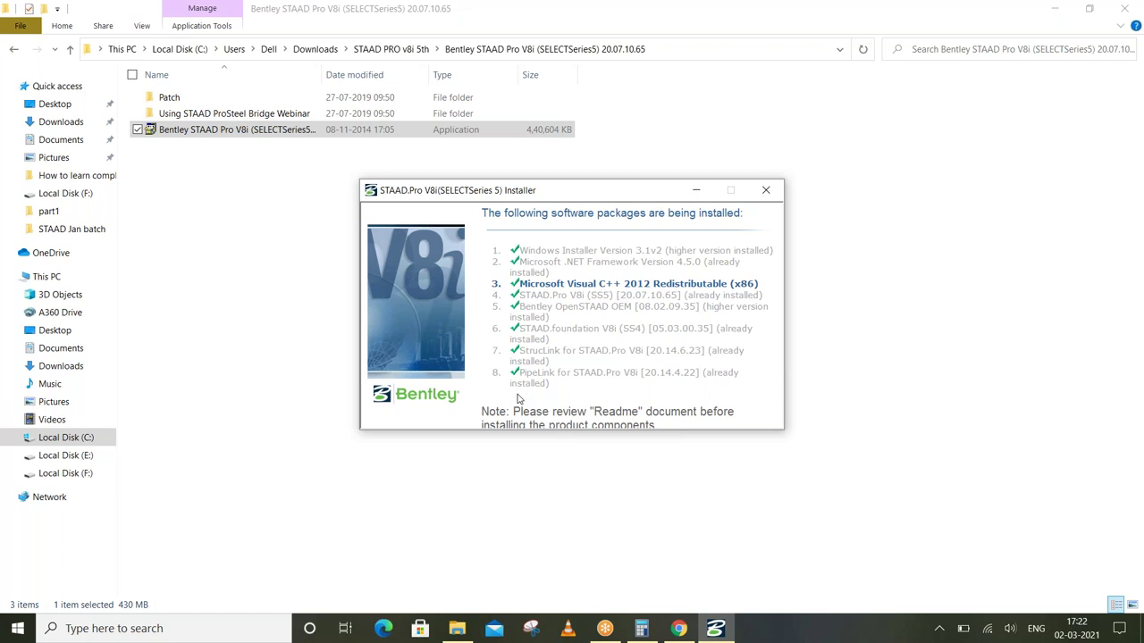
# Close the finished installer and the compatibility prompt, then open the Patch folder
pyautogui.click(765, 189)
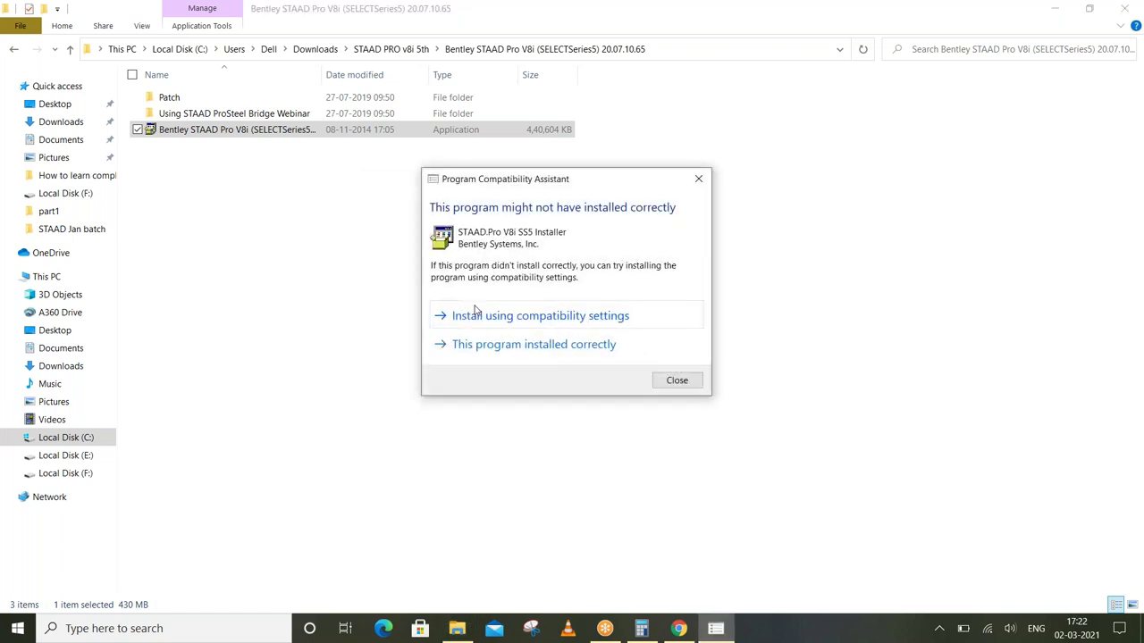
pyautogui.click(697, 181)
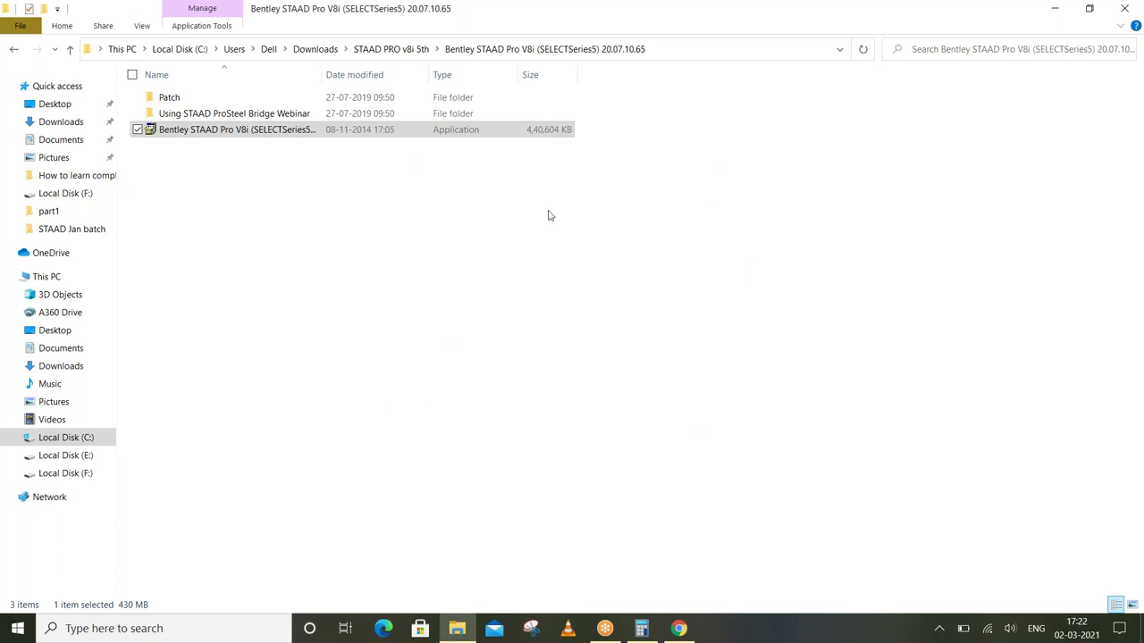
pyautogui.doubleClick(237, 106)
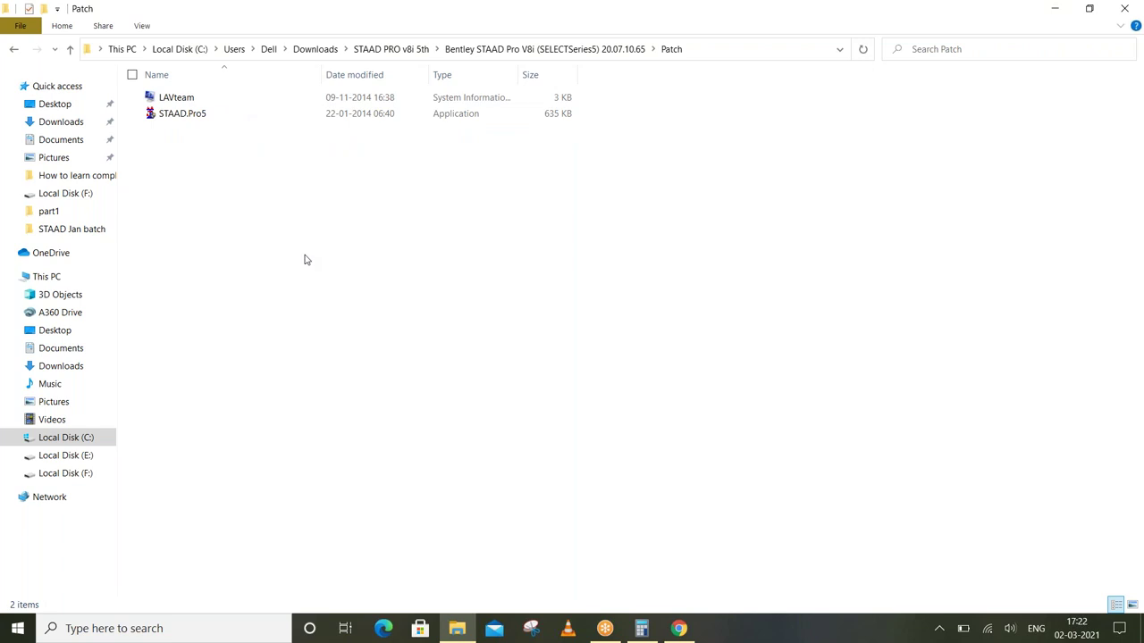
# Run the STAAD.Pro5 patch as administrator
pyautogui.click(214, 117)
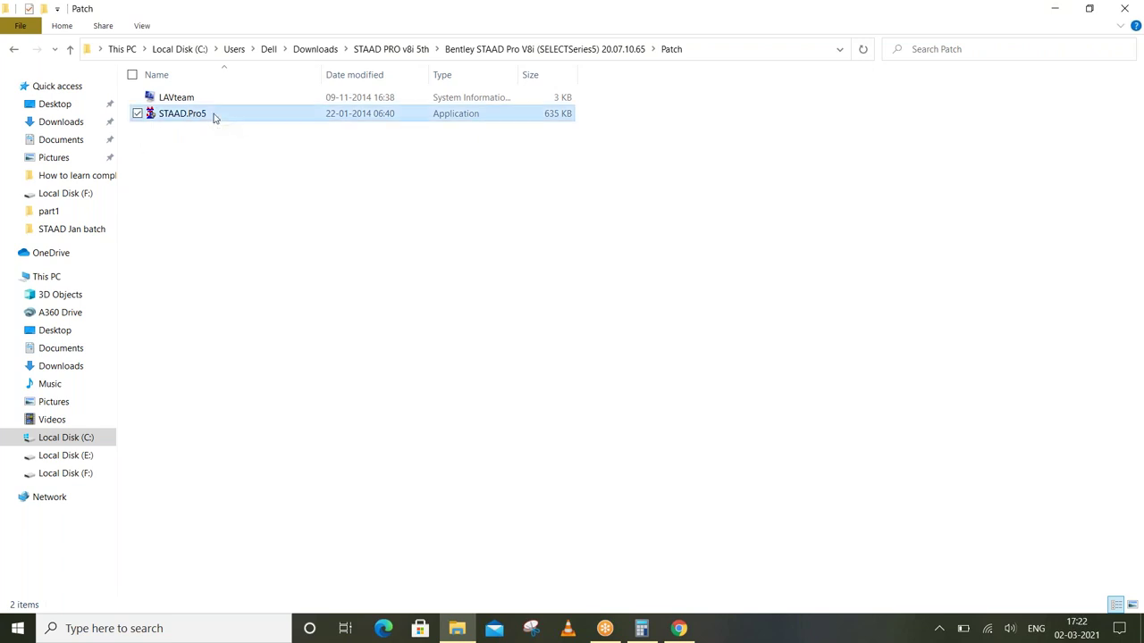
pyautogui.rightClick(215, 117)
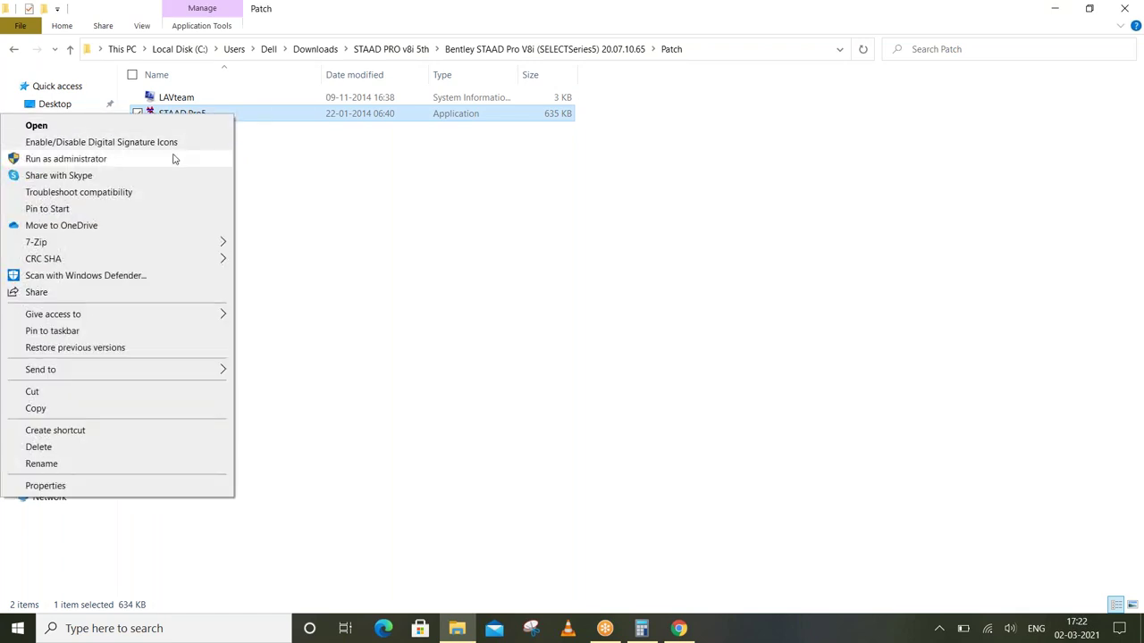
pyautogui.click(177, 158)
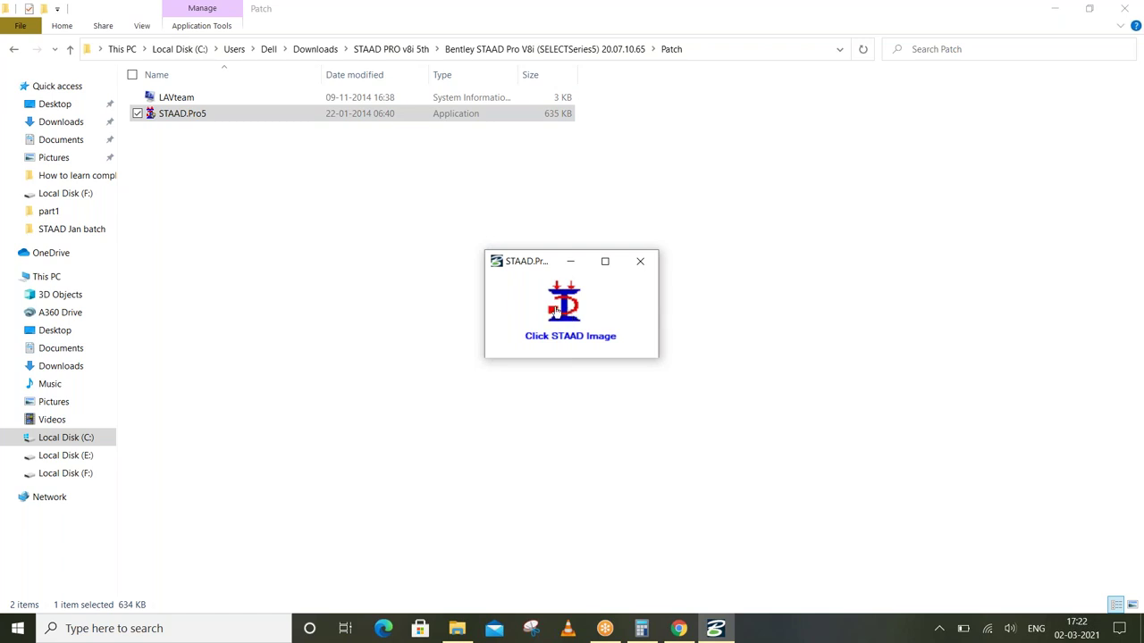
# Close the patch window and return to the Bentley STAAD Pro V8i folder
pyautogui.click(640, 261)
pyautogui.click(455, 223)
pyautogui.click(494, 52)
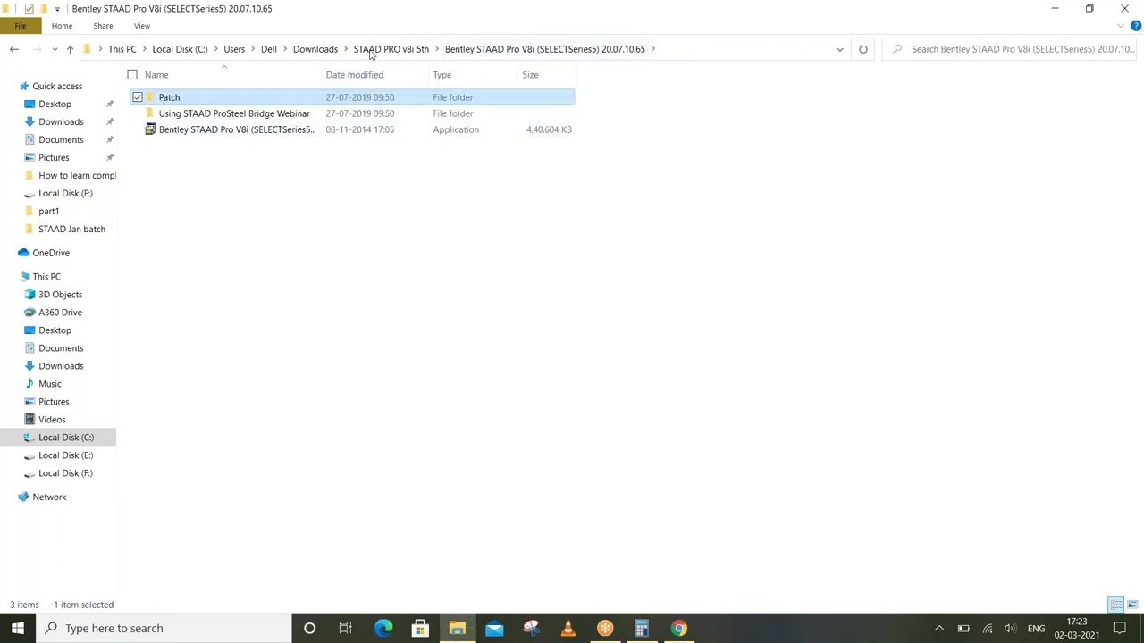
# Go back up to Downloads and look over the STAAD PRO v8i 5th archive's actions
pyautogui.click(391, 49)
pyautogui.click(316, 49)
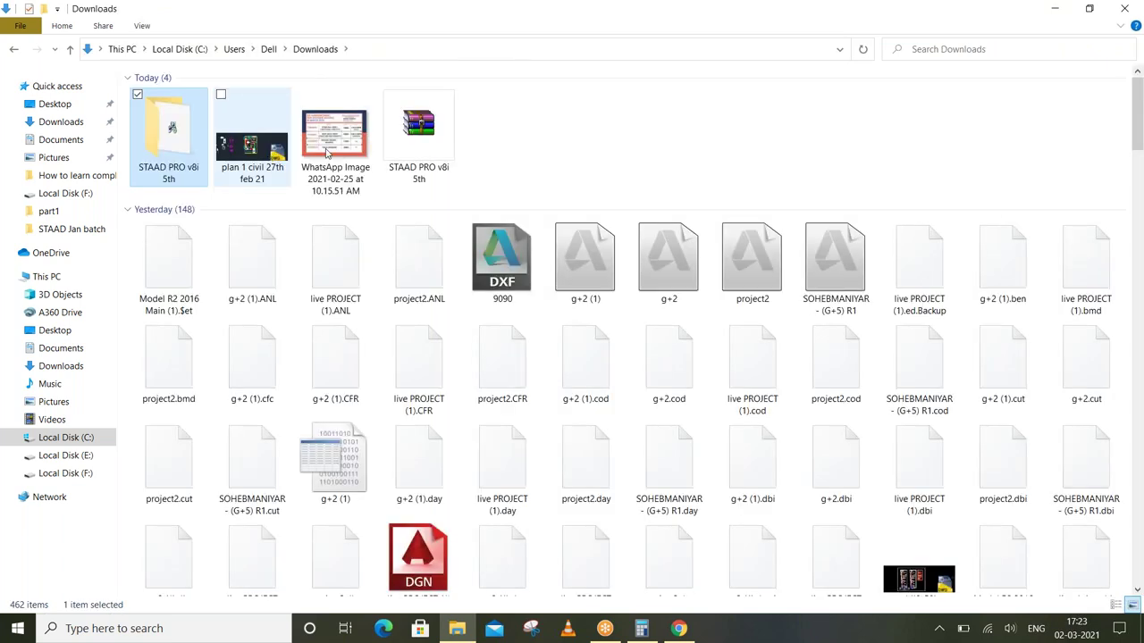
pyautogui.click(418, 134)
pyautogui.rightClick(418, 132)
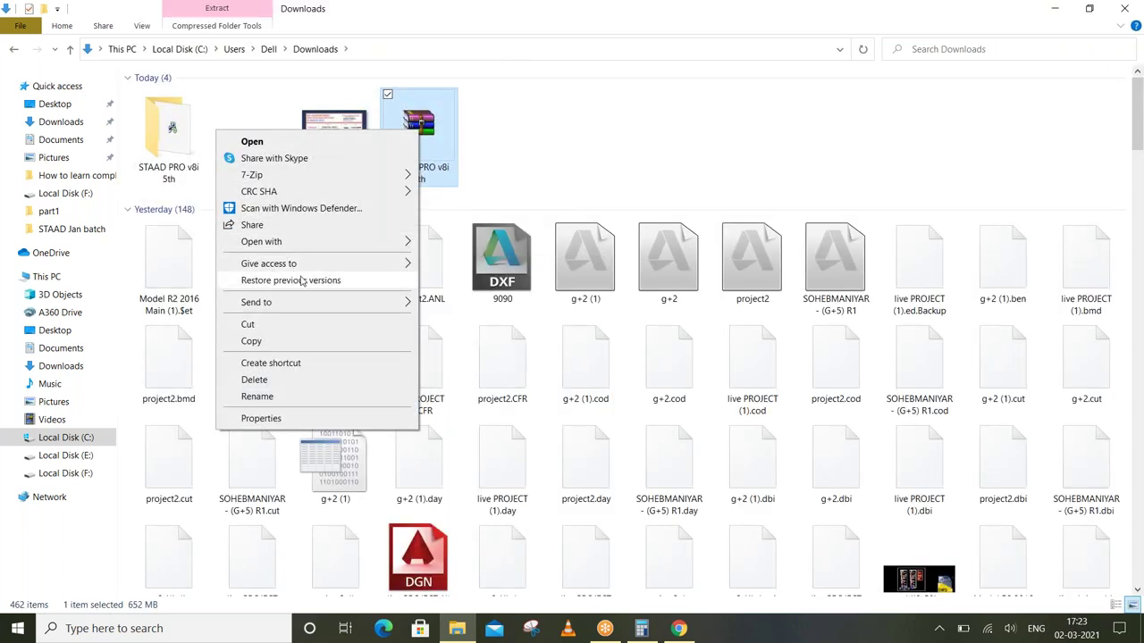
pyautogui.click(599, 149)
# Open STAAD PRO v8i 5th, then Bentley STAAD Pro V8i, then the Patch folder
pyautogui.doubleClick(161, 142)
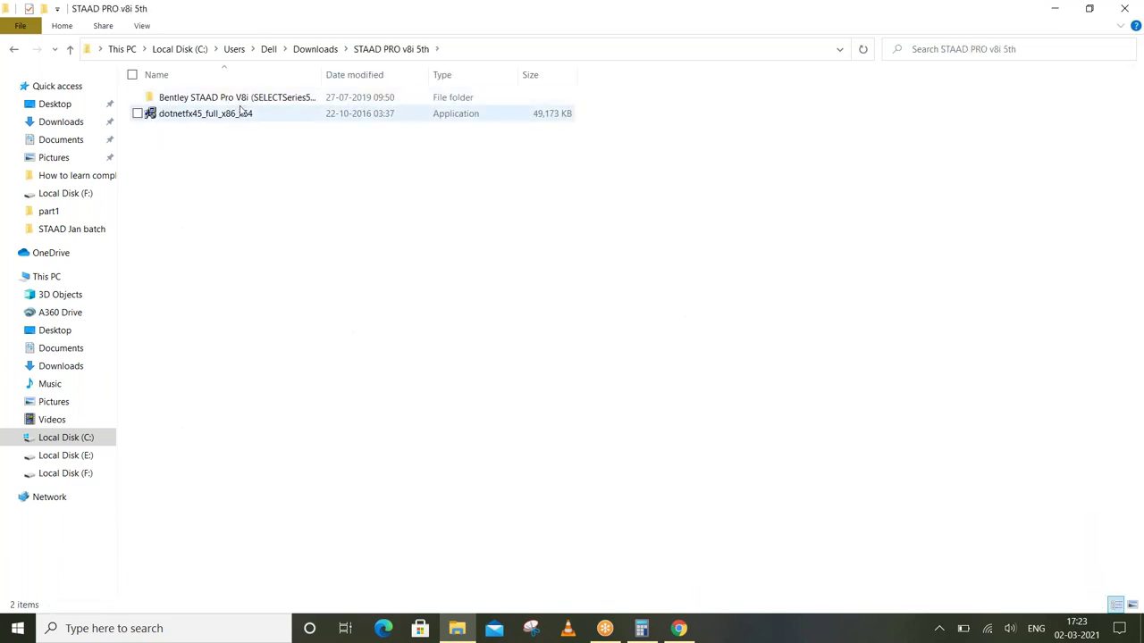
pyautogui.doubleClick(251, 98)
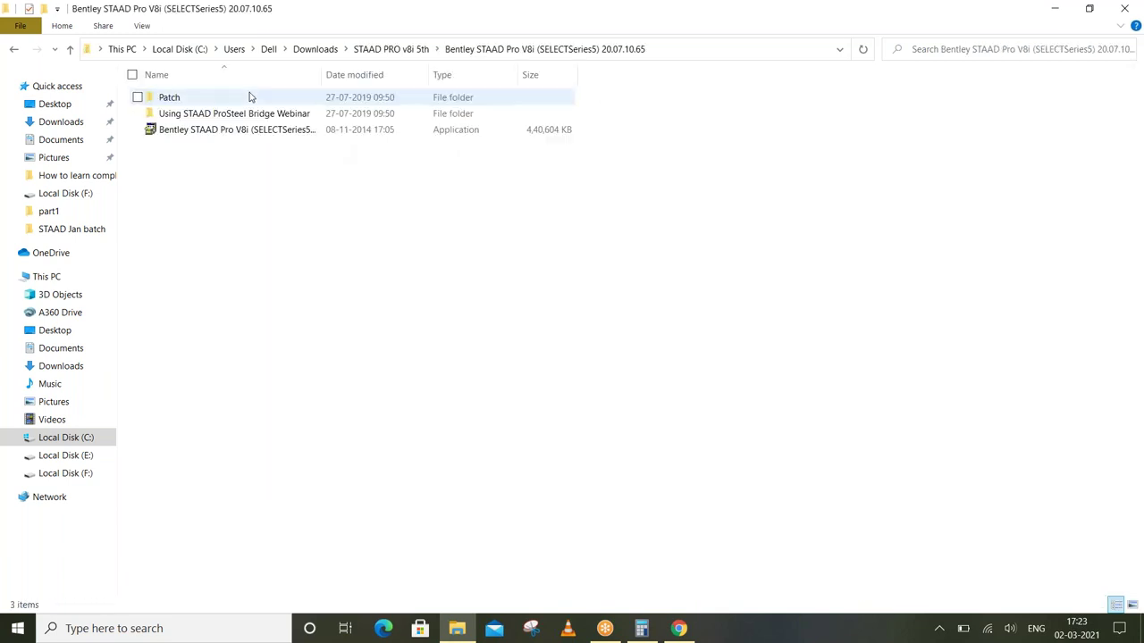
pyautogui.click(227, 136)
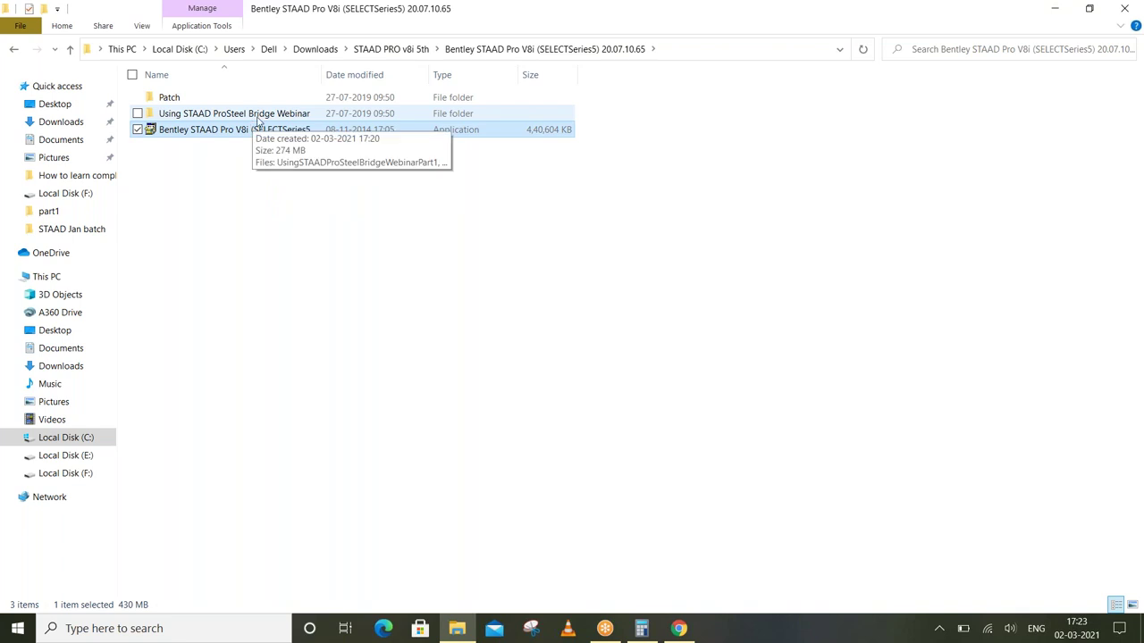
pyautogui.doubleClick(260, 98)
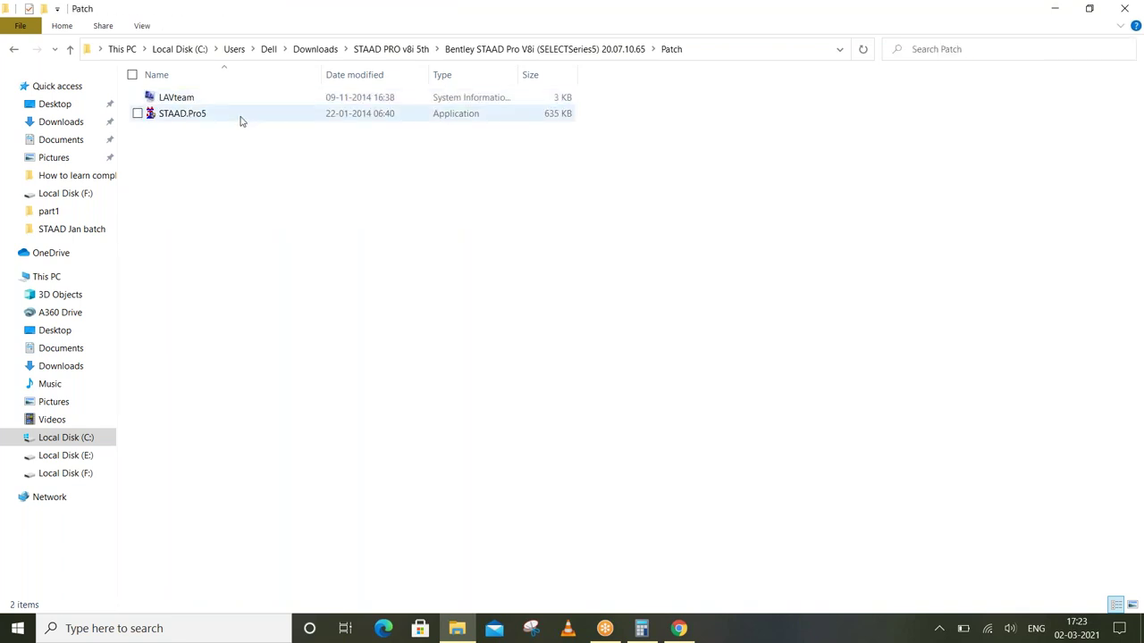
# Run the STAAD.Pro5 patch as administrator again
pyautogui.click(239, 119)
pyautogui.rightClick(237, 121)
pyautogui.click(196, 161)
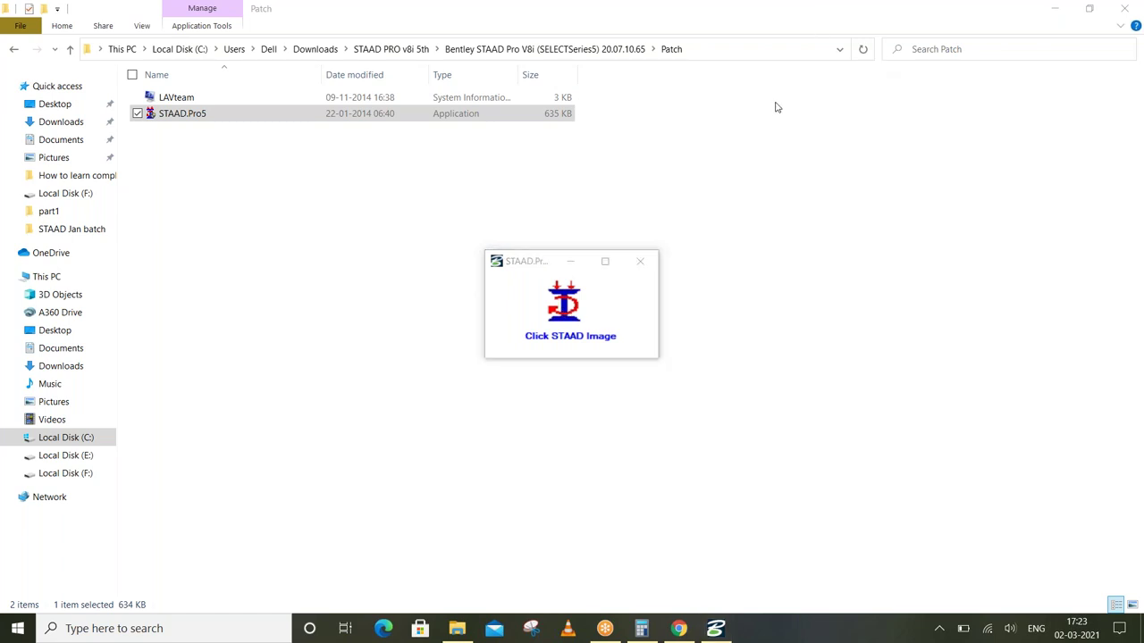
# Check the background apps and Windows Security, then close the STAAD patch window
pyautogui.click(939, 628)
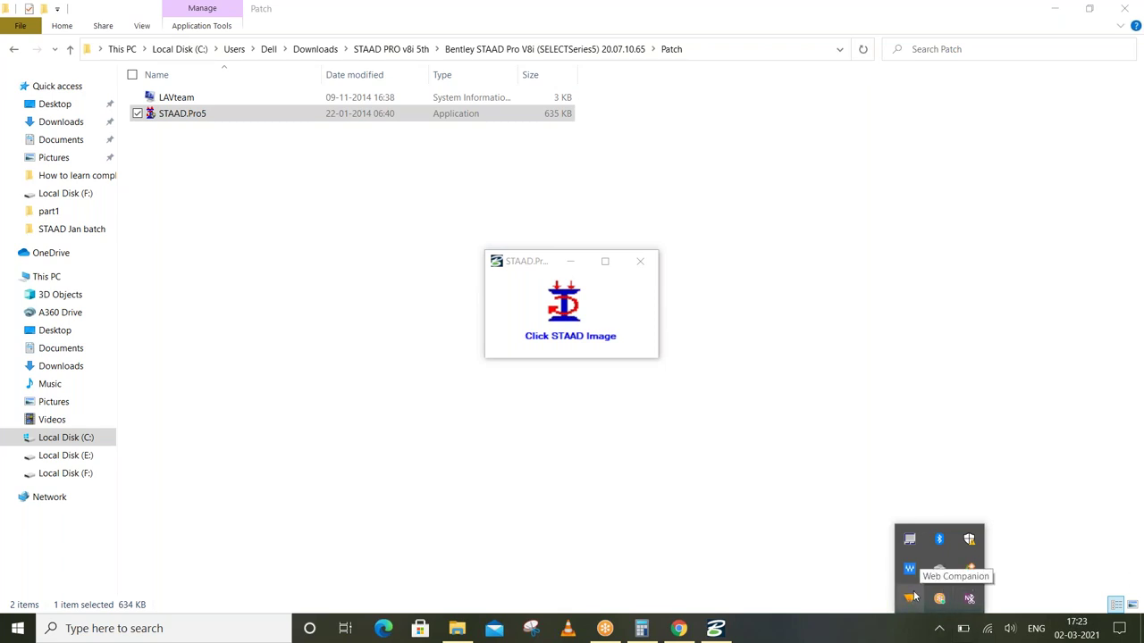
pyautogui.rightClick(970, 539)
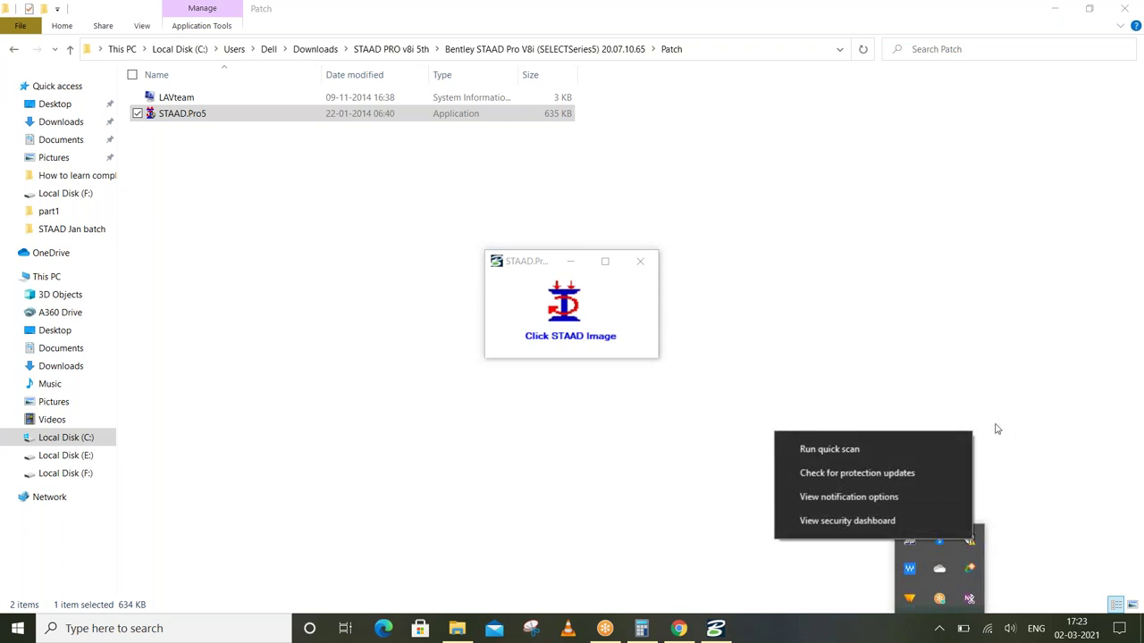
pyautogui.click(1036, 355)
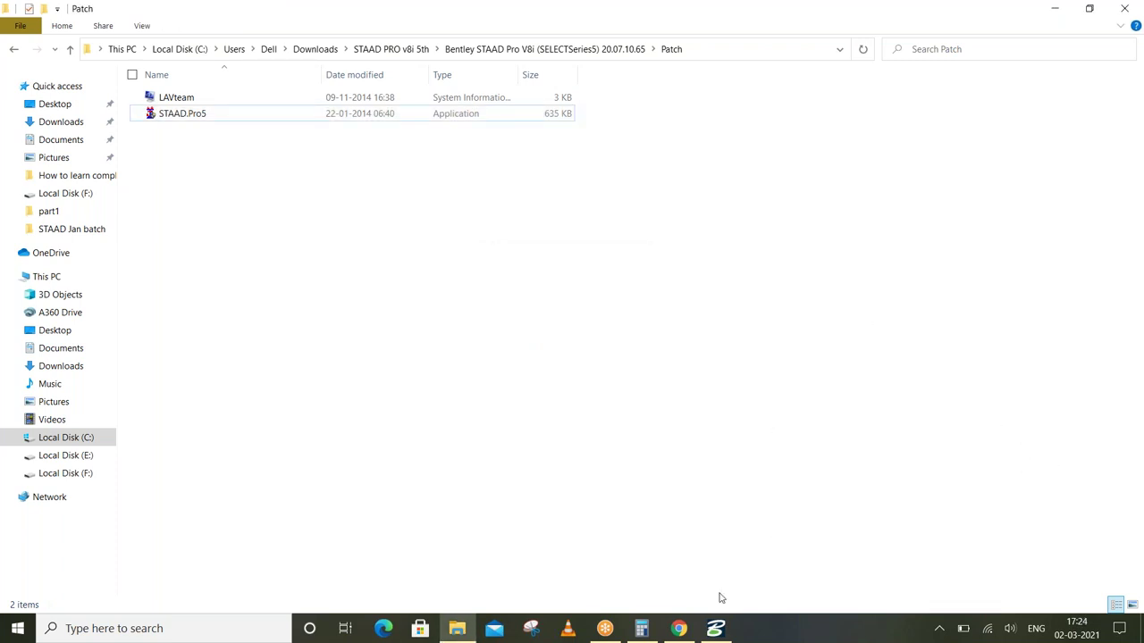
pyautogui.click(714, 629)
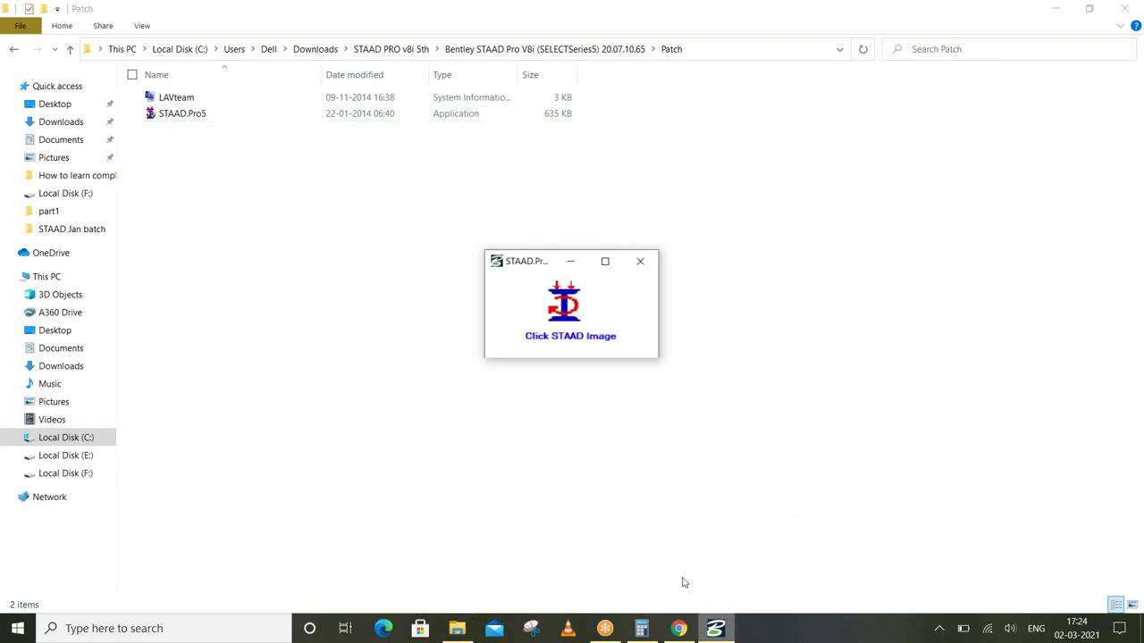
pyautogui.click(654, 262)
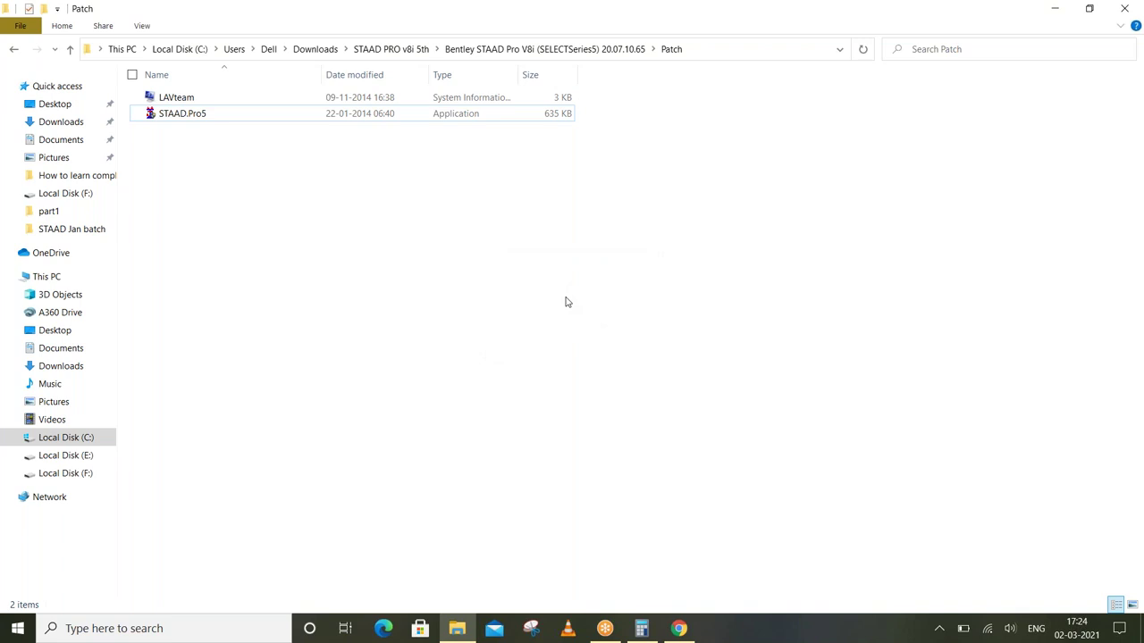
# Navigate up through Bentley STAAD Pro V8i and STAAD PRO v8i 5th to Downloads
pyautogui.click(545, 48)
pyautogui.click(391, 48)
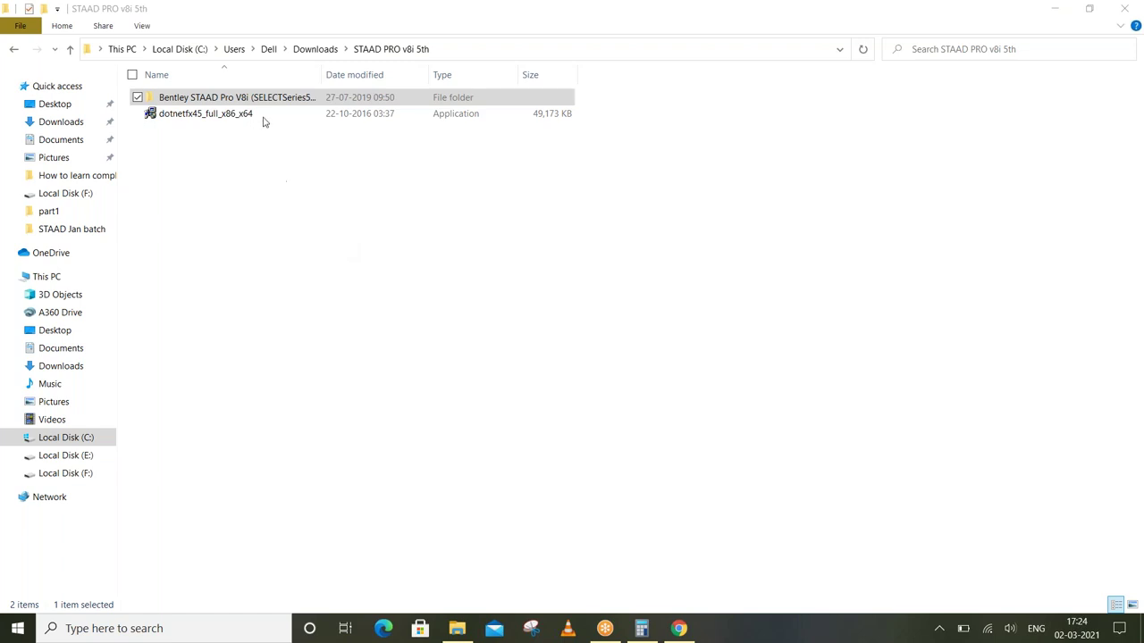
pyautogui.click(308, 50)
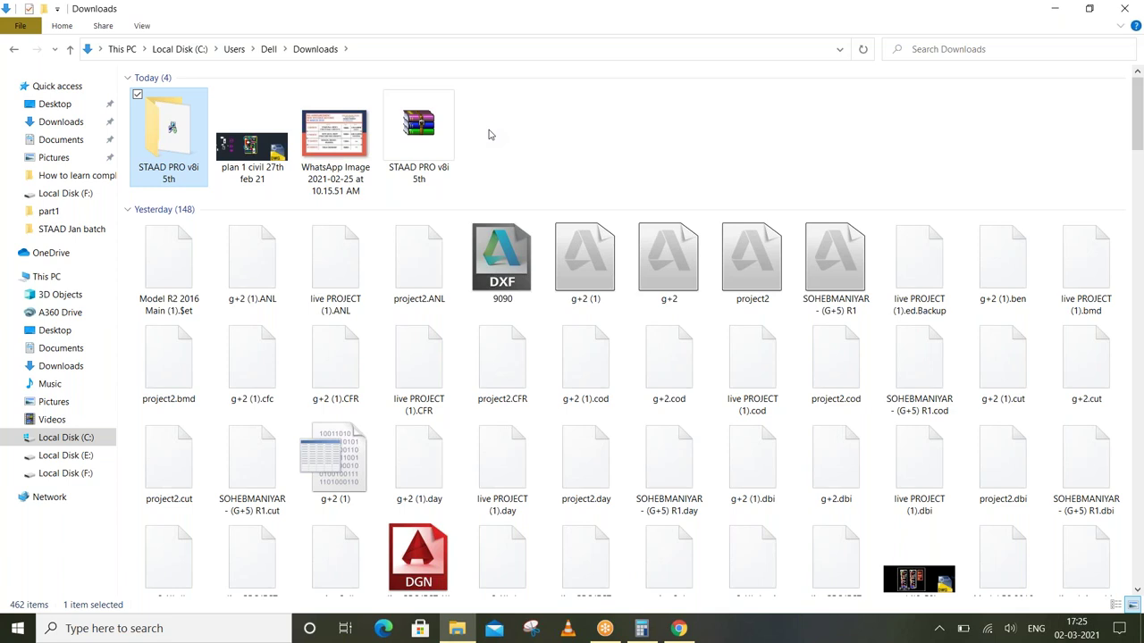
# Close the Downloads folder and Chrome downloads page, then refresh the desktop
pyautogui.click(521, 135)
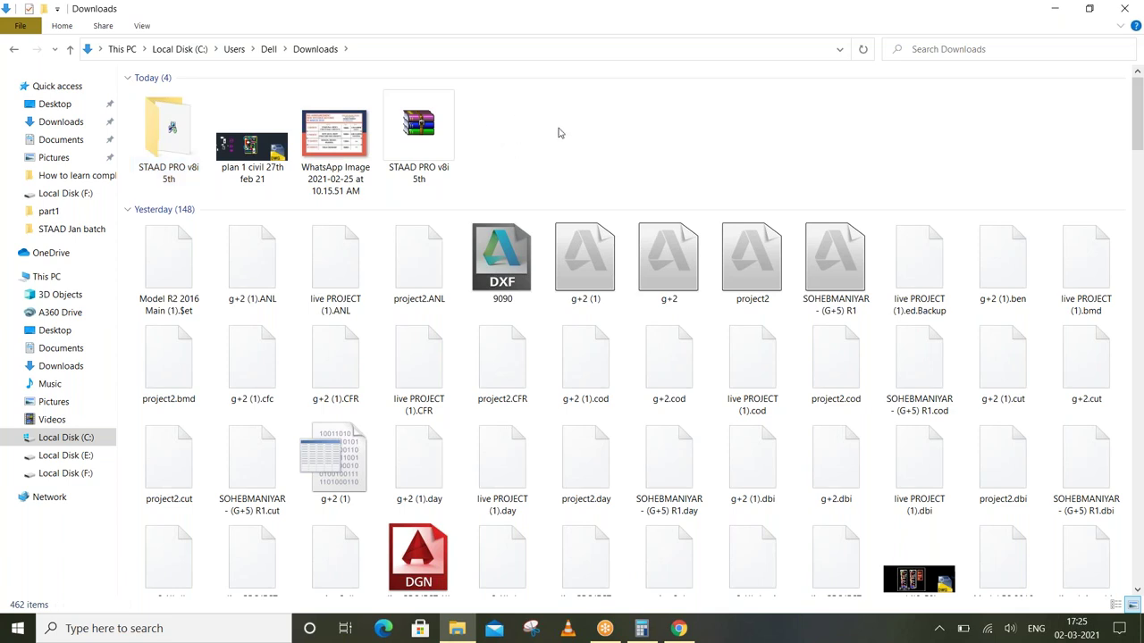
pyautogui.click(1124, 9)
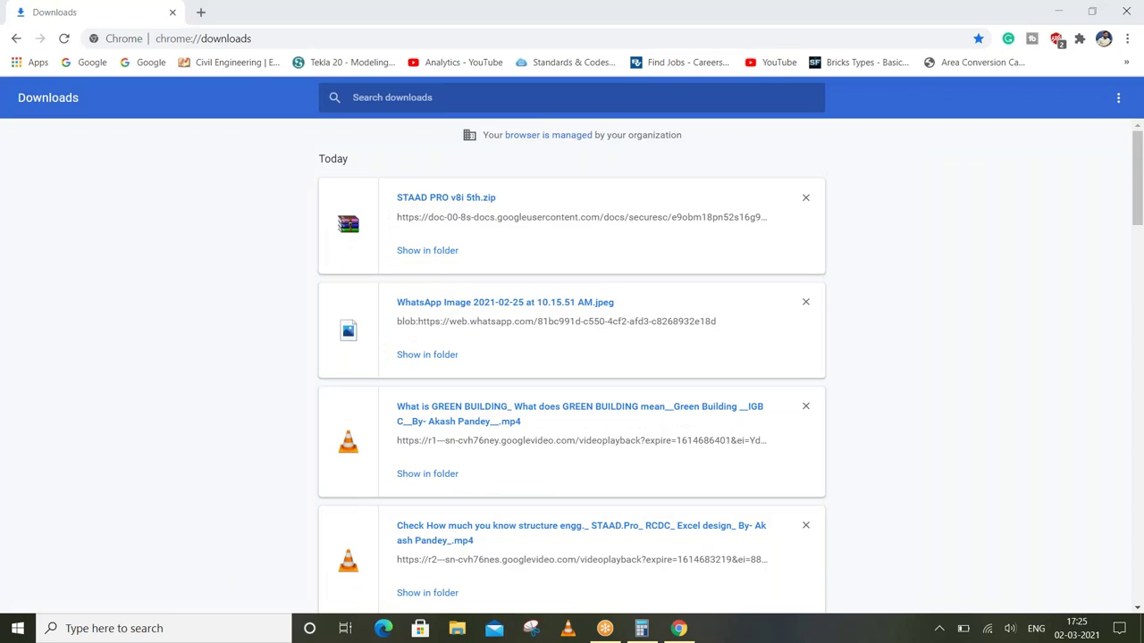
pyautogui.click(1126, 10)
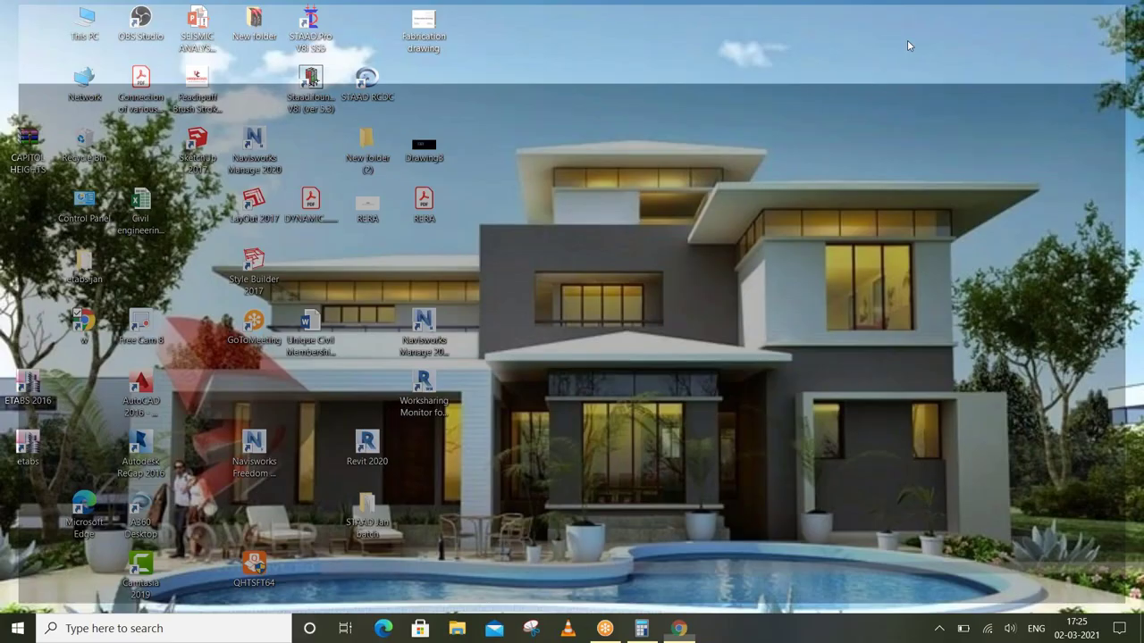
pyautogui.rightClick(442, 101)
pyautogui.click(501, 158)
pyautogui.rightClick(483, 97)
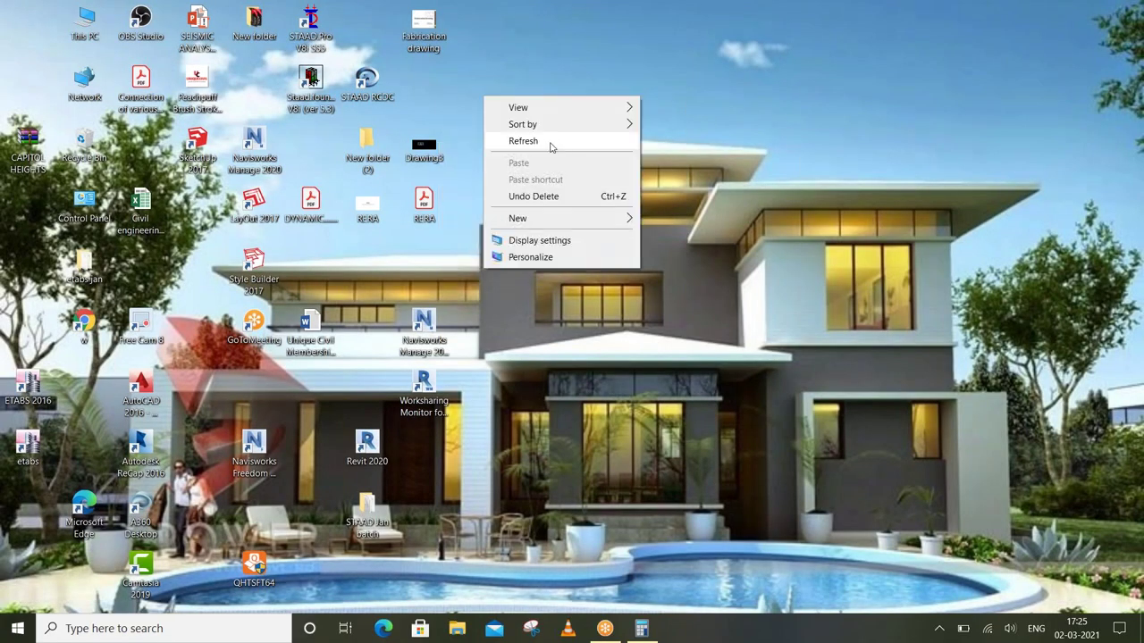
pyautogui.click(550, 144)
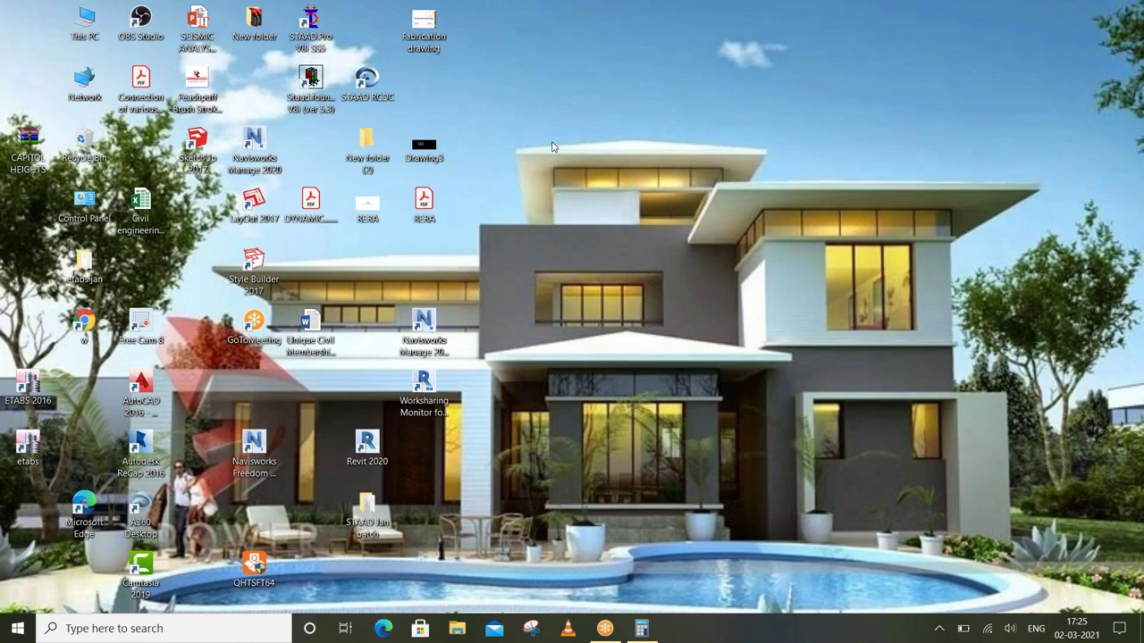
# Restore the Calculator showing 13.179, move it left, and close it
pyautogui.click(641, 628)
pyautogui.moveTo(804, 100); pyautogui.dragTo(461, 100)
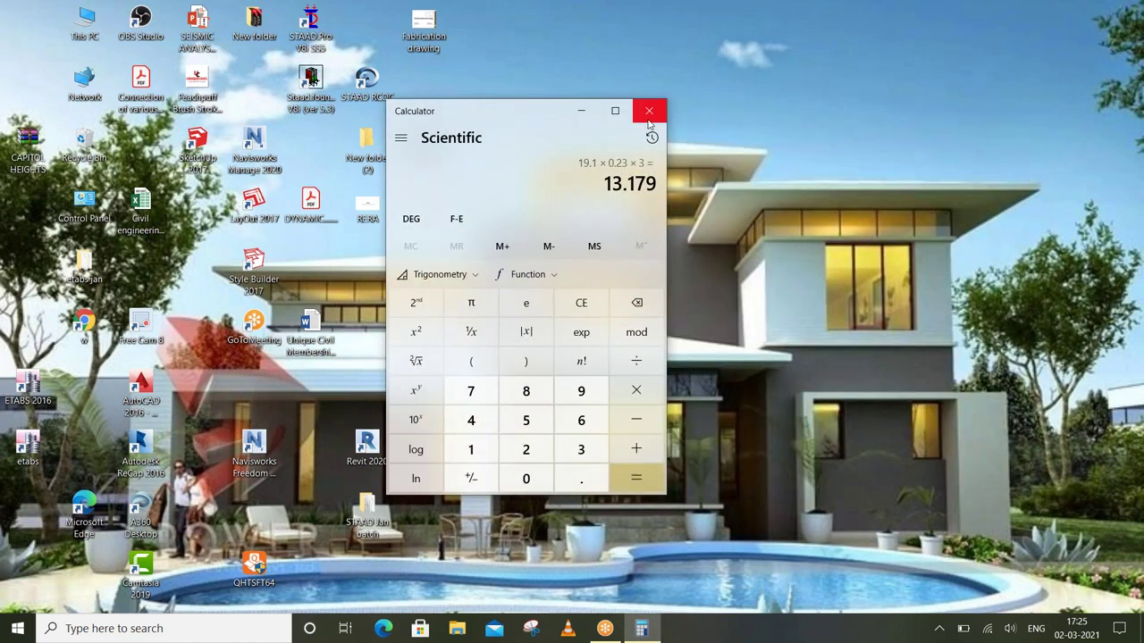
pyautogui.click(572, 108)
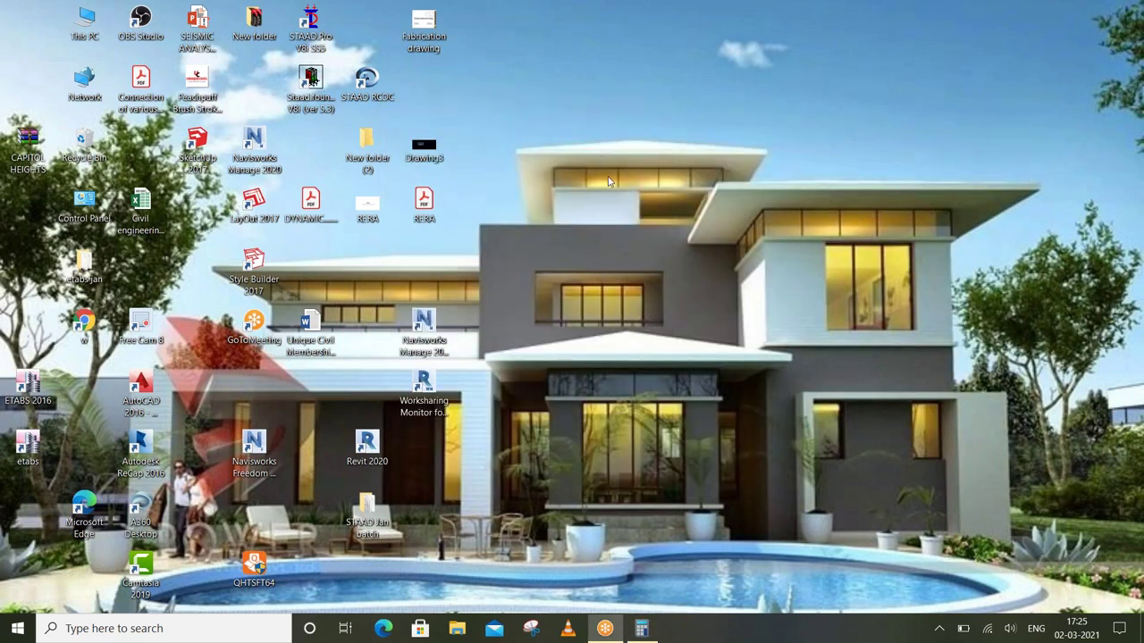
# Launch STAAD.Pro V8i and choose New Project from the start page
pyautogui.doubleClick(311, 27)
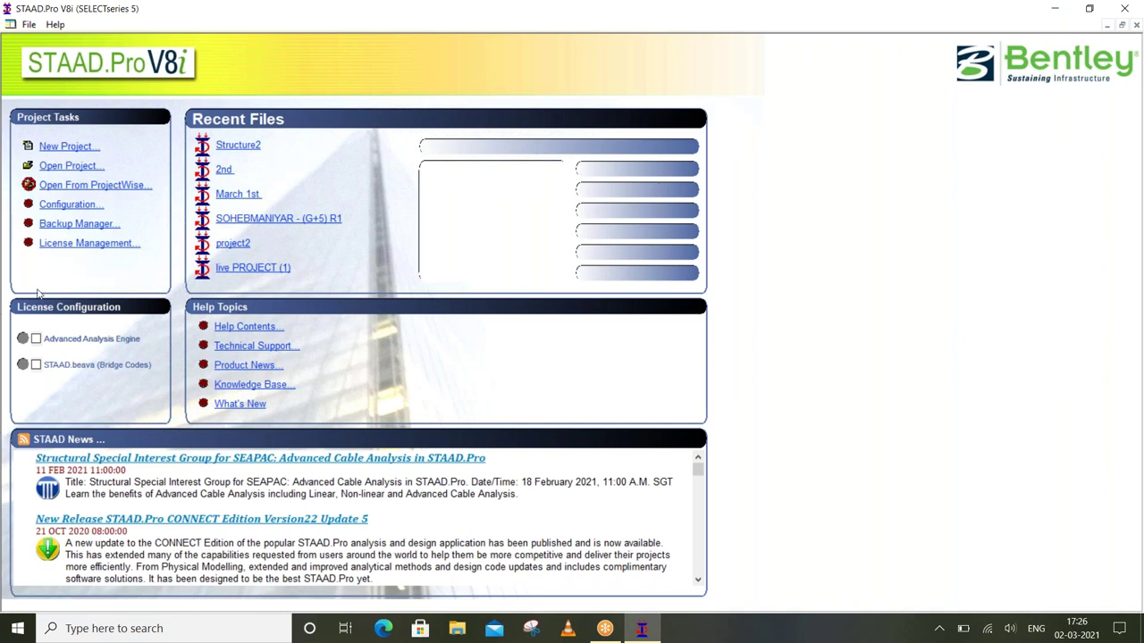
pyautogui.click(65, 148)
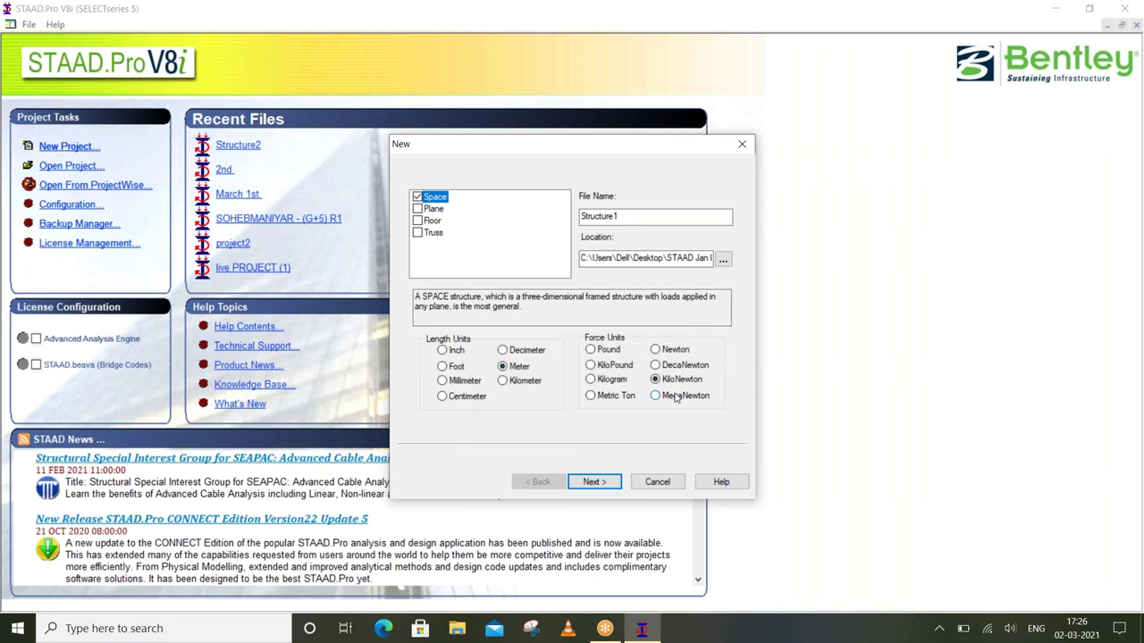
# Keep the file name Structure1 and confirm overwriting the existing file
pyautogui.moveTo(621, 217); pyautogui.dragTo(585, 249)
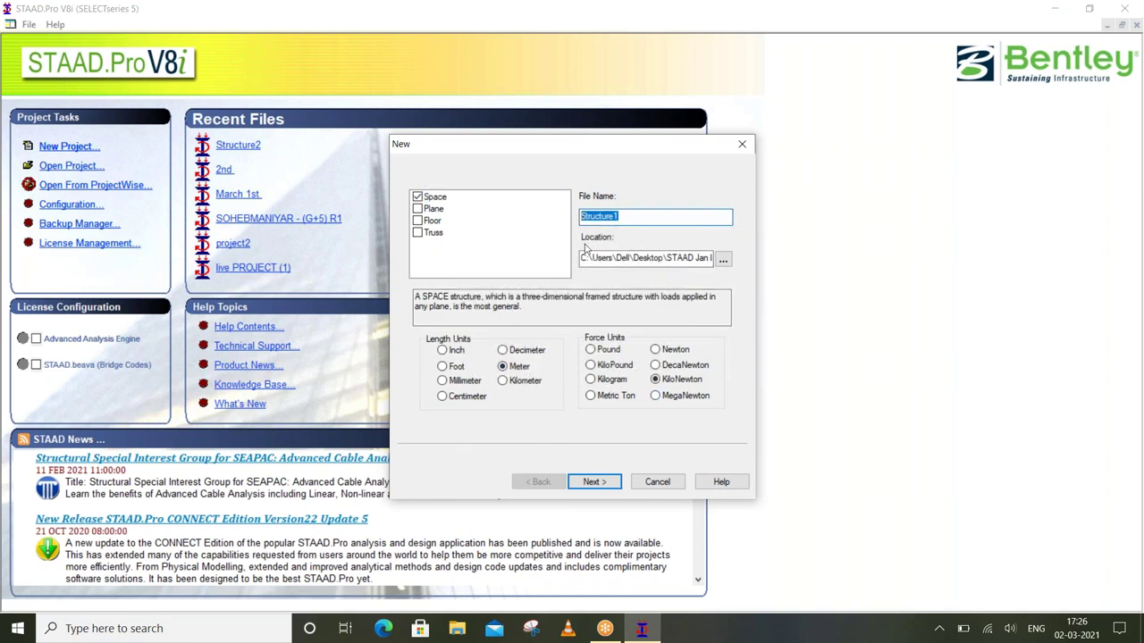
pyautogui.click(607, 259)
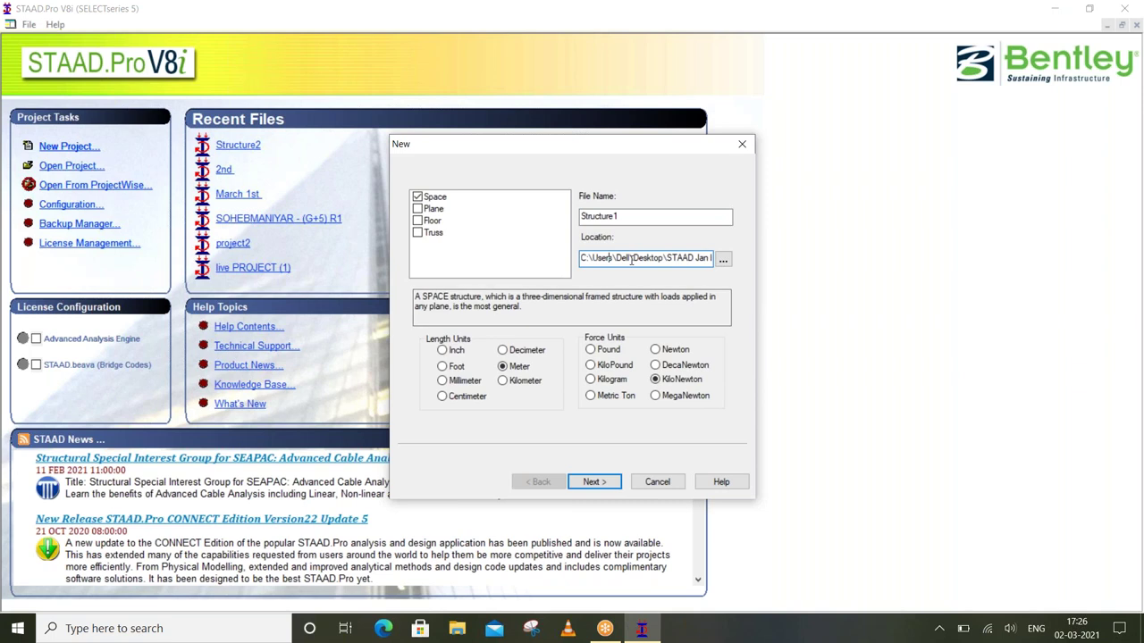
pyautogui.click(595, 481)
pyautogui.click(602, 356)
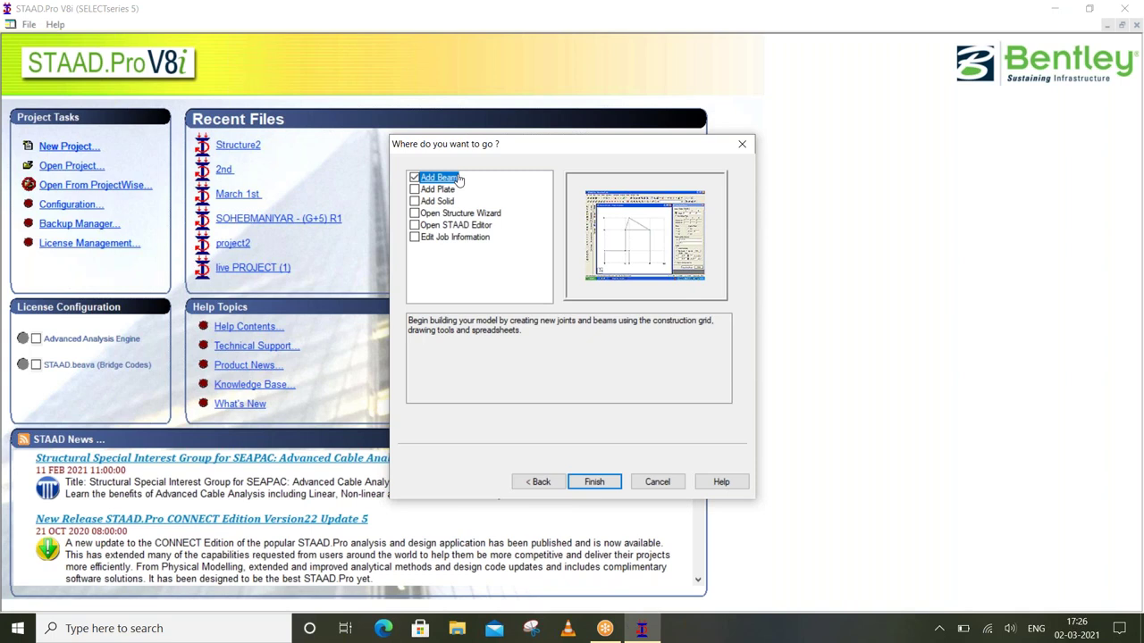
# Review the start options, then choose Add Beam to open the modelling window
pyautogui.click(438, 189)
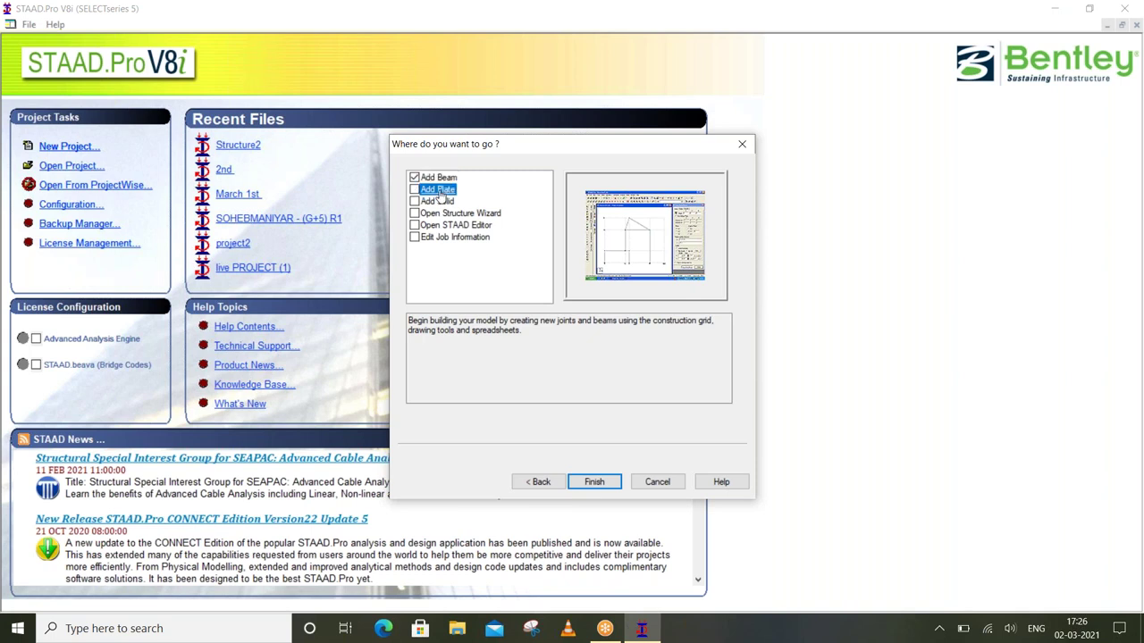
pyautogui.click(437, 201)
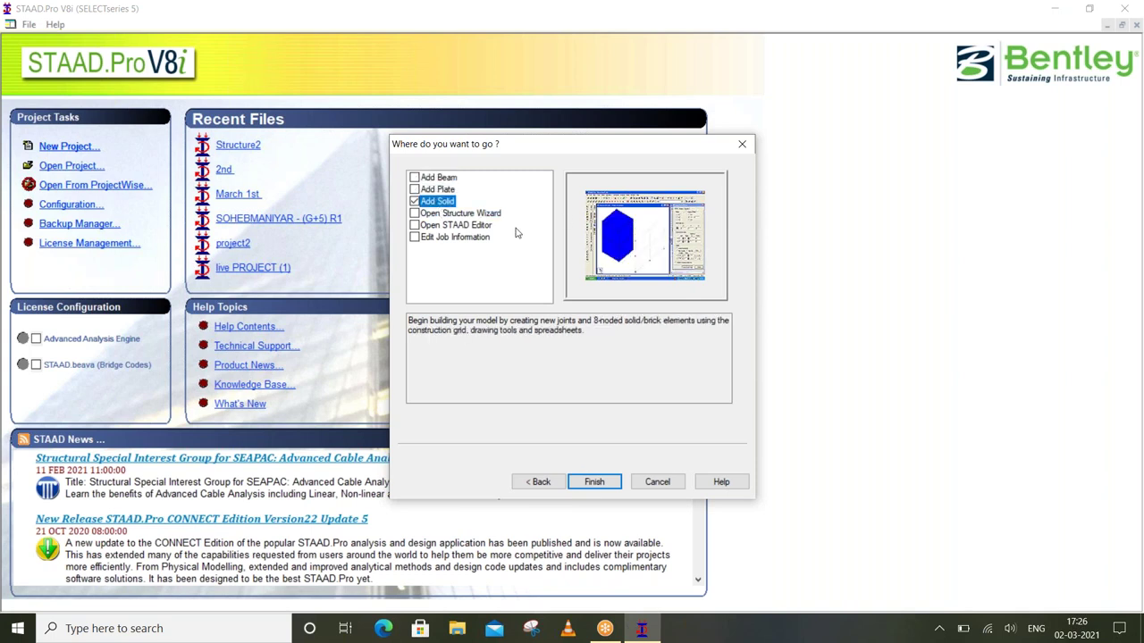
pyautogui.click(460, 213)
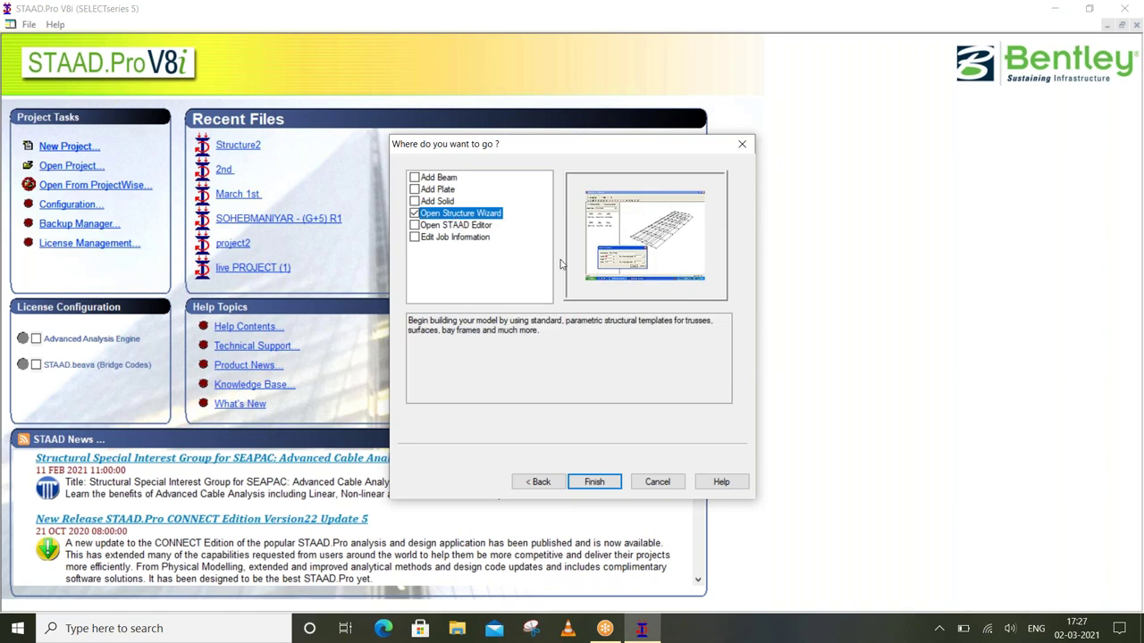
pyautogui.click(455, 226)
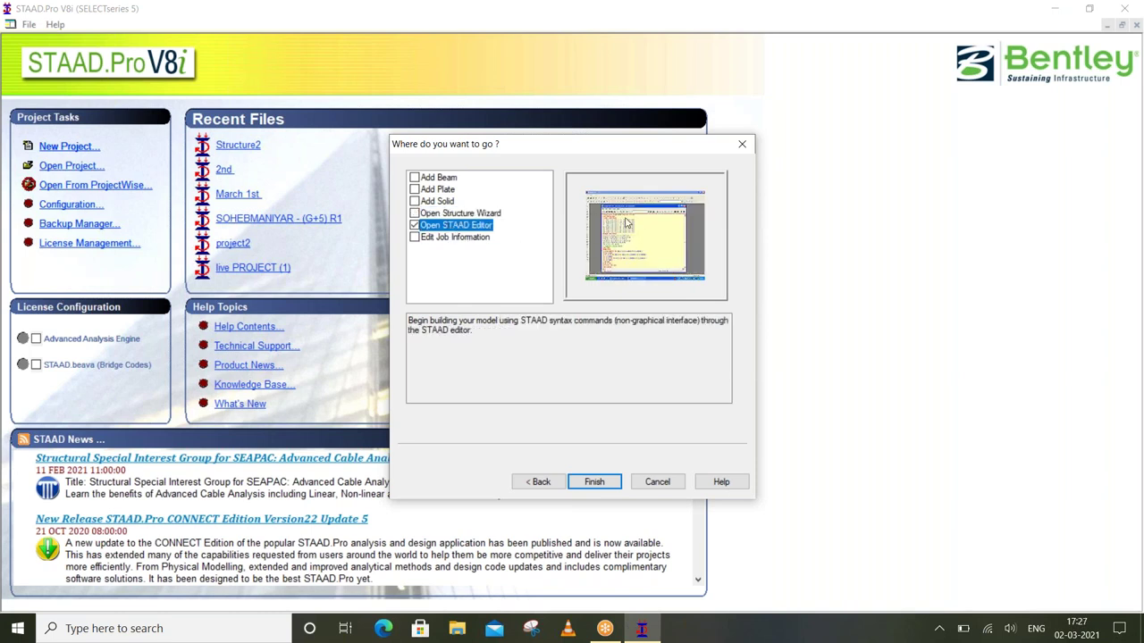
pyautogui.click(455, 237)
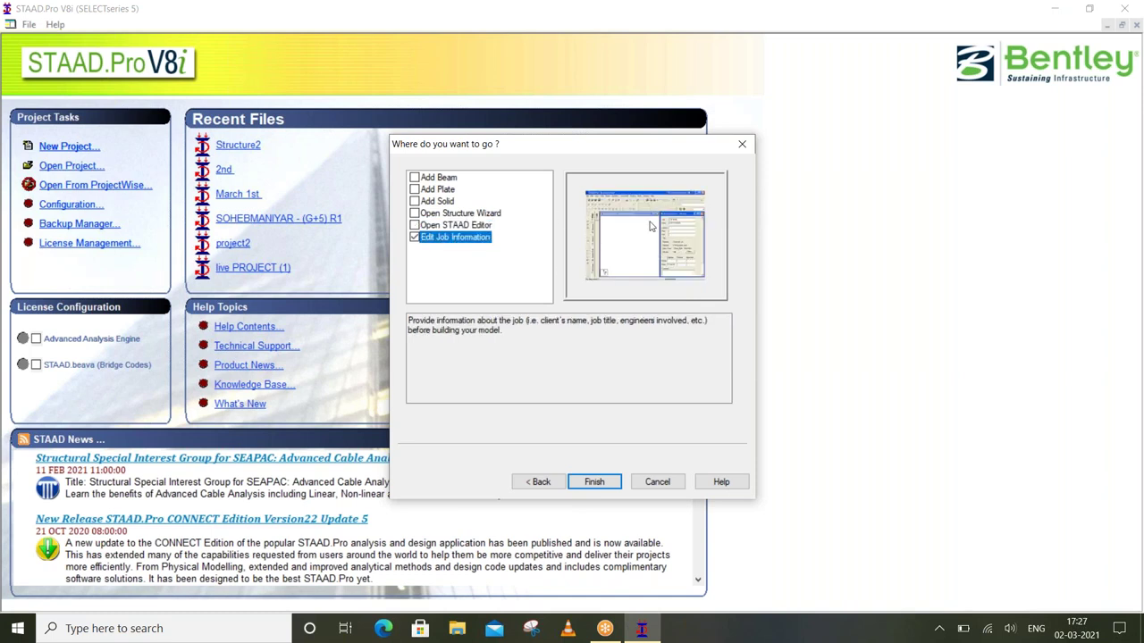
pyautogui.click(437, 178)
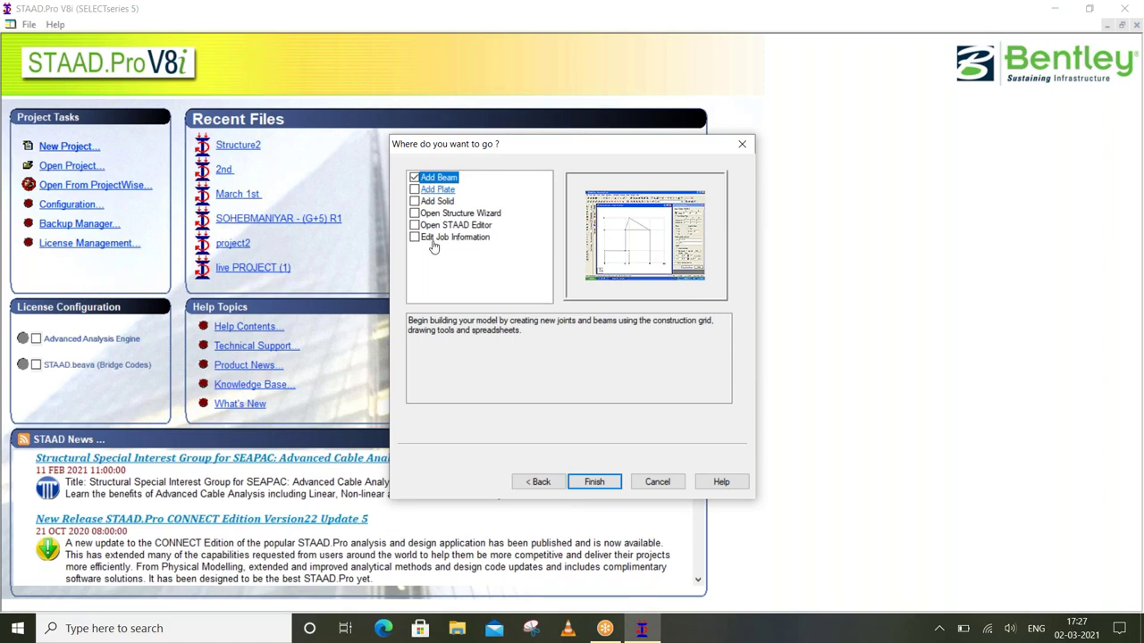
pyautogui.click(594, 482)
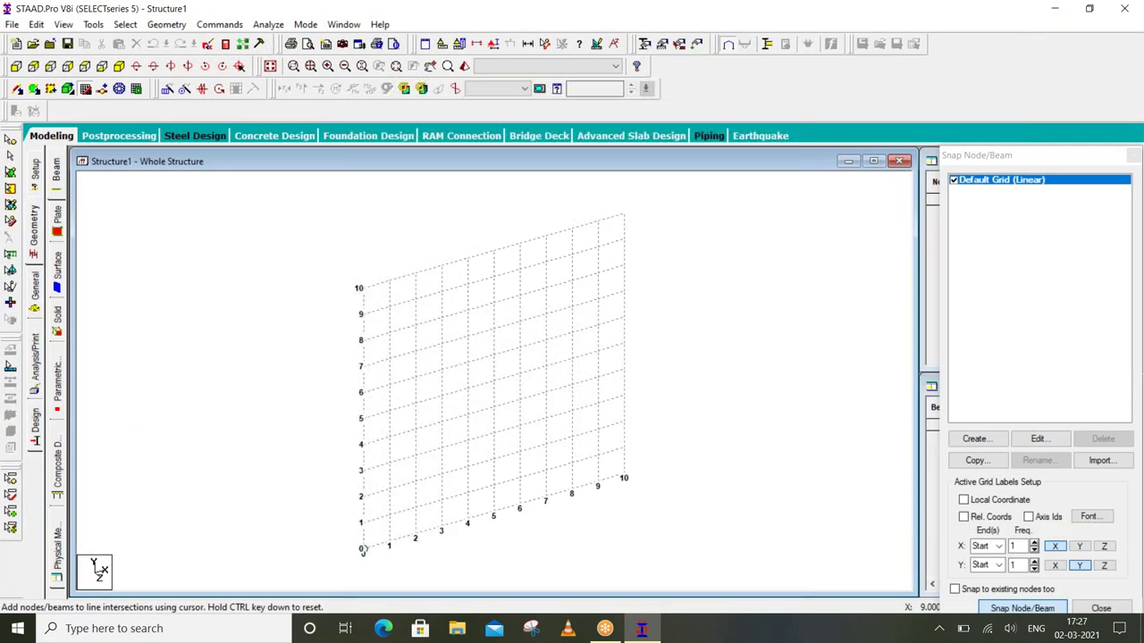
# Draw the left column from (0,0) to (0,3), the top beam to x=4, and the right column to ground
pyautogui.click(362, 549)
pyautogui.click(362, 470)
pyautogui.click(362, 471)
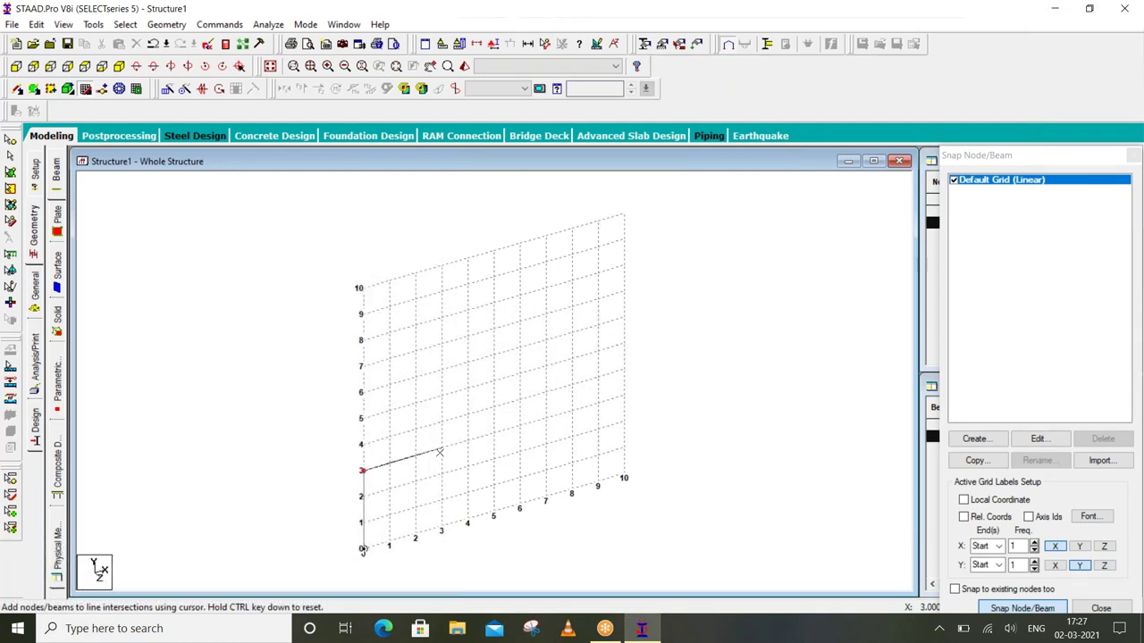
pyautogui.click(467, 442)
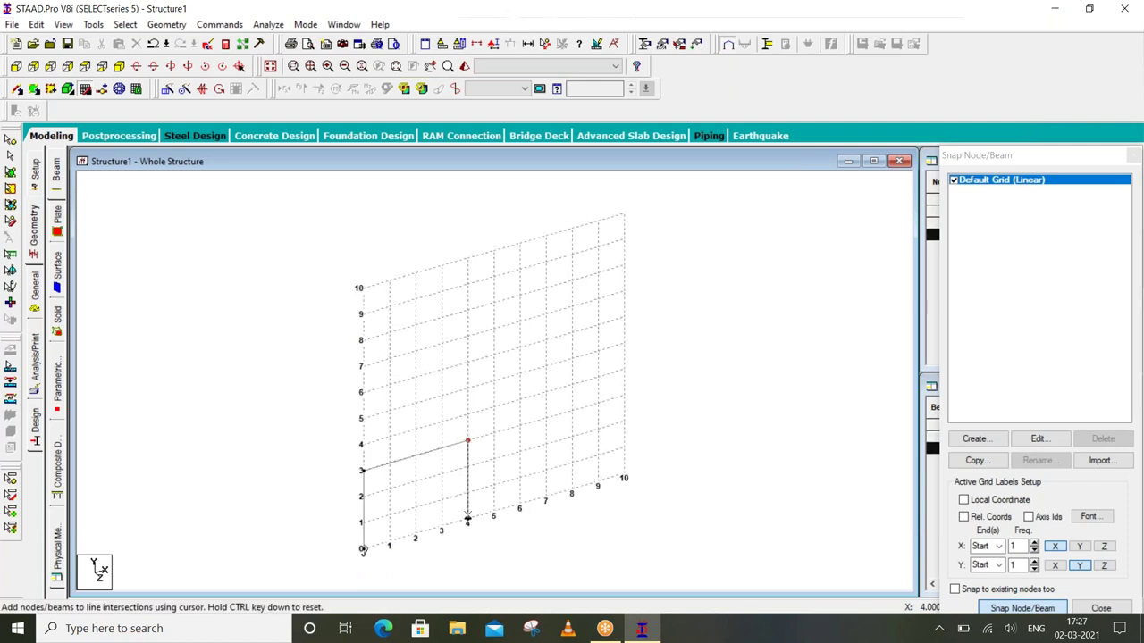
pyautogui.click(468, 520)
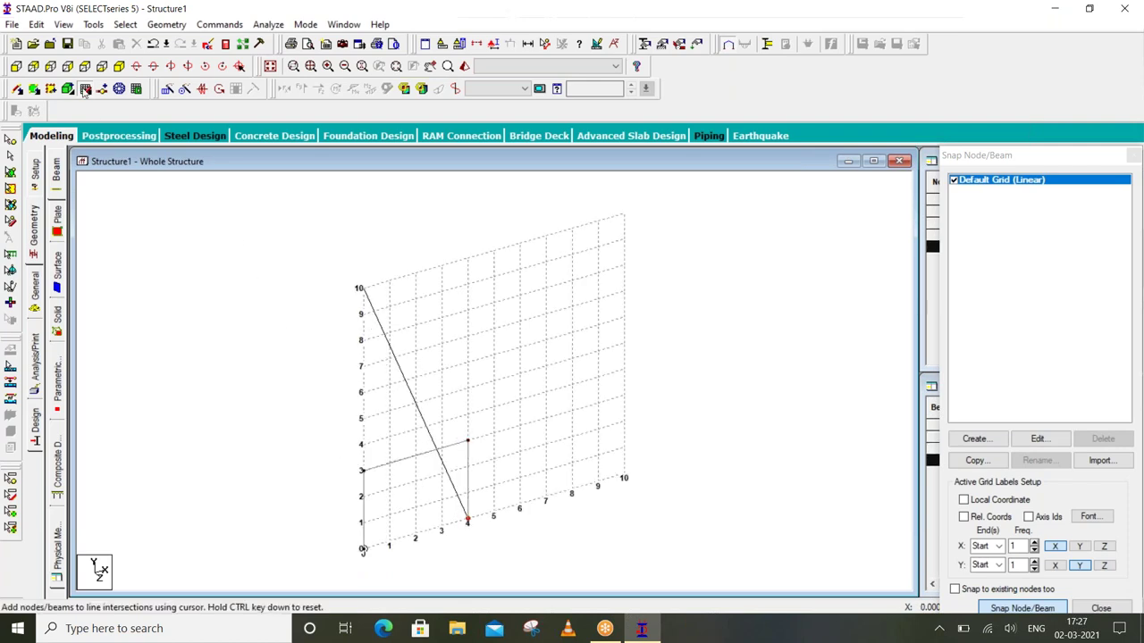
pyautogui.press('Escape')
pyautogui.scroll(-1, 304, 347)
# Define a 0.30 × 0.23 m concrete rectangular section
pyautogui.click(33, 301)
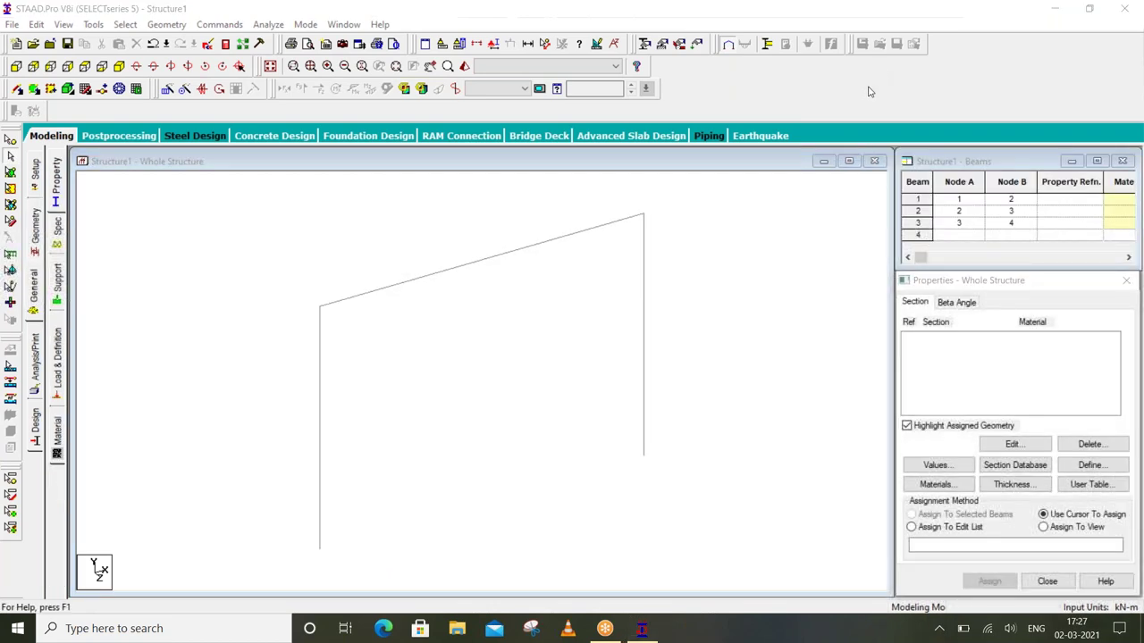
pyautogui.click(1090, 464)
pyautogui.click(359, 196)
pyautogui.click(658, 265)
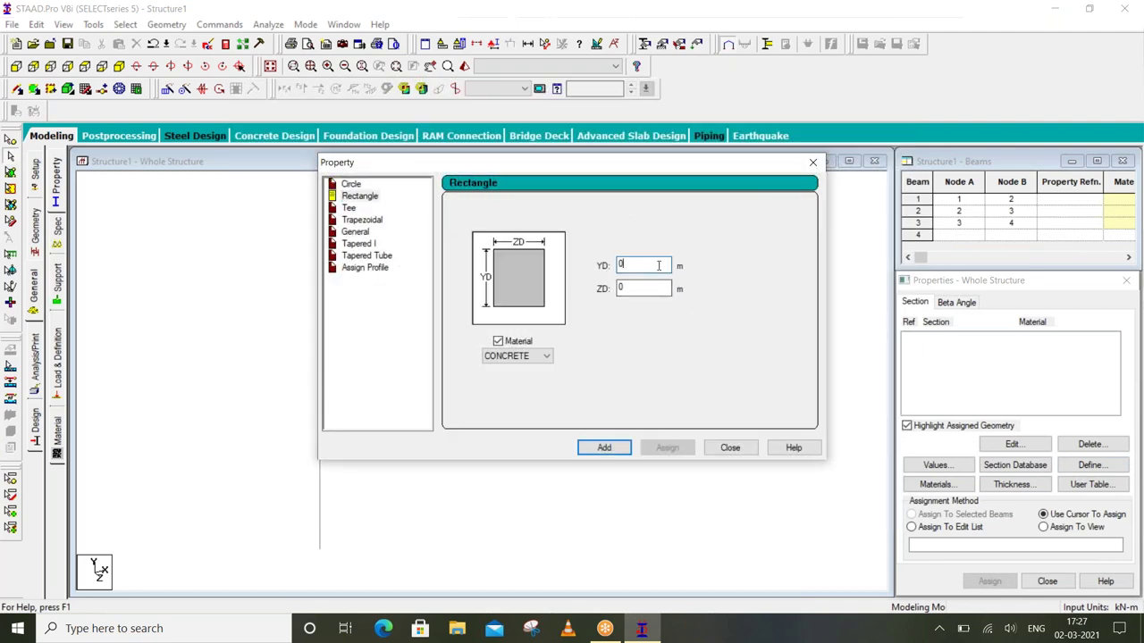
pyautogui.write('.30')
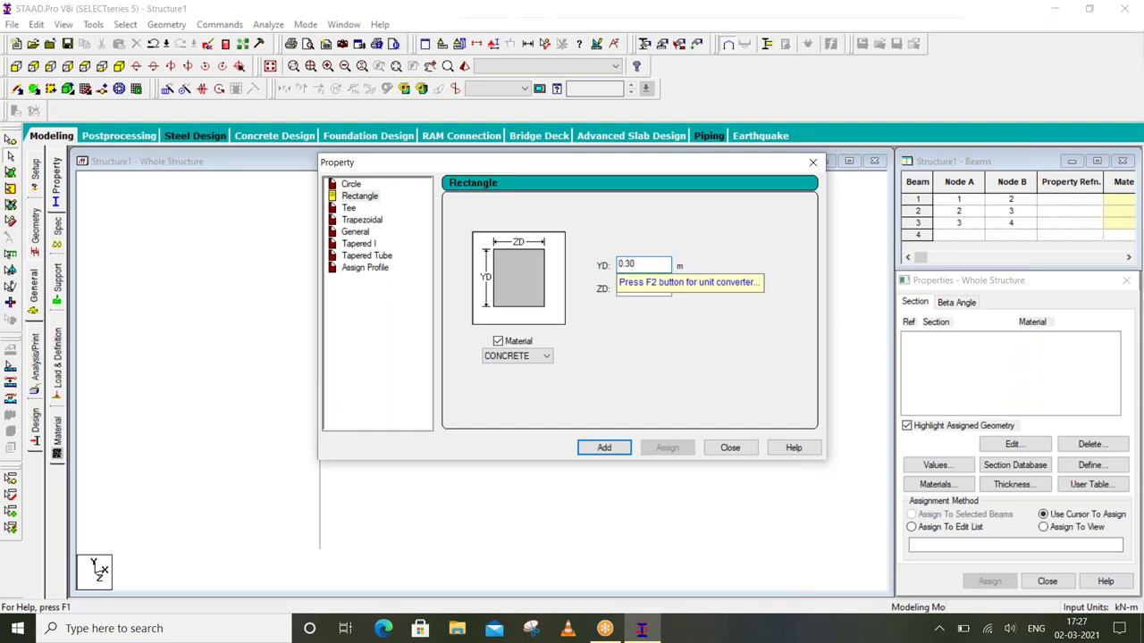
pyautogui.click(643, 286)
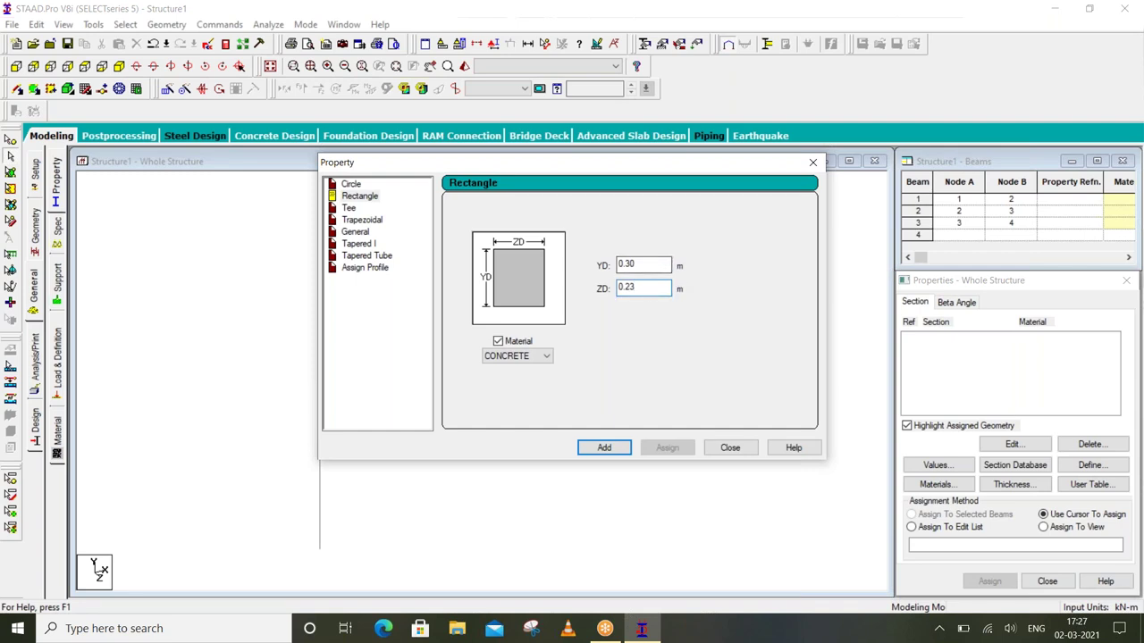
pyautogui.click(597, 450)
# Add a second 0.23 × 0.23 m concrete rectangular section
pyautogui.doubleClick(628, 264)
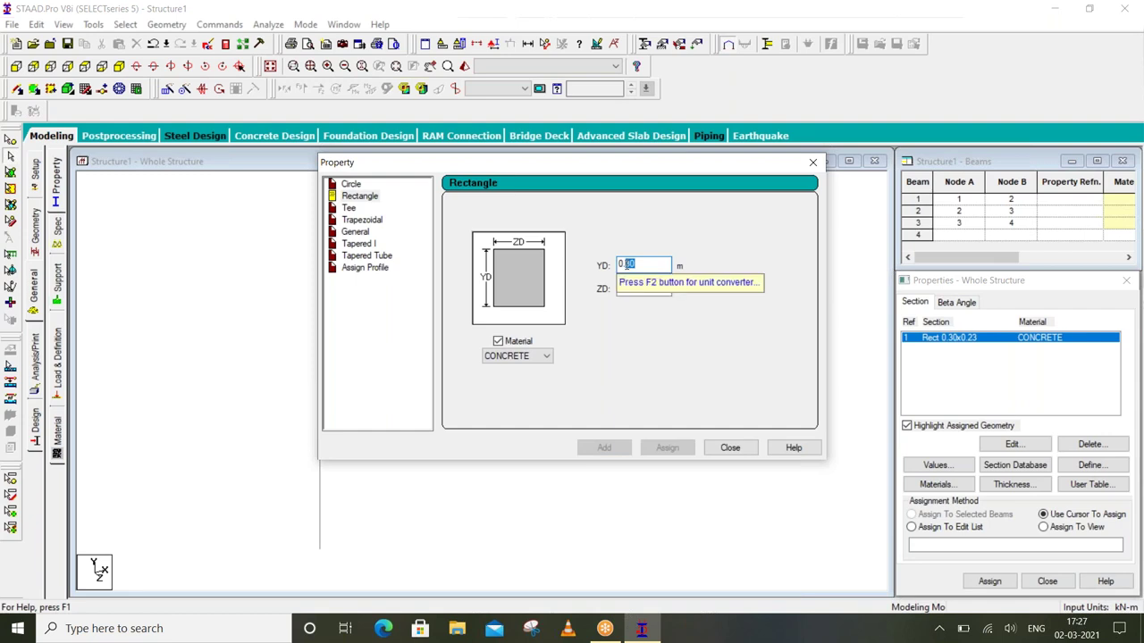
pyautogui.write('23')
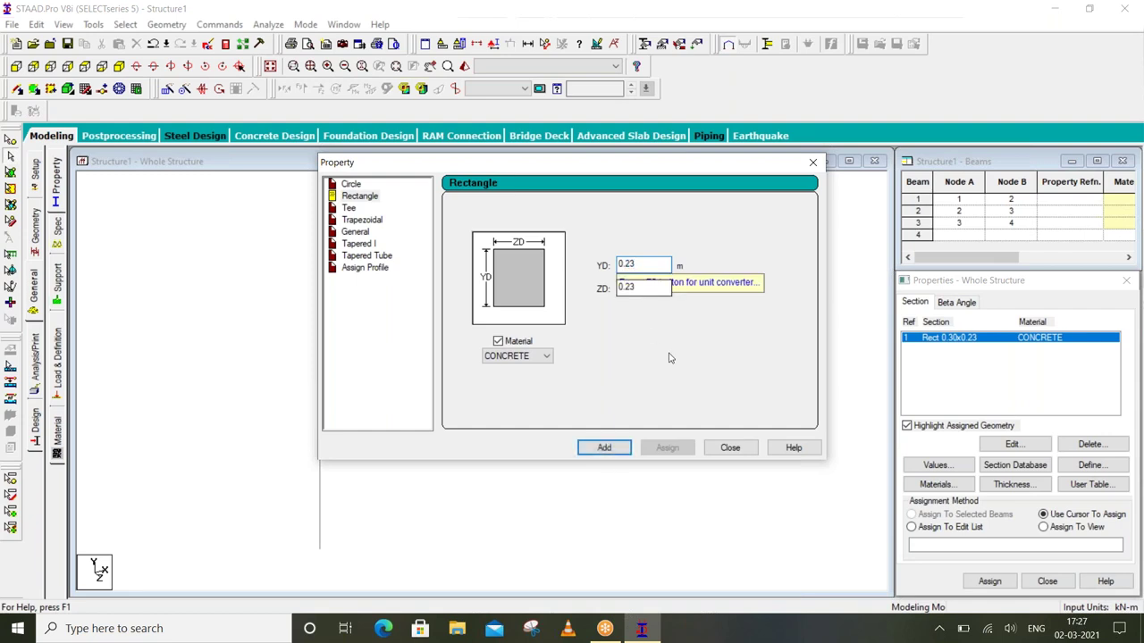
pyautogui.click(614, 446)
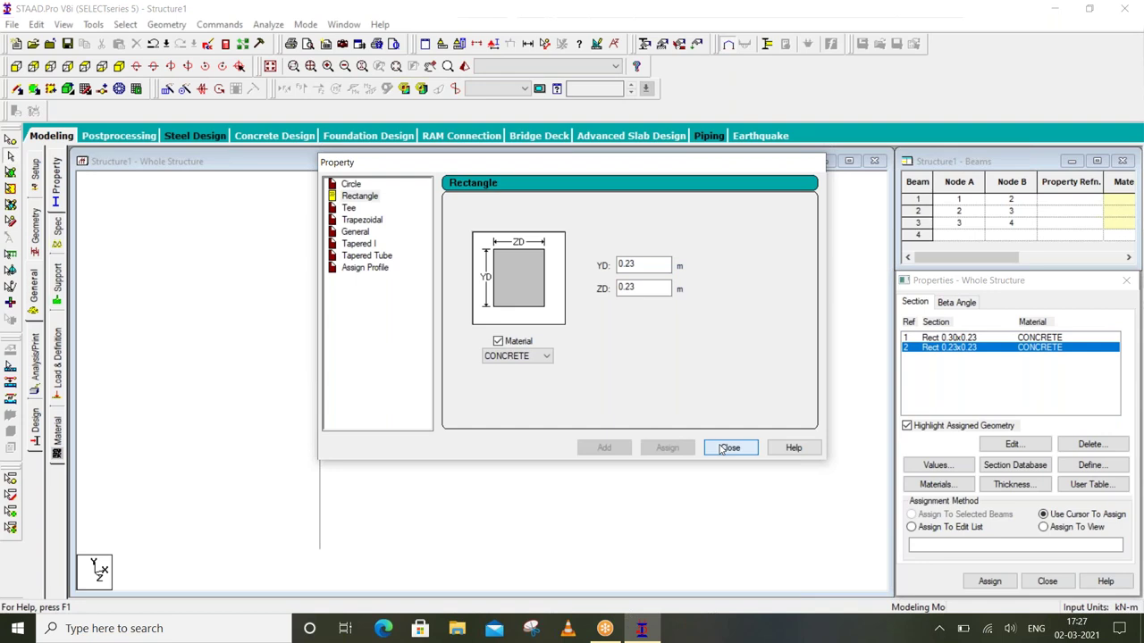
pyautogui.click(729, 447)
# Assign the 0.30 × 0.23 section to both columns and 0.23 × 0.23 to the top beam
pyautogui.click(953, 339)
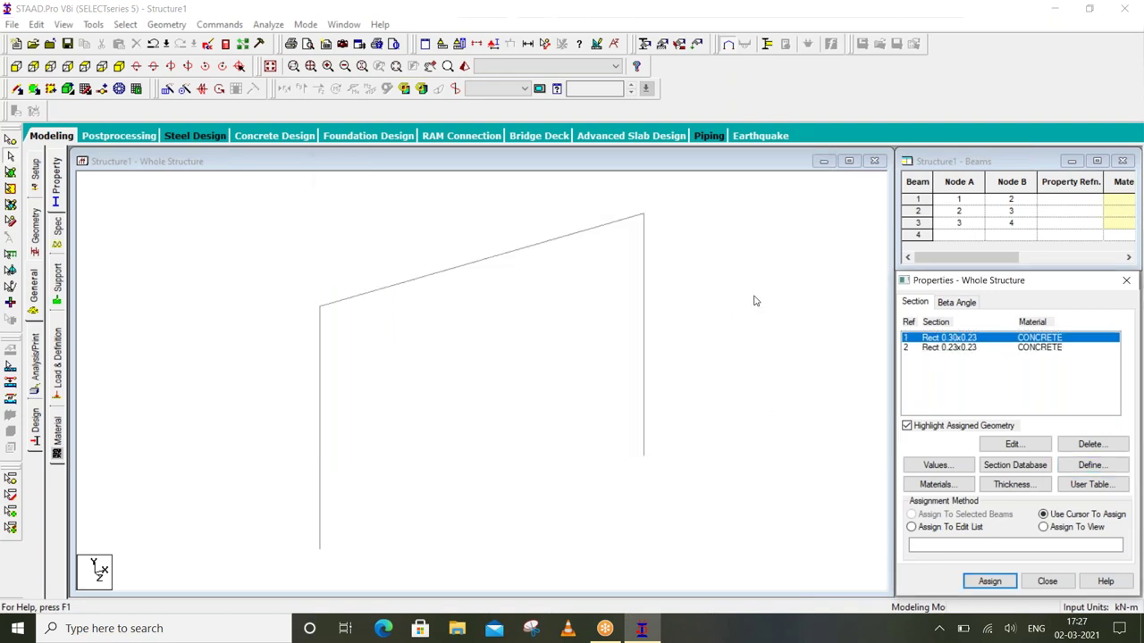
pyautogui.moveTo(753, 300); pyautogui.dragTo(181, 542)
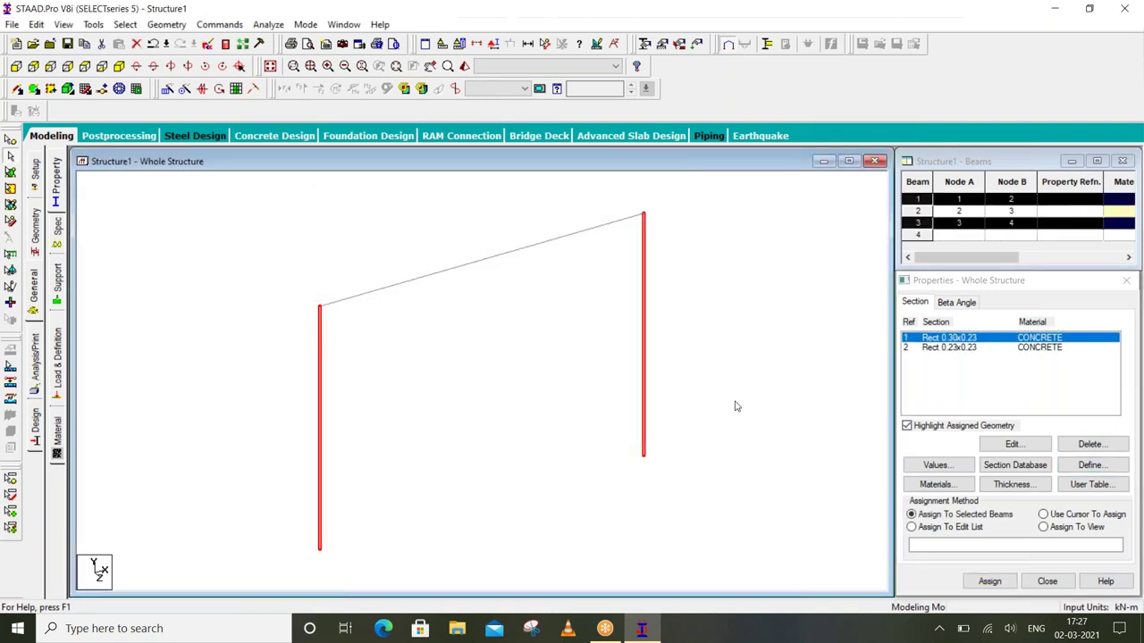
pyautogui.click(984, 586)
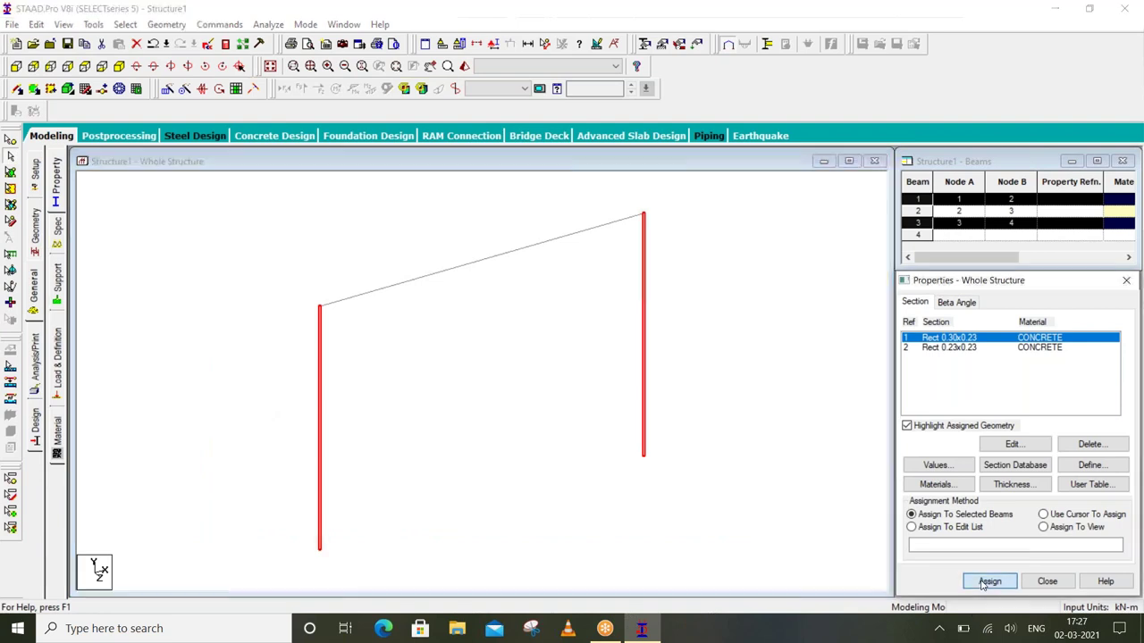
pyautogui.click(965, 472)
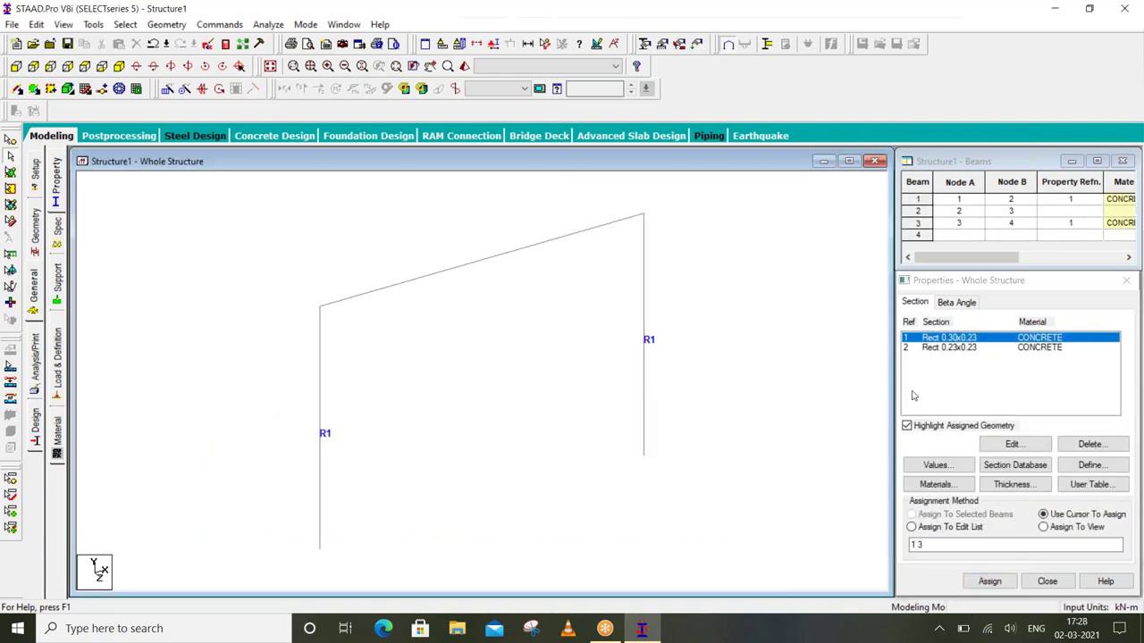
pyautogui.click(974, 353)
pyautogui.click(420, 278)
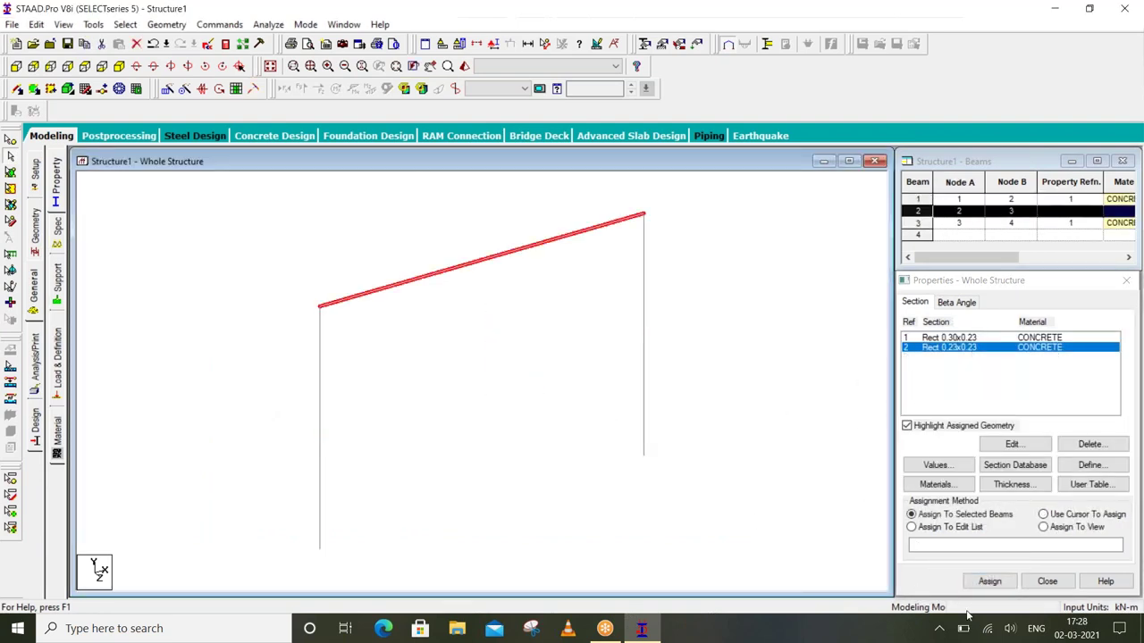
pyautogui.click(988, 582)
pyautogui.click(968, 472)
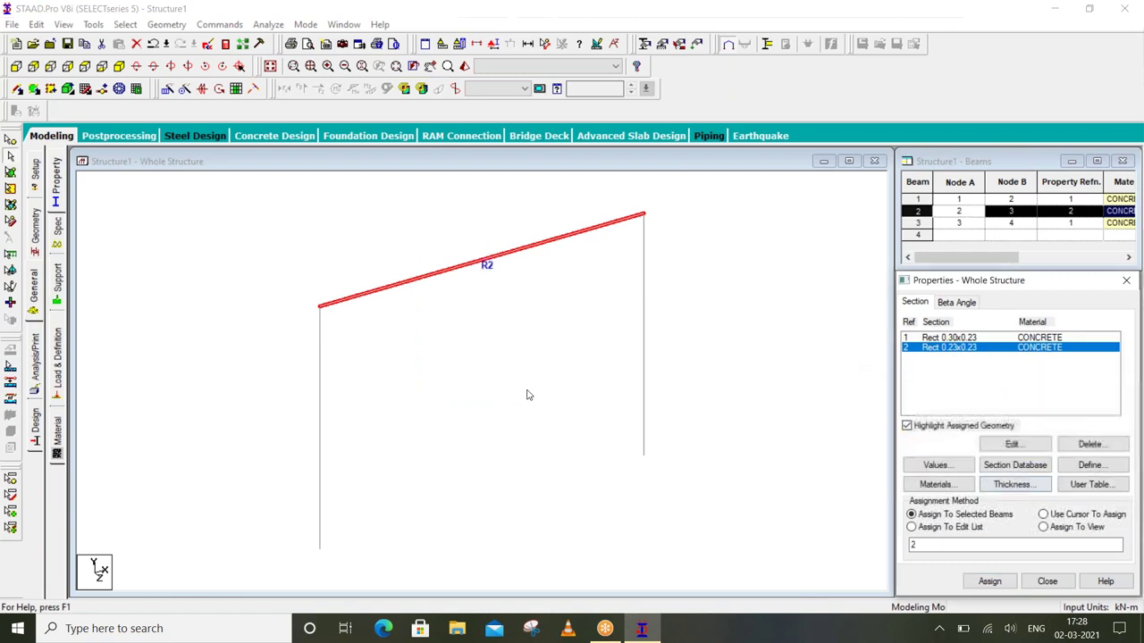
pyautogui.click(59, 287)
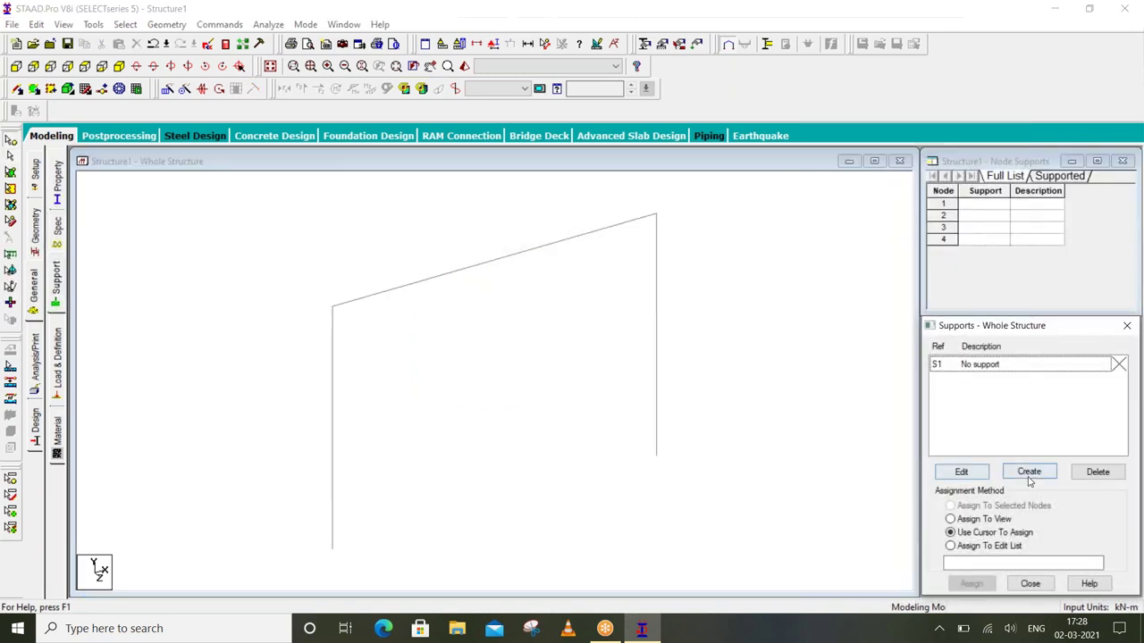
# Create a new support type, Support 2
pyautogui.click(1029, 472)
pyautogui.click(930, 598)
pyautogui.click(992, 383)
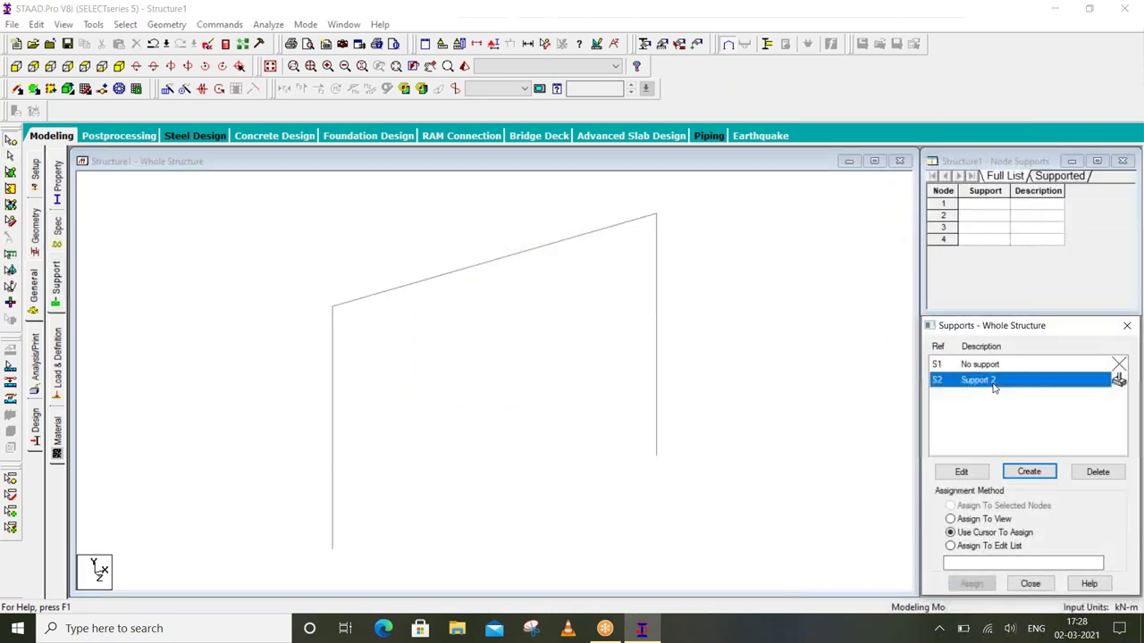
# In front view, assign Support 2 to base nodes 1 and 4
pyautogui.click(16, 67)
pyautogui.moveTo(756, 452); pyautogui.dragTo(476, 576)
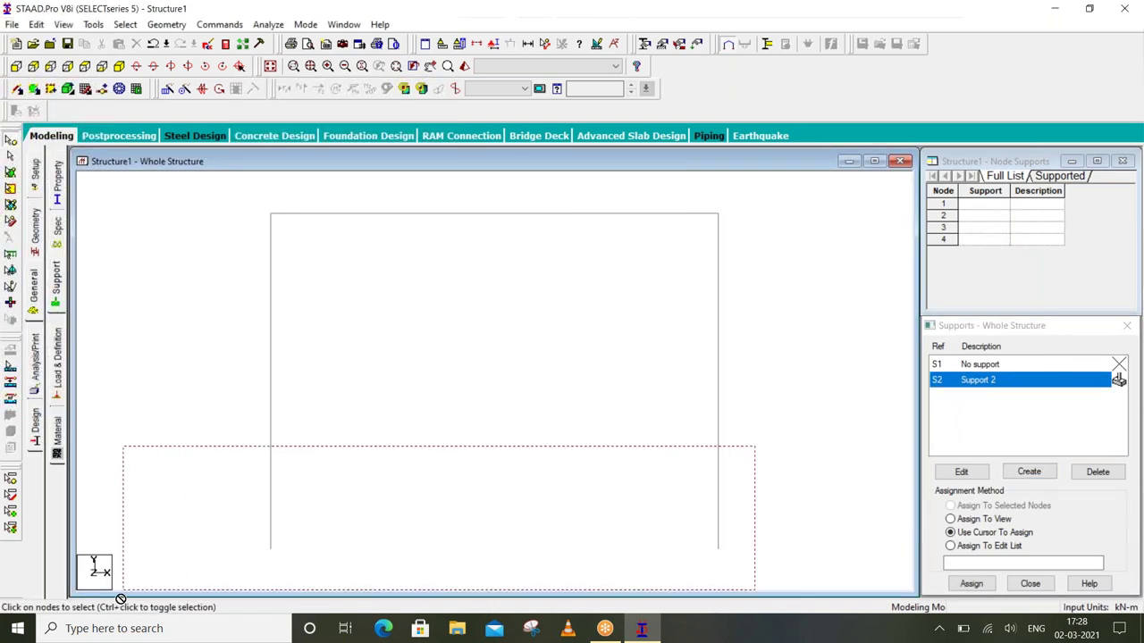
pyautogui.click(971, 583)
pyautogui.click(1043, 498)
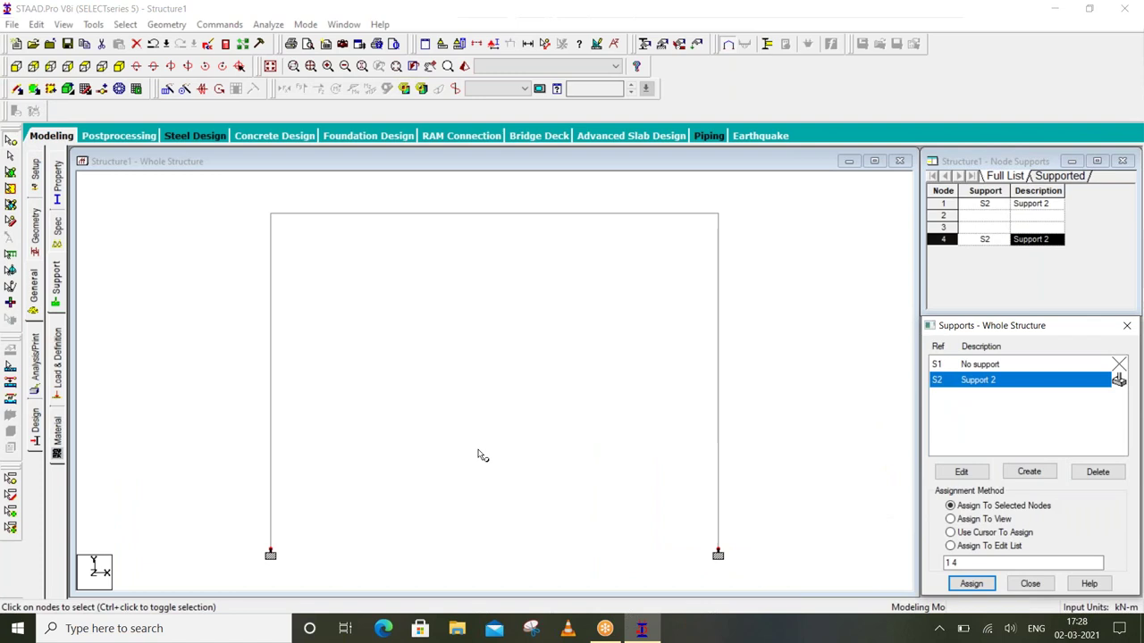
pyautogui.click(58, 357)
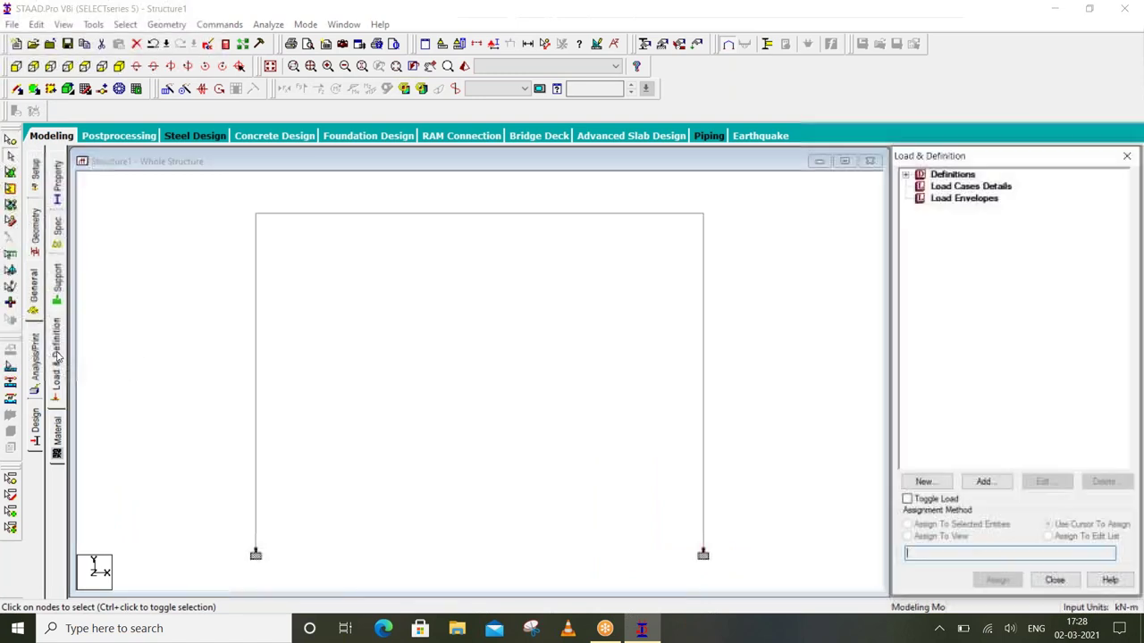
# Add load case 1 with Dead loading type and the title 'dl'
pyautogui.click(119, 66)
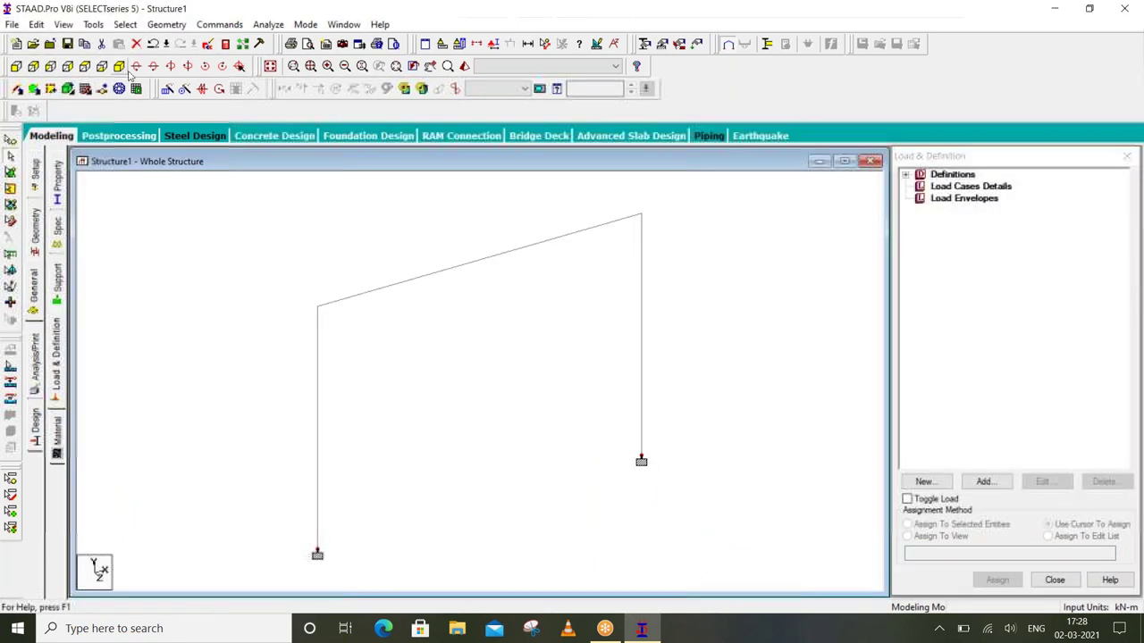
pyautogui.click(955, 187)
pyautogui.click(984, 482)
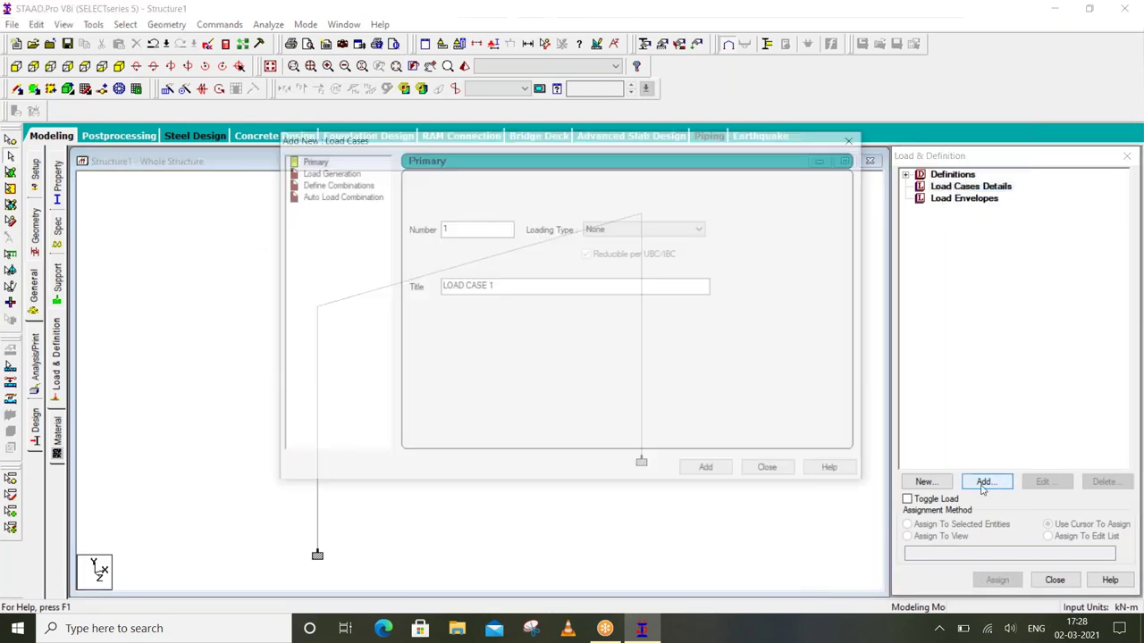
pyautogui.click(645, 229)
pyautogui.click(626, 248)
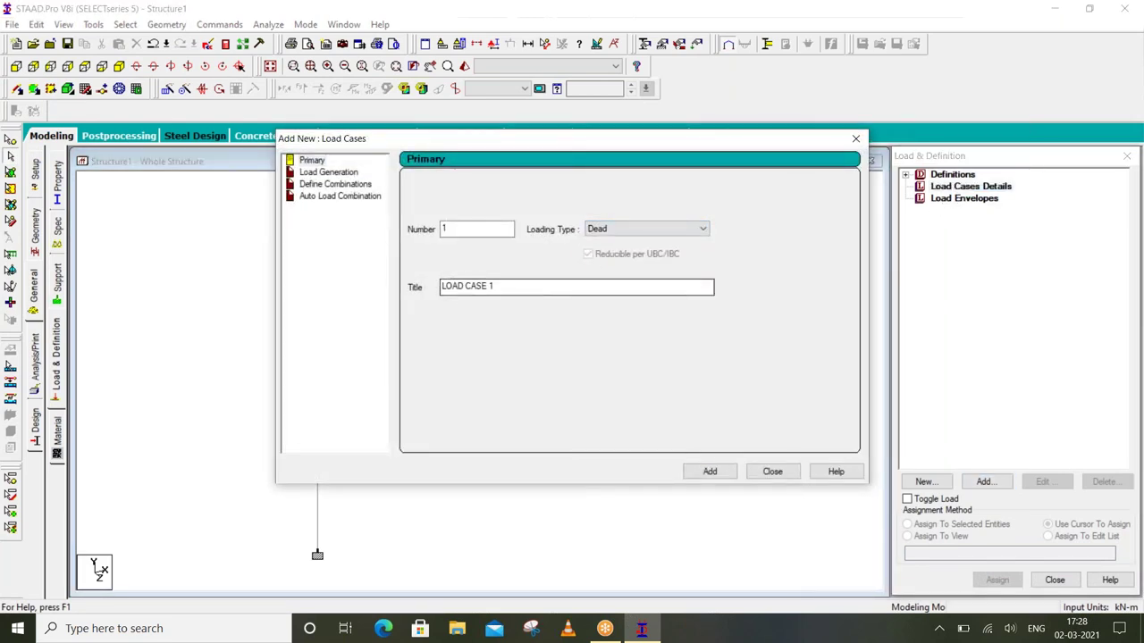
pyautogui.press('Tab')
pyautogui.write('d')
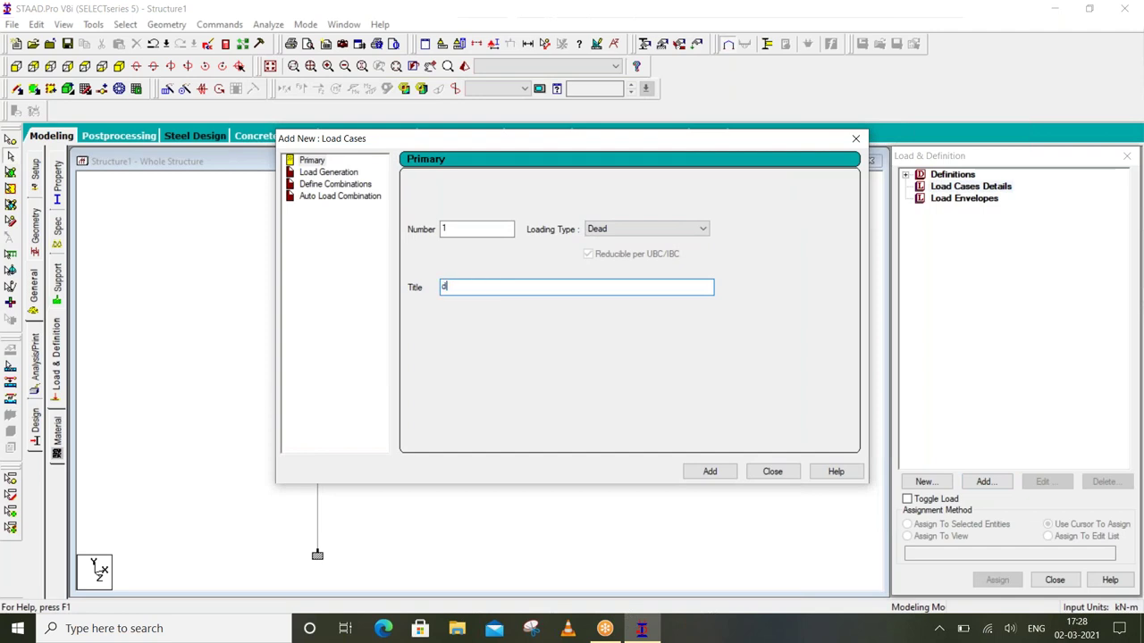
pyautogui.click(706, 471)
pyautogui.click(771, 471)
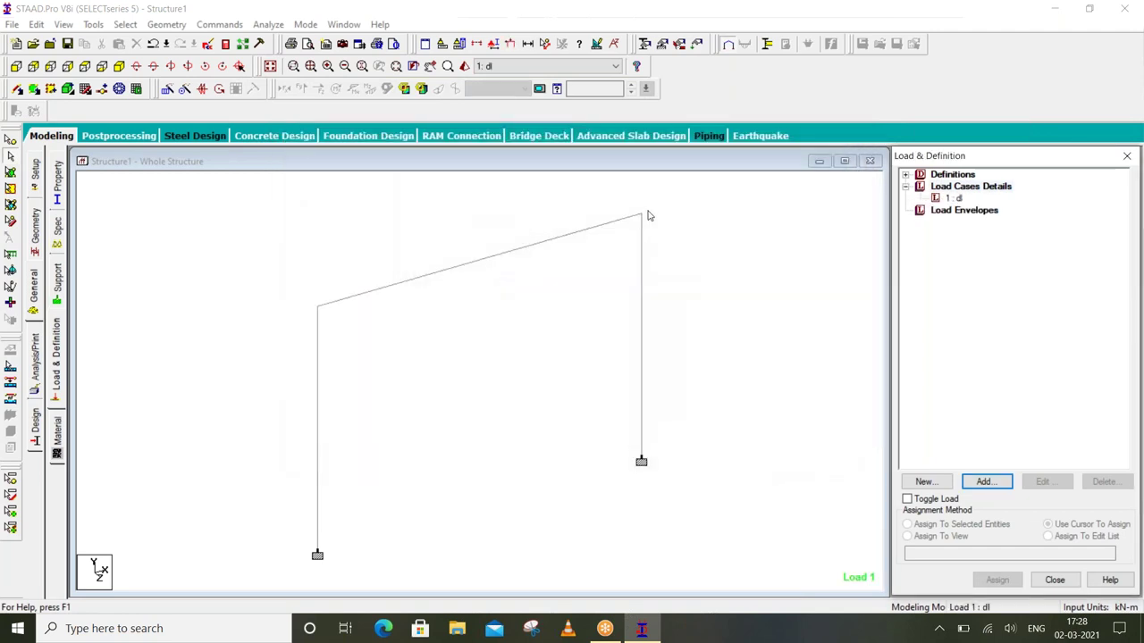
pyautogui.click(953, 197)
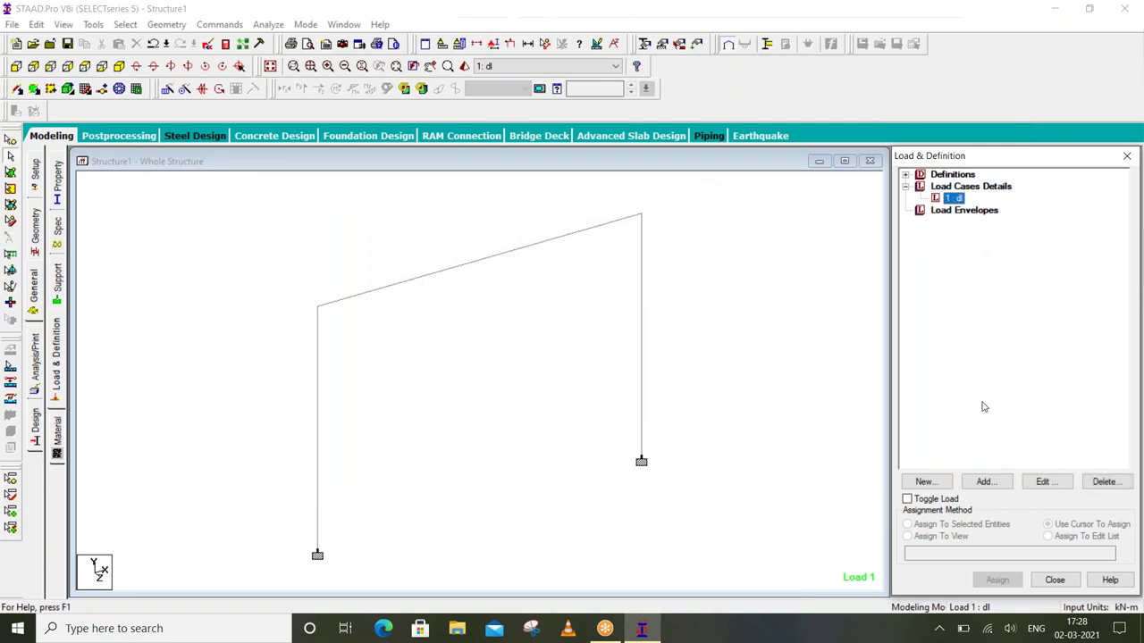
pyautogui.click(986, 482)
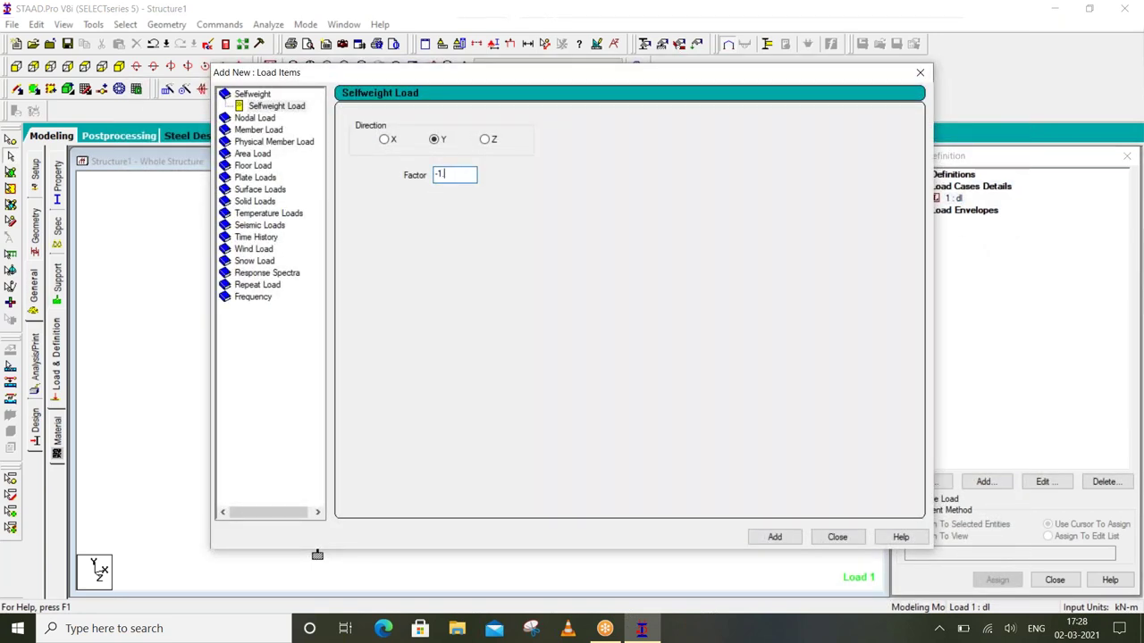
# Define selfweight Y -1.5 and a uniform member load of -2 kN/m in GY for dl
pyautogui.write('.5')
pyautogui.click(774, 537)
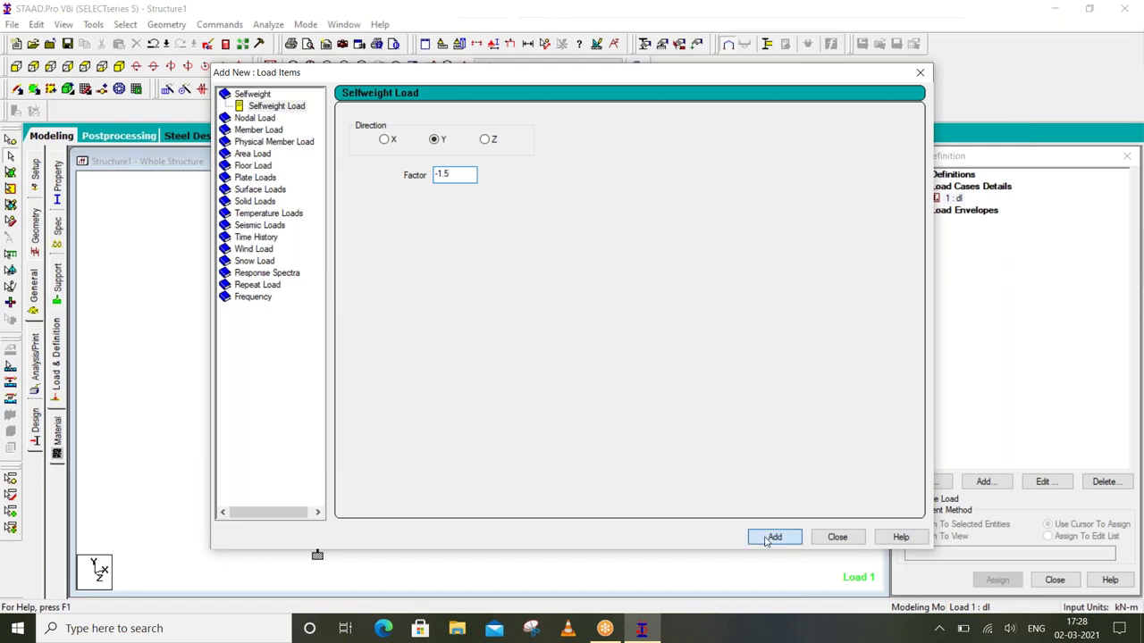
pyautogui.click(256, 131)
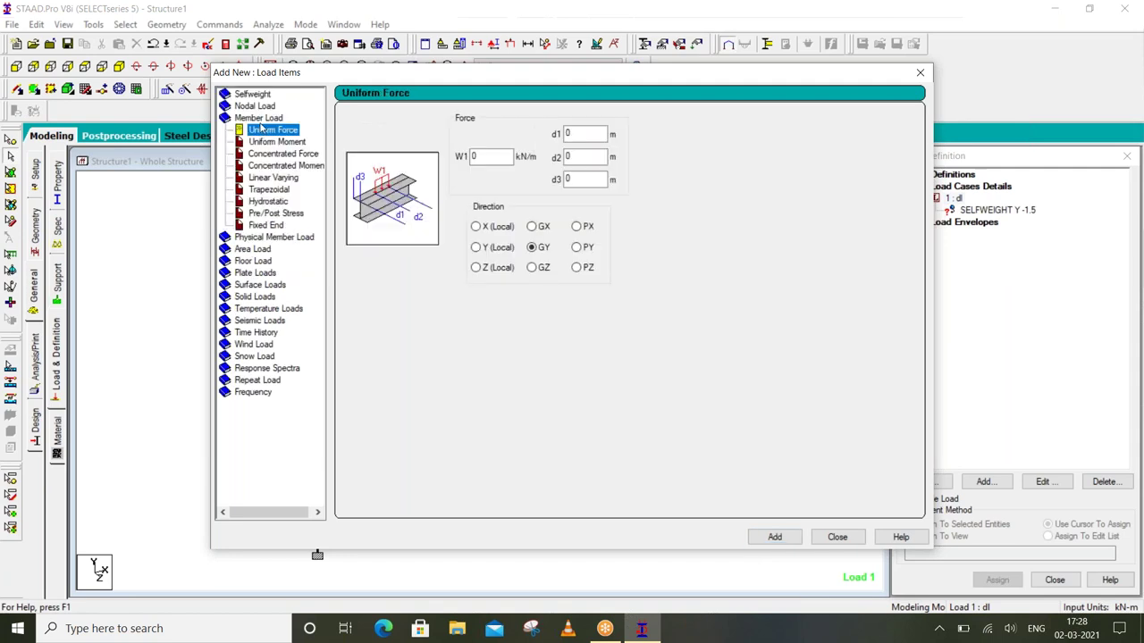
pyautogui.doubleClick(474, 158)
pyautogui.write('-2')
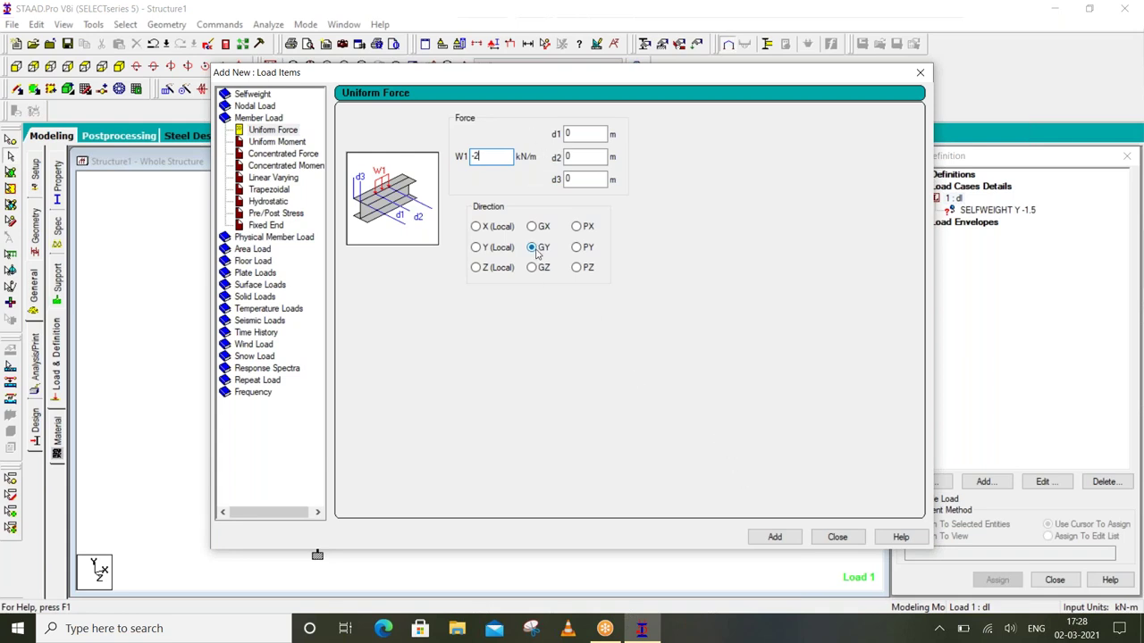
pyautogui.click(774, 537)
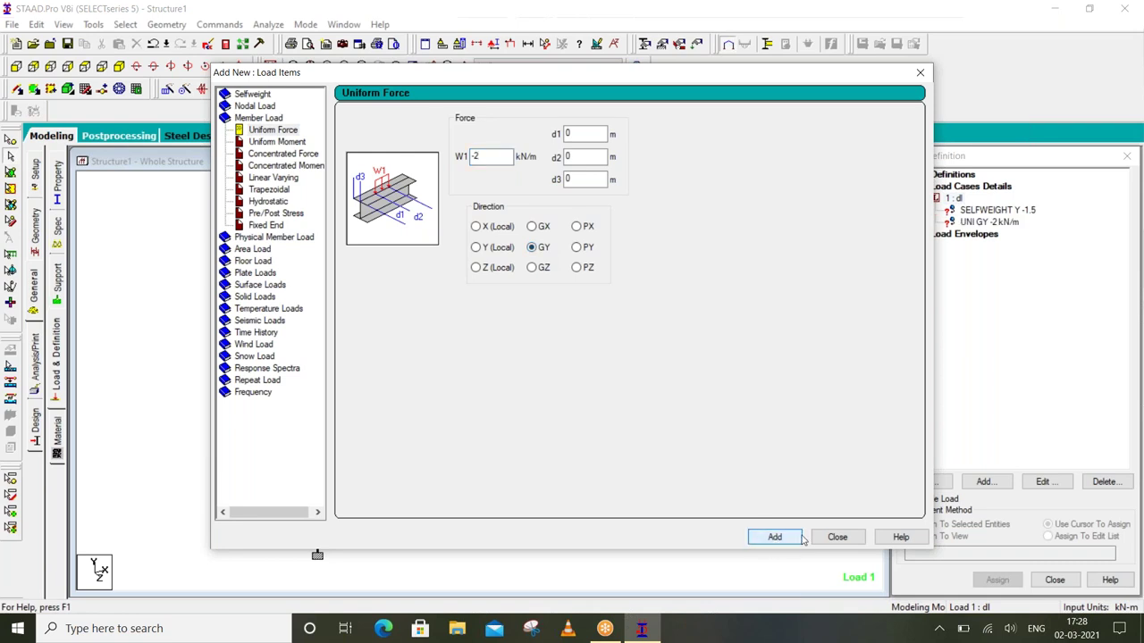
pyautogui.click(833, 535)
# Assign the selfweight load to all three frame members
pyautogui.click(1001, 210)
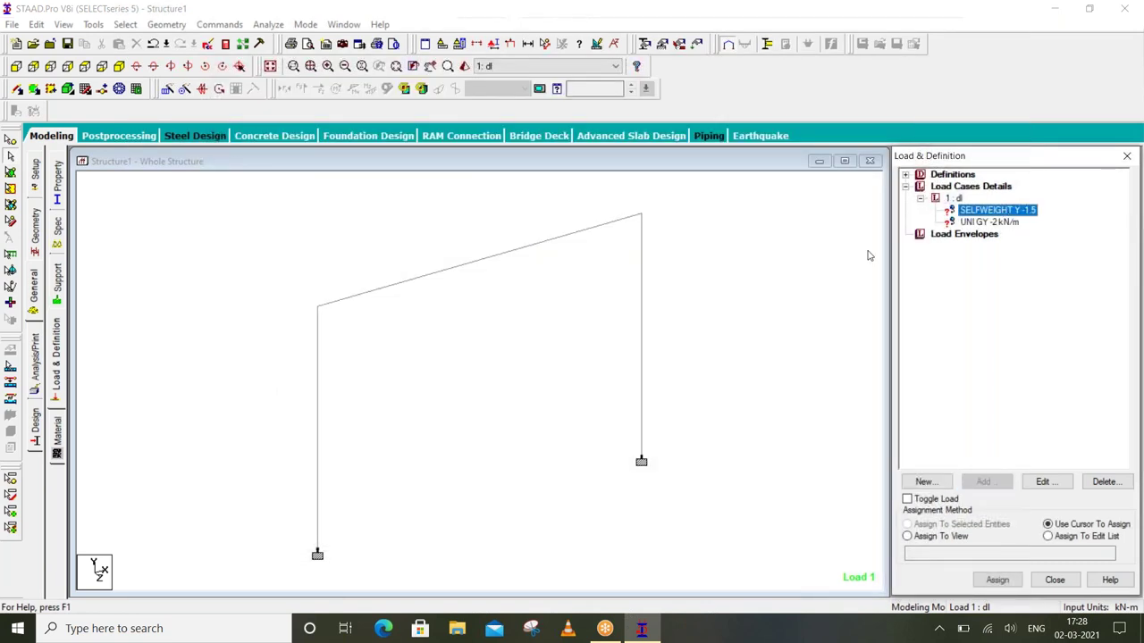
pyautogui.moveTo(236, 170); pyautogui.dragTo(686, 571)
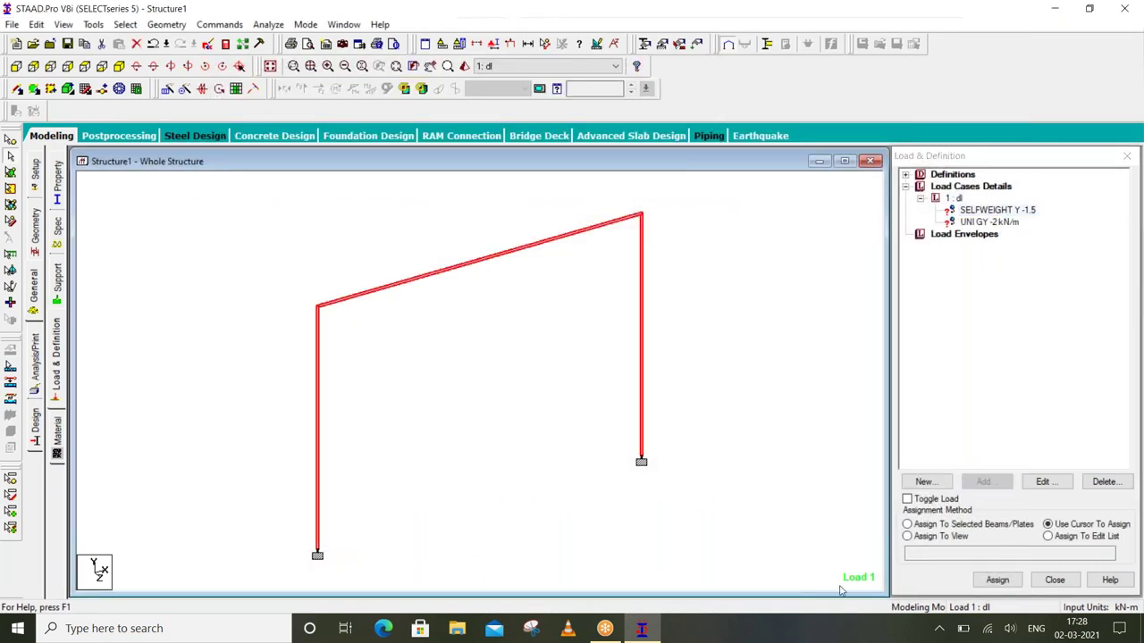
pyautogui.click(997, 580)
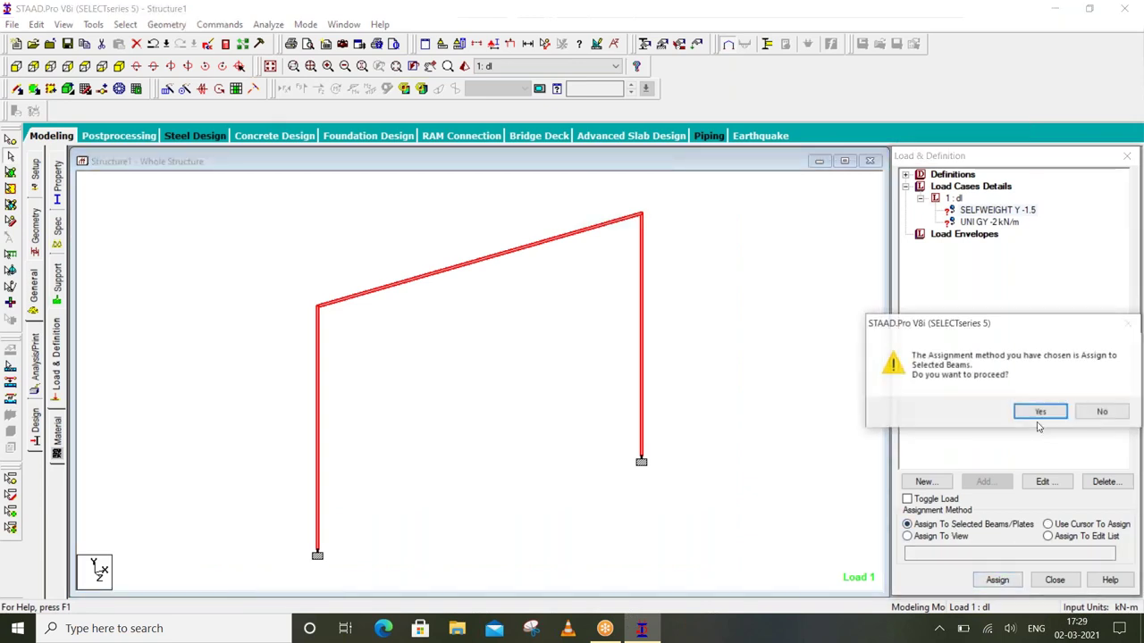
pyautogui.click(1043, 409)
# Assign the -2 kN/m uniform GY load to the sloped rafter only
pyautogui.click(983, 224)
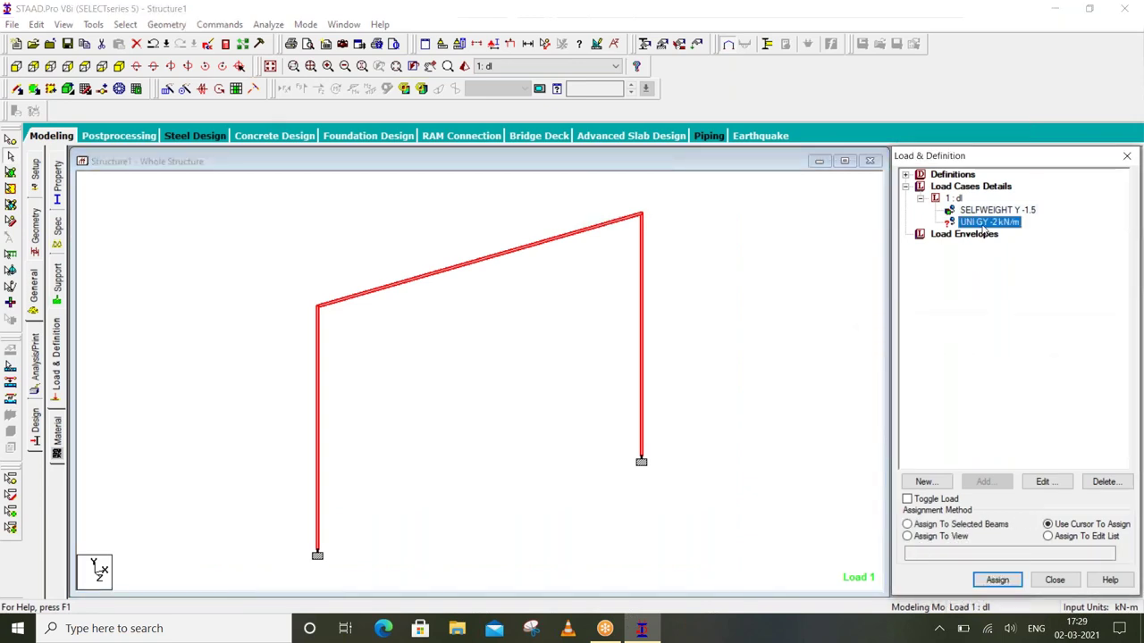
pyautogui.click(593, 215)
pyautogui.click(466, 267)
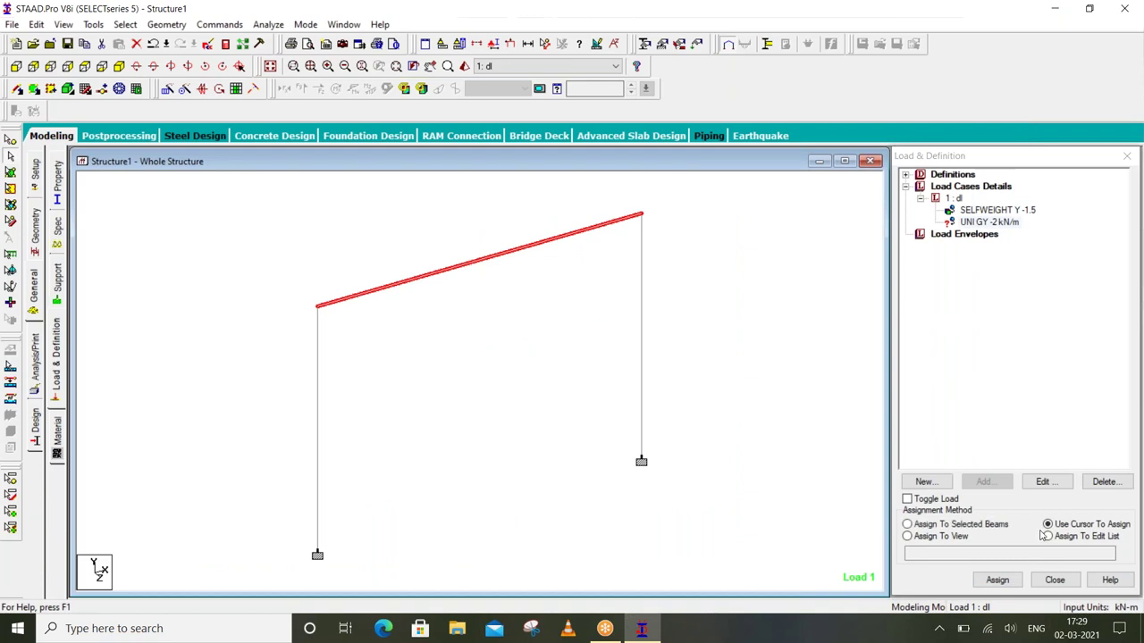
pyautogui.click(949, 525)
pyautogui.click(1009, 586)
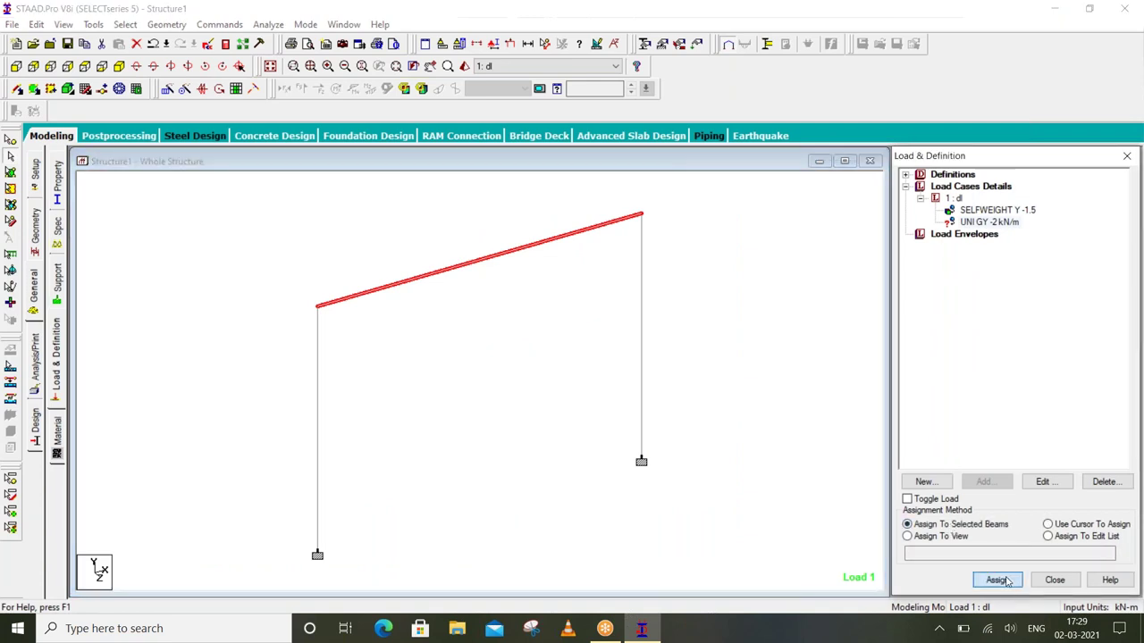
pyautogui.click(1041, 411)
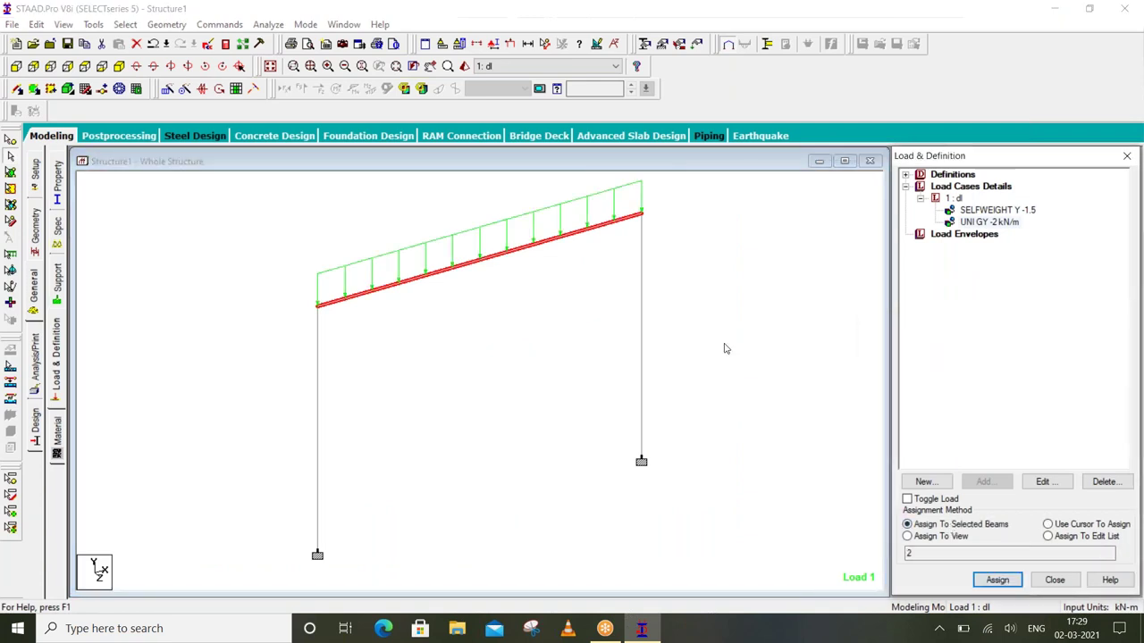
pyautogui.click(728, 358)
# Add a Perform Analysis command with Print All, then run the analysis
pyautogui.click(36, 352)
pyautogui.click(499, 354)
pyautogui.click(525, 473)
pyautogui.click(645, 474)
pyautogui.click(268, 24)
pyautogui.click(279, 40)
# Save and analyse the model, then review the joint and support counts in the output
pyautogui.click(478, 334)
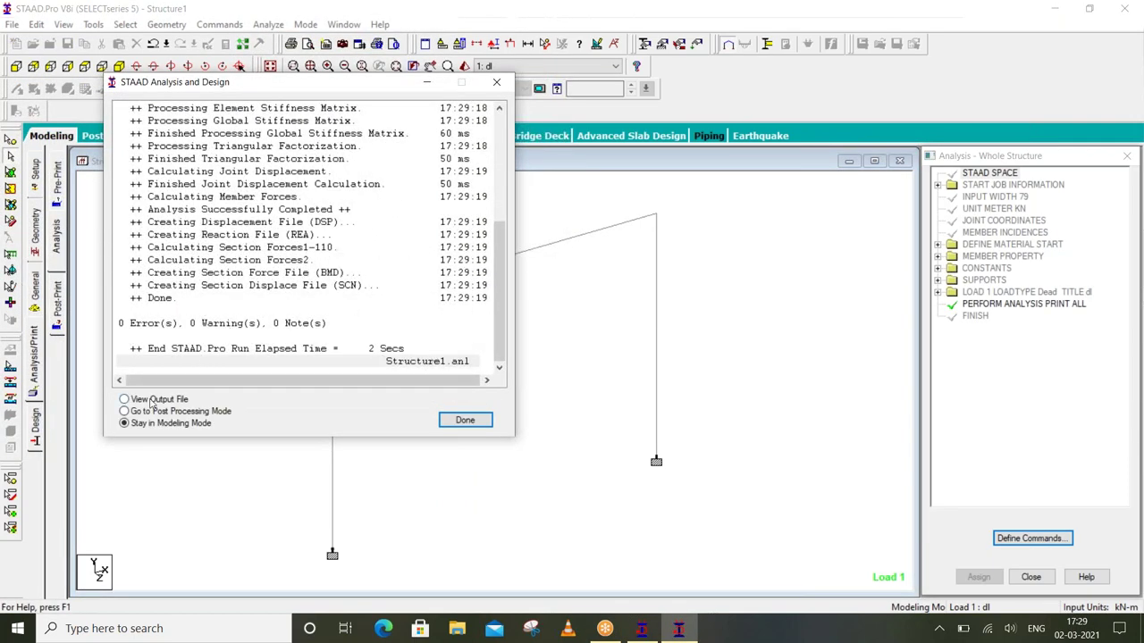
pyautogui.click(472, 424)
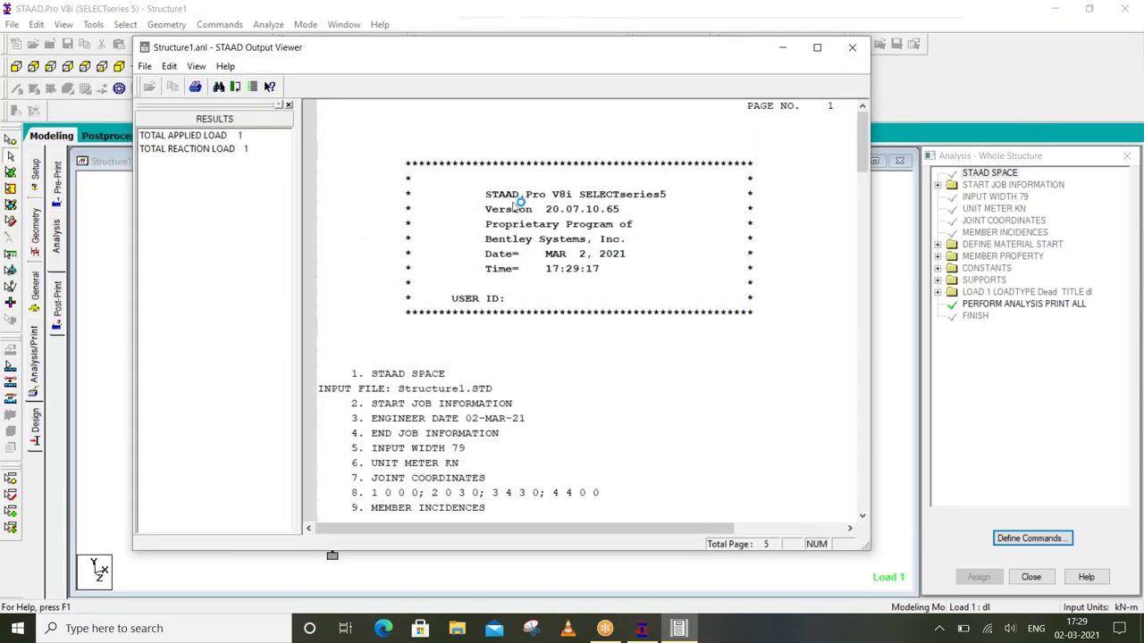
pyautogui.scroll(-1, 518, 204)
pyautogui.scroll(-4, 509, 215)
pyautogui.scroll(-7, 496, 232)
pyautogui.scroll(-3, 480, 249)
pyautogui.click(480, 249)
pyautogui.click(614, 274)
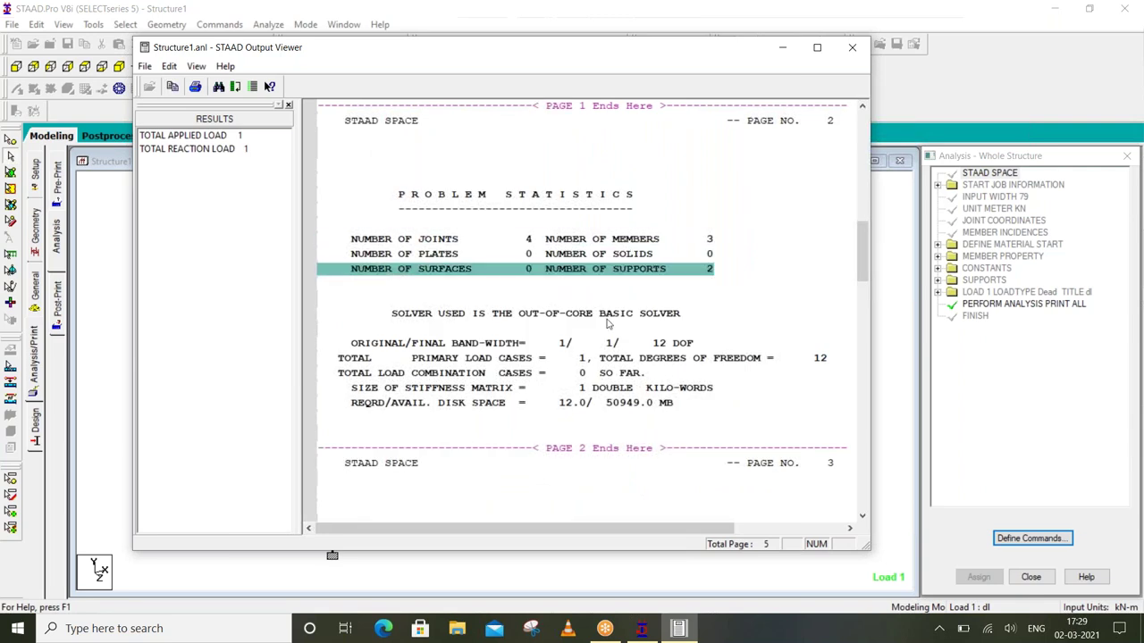
# Check the structure weight, selfweight and member 2 uniform load lines, then close the report
pyautogui.scroll(-5, 607, 324)
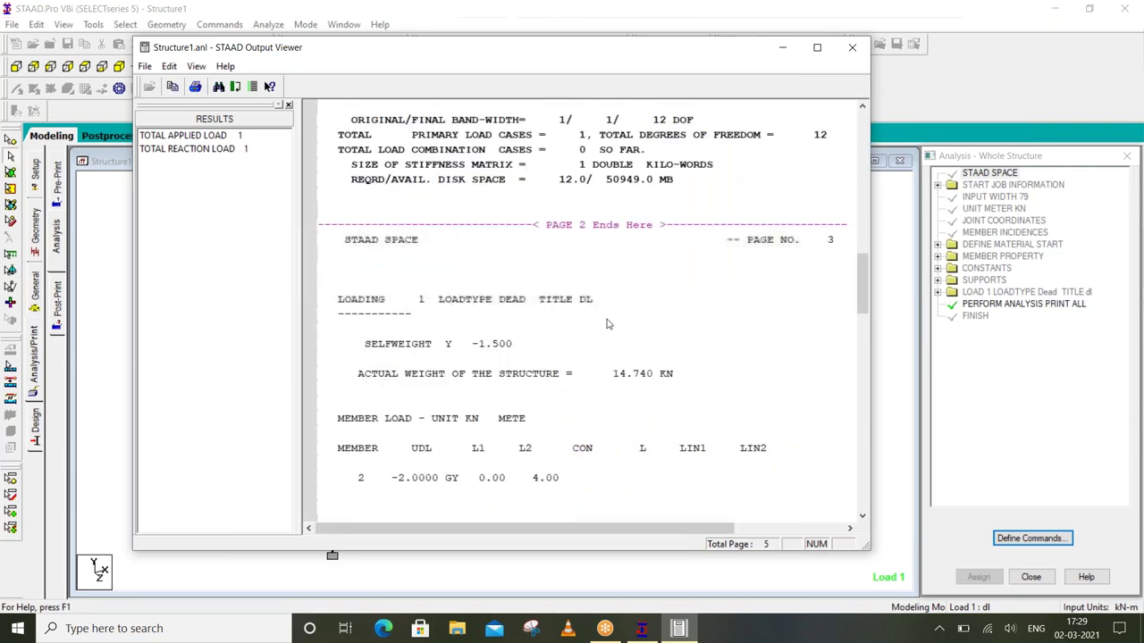
pyautogui.click(598, 377)
pyautogui.click(515, 344)
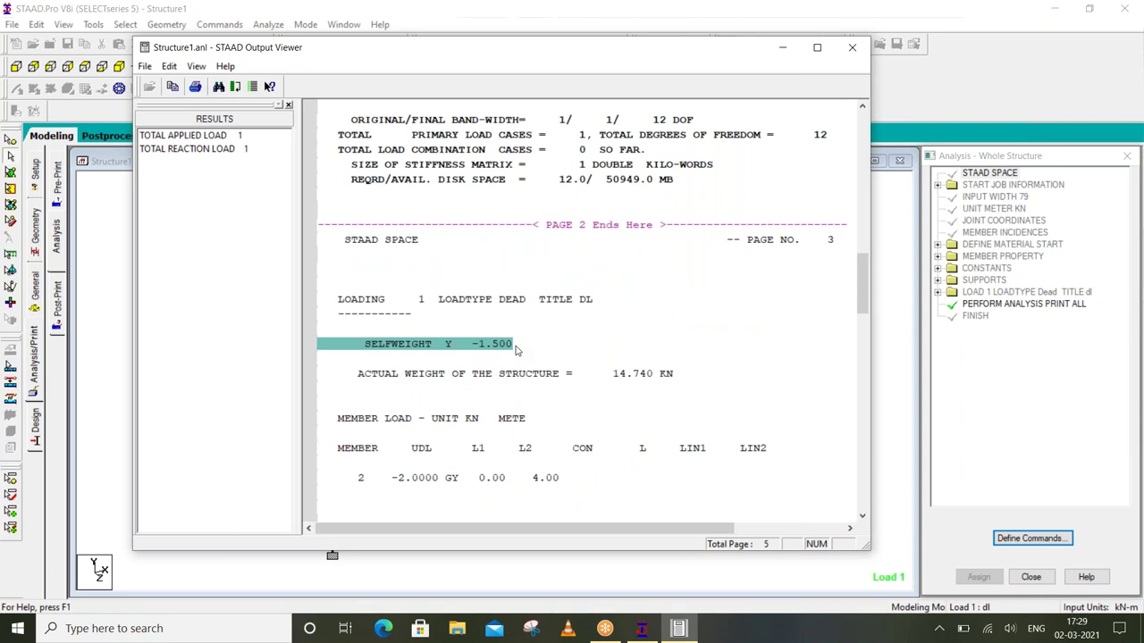
pyautogui.scroll(-3, 515, 350)
pyautogui.click(426, 348)
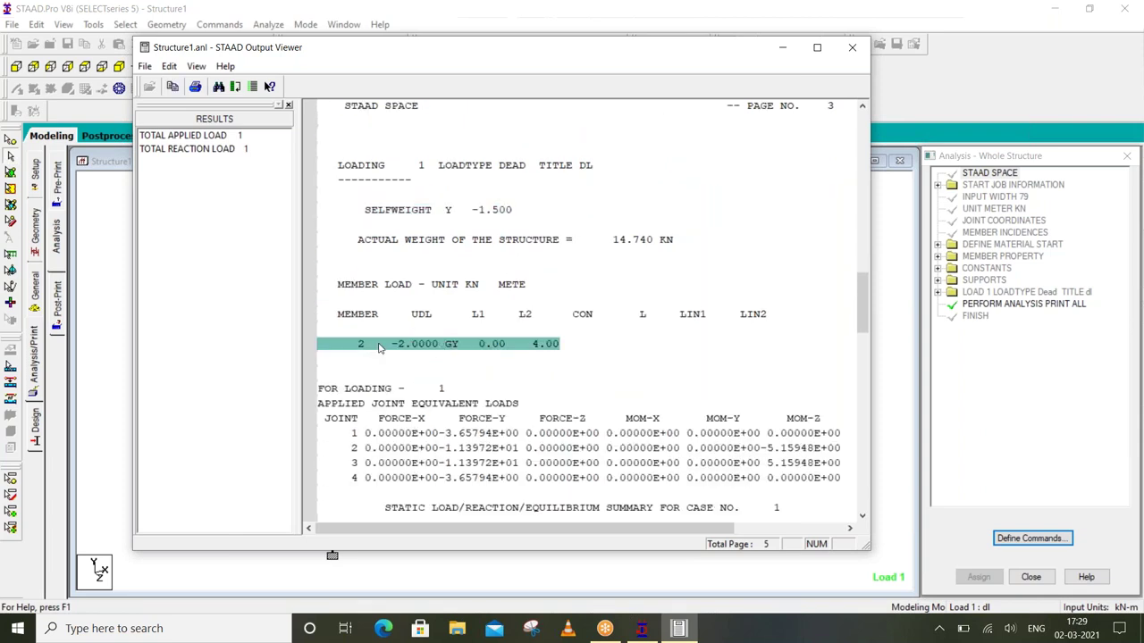
pyautogui.click(852, 48)
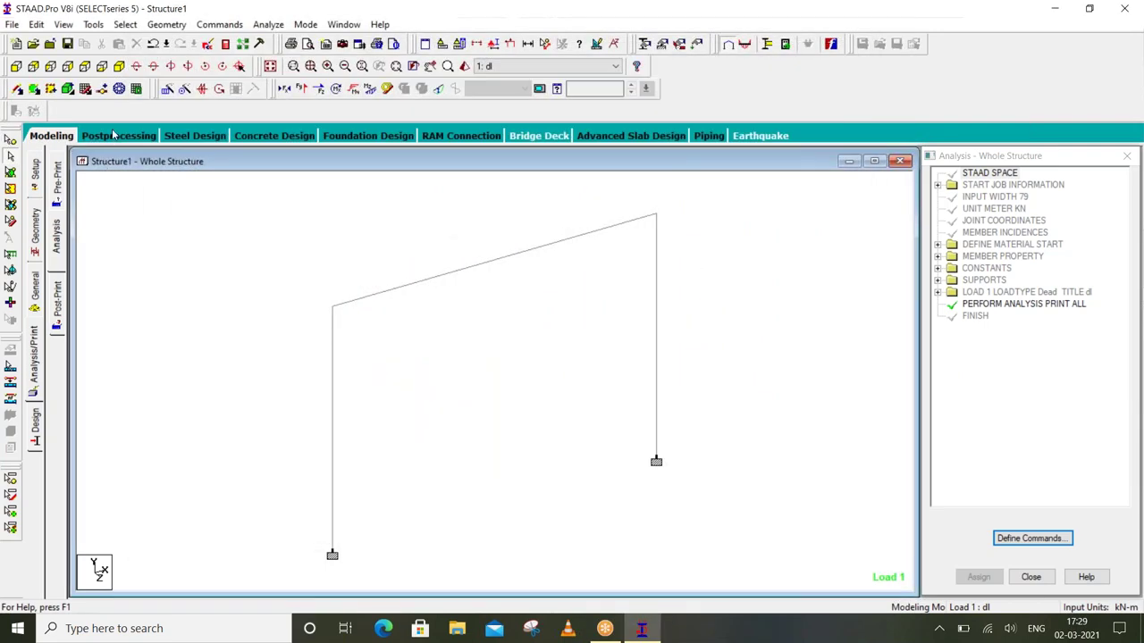
# Show the deflected shape and label max resultant displacements: 0.819 mm rafter, 0.131 mm column
pyautogui.click(115, 135)
pyautogui.click(596, 428)
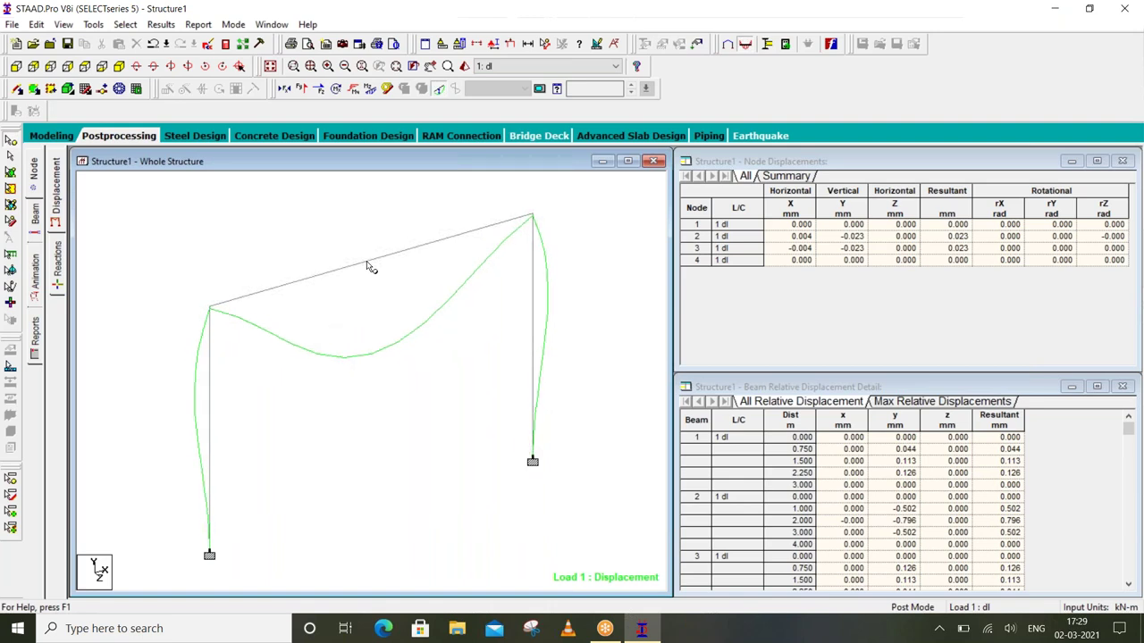
pyautogui.click(156, 27)
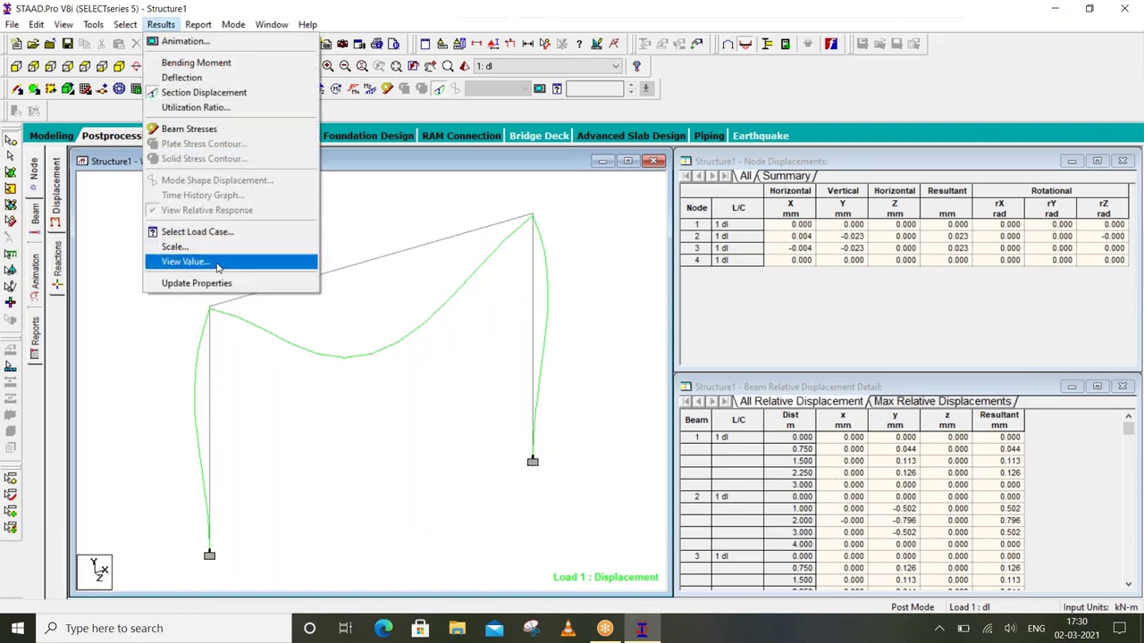
pyautogui.click(217, 262)
pyautogui.click(516, 198)
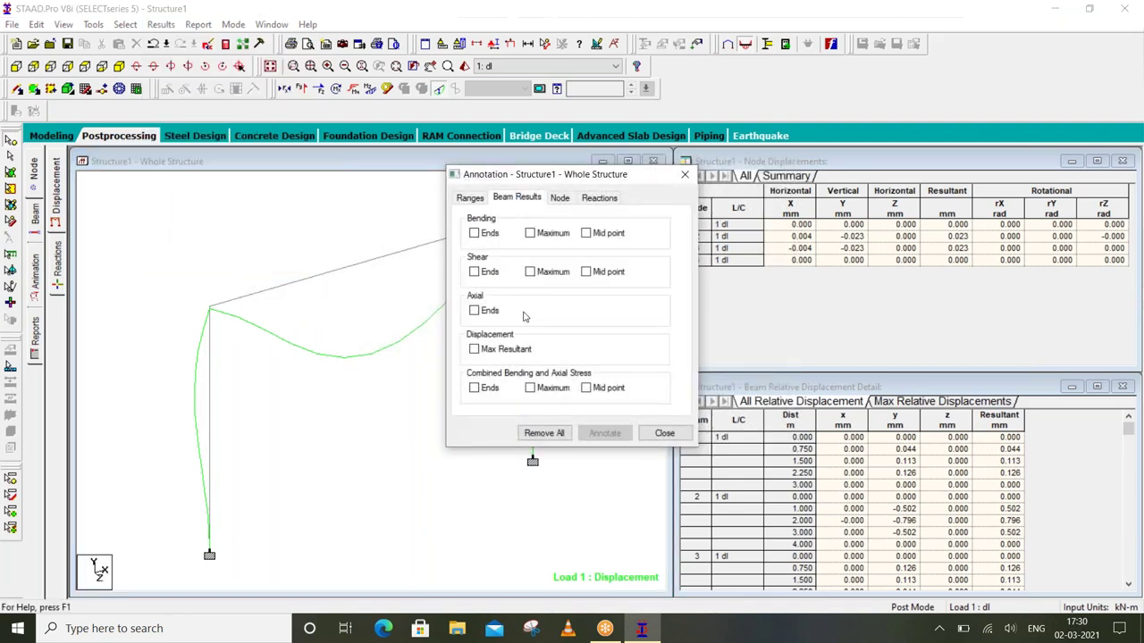
pyautogui.click(474, 349)
pyautogui.click(604, 432)
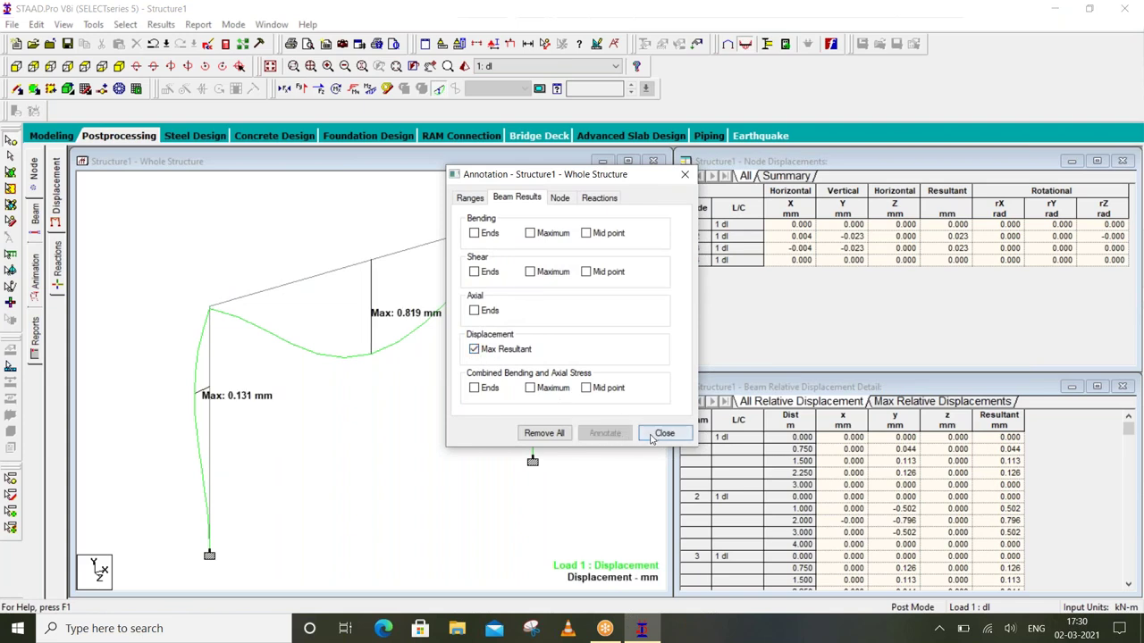
pyautogui.click(663, 434)
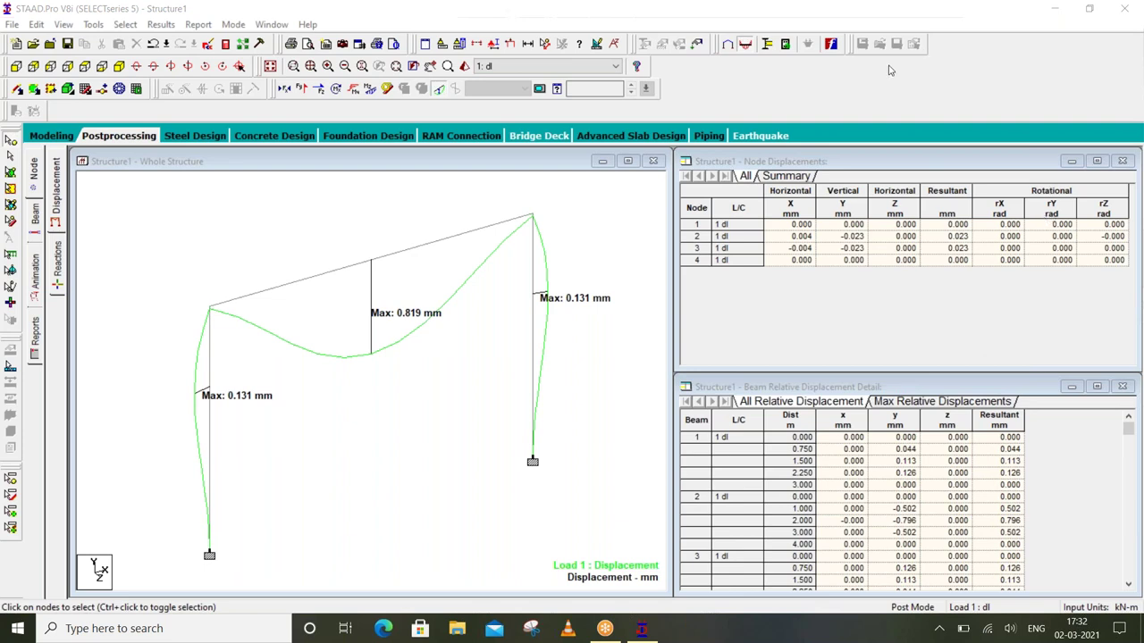
# Assign the Rect 0.30x0.23 section to both columns, beams 1 and 3
pyautogui.click(51, 135)
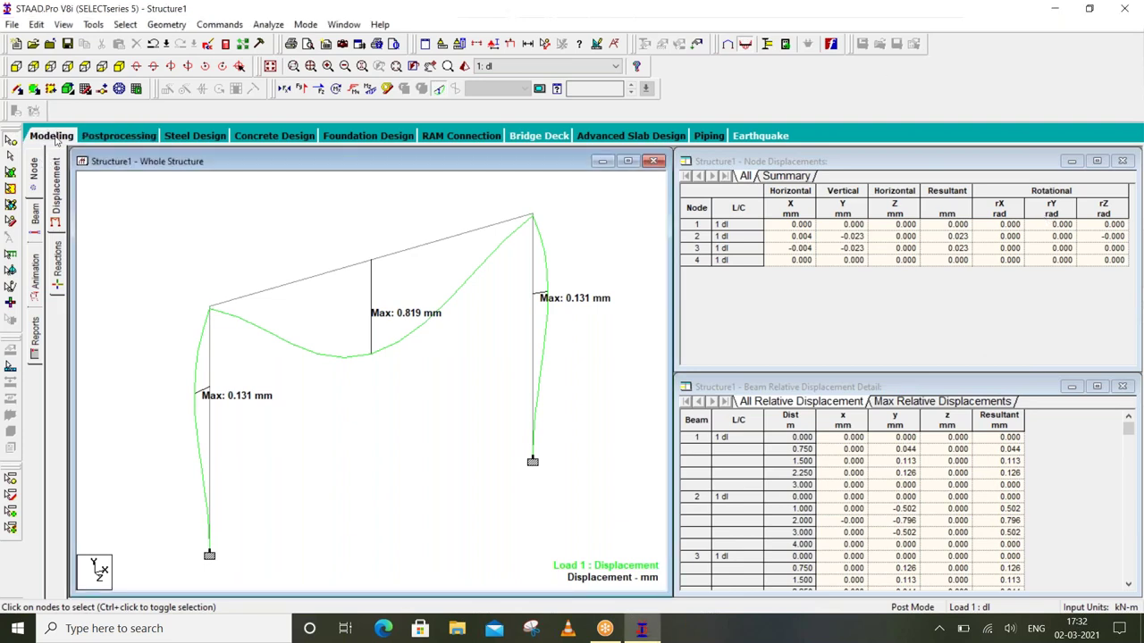
pyautogui.click(35, 288)
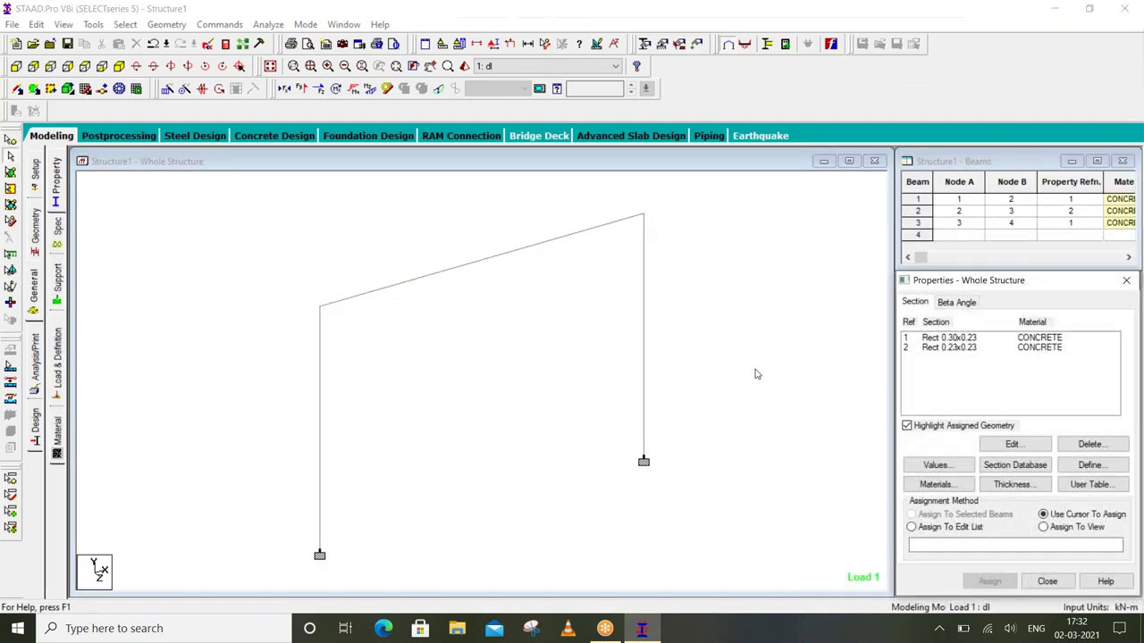
pyautogui.click(959, 338)
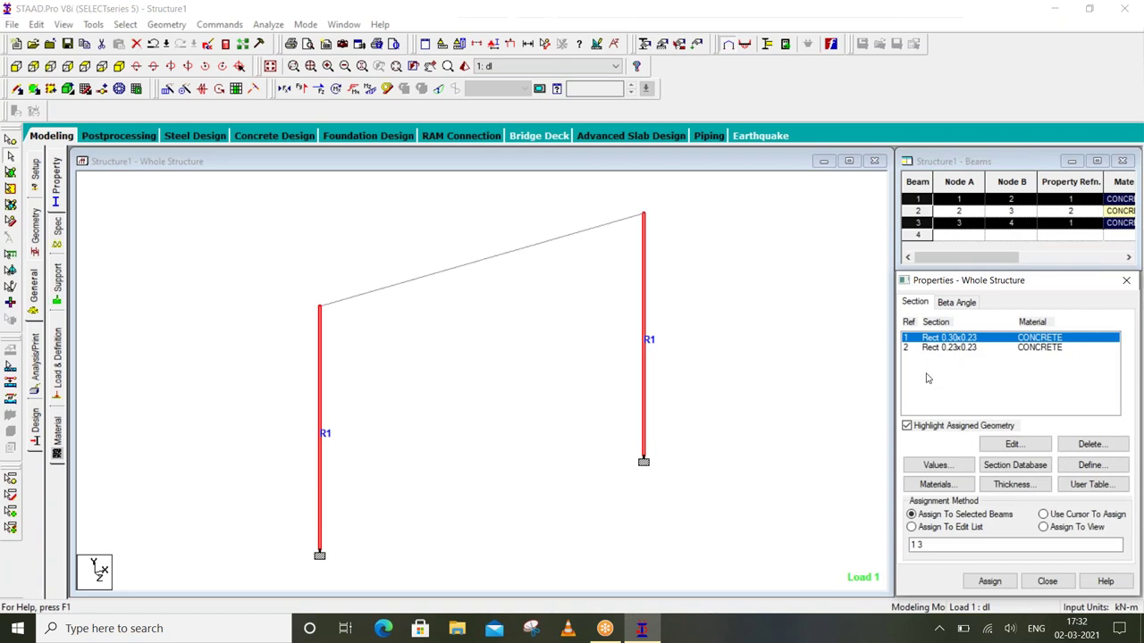
pyautogui.click(717, 353)
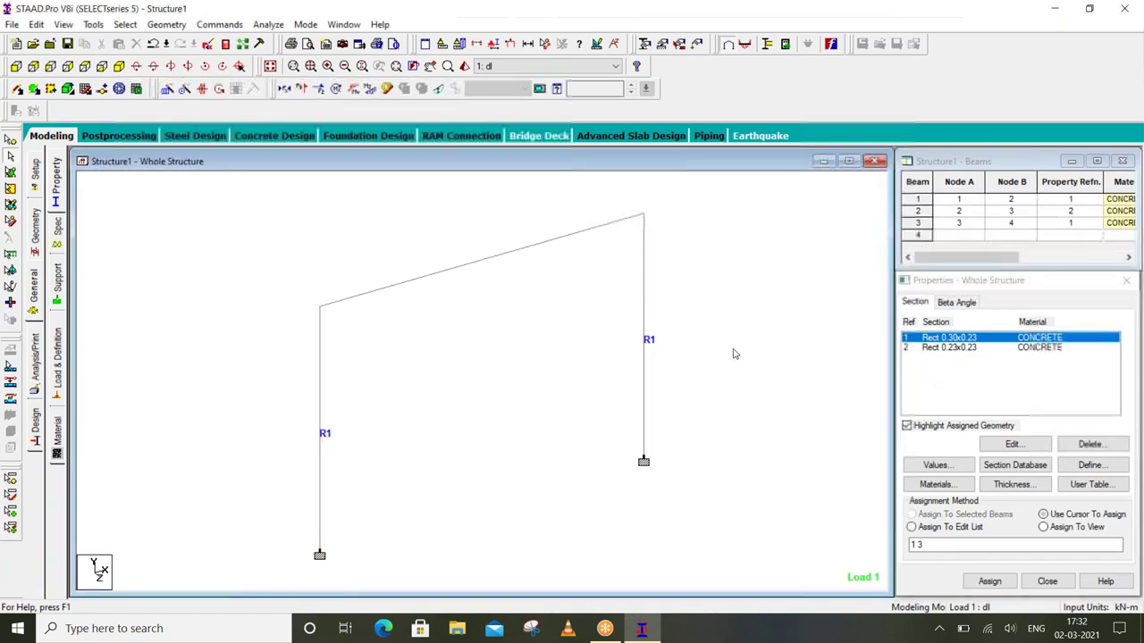
pyautogui.click(959, 339)
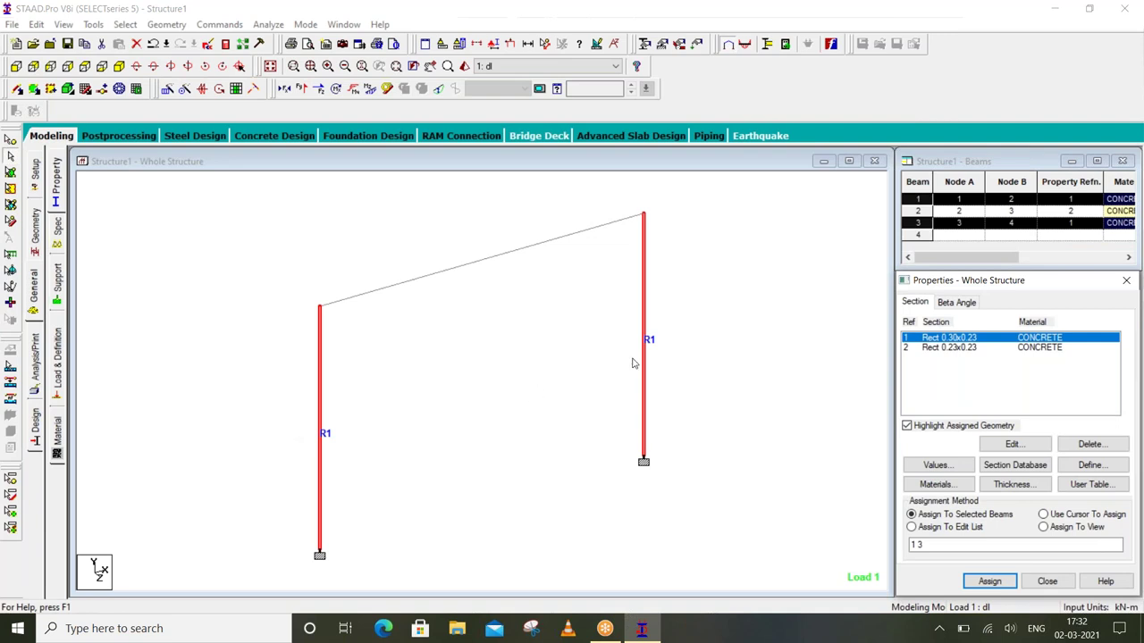
pyautogui.moveTo(698, 320)
pyautogui.mouseDown()
pyautogui.moveTo(362, 425)
pyautogui.moveTo(276, 437)
pyautogui.mouseUp()
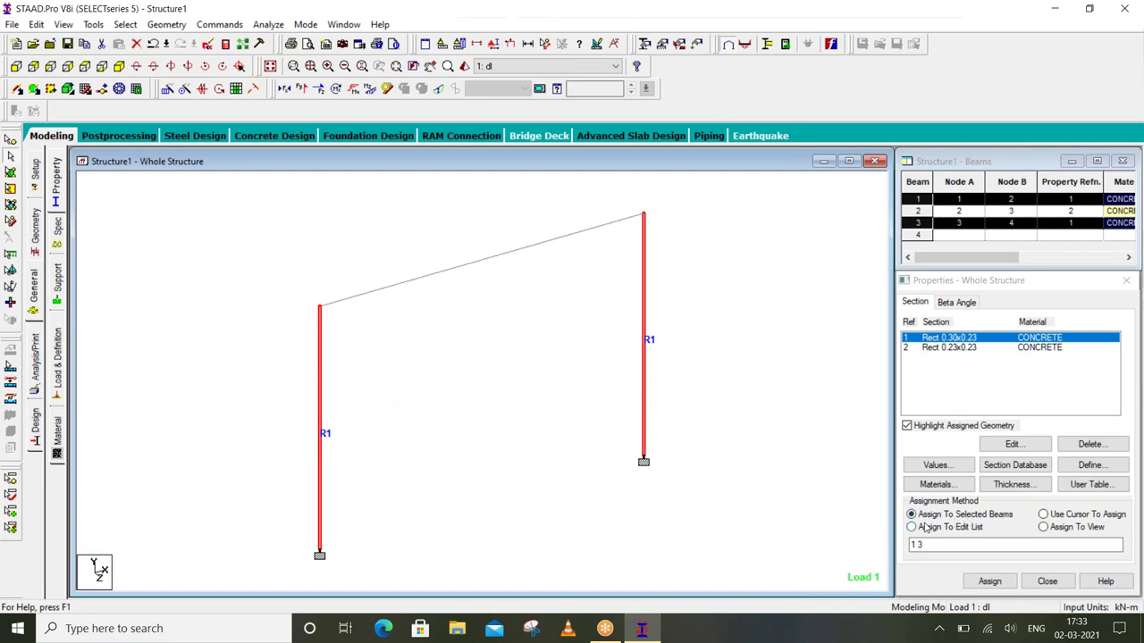
pyautogui.click(989, 581)
pyautogui.click(1039, 475)
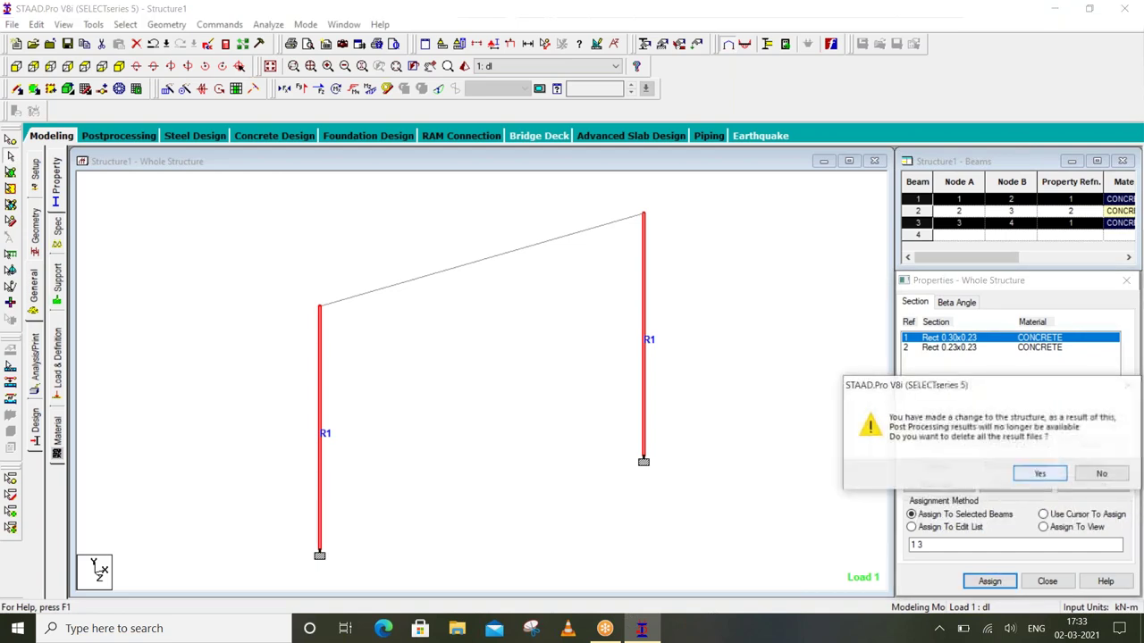
pyautogui.click(1041, 472)
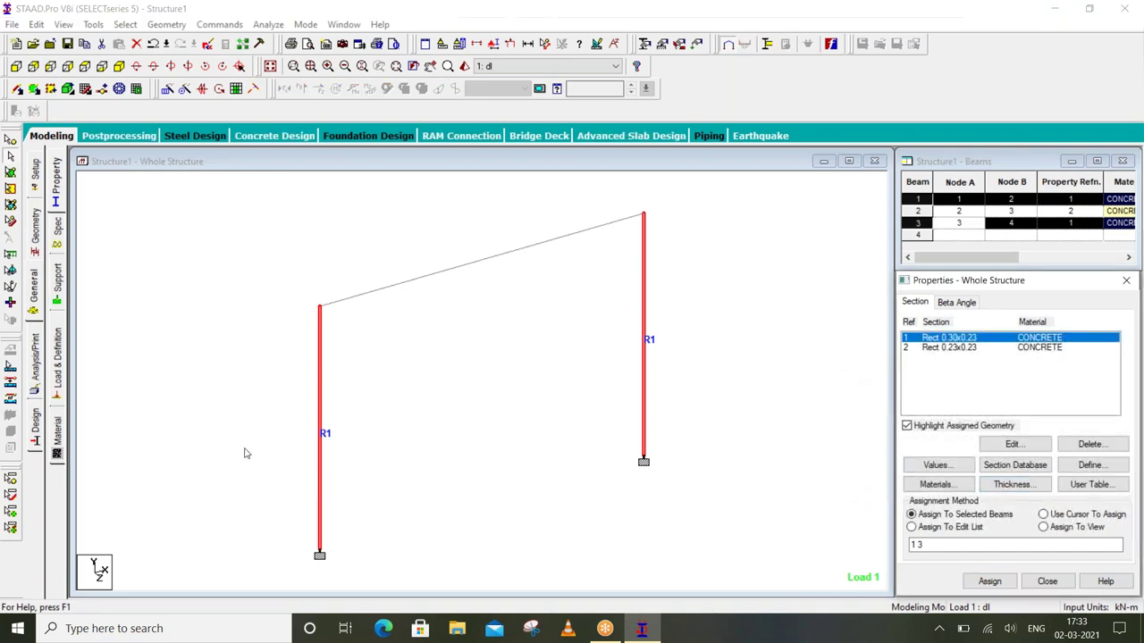
# Assign the Rect 0.23x0.23 section to the sloped rafter, beam 2
pyautogui.click(967, 348)
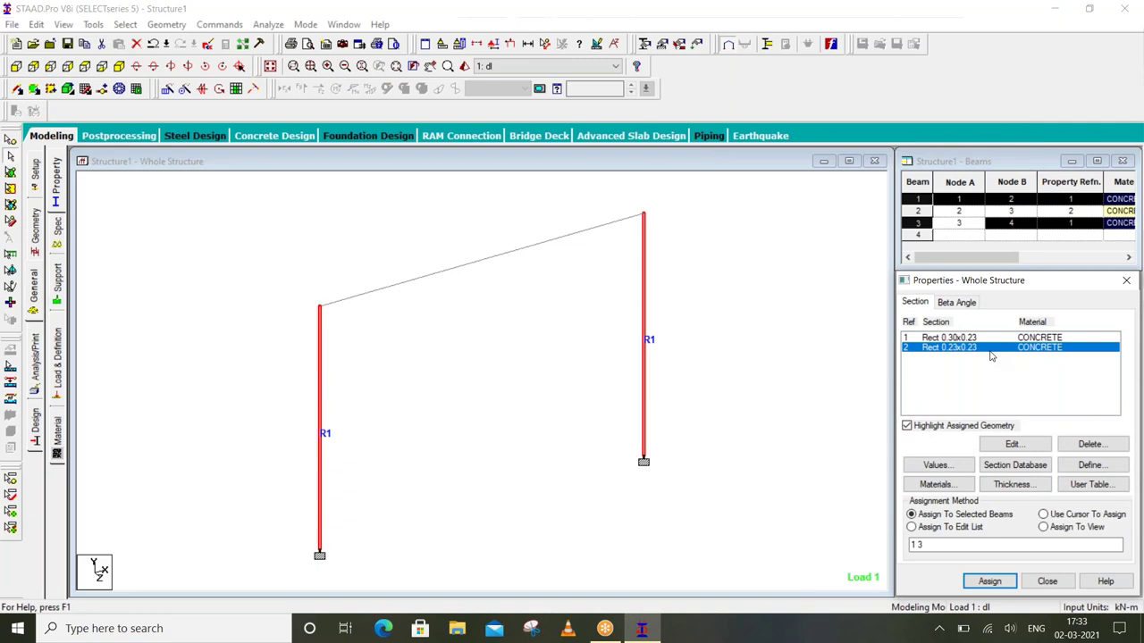
pyautogui.click(551, 342)
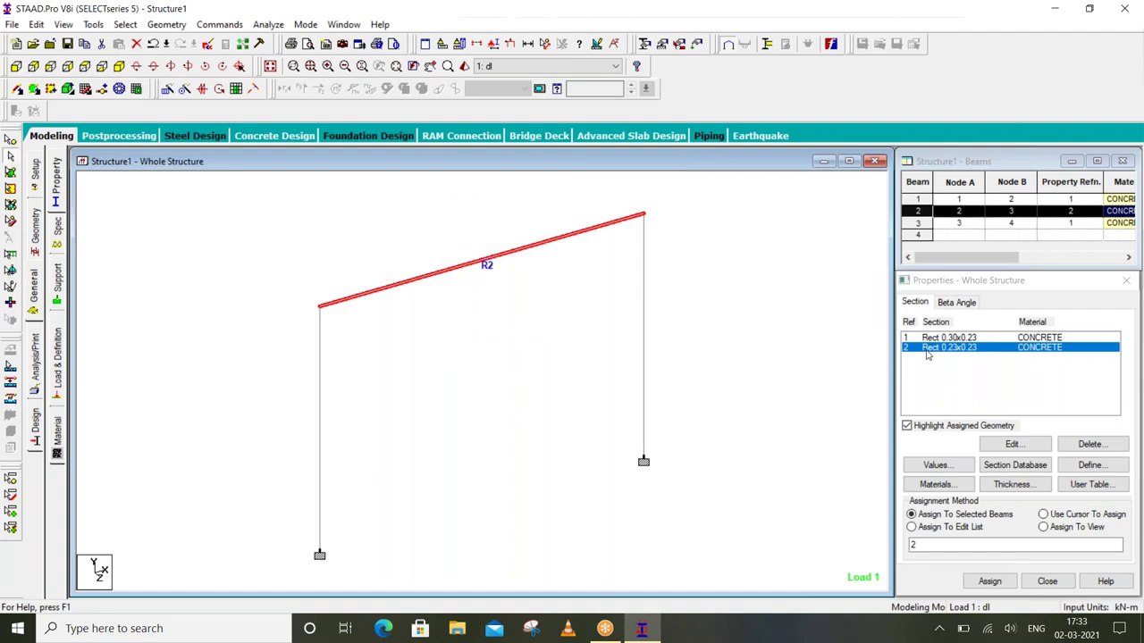
pyautogui.click(533, 342)
pyautogui.click(449, 269)
pyautogui.click(989, 581)
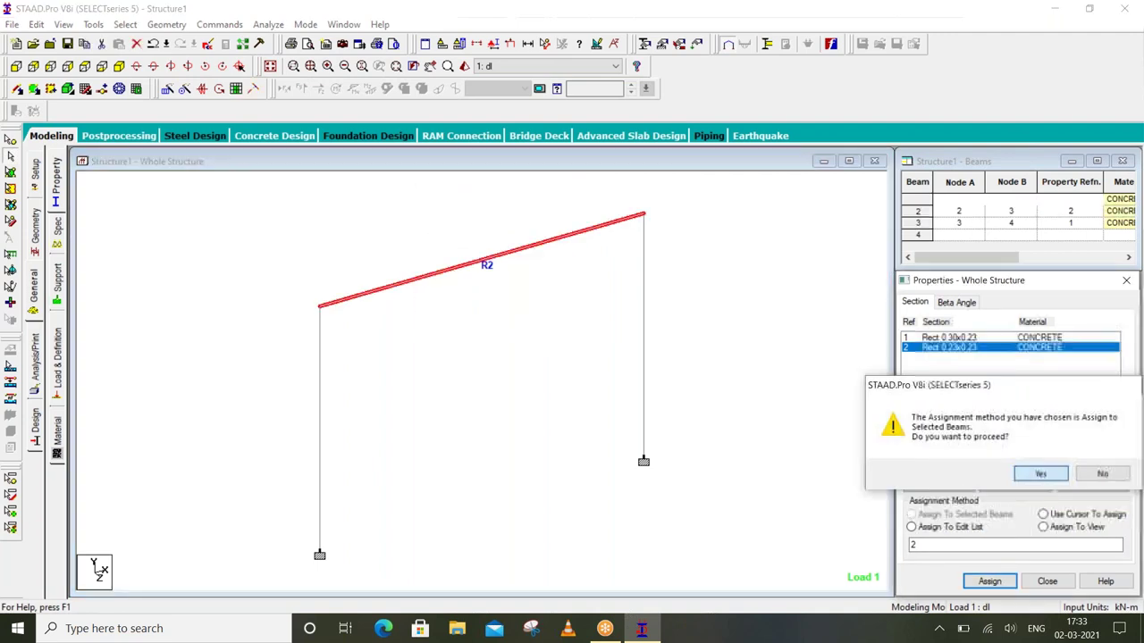
pyautogui.click(1036, 475)
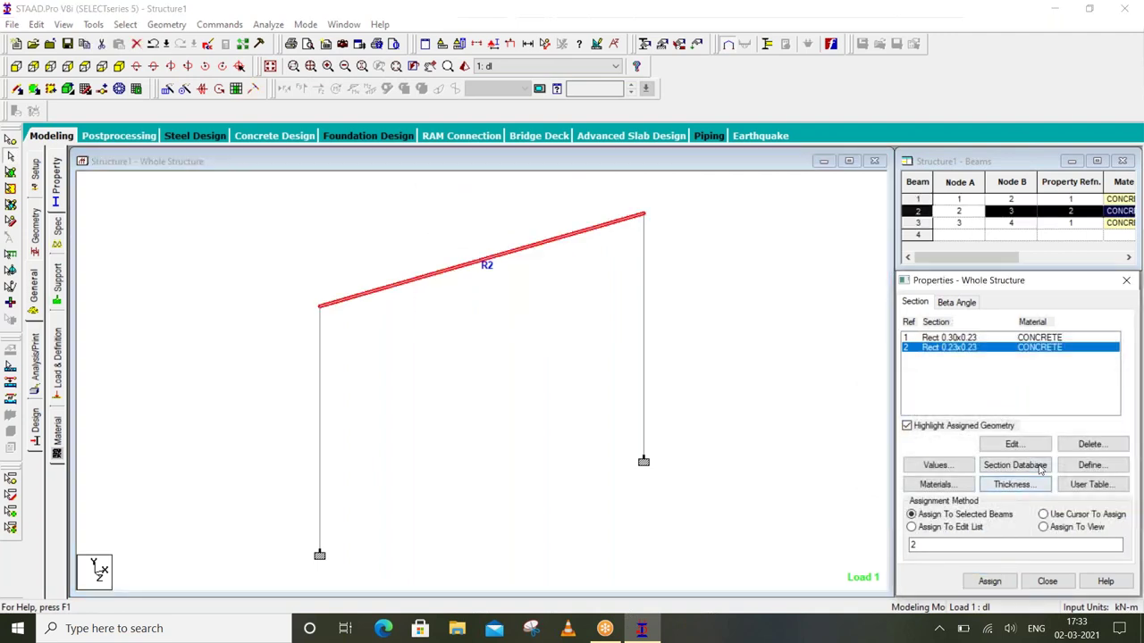
pyautogui.click(453, 310)
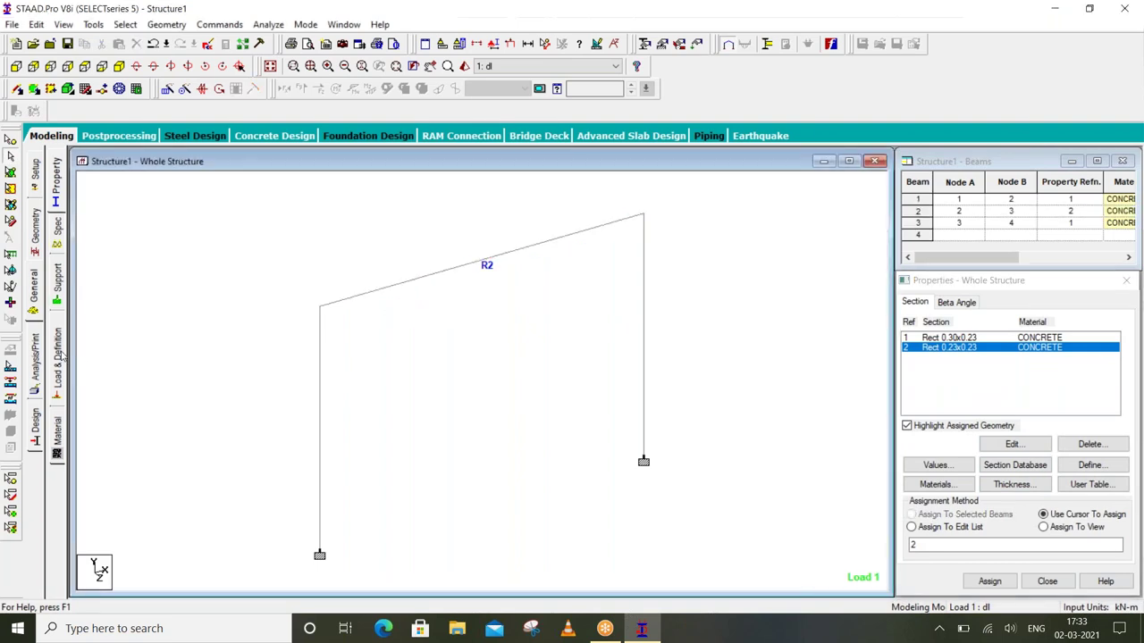
pyautogui.click(57, 358)
# In load case dl, assign the UNI GY -2 kN/m load to the selected rafter
pyautogui.click(905, 186)
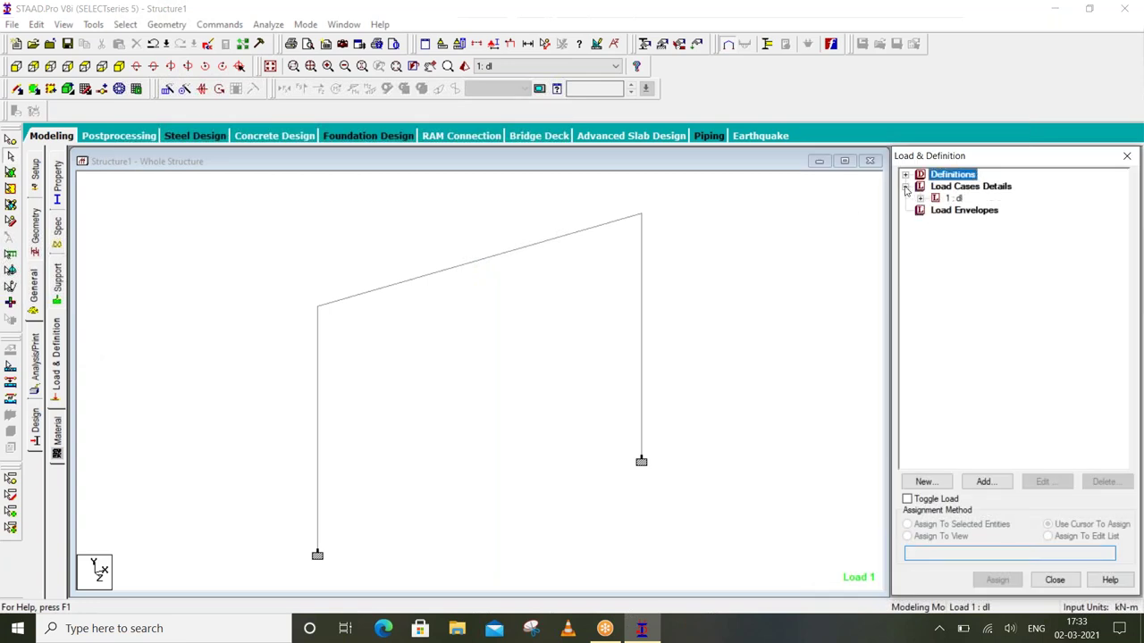
pyautogui.click(920, 198)
pyautogui.click(966, 211)
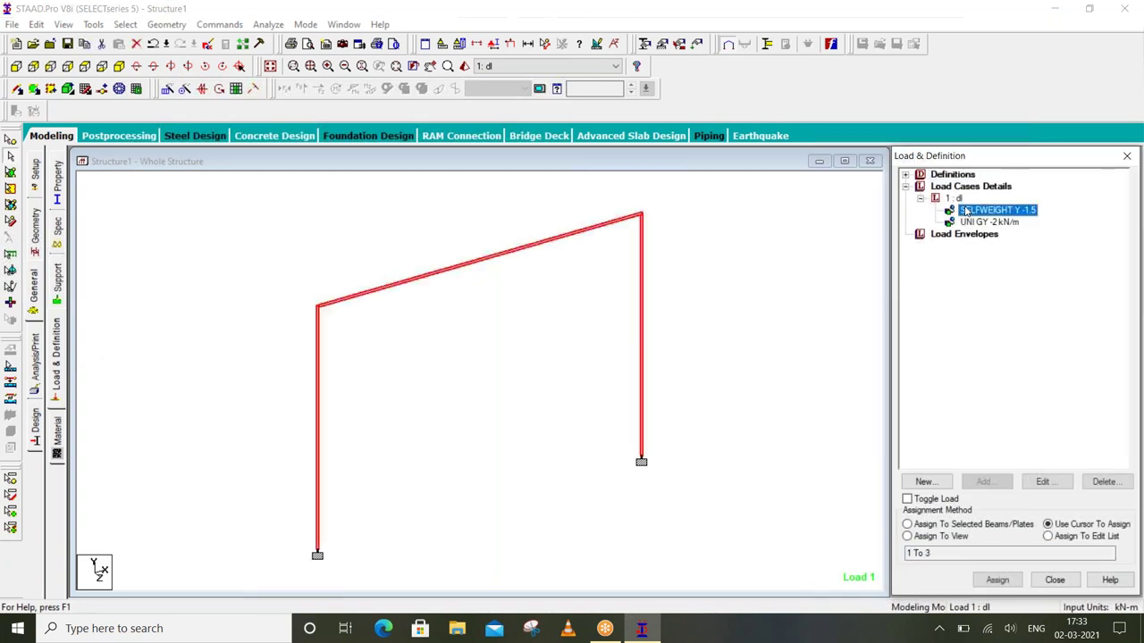
pyautogui.moveTo(748, 202); pyautogui.dragTo(607, 299)
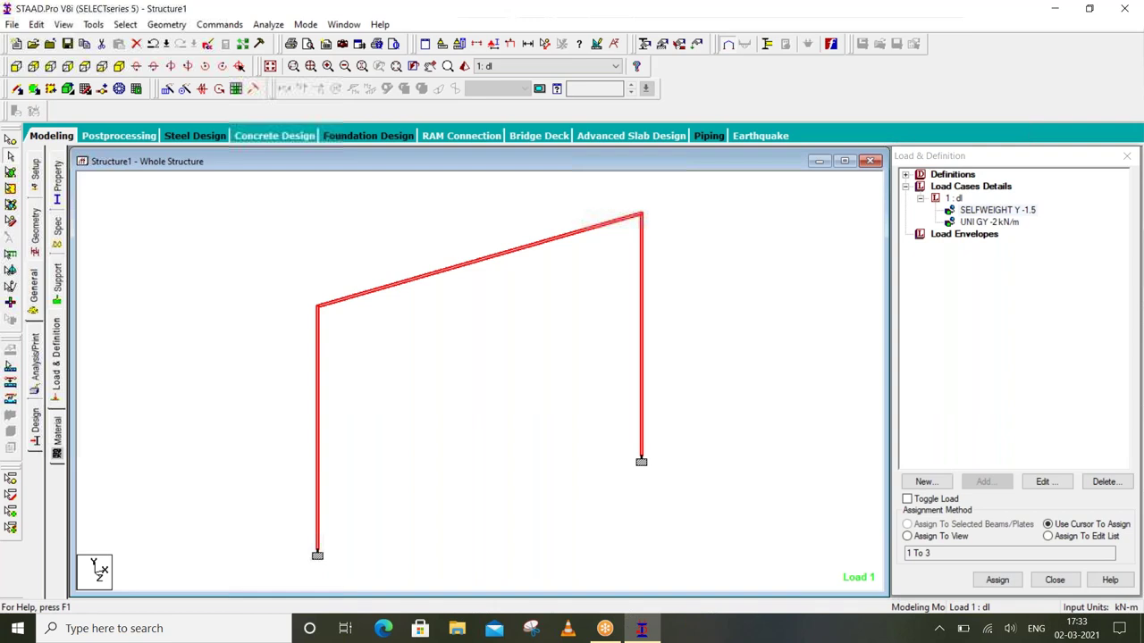
pyautogui.click(986, 222)
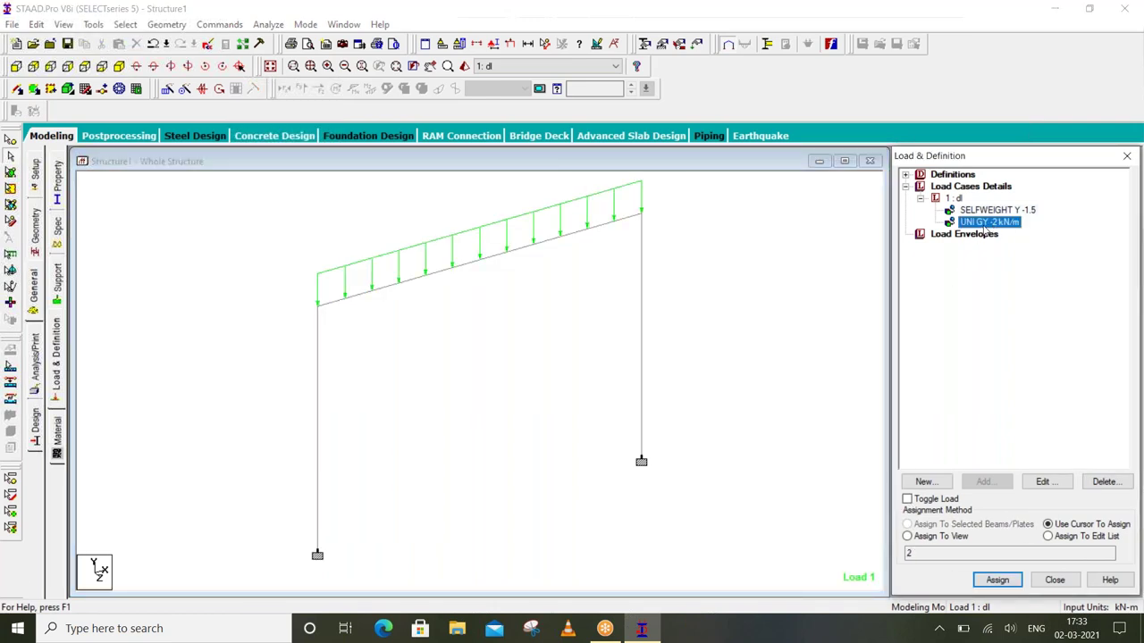
pyautogui.moveTo(516, 324); pyautogui.dragTo(429, 233)
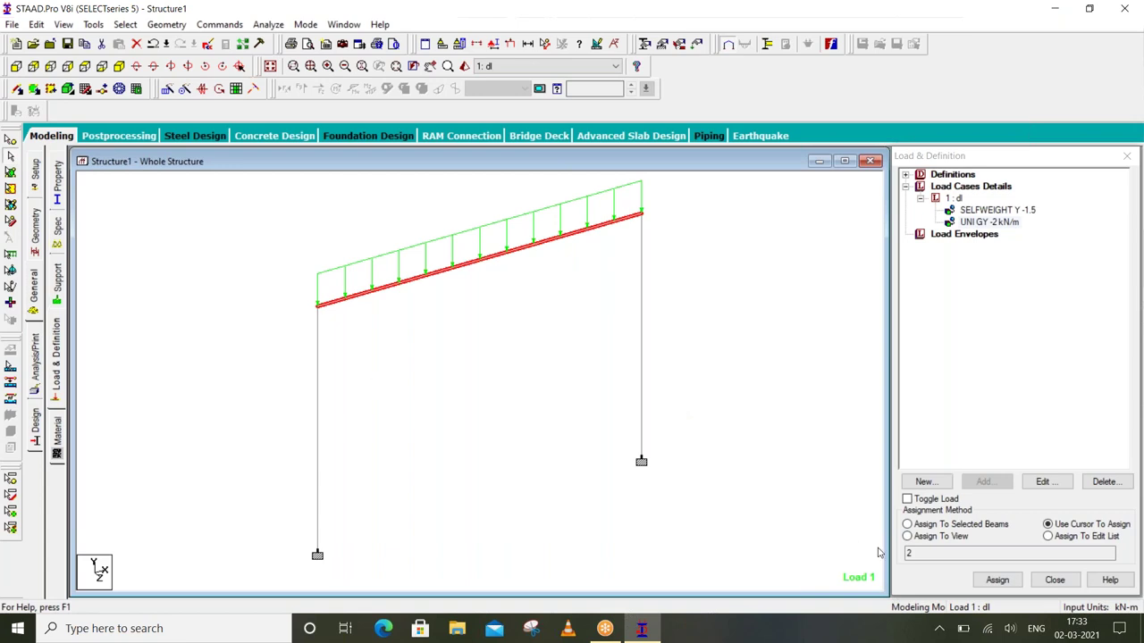
pyautogui.click(946, 525)
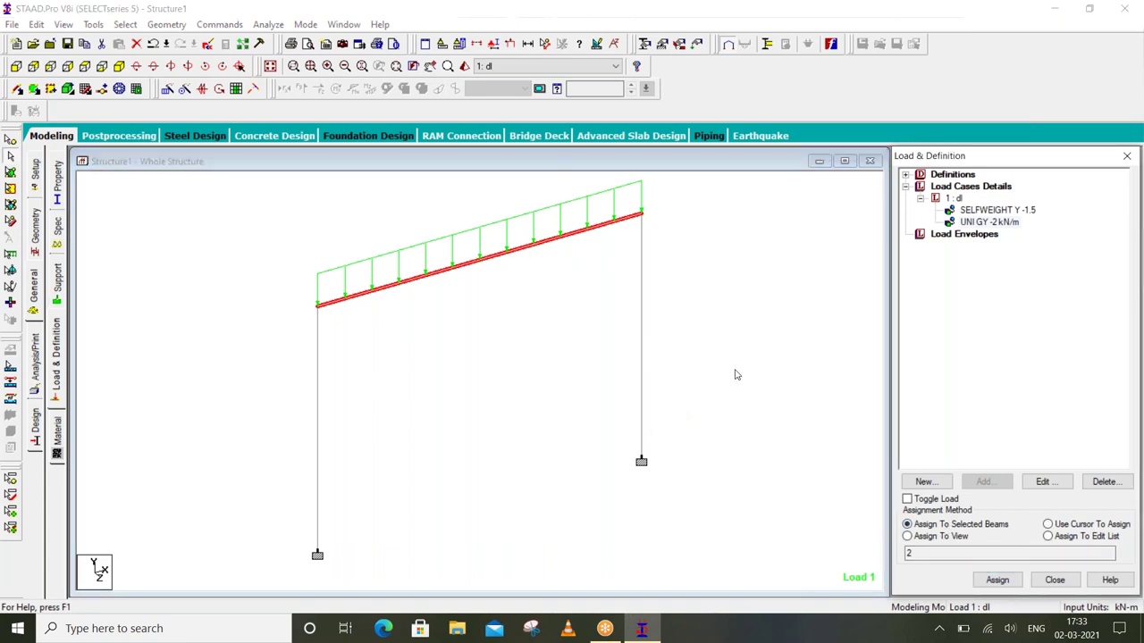
pyautogui.click(997, 580)
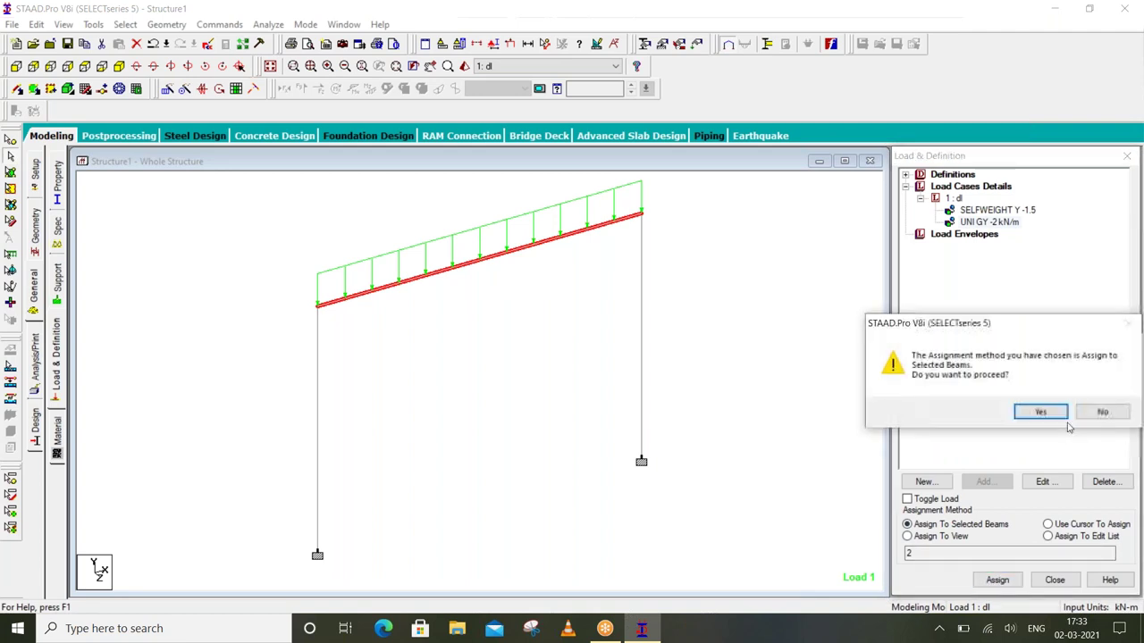
pyautogui.click(1039, 413)
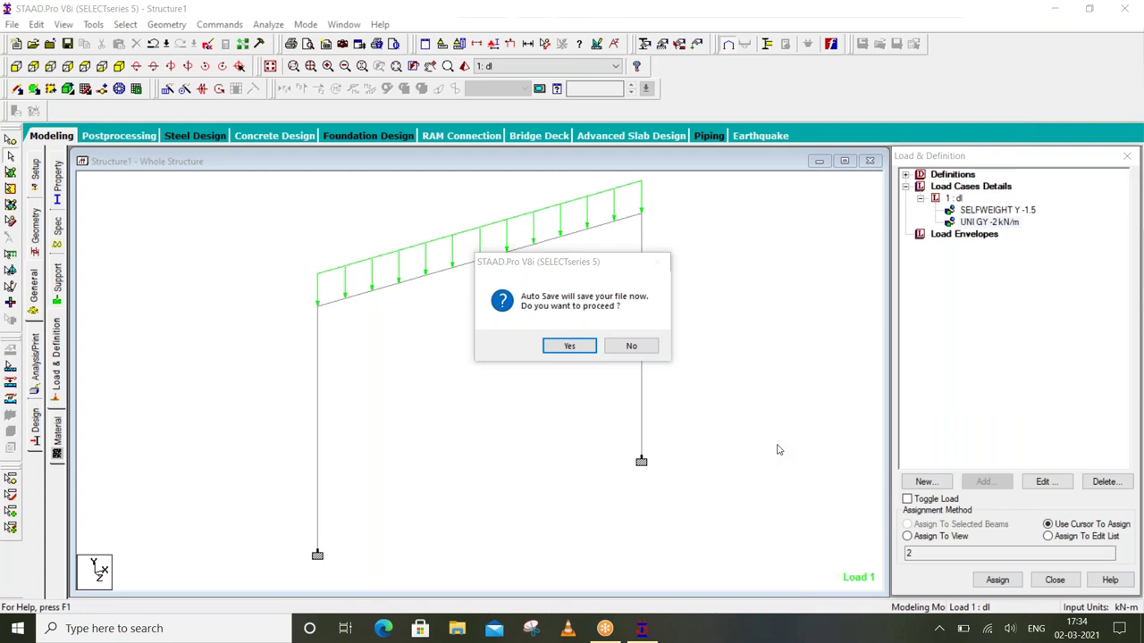
# Accept the auto-save prompt and dismiss the modified-structure warning without saving
pyautogui.click(574, 346)
pyautogui.click(599, 333)
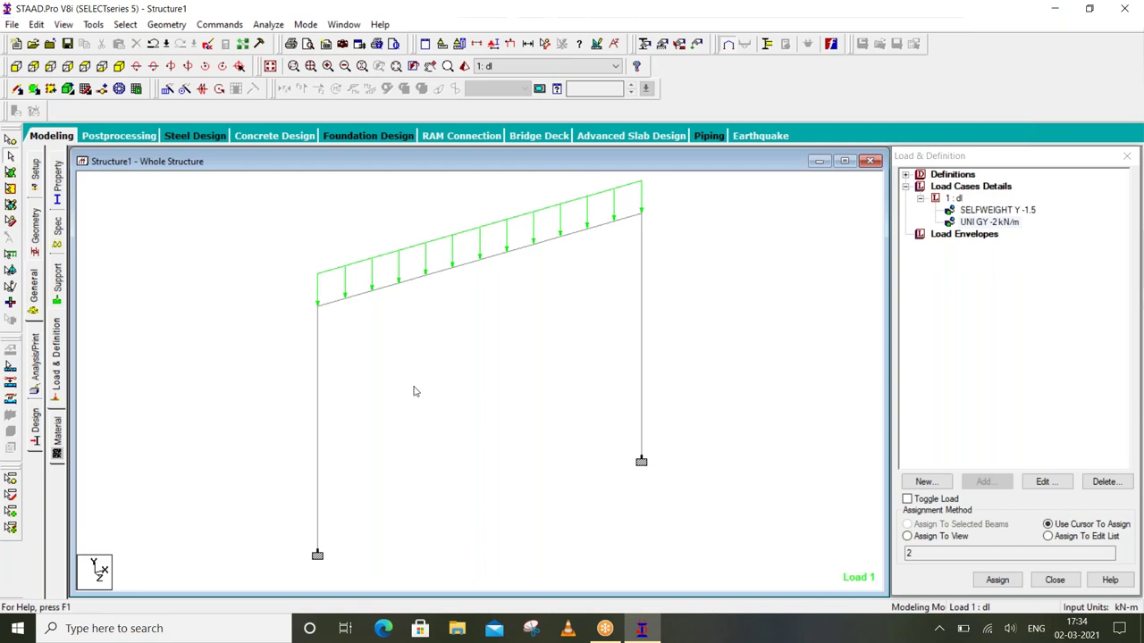
pyautogui.click(878, 242)
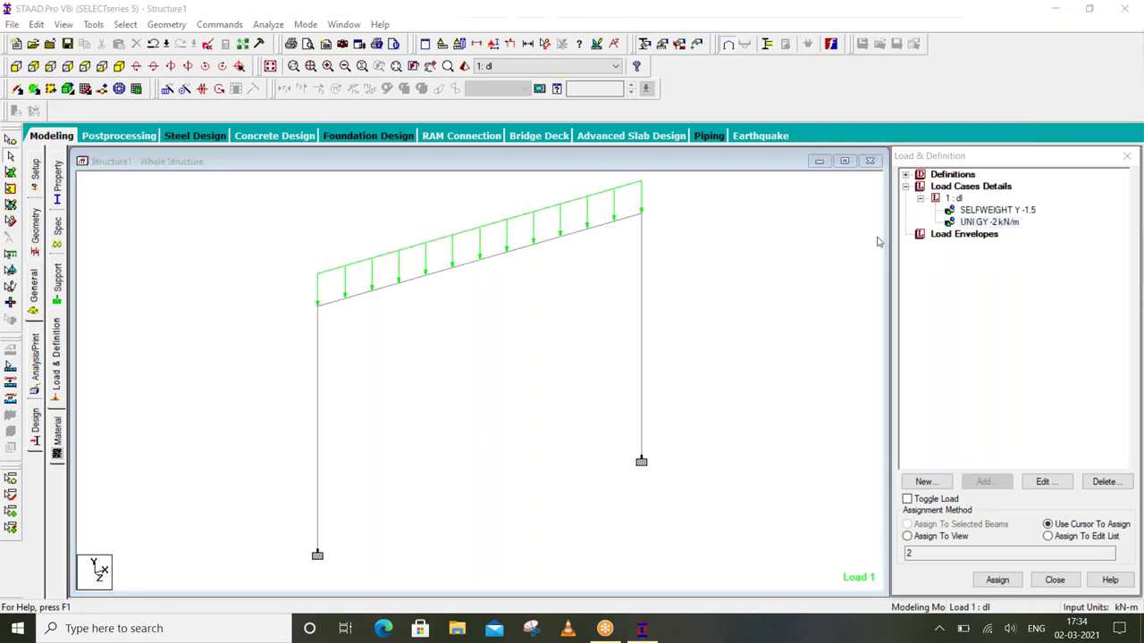